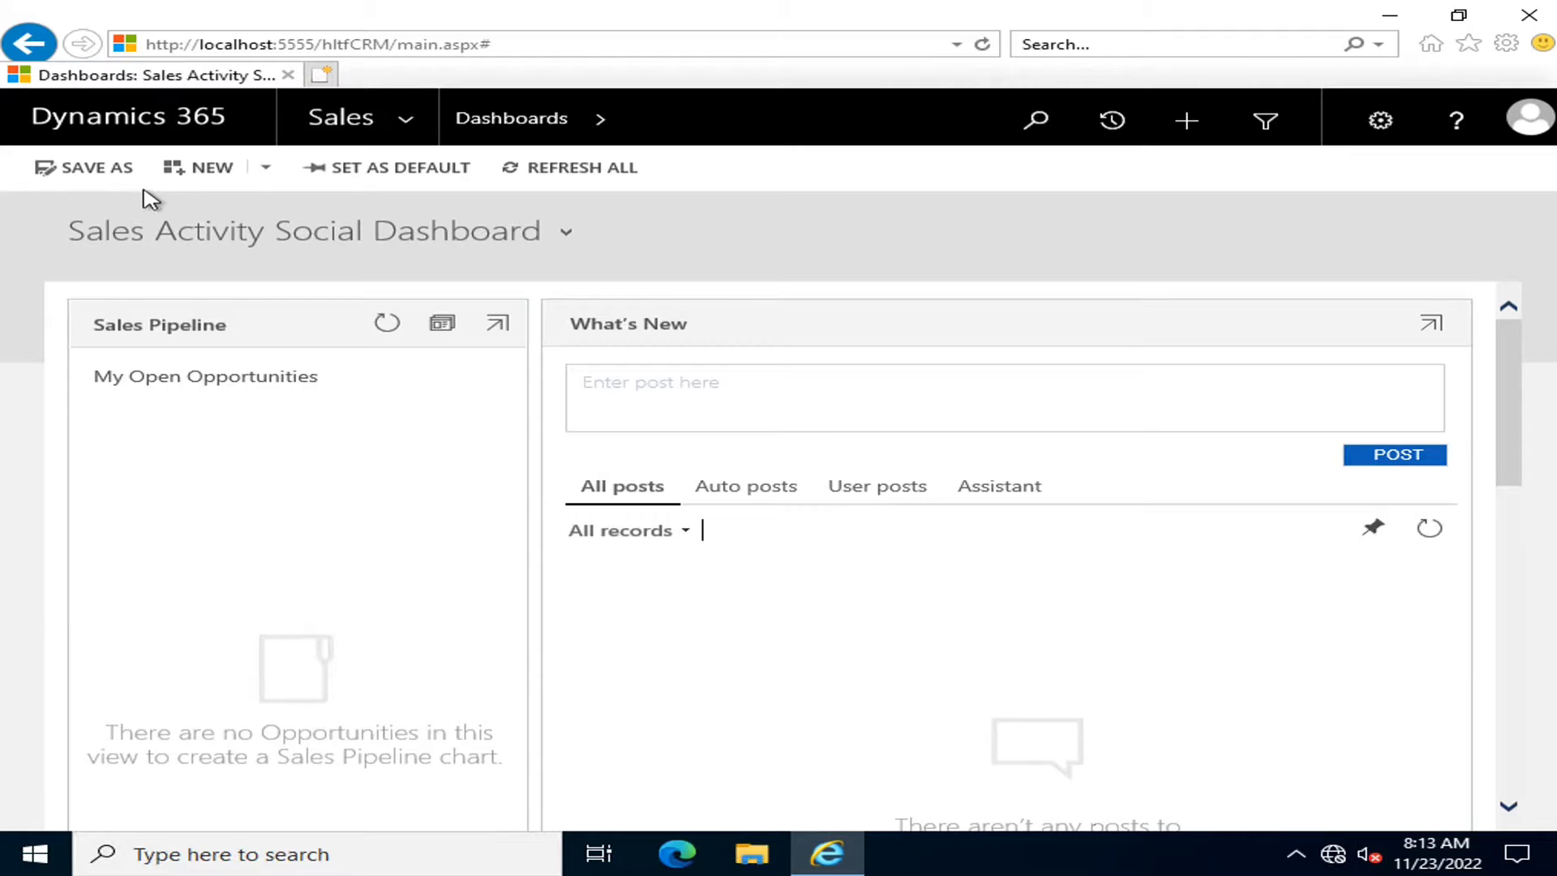
Open Customize the System from the Customizations area of Settings.
{"action": "left_click", "coordinate": [406, 120]}
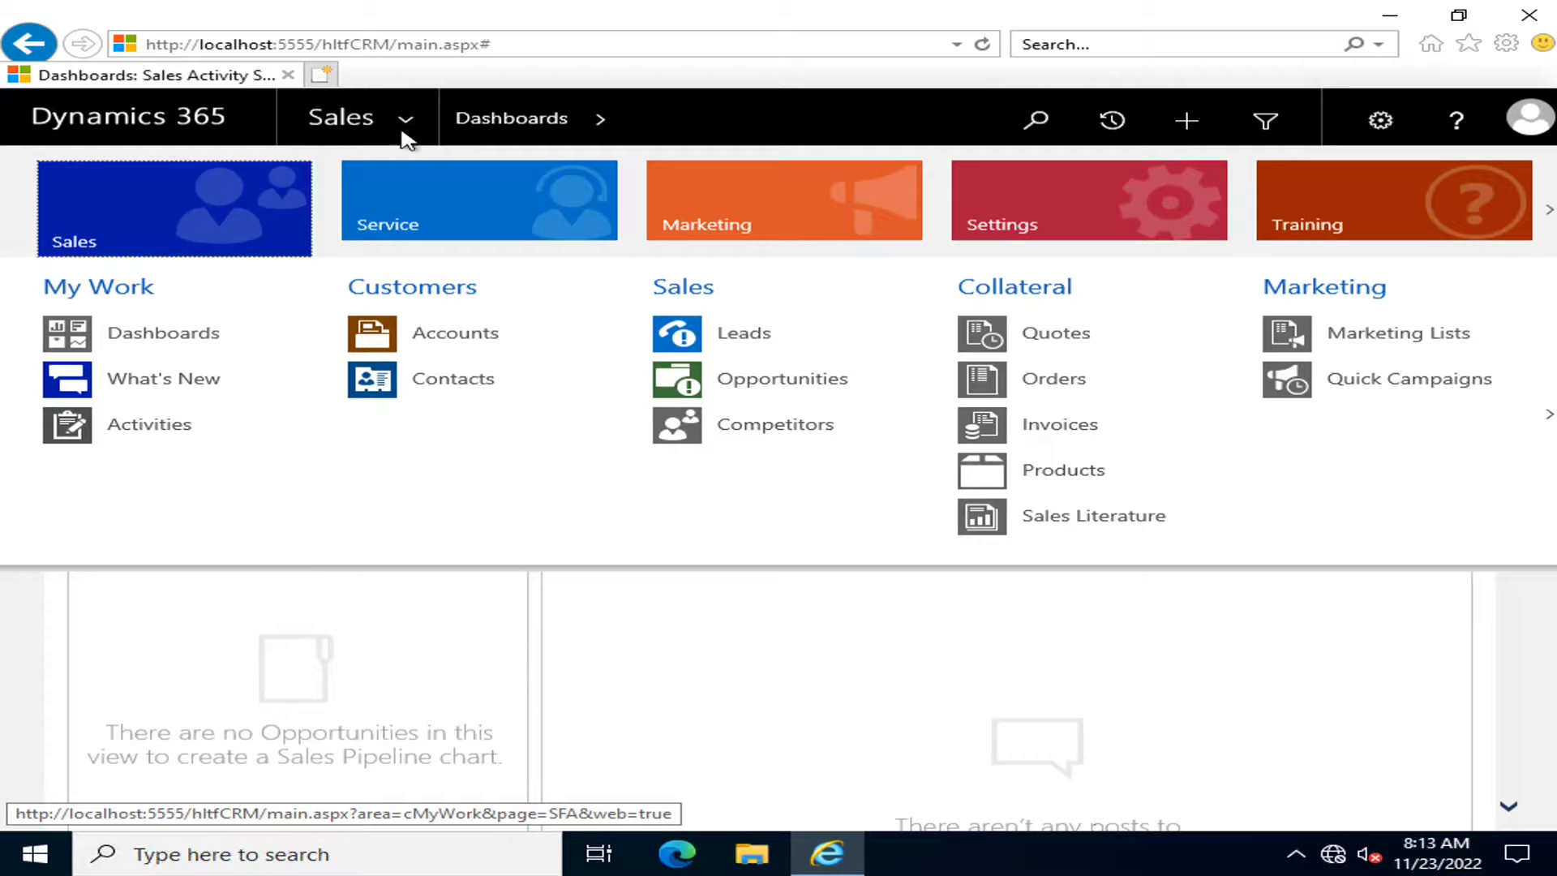
{"action": "left_click", "coordinate": [1098, 208]}
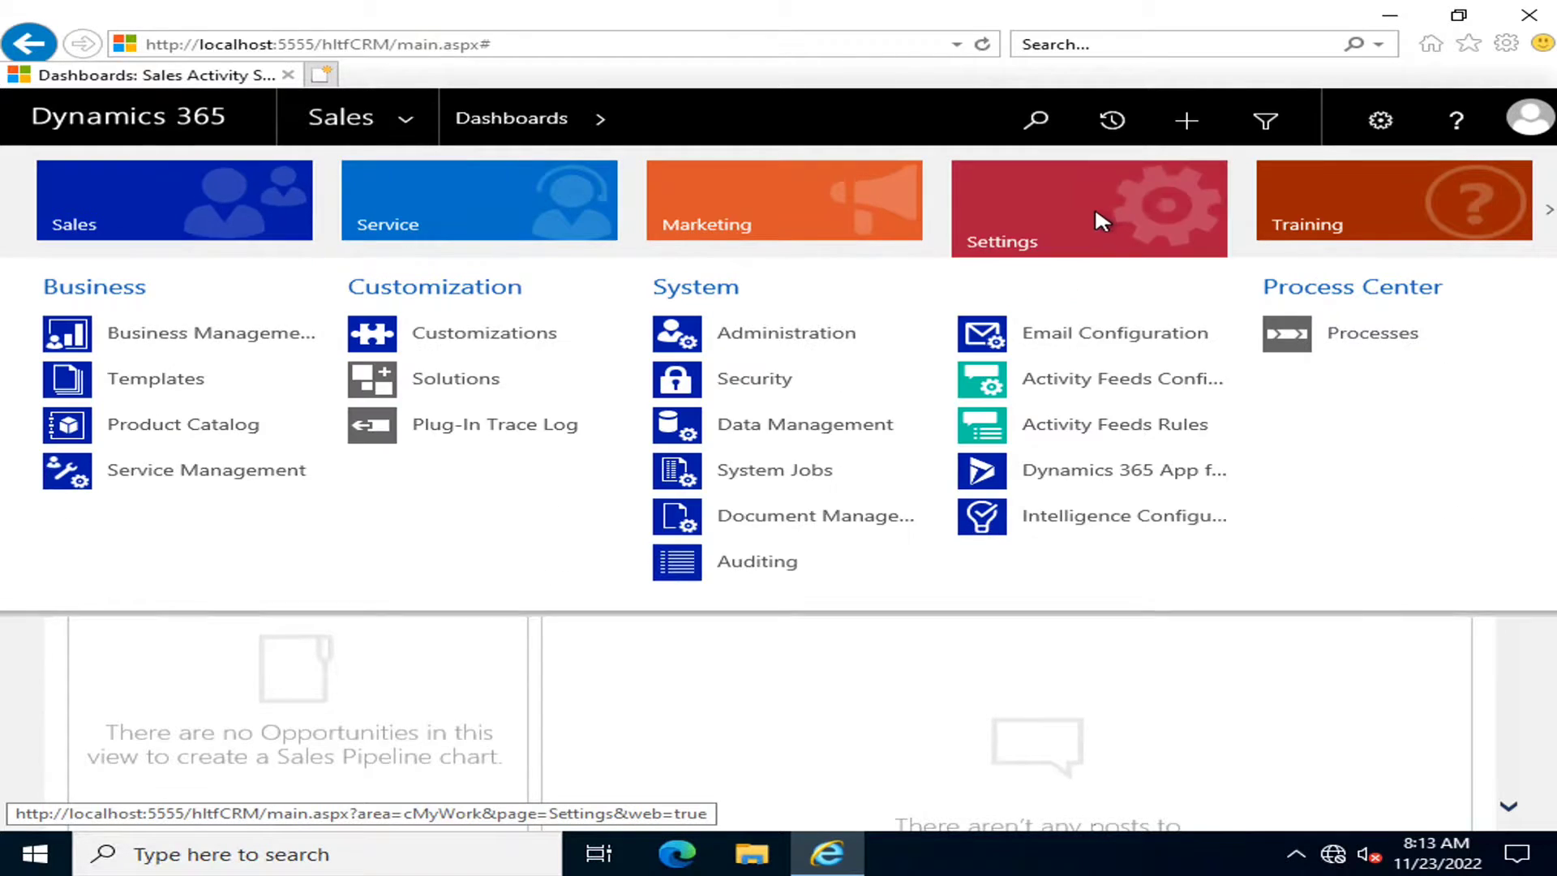
{"action": "left_click", "coordinate": [432, 335]}
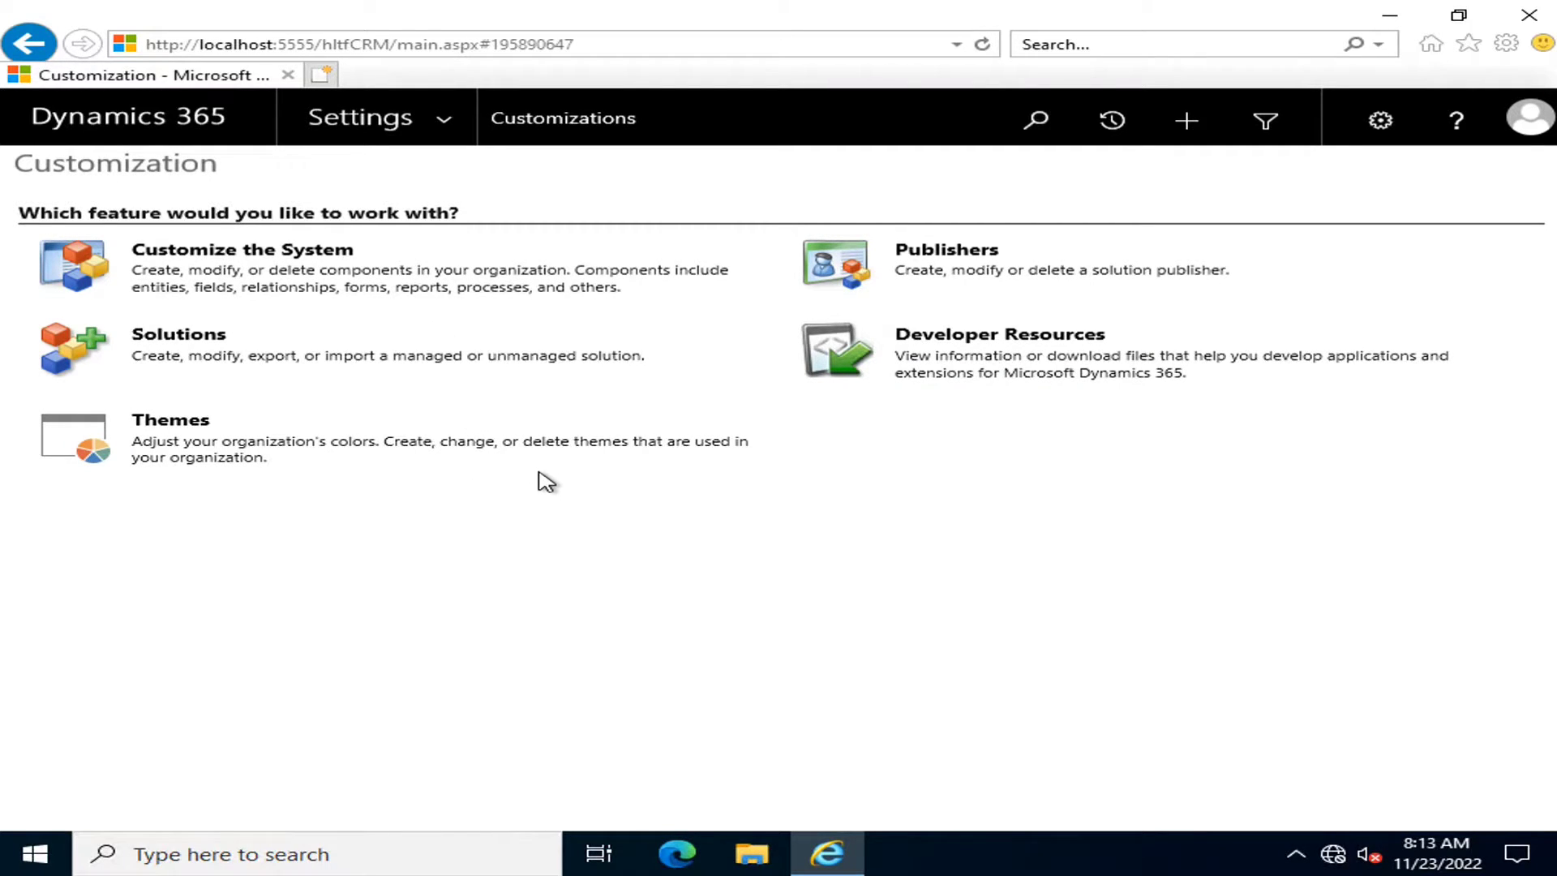
{"action": "left_click", "coordinate": [215, 258]}
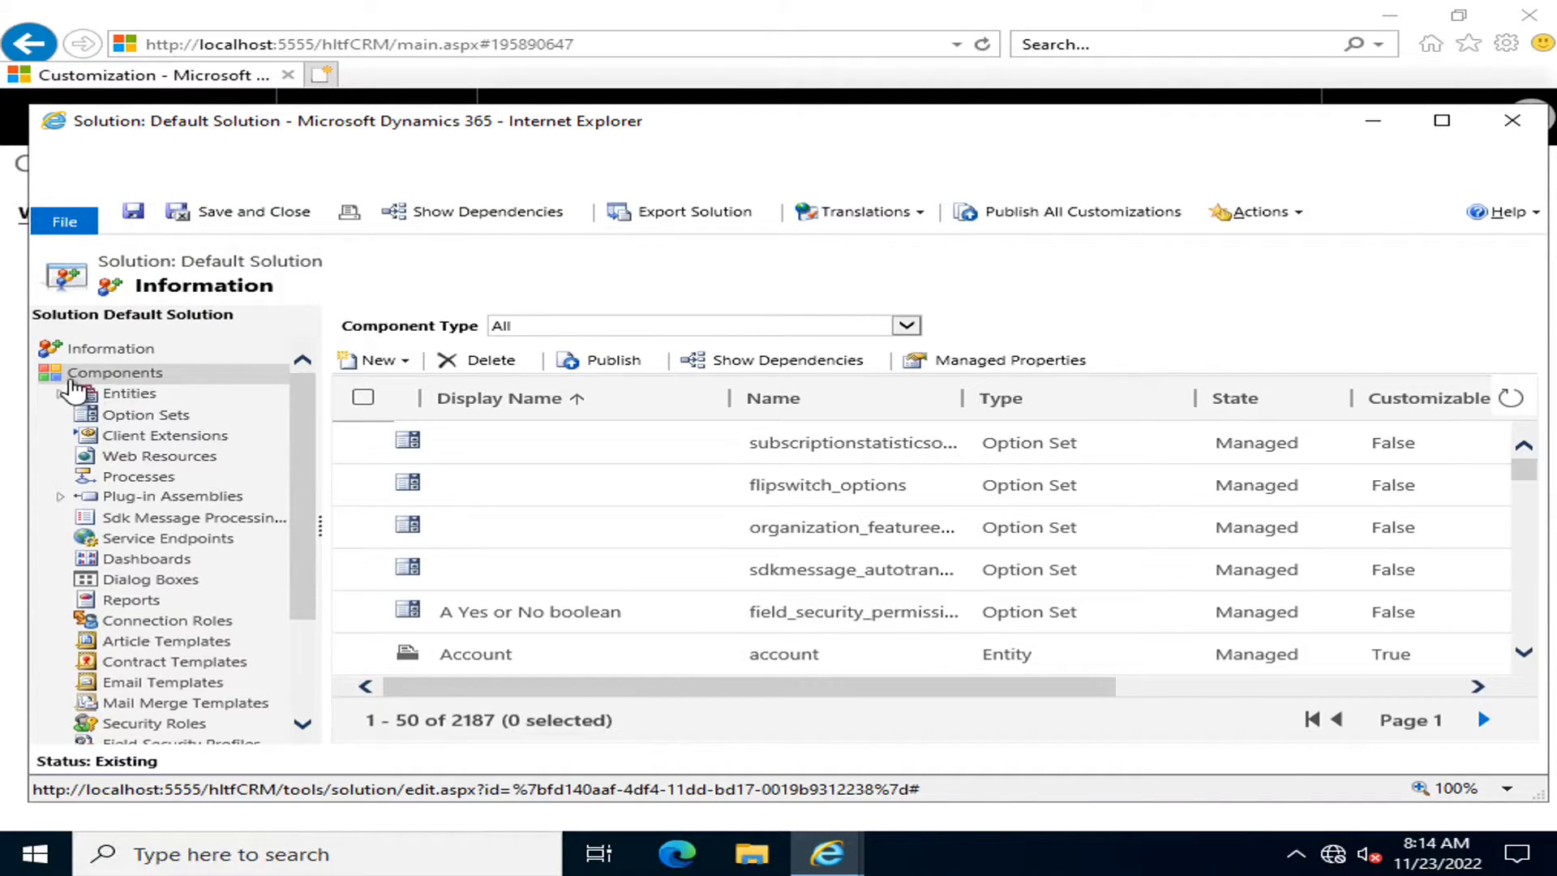
Widen the solution's component tree and expand the Entities and Account nodes.
{"action": "mouse_move", "coordinate": [302, 428]}
{"action": "left_mouse_down"}
{"action": "mouse_move", "coordinate": [319, 509]}
{"action": "mouse_move", "coordinate": [302, 441]}
{"action": "left_mouse_up"}
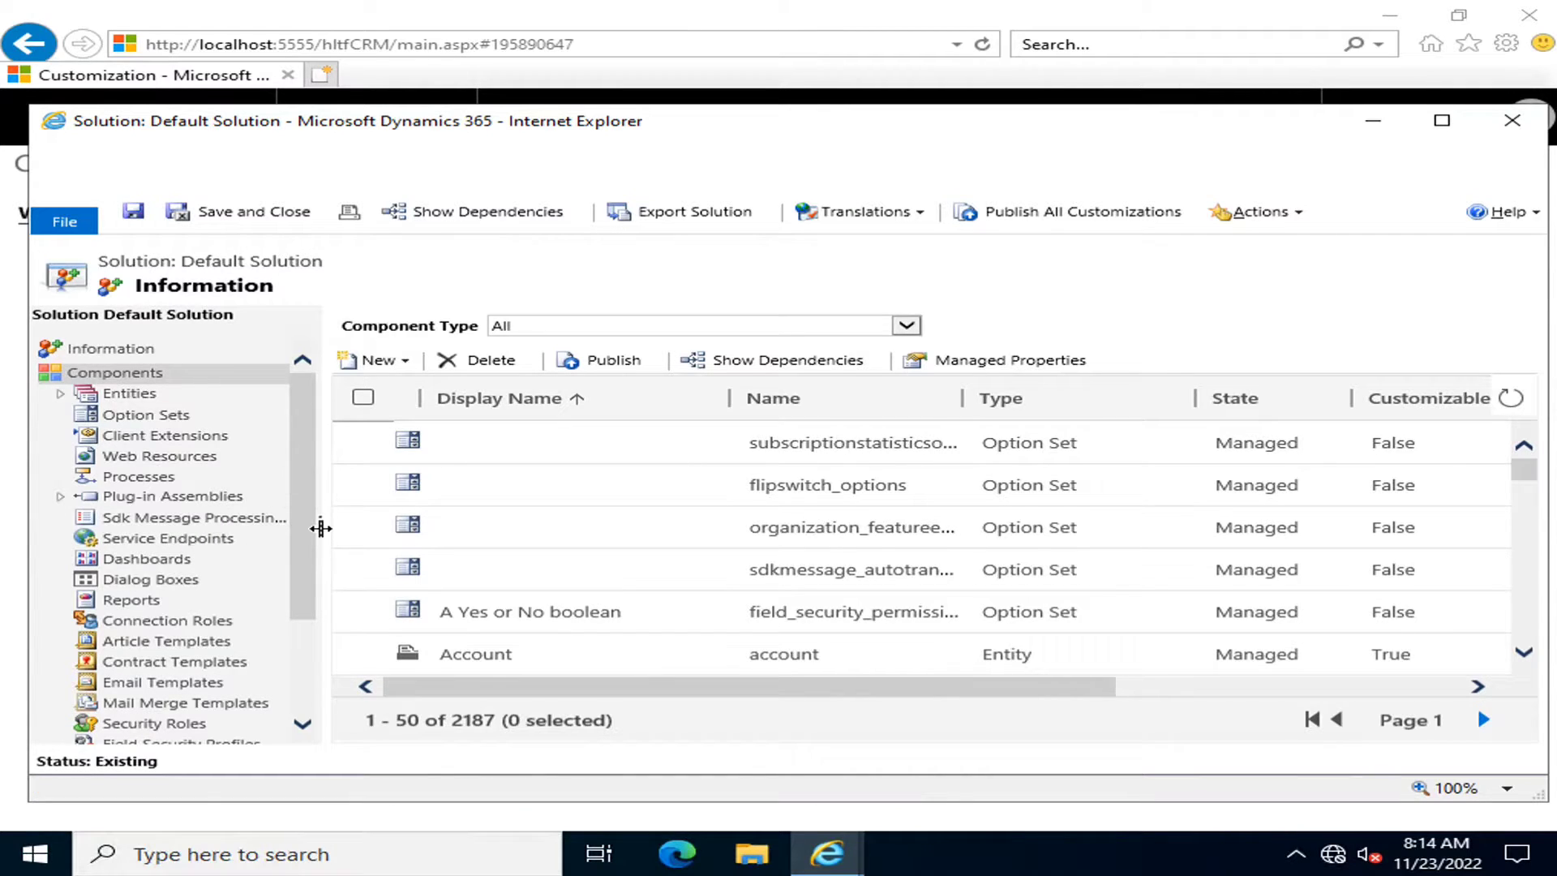
{"action": "left_click_drag", "start_coordinate": [321, 528], "coordinate": [363, 531]}
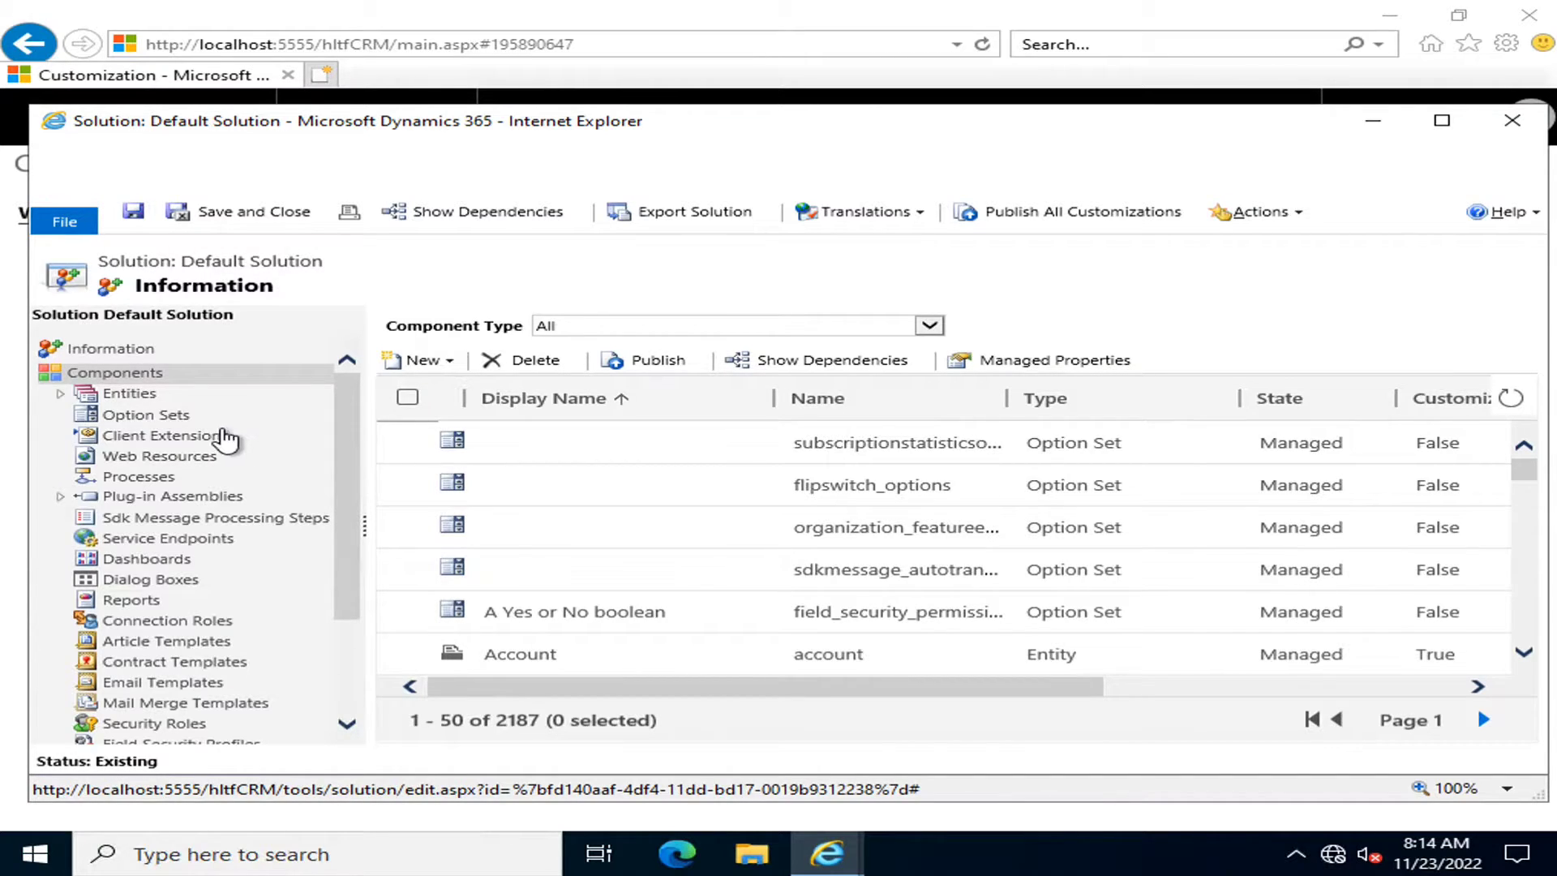
{"action": "left_click", "coordinate": [61, 394]}
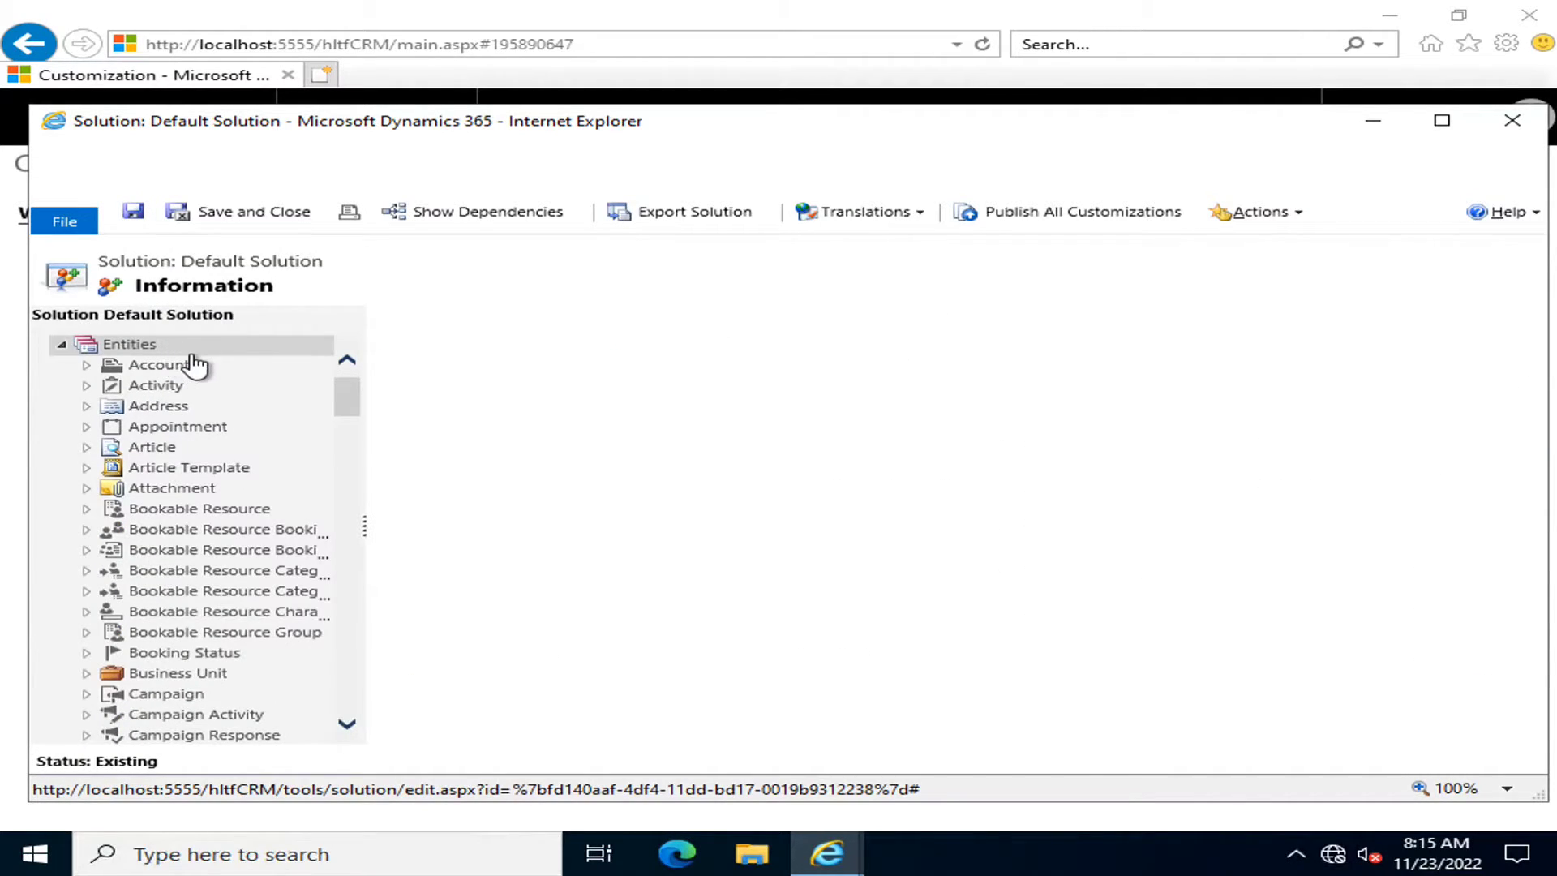
{"action": "mouse_move", "coordinate": [347, 403]}
{"action": "left_mouse_down"}
{"action": "mouse_move", "coordinate": [349, 671]}
{"action": "mouse_move", "coordinate": [333, 378]}
{"action": "left_mouse_up"}
{"action": "left_click", "coordinate": [87, 414]}
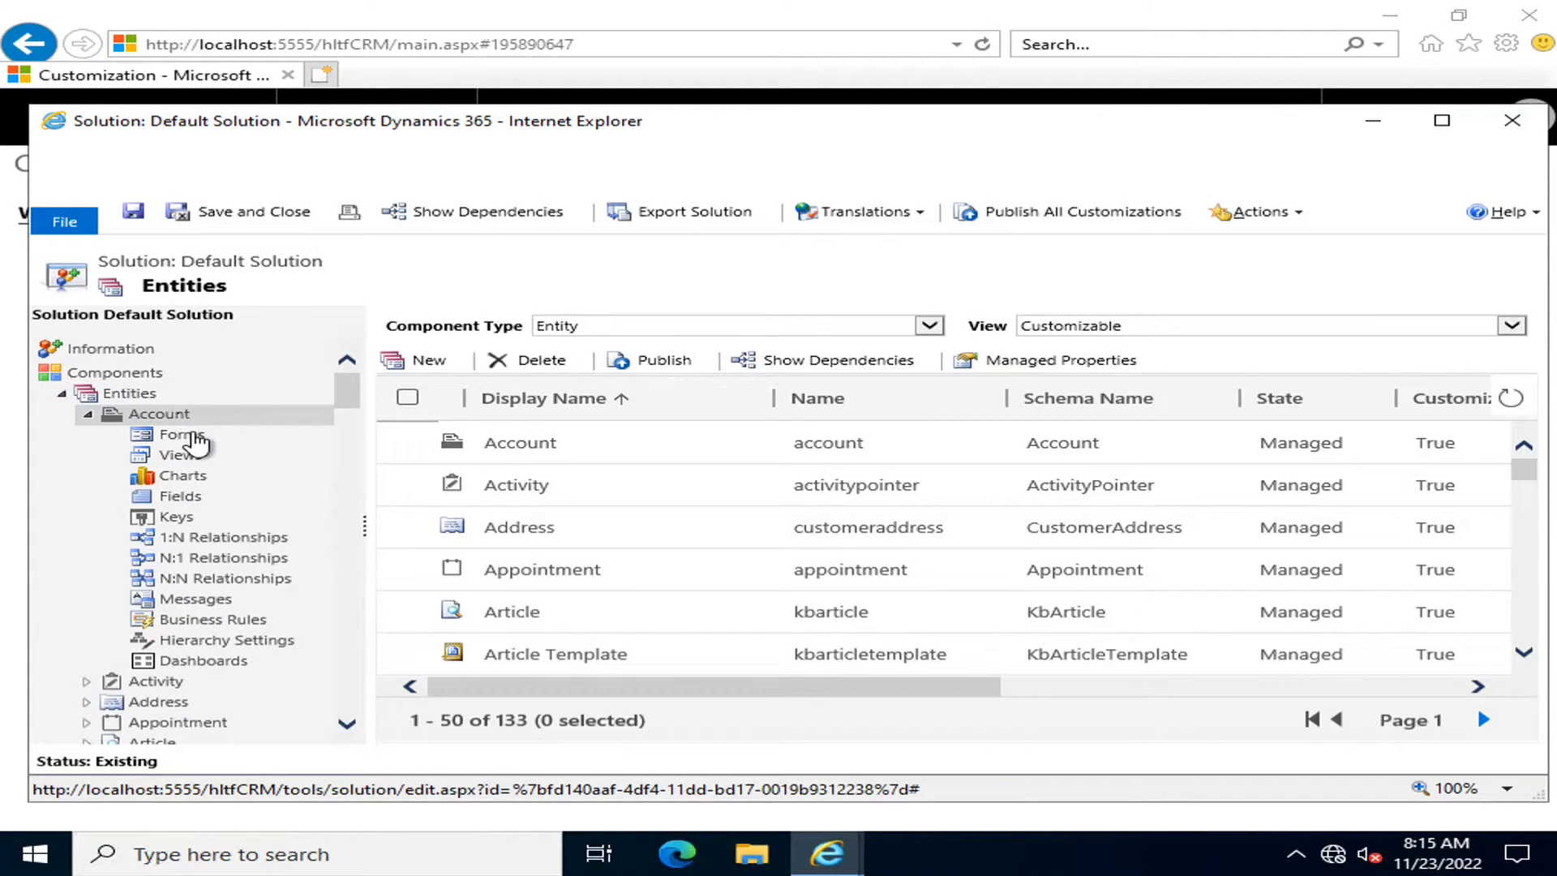
Display the 1:N Relationships of the Account entity.
{"action": "left_click", "coordinate": [196, 436]}
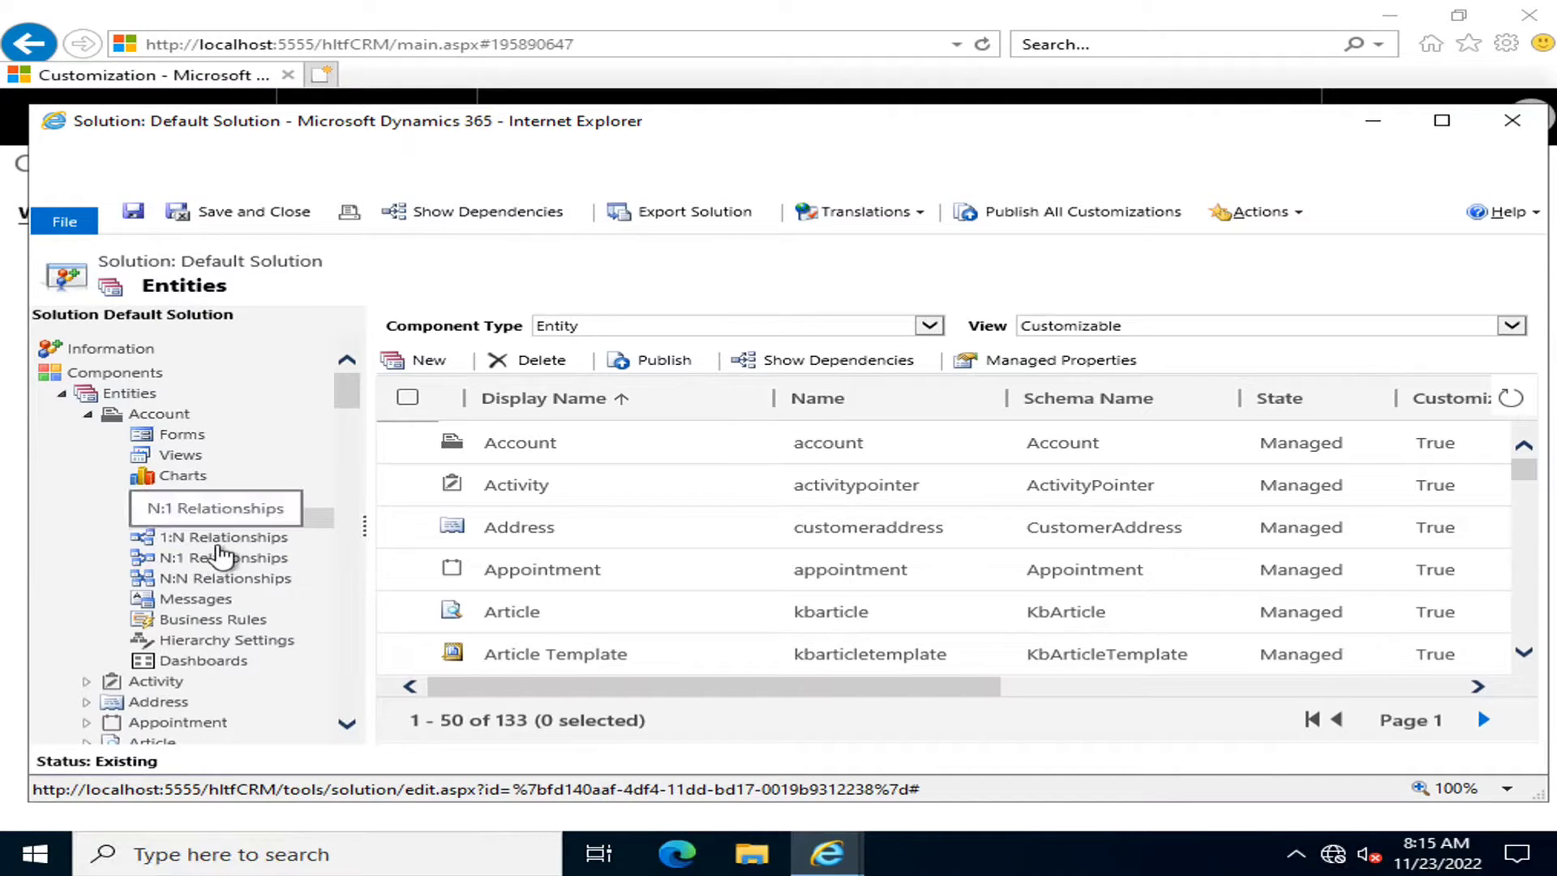
{"action": "left_click", "coordinate": [214, 558]}
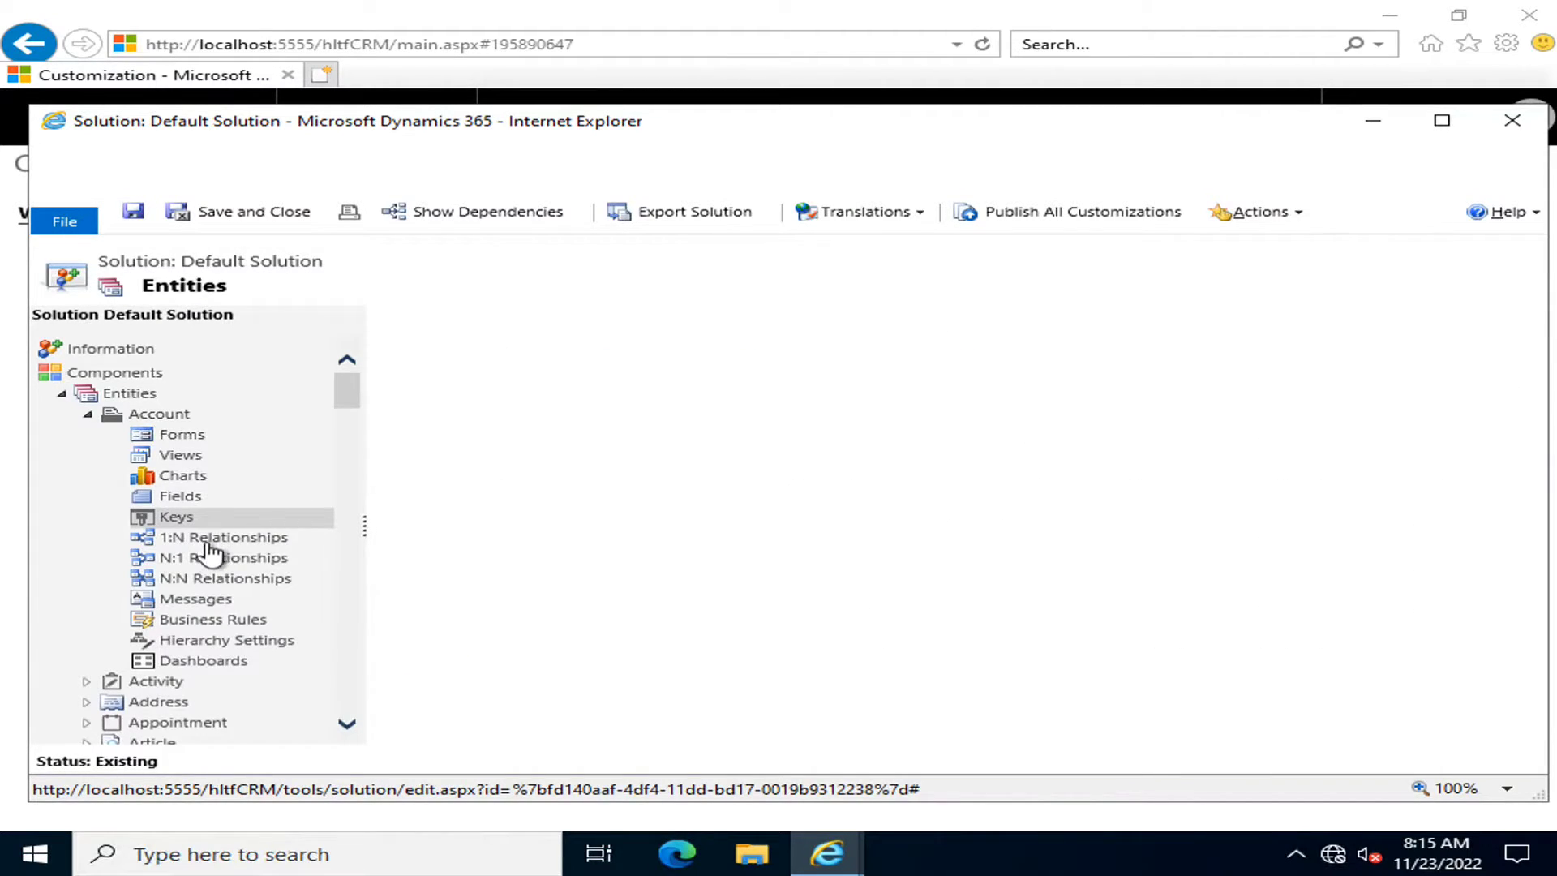
{"action": "left_click", "coordinate": [208, 538]}
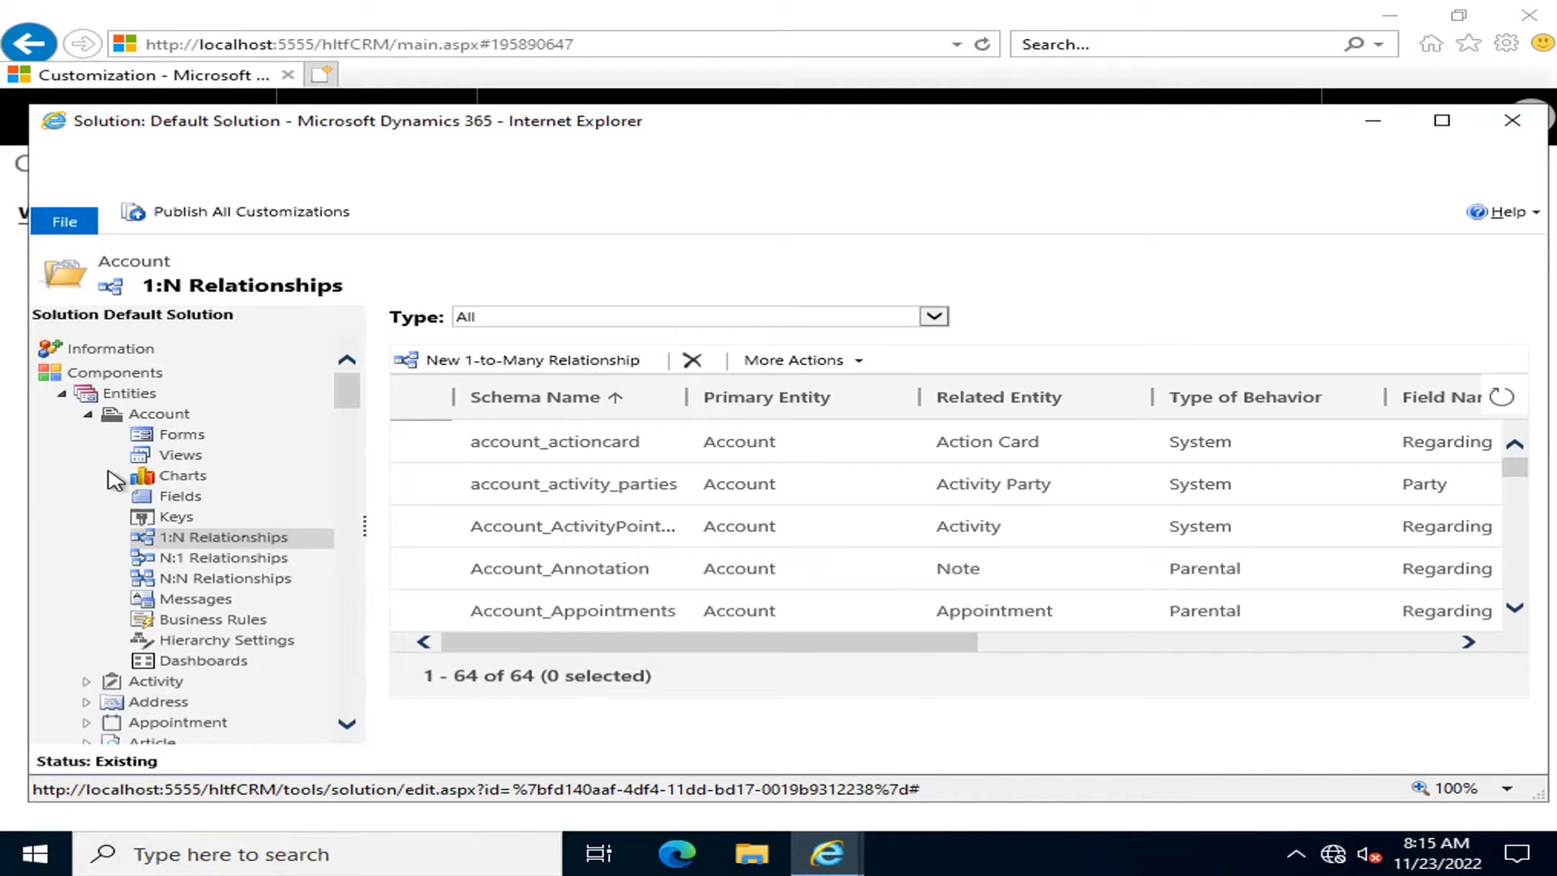
Collapse Account, check the Activity entity's components, and filter the displayed 1:N relationships to the Custom type.
{"action": "left_click", "coordinate": [88, 414]}
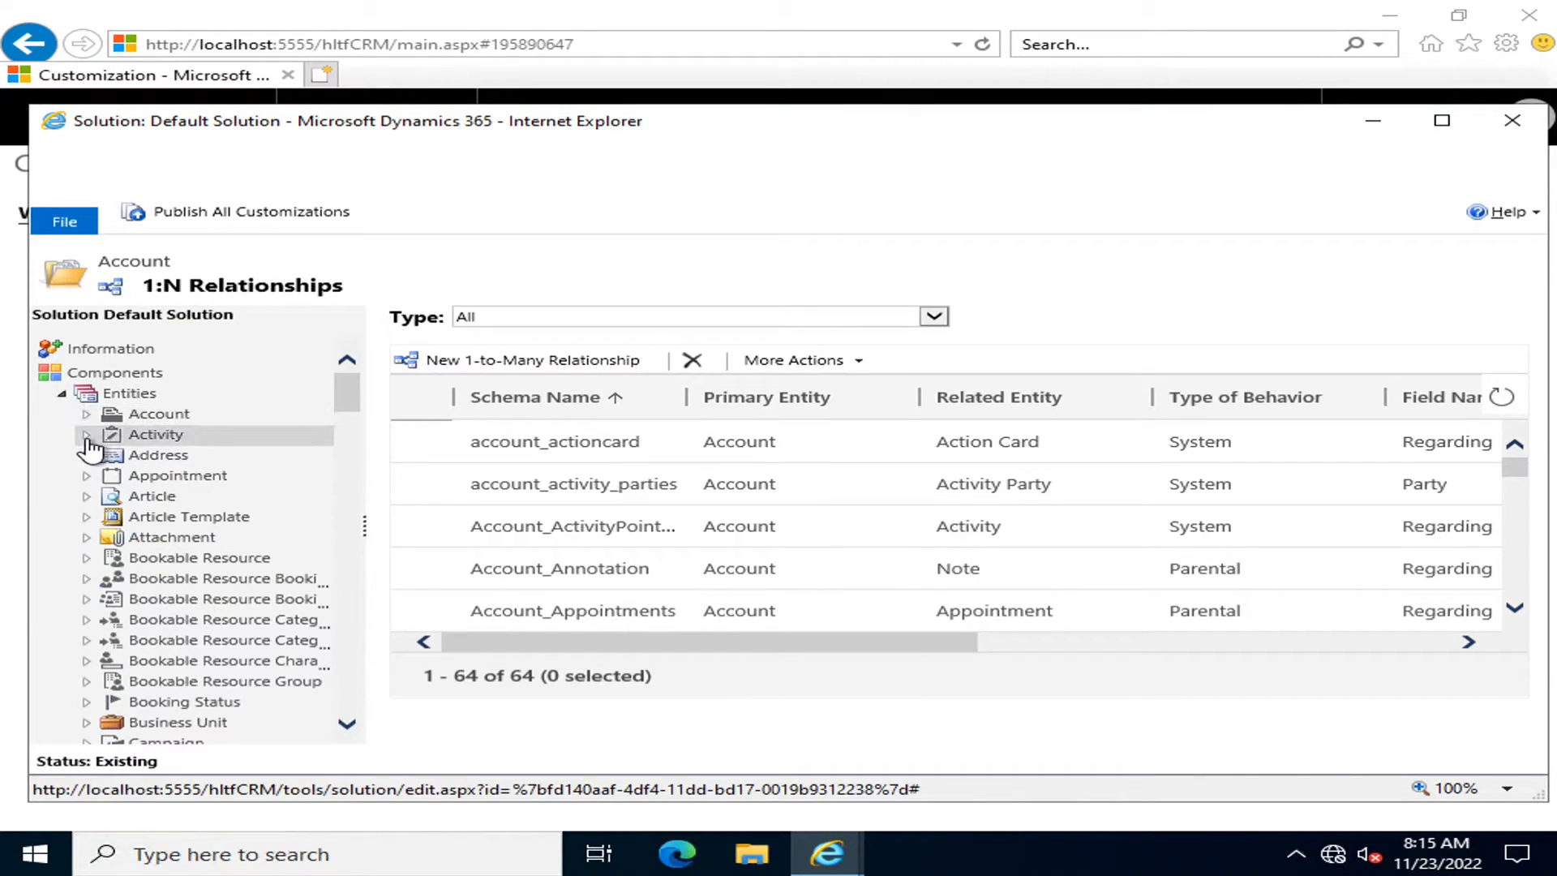
{"action": "left_click", "coordinate": [87, 435]}
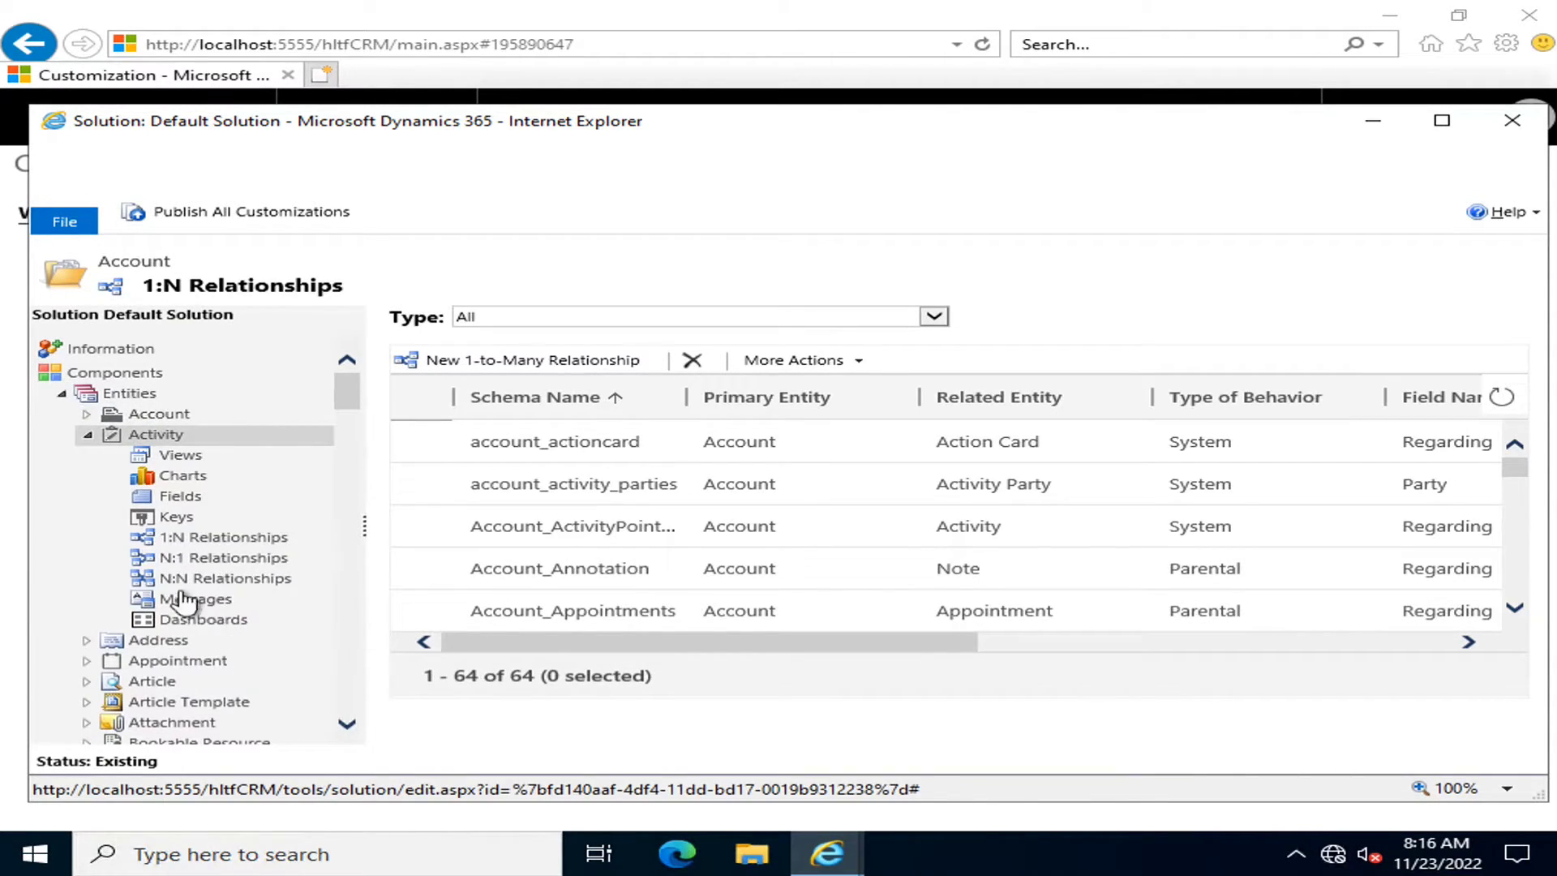
{"action": "left_click", "coordinate": [89, 434]}
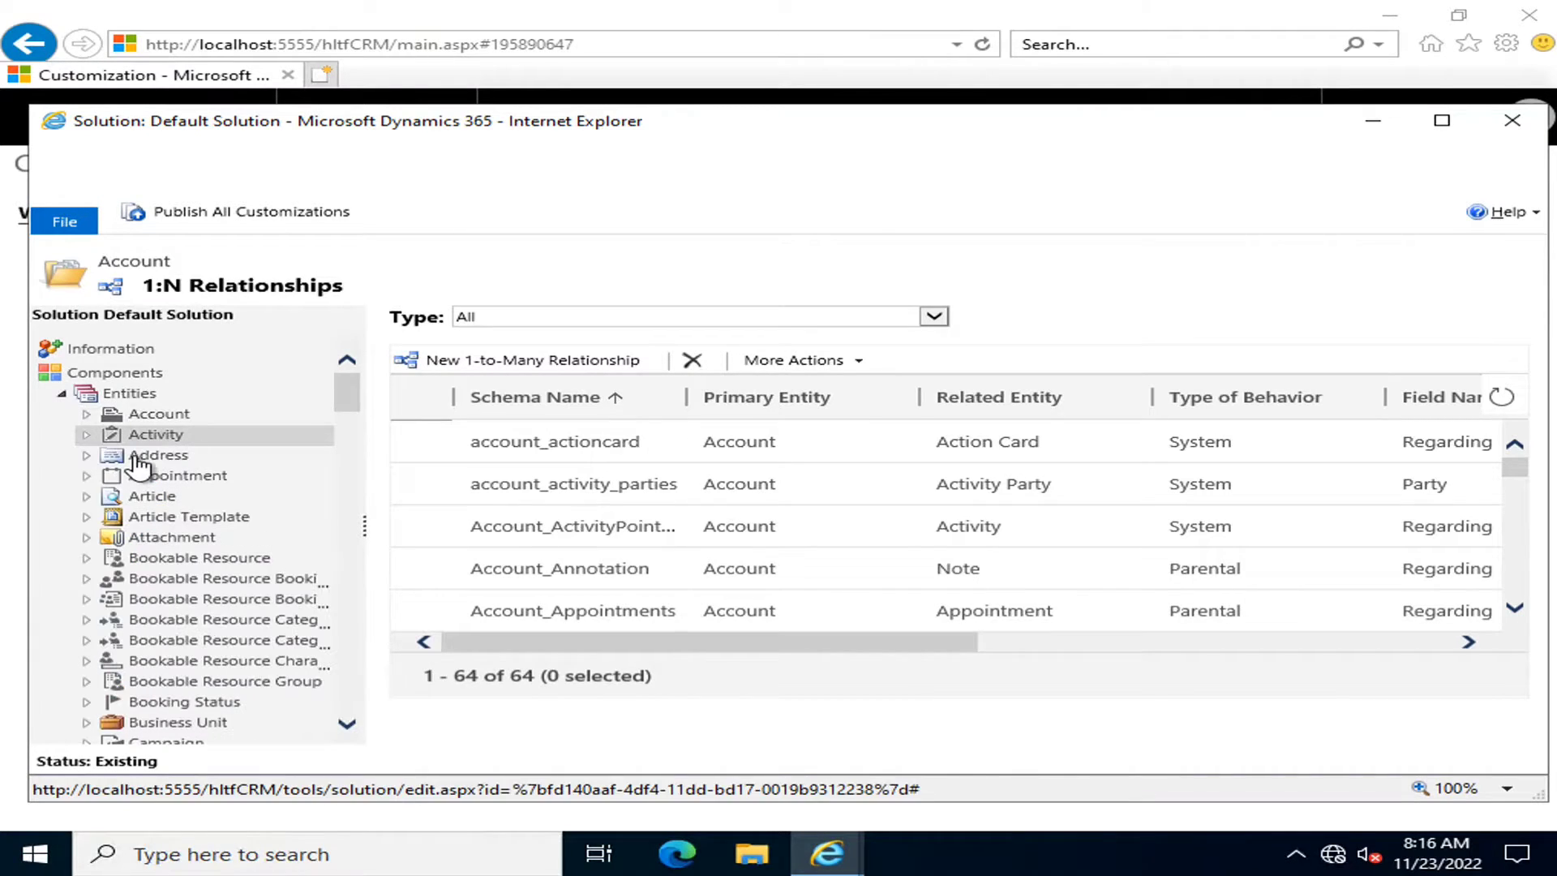
{"action": "left_click", "coordinate": [921, 321]}
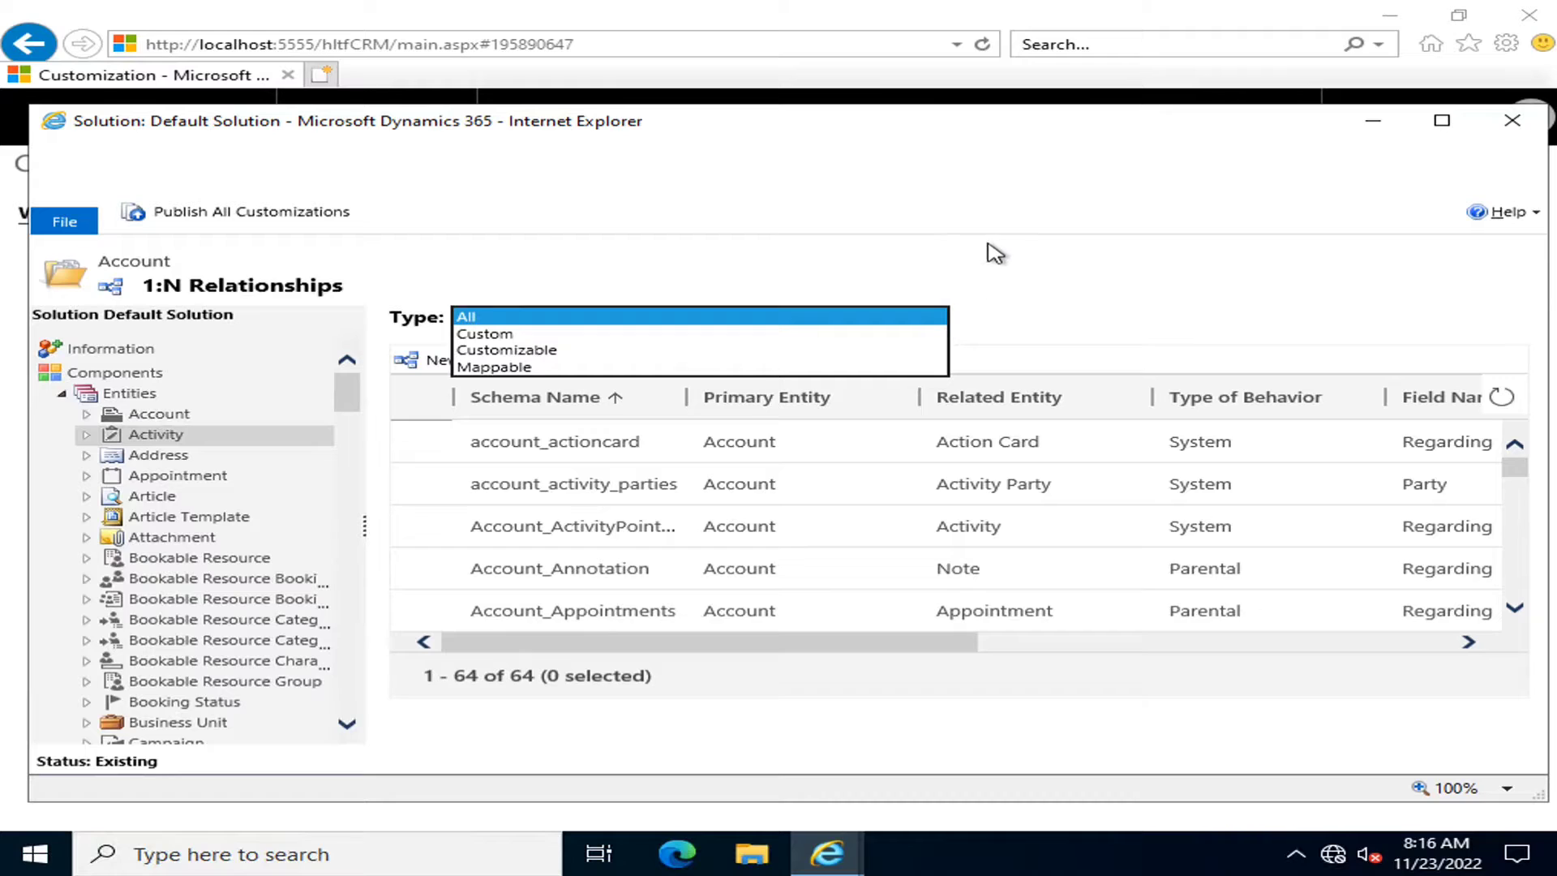
{"action": "left_click", "coordinate": [501, 334]}
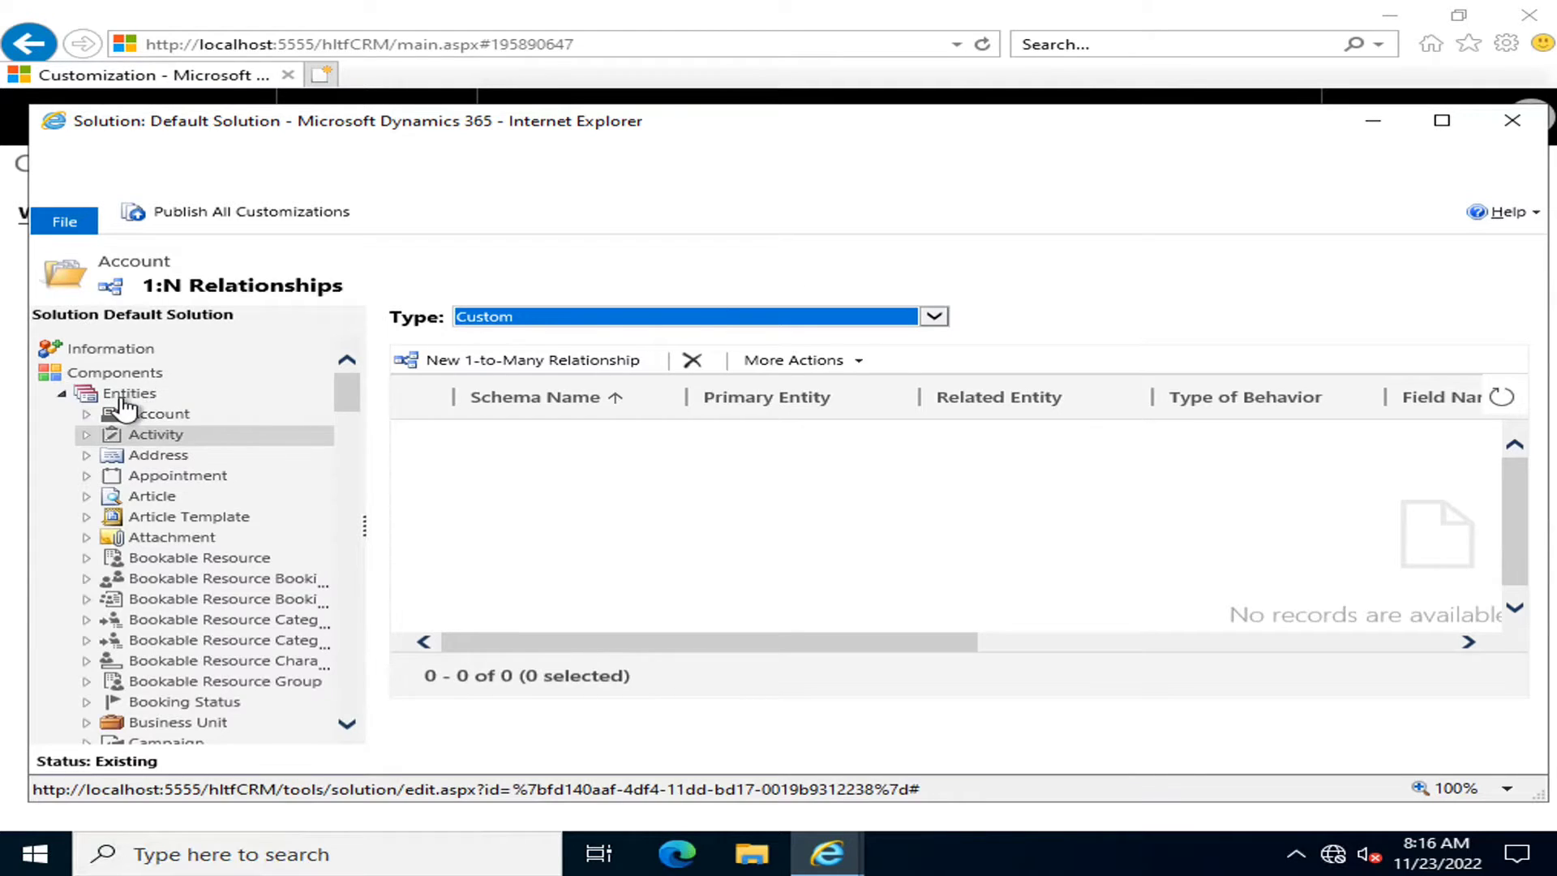
Display the Entities list with the Custom view and look through the custom entities.
{"action": "left_click", "coordinate": [150, 393]}
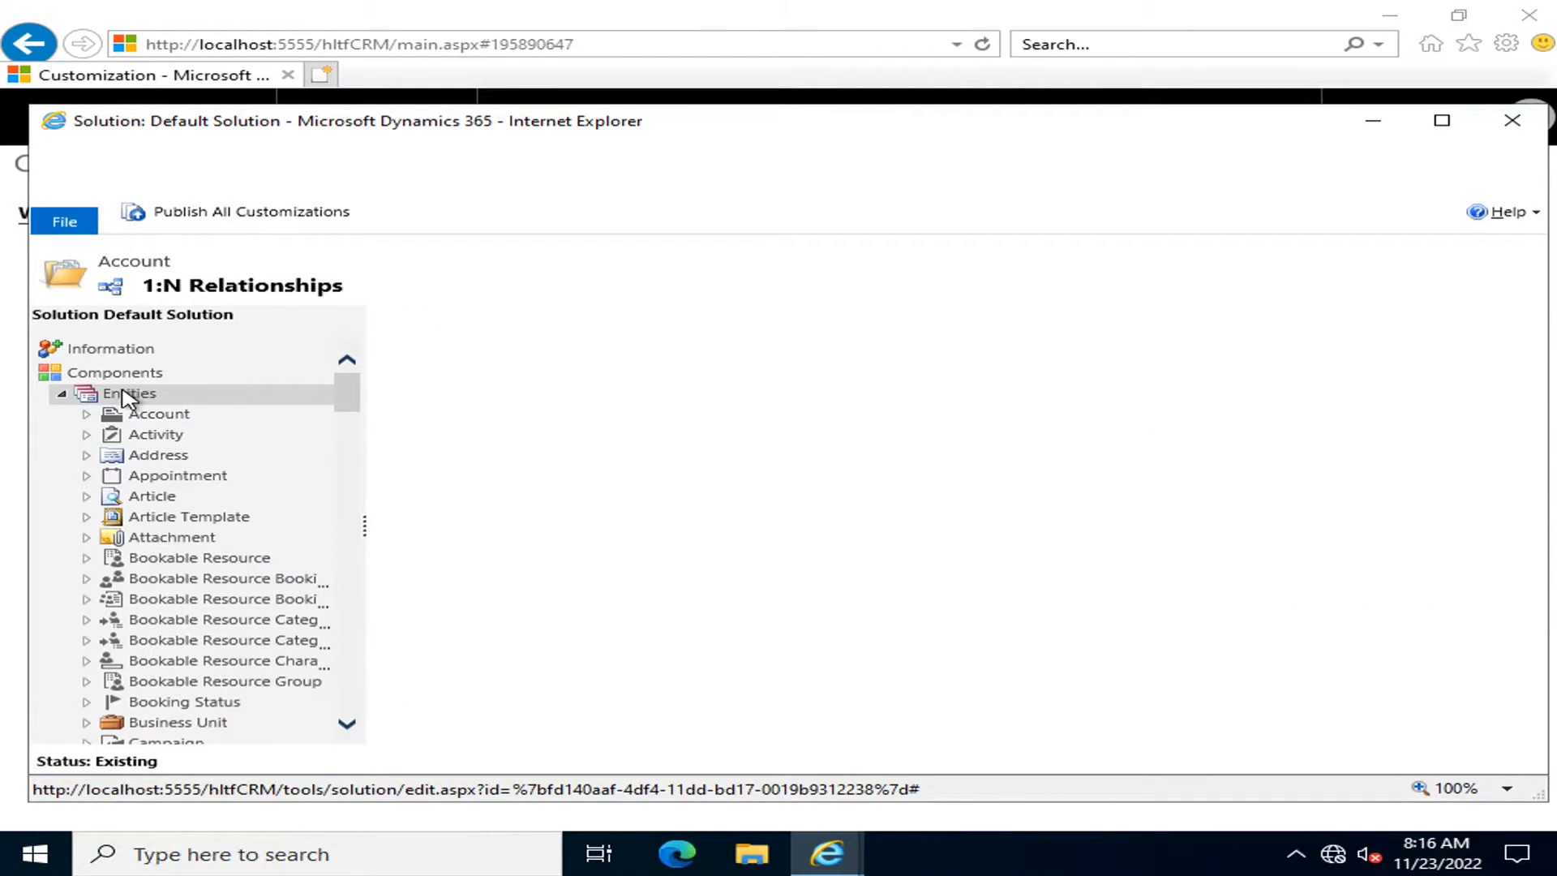
{"action": "left_click", "coordinate": [1212, 329]}
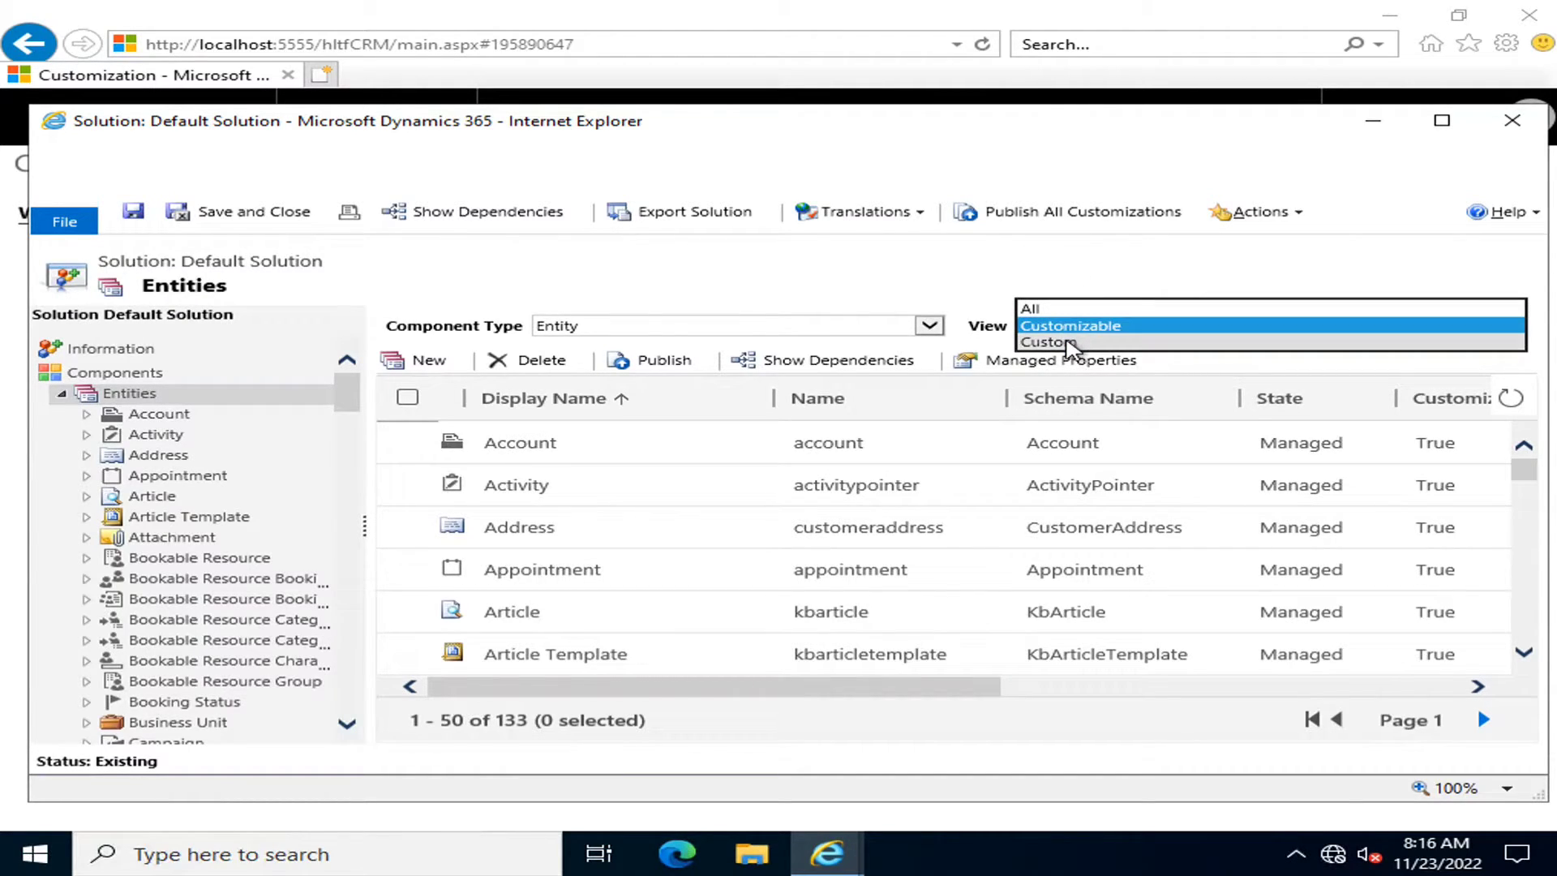
{"action": "left_click", "coordinate": [1072, 342]}
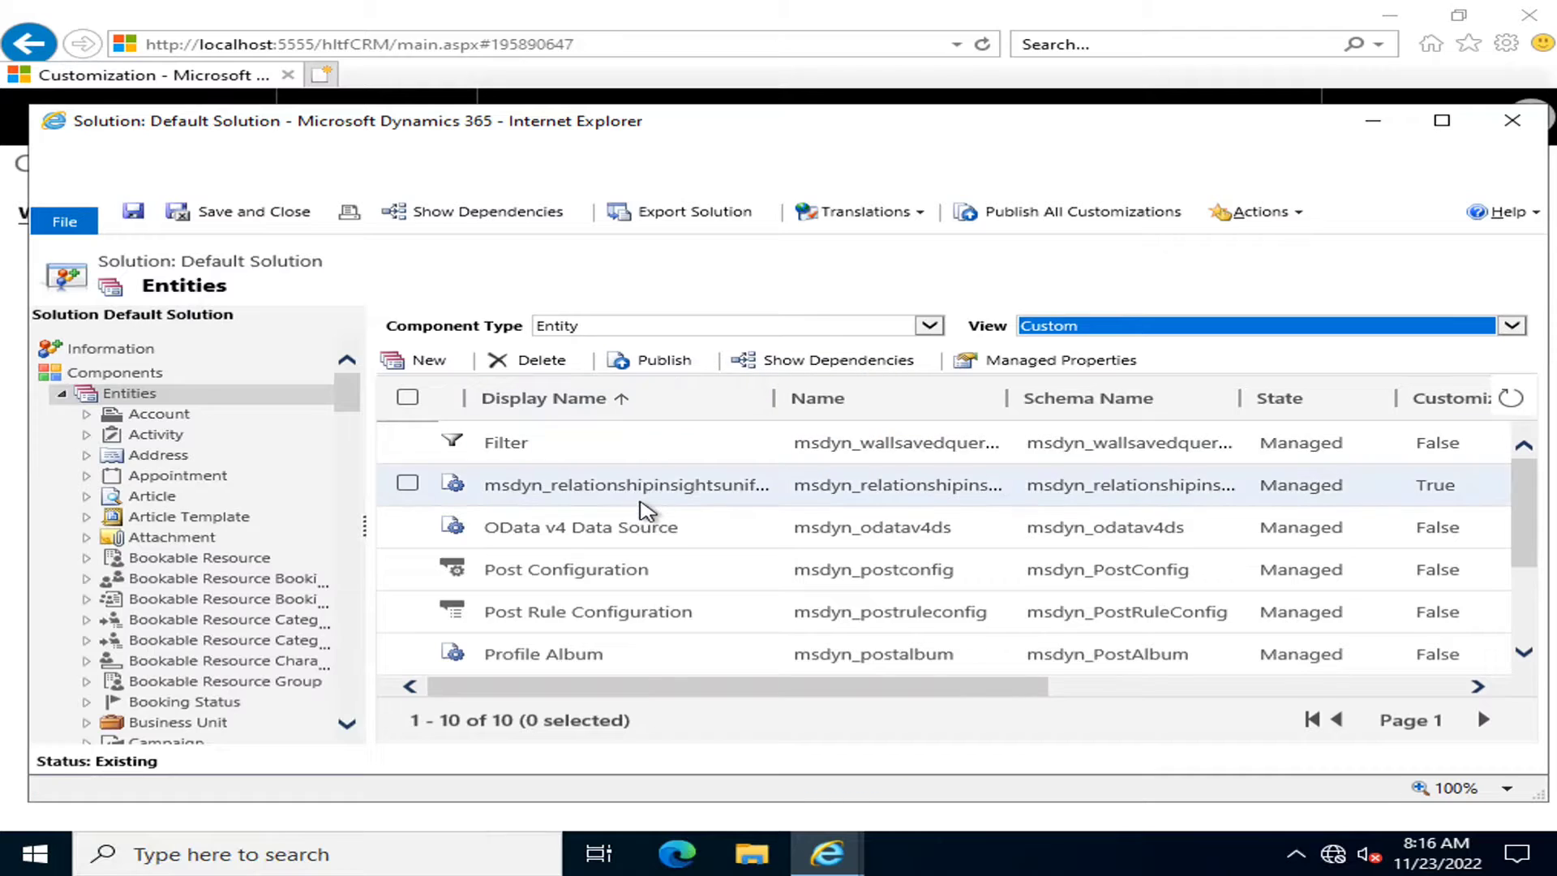
{"action": "scroll", "coordinate": [645, 509], "scroll_direction": "down", "scroll_amount": 3}
{"action": "scroll", "coordinate": [643, 508], "scroll_direction": "up", "scroll_amount": 3}
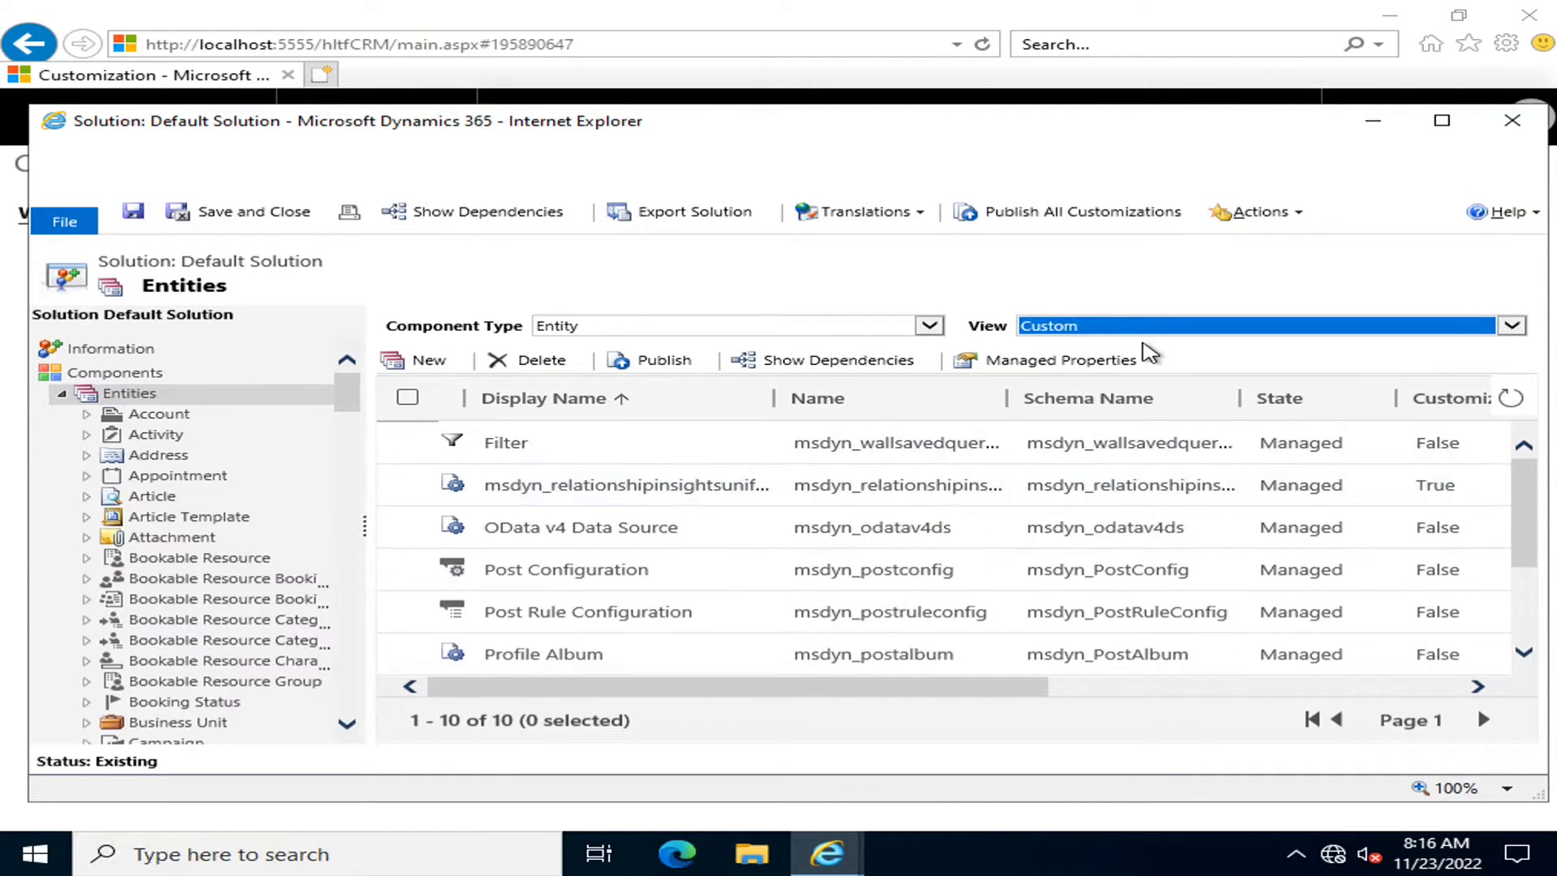
Switch the Entities list to the Customizable view and look through its entries.
{"action": "left_click", "coordinate": [1156, 327]}
{"action": "left_click", "coordinate": [1068, 309]}
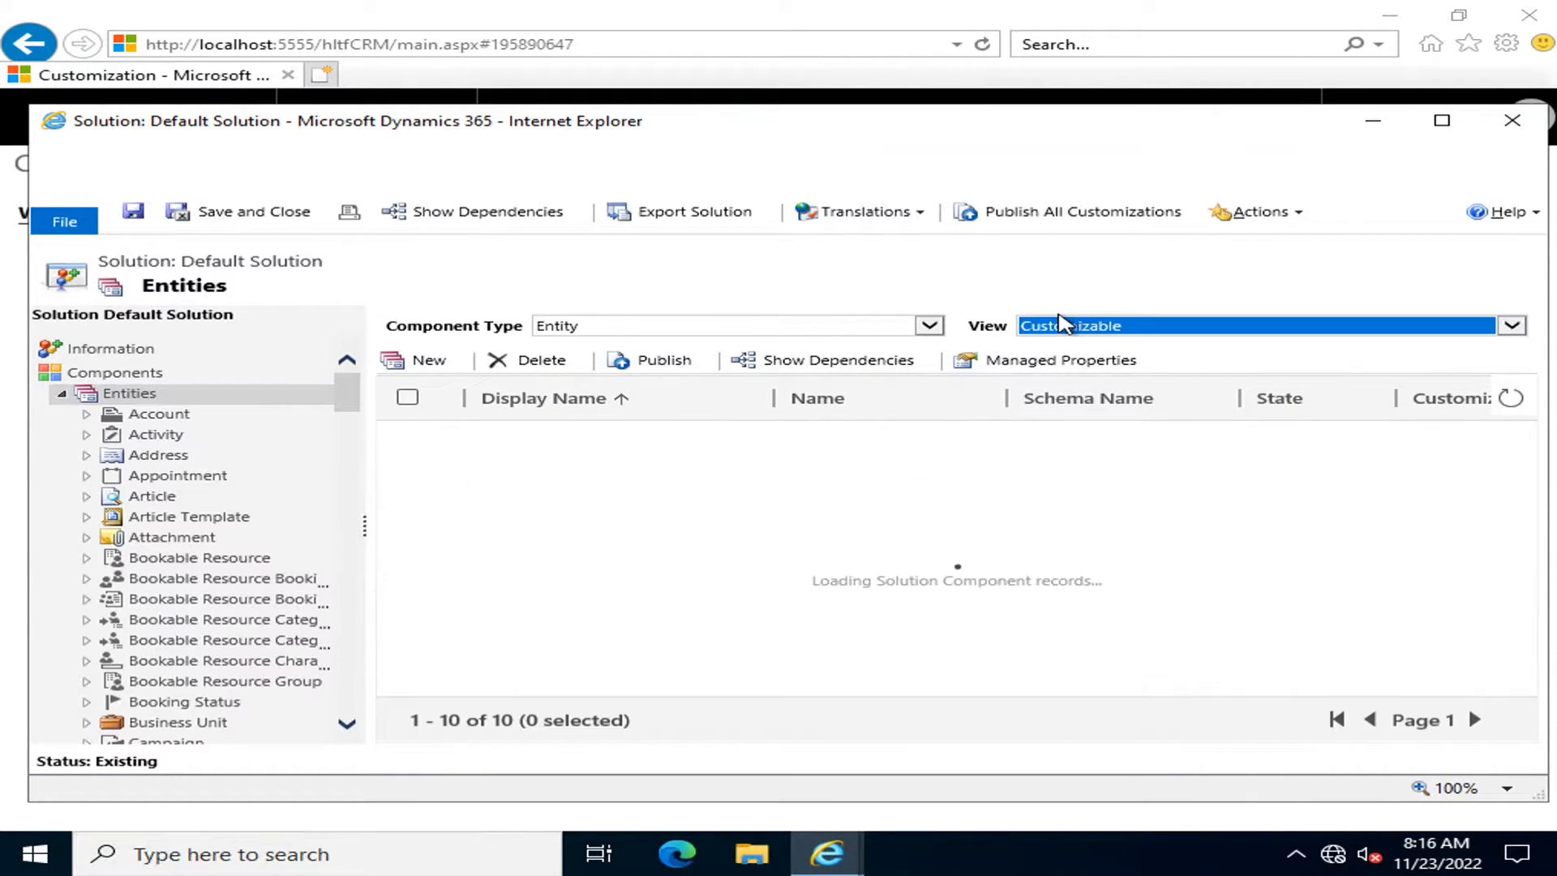
{"action": "scroll", "coordinate": [692, 462], "scroll_direction": "down", "scroll_amount": 5}
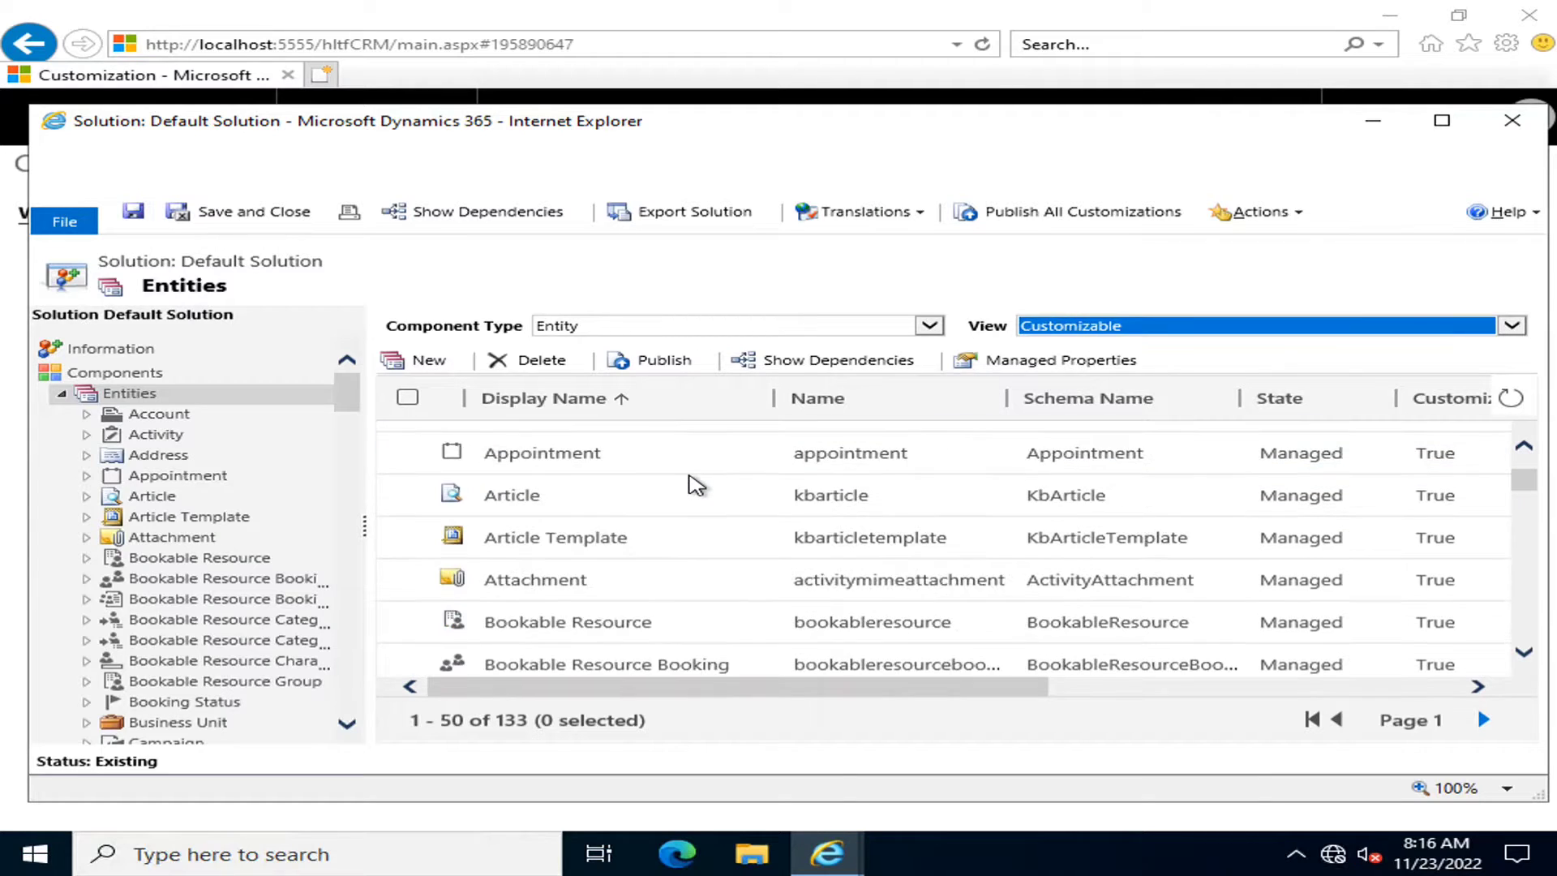
{"action": "scroll", "coordinate": [690, 477], "scroll_direction": "down", "scroll_amount": 3}
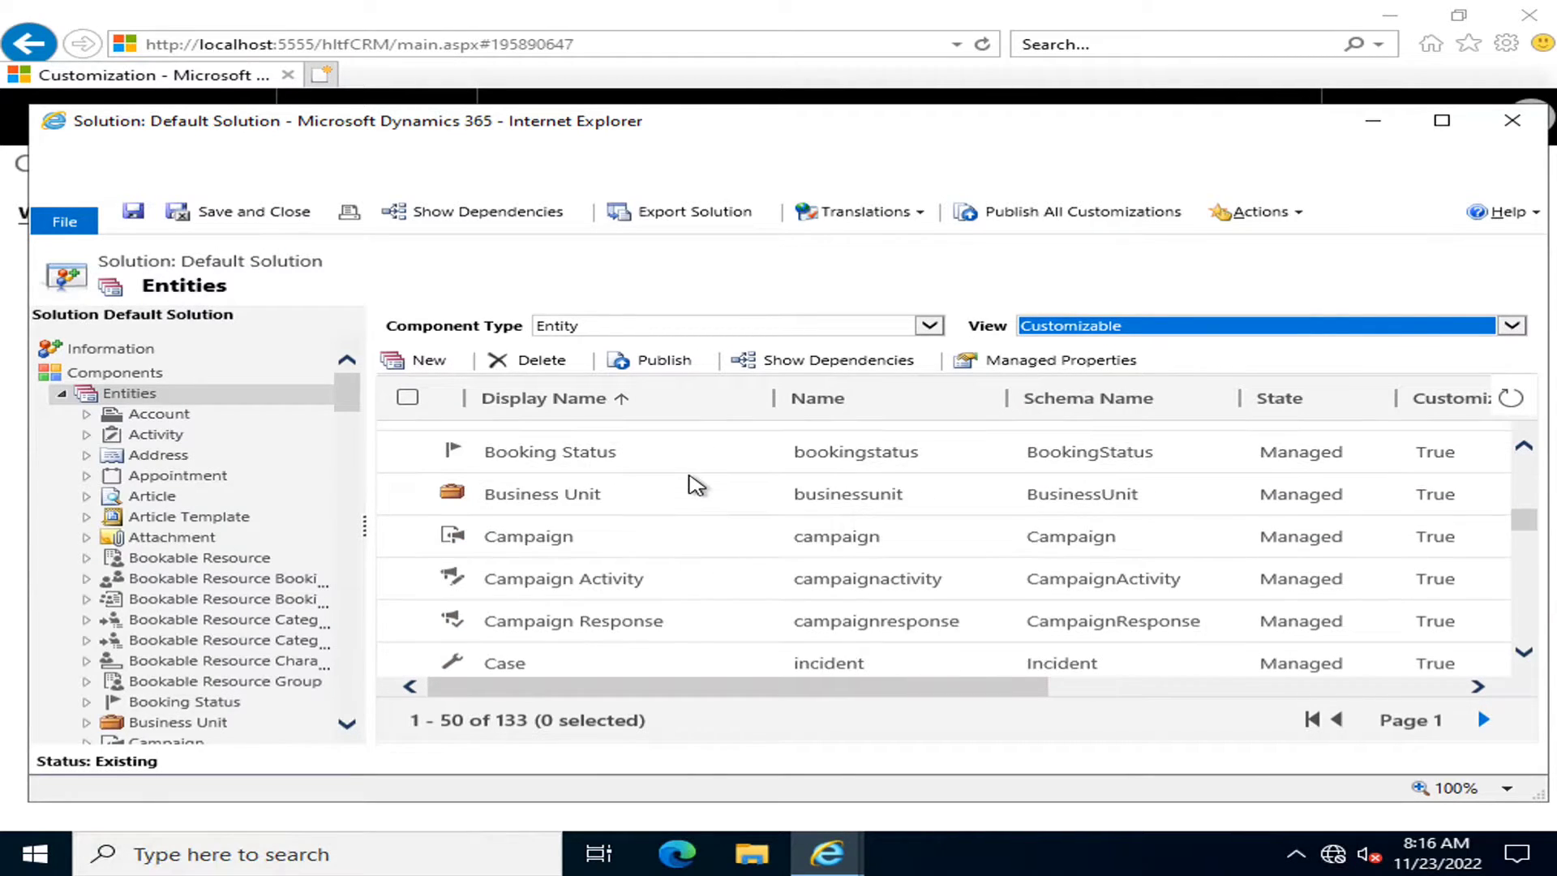
{"action": "scroll", "coordinate": [690, 477], "scroll_direction": "up", "scroll_amount": 5}
{"action": "scroll", "coordinate": [696, 483], "scroll_direction": "up", "scroll_amount": 1}
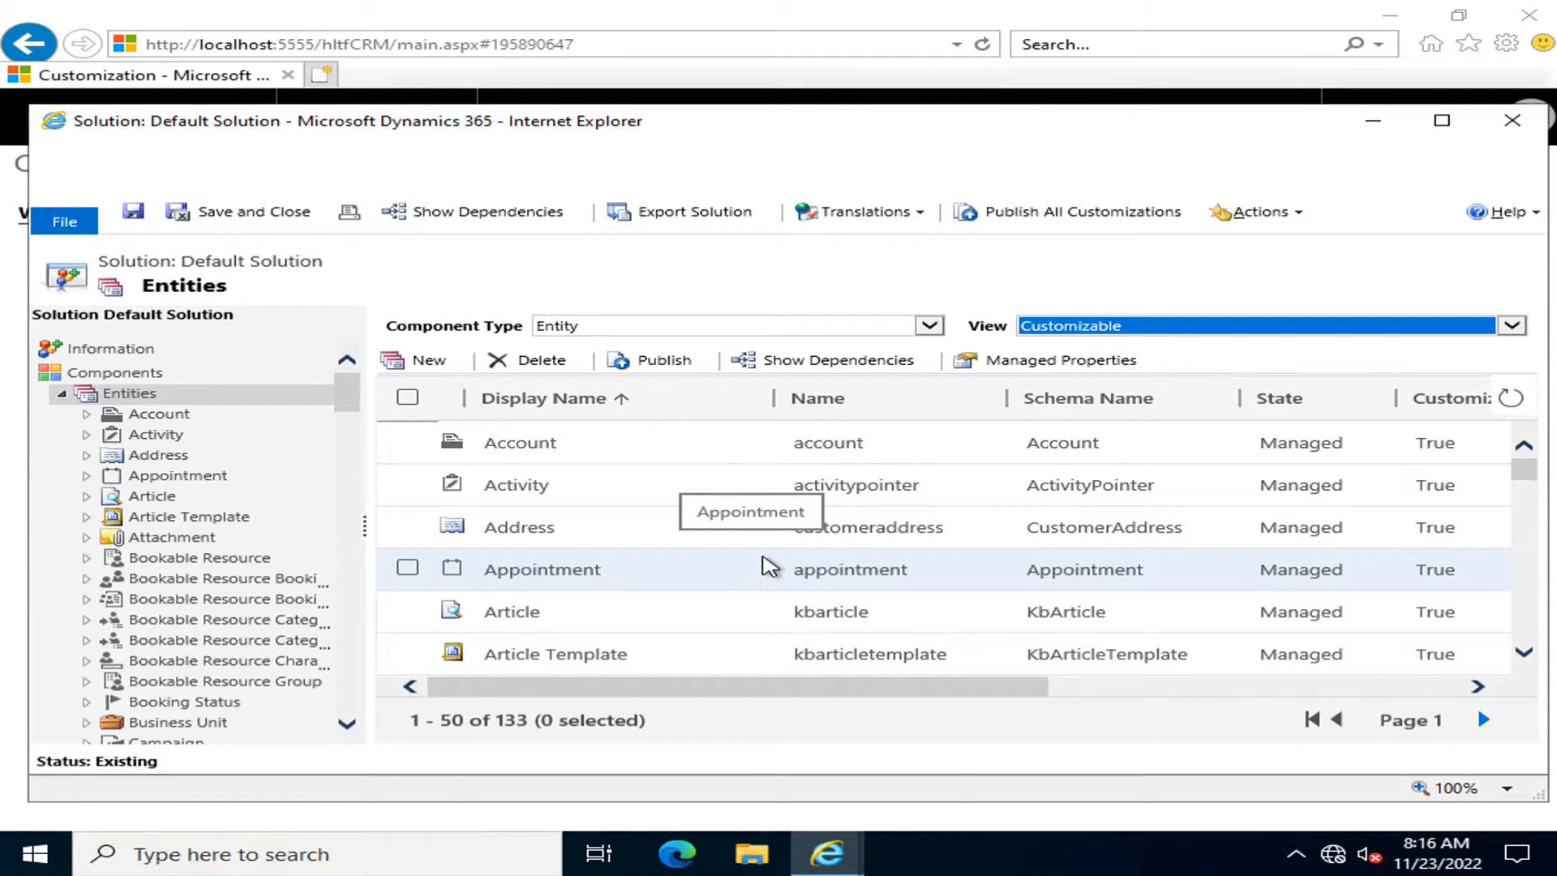
Switch the Entities list to the All view.
{"action": "left_click", "coordinate": [1123, 335]}
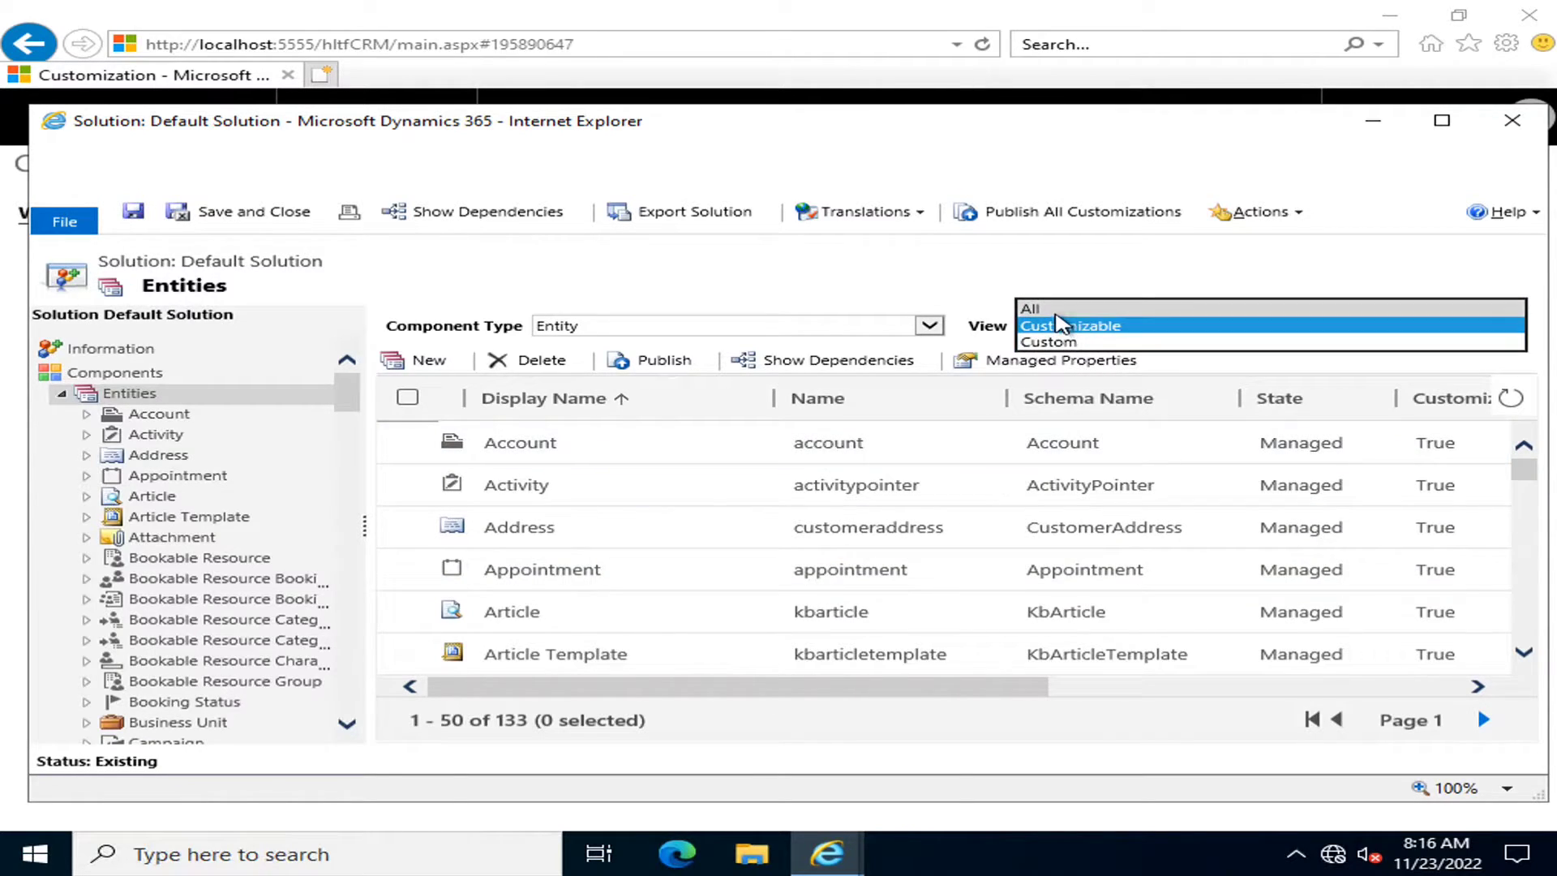
{"action": "left_click", "coordinate": [1034, 309]}
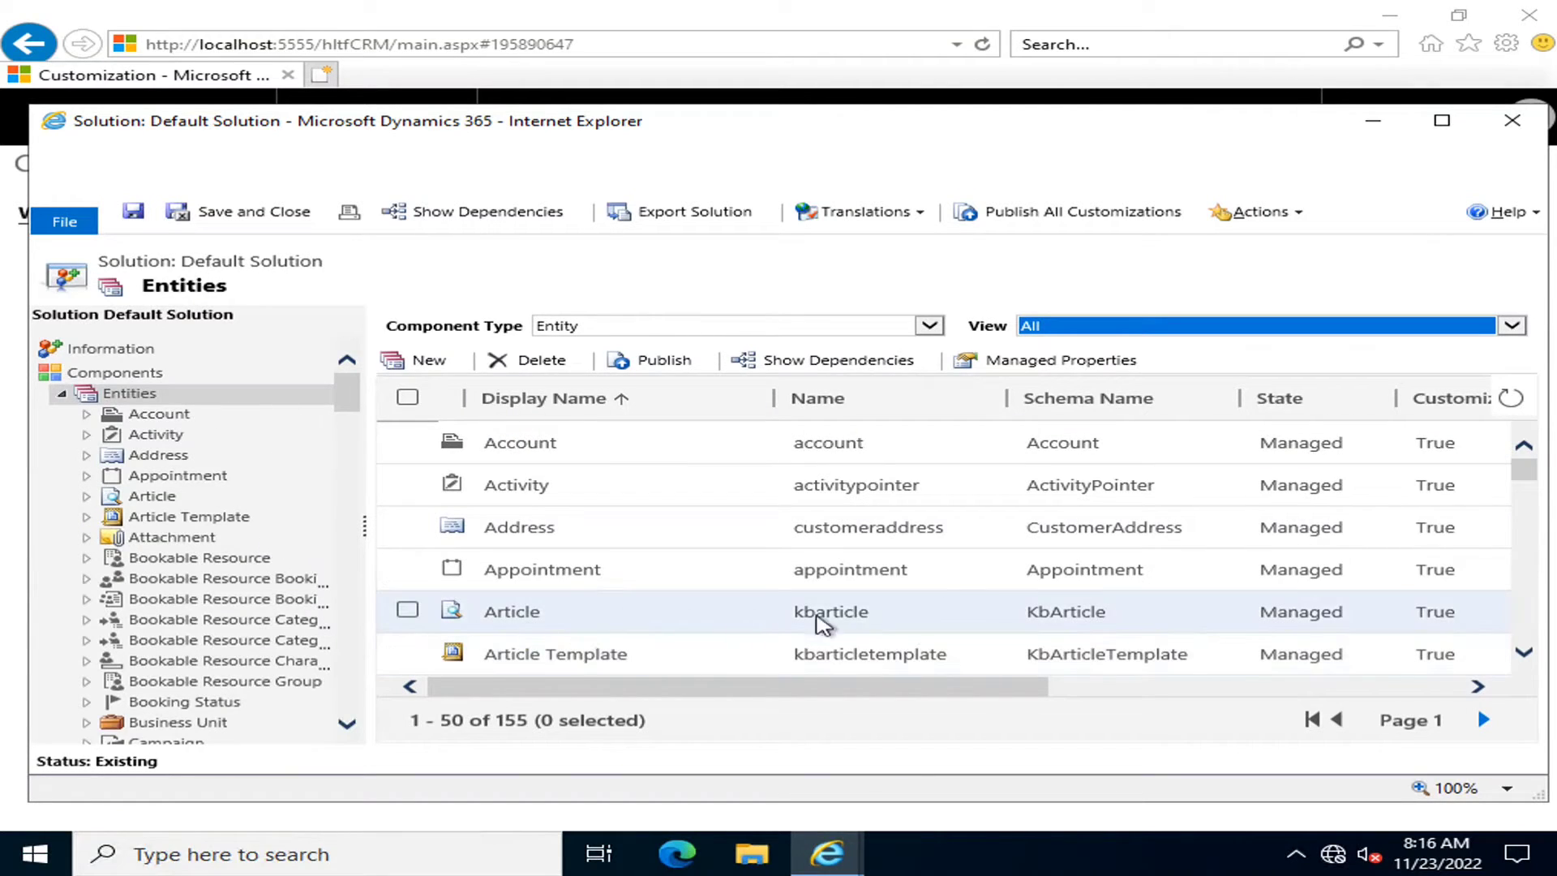
{"action": "left_click", "coordinate": [926, 267]}
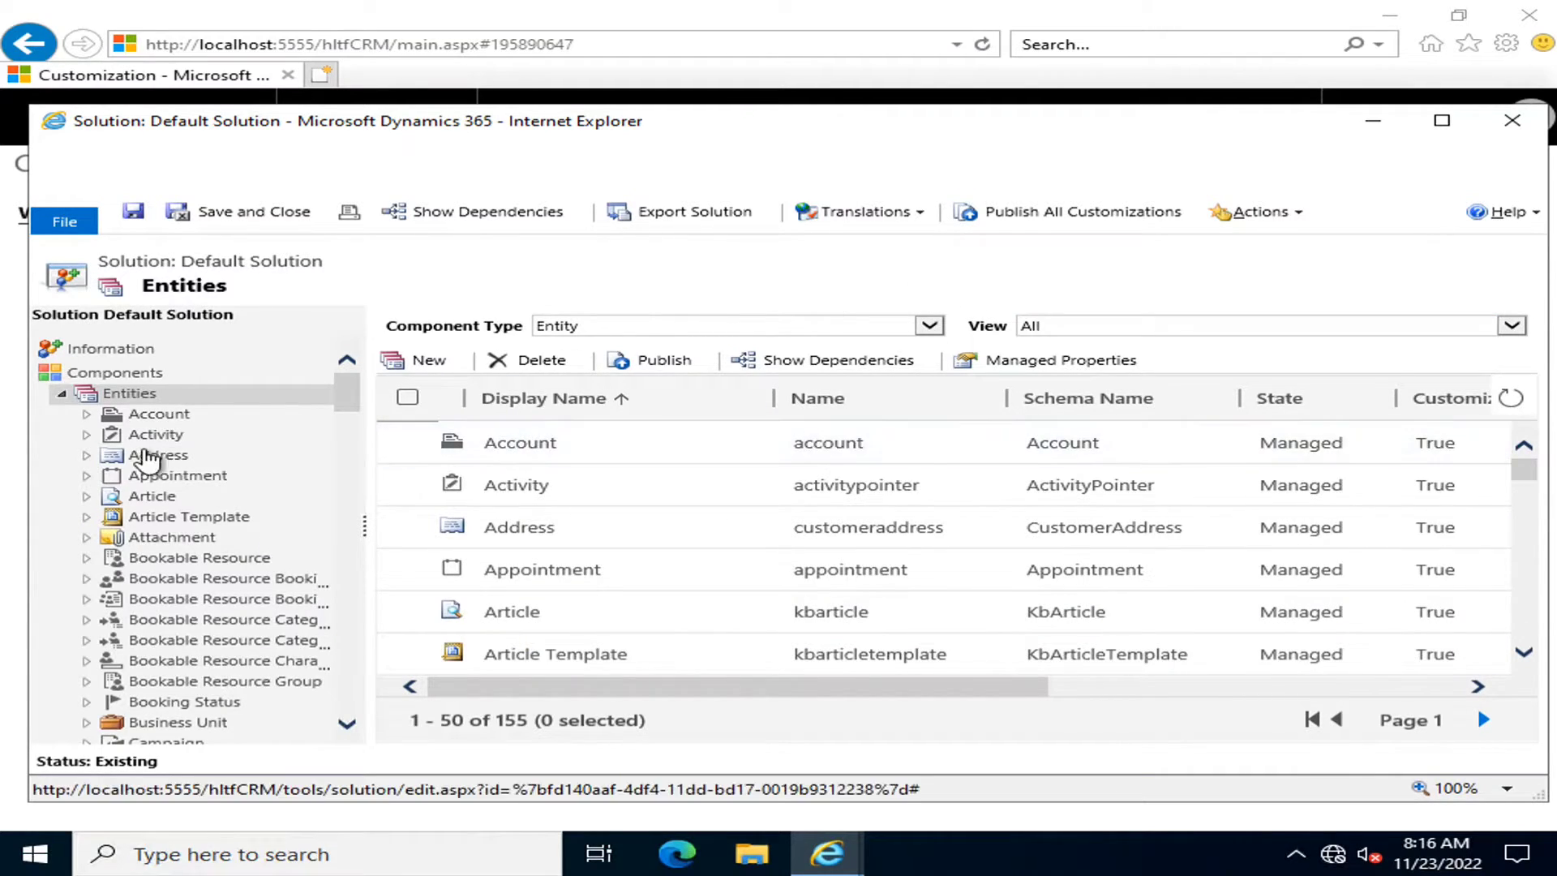
Expand the Account entity and display its Forms list.
{"action": "left_click", "coordinate": [167, 417]}
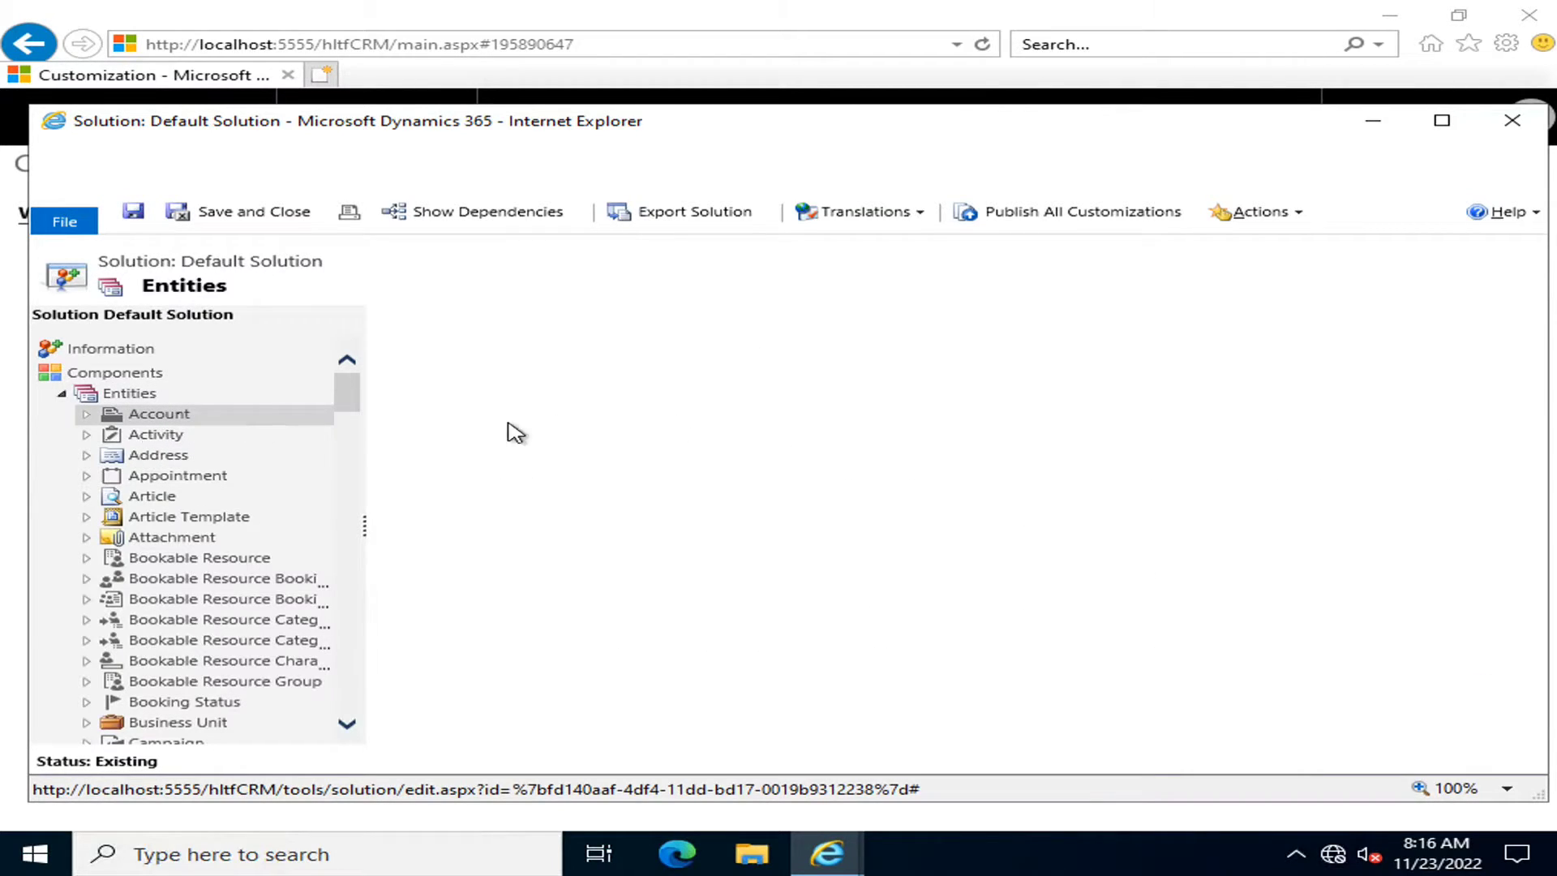
{"action": "left_click", "coordinate": [189, 415]}
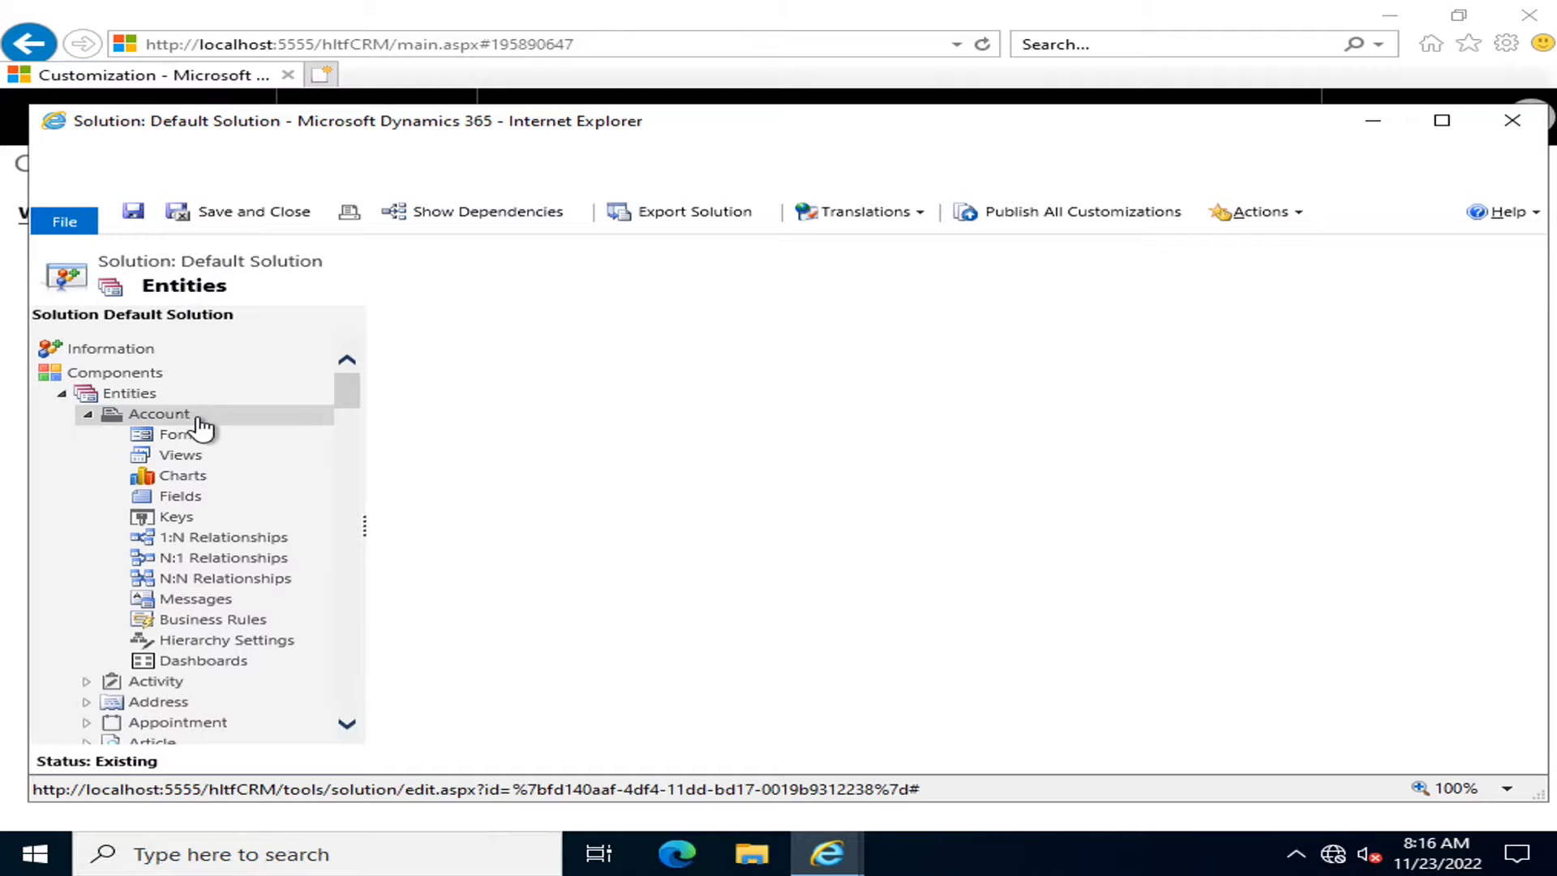
{"action": "left_click", "coordinate": [192, 435]}
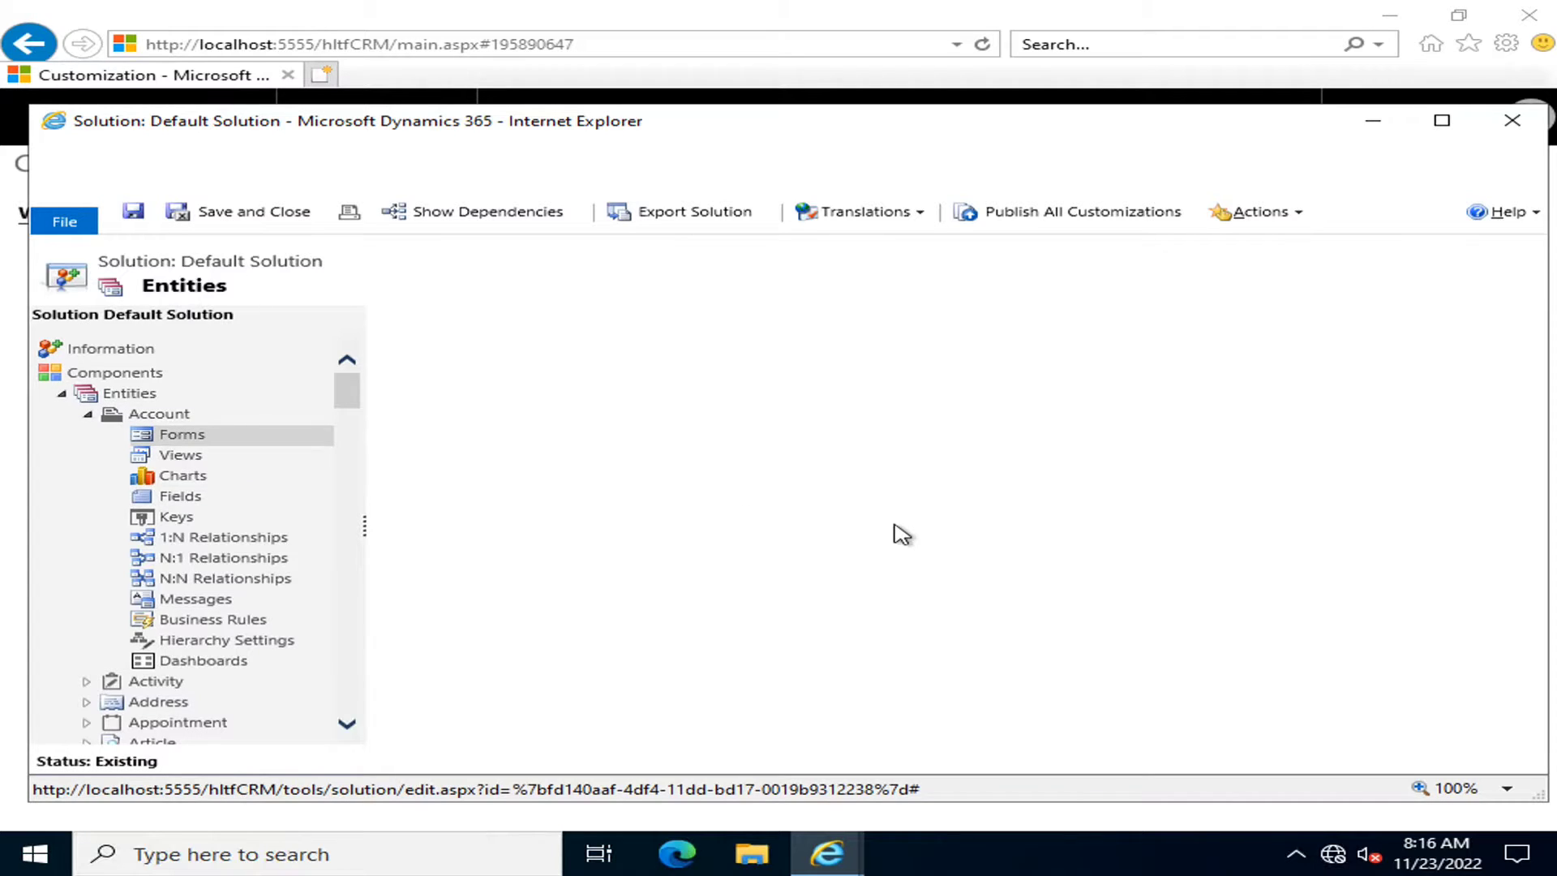
Look through the active Account forms and open the Account Card form for editing.
{"action": "scroll", "coordinate": [625, 486], "scroll_direction": "down", "scroll_amount": 3}
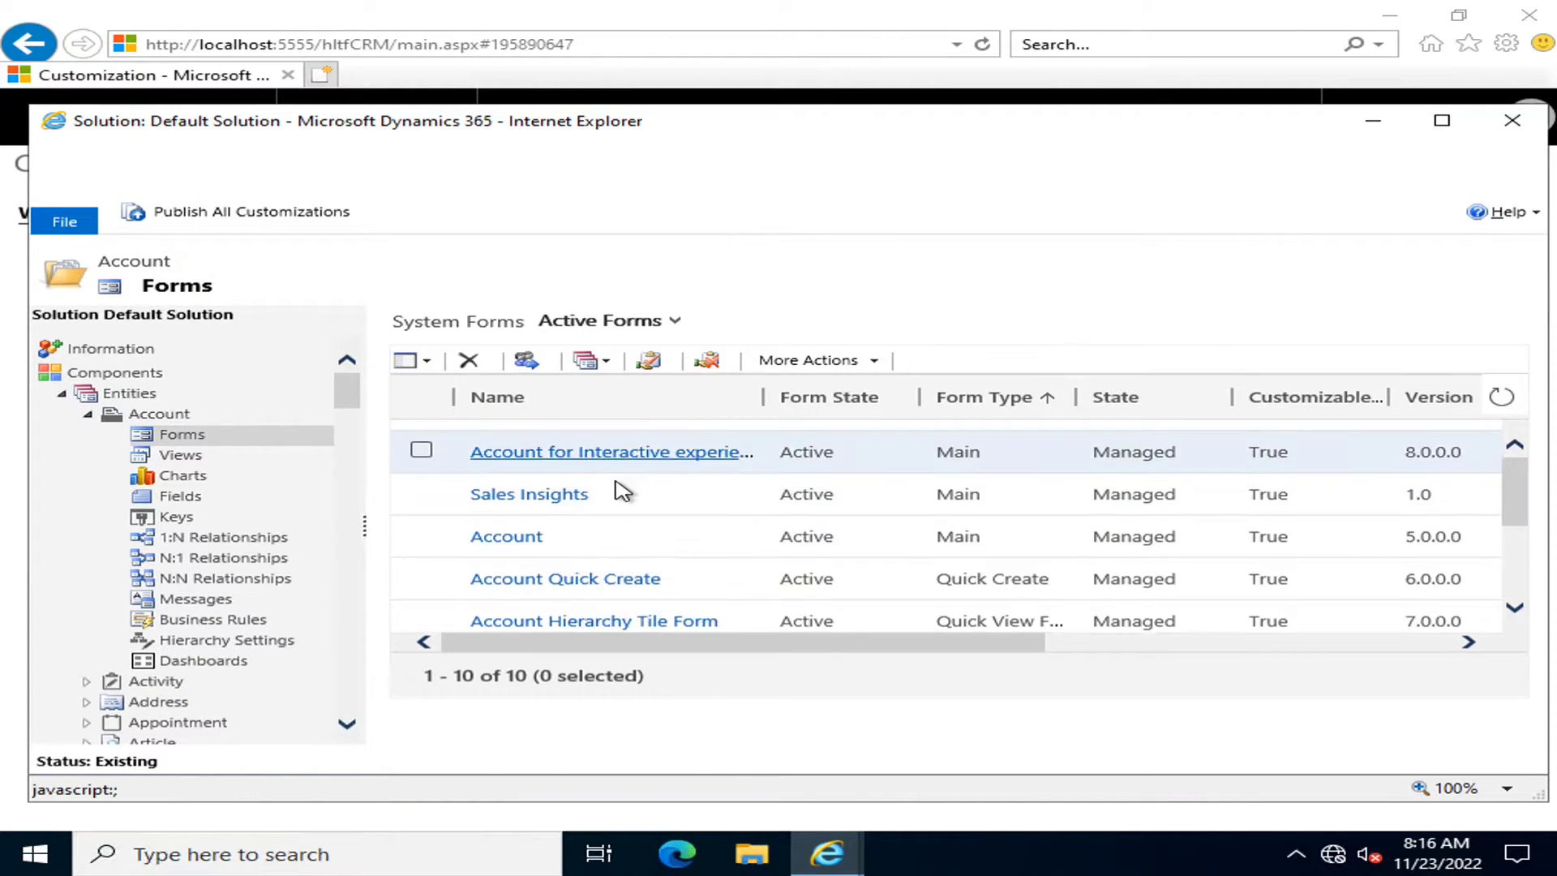
{"action": "scroll", "coordinate": [620, 489], "scroll_direction": "up", "scroll_amount": 3}
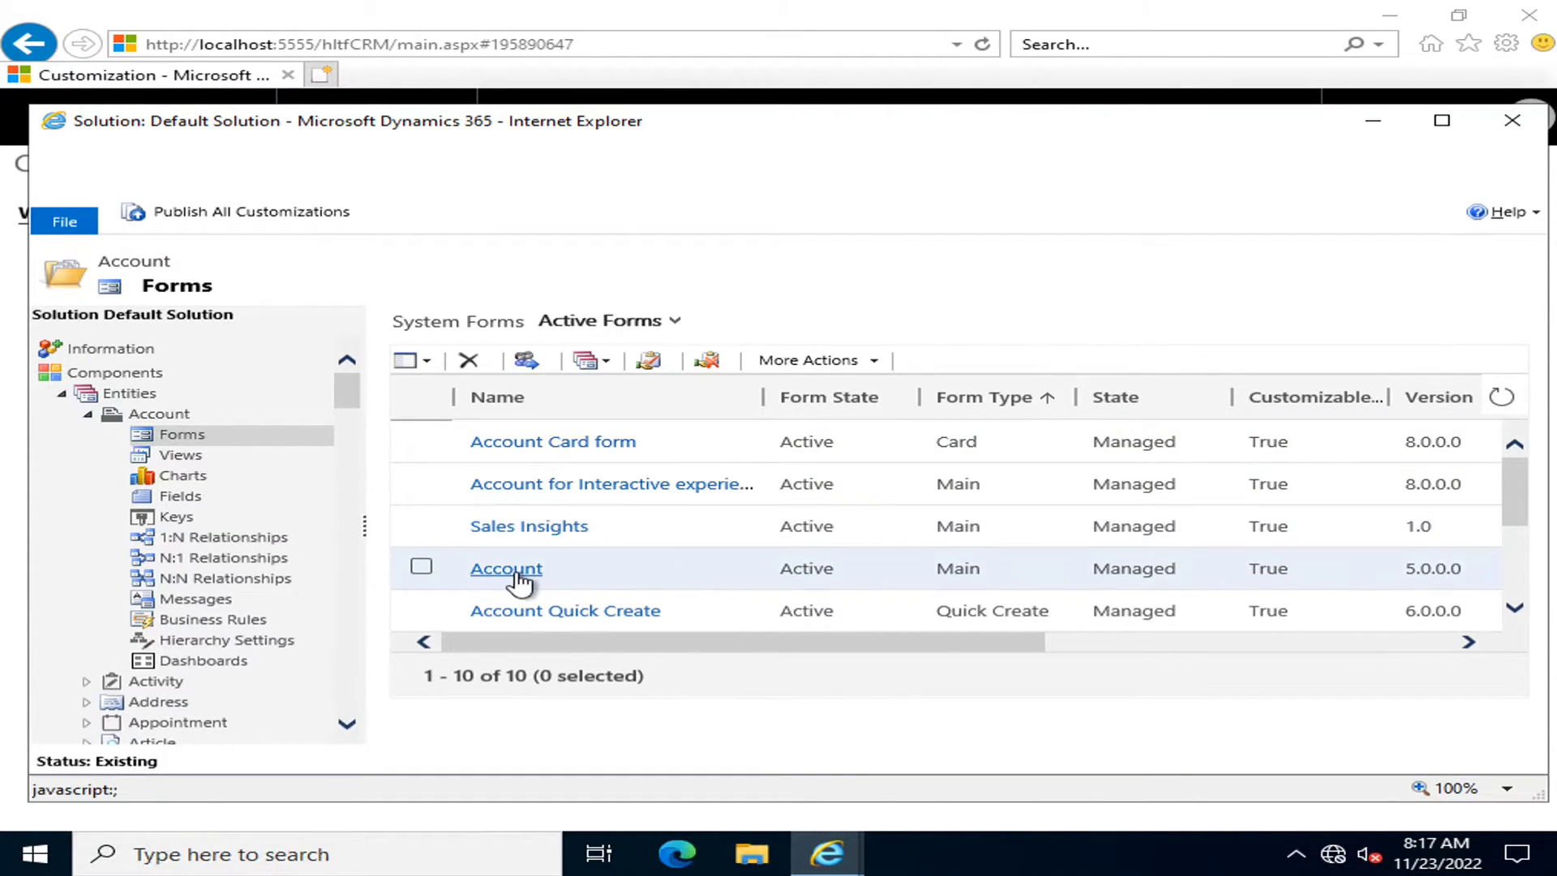
{"action": "scroll", "coordinate": [740, 545], "scroll_direction": "down", "scroll_amount": 2}
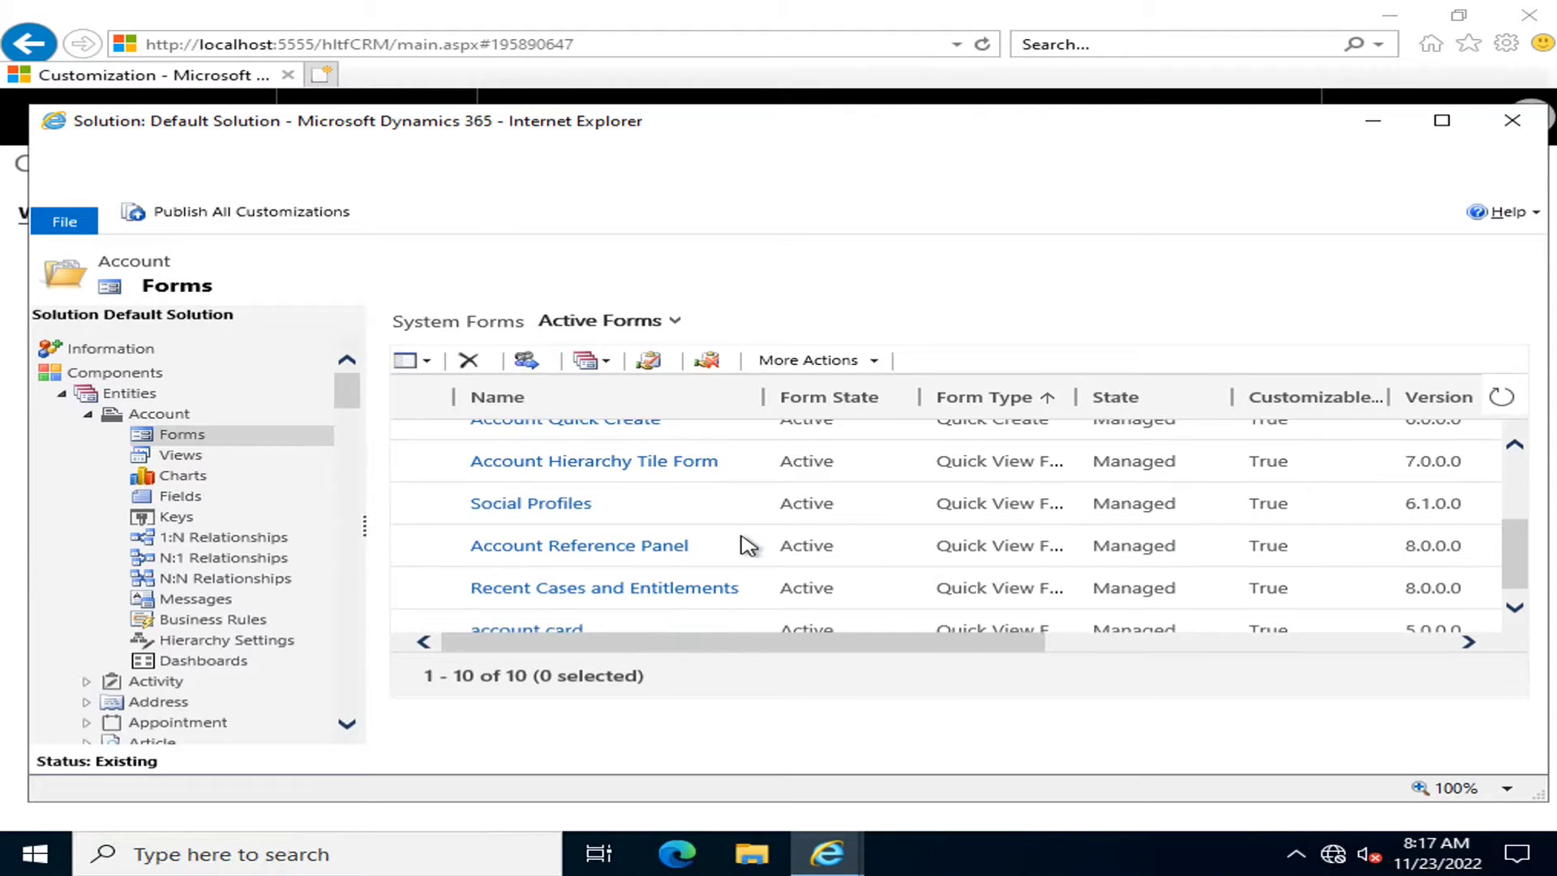
{"action": "scroll", "coordinate": [745, 545], "scroll_direction": "up", "scroll_amount": 2}
{"action": "scroll", "coordinate": [745, 545], "scroll_direction": "up", "scroll_amount": 1}
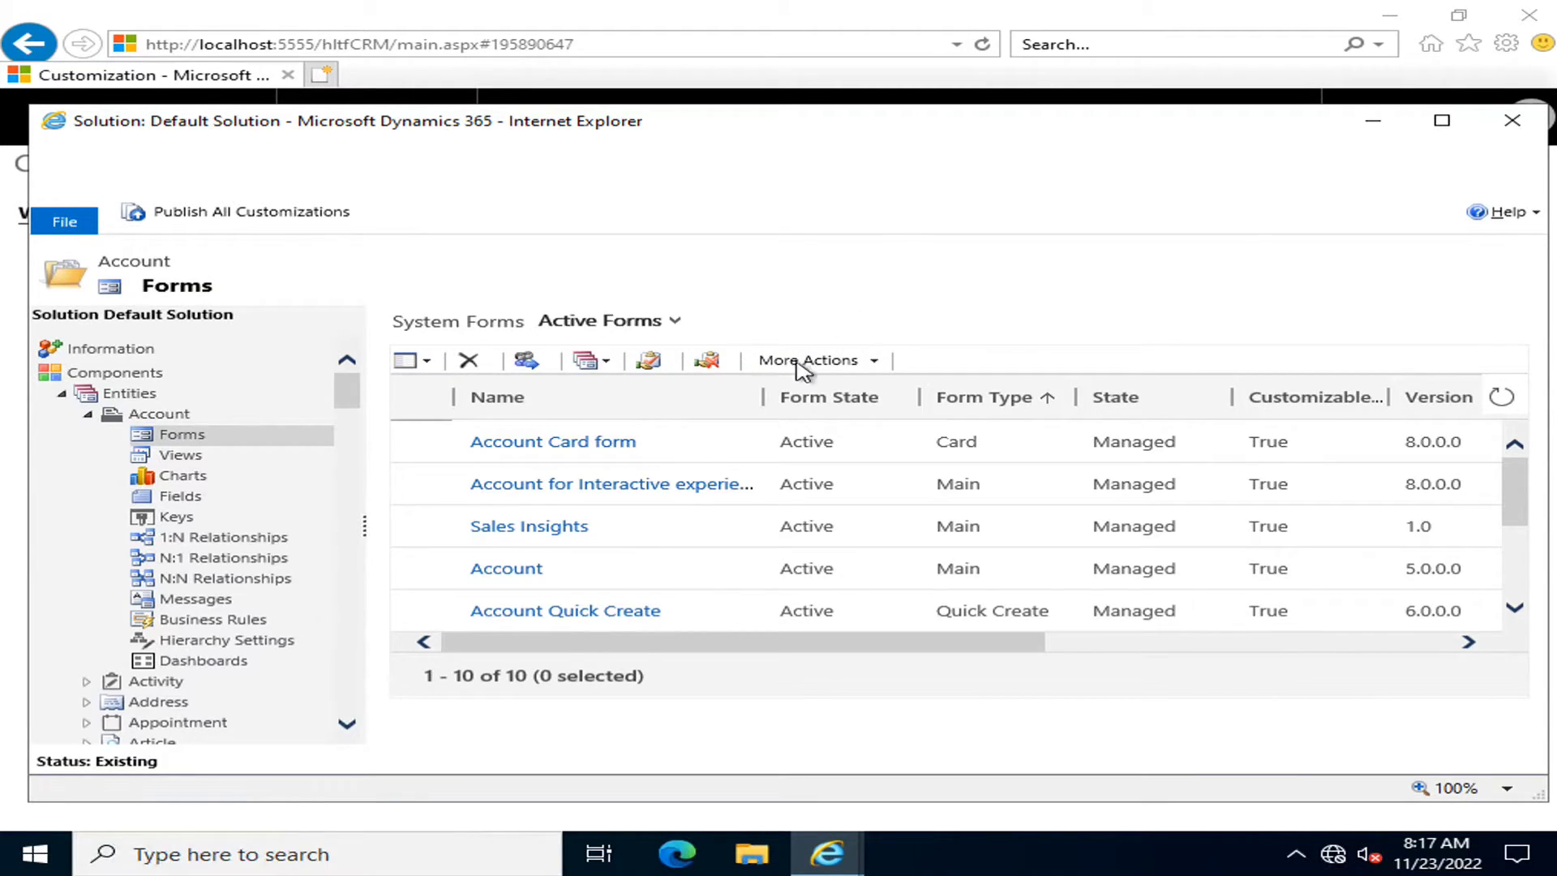
{"action": "left_click", "coordinate": [562, 445]}
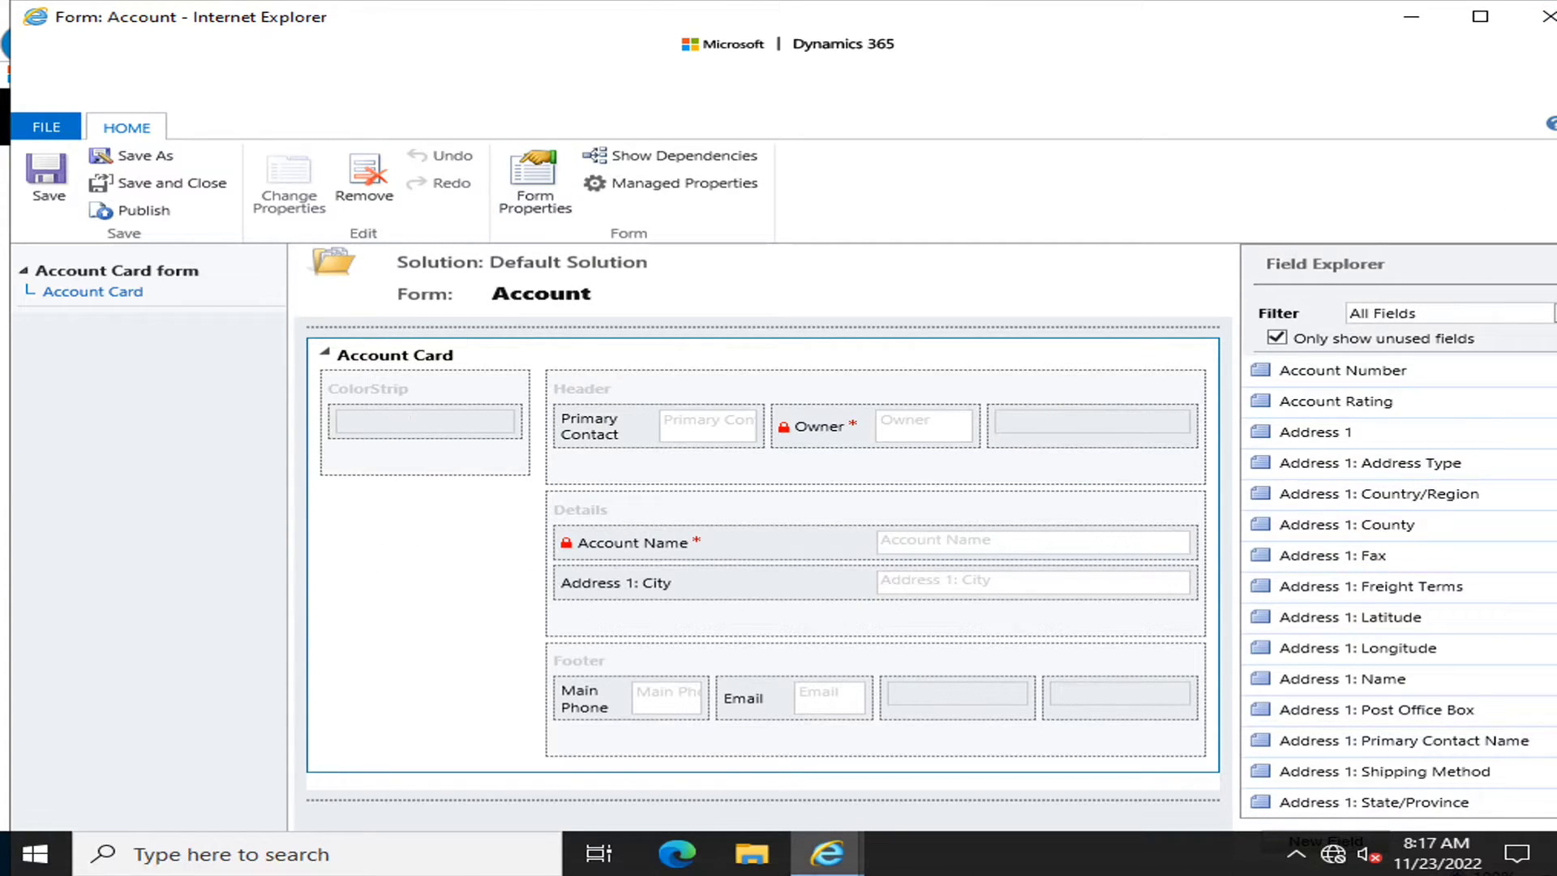
Close the Account Card form editor, collapse the Account entity and start a new entity from the Entities list.
{"action": "left_click", "coordinate": [1544, 20]}
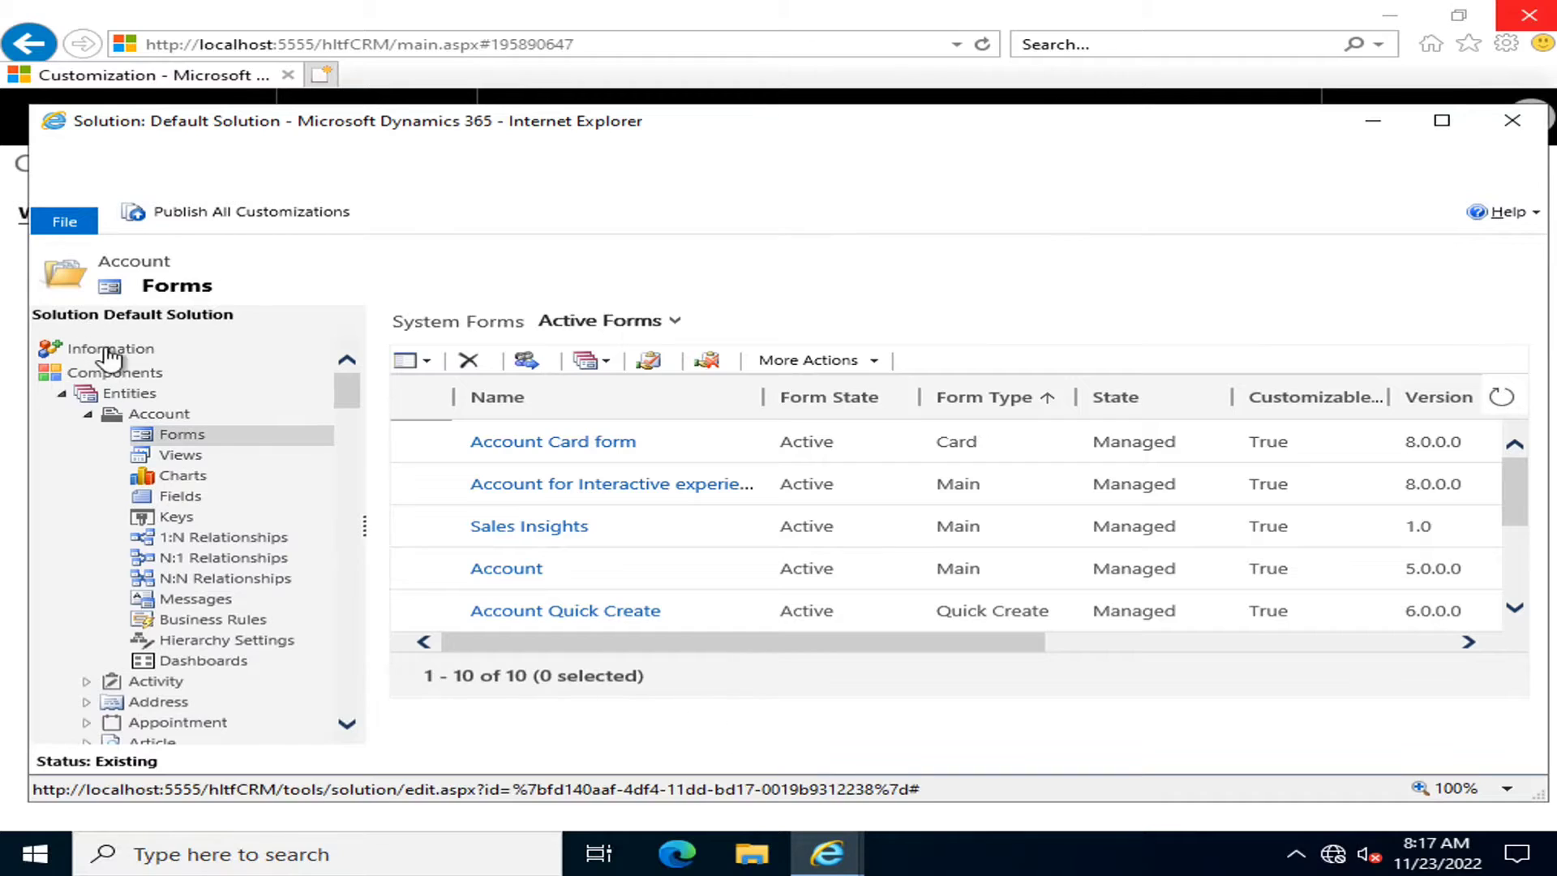
{"action": "left_click", "coordinate": [87, 414]}
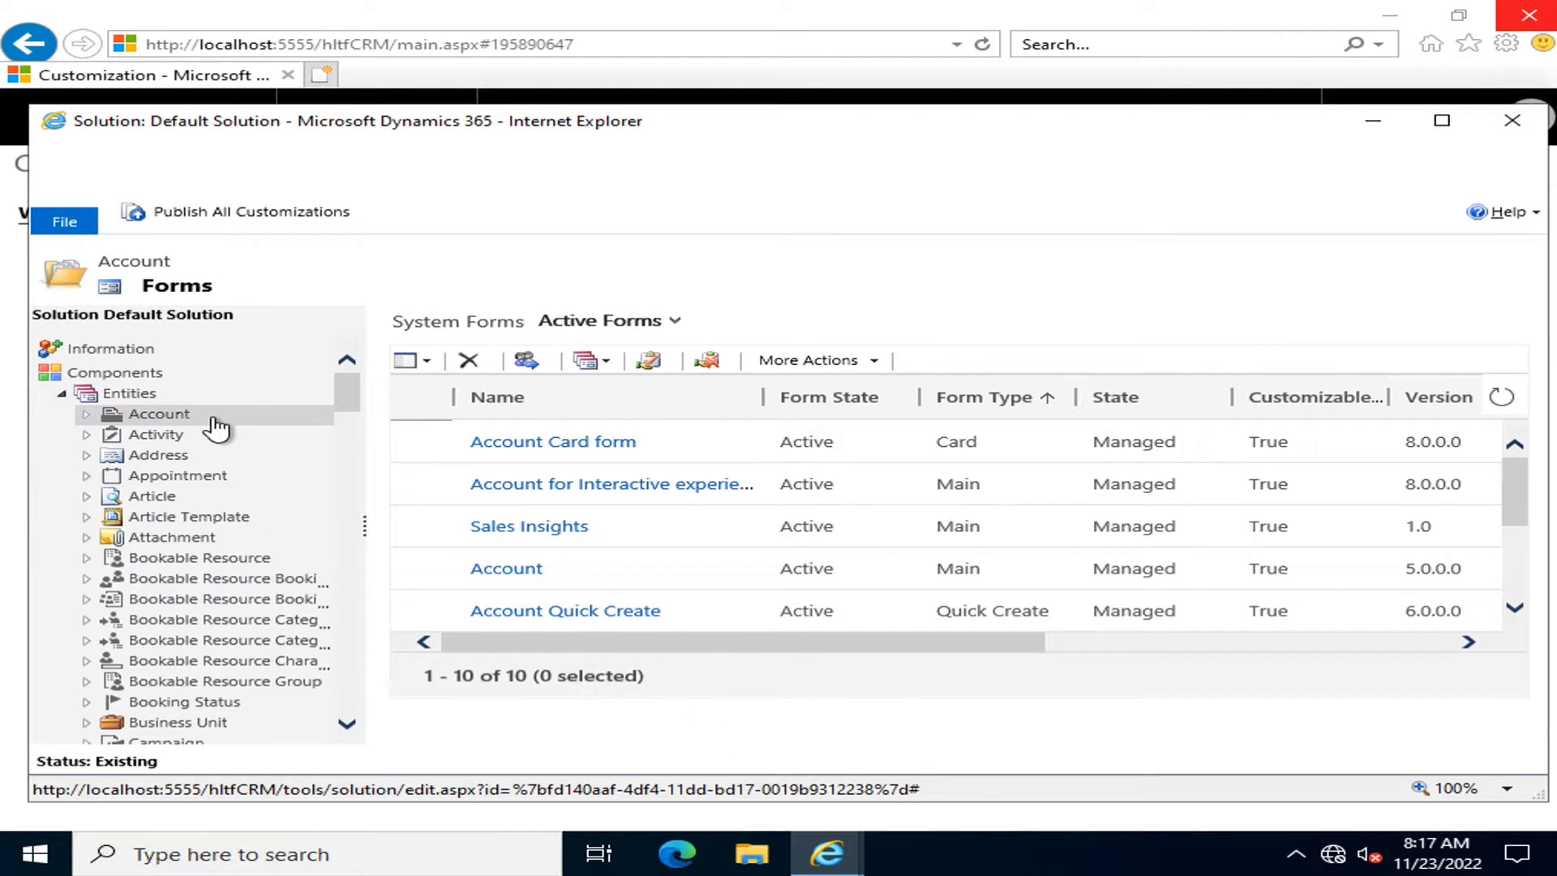
{"action": "left_click", "coordinate": [134, 394]}
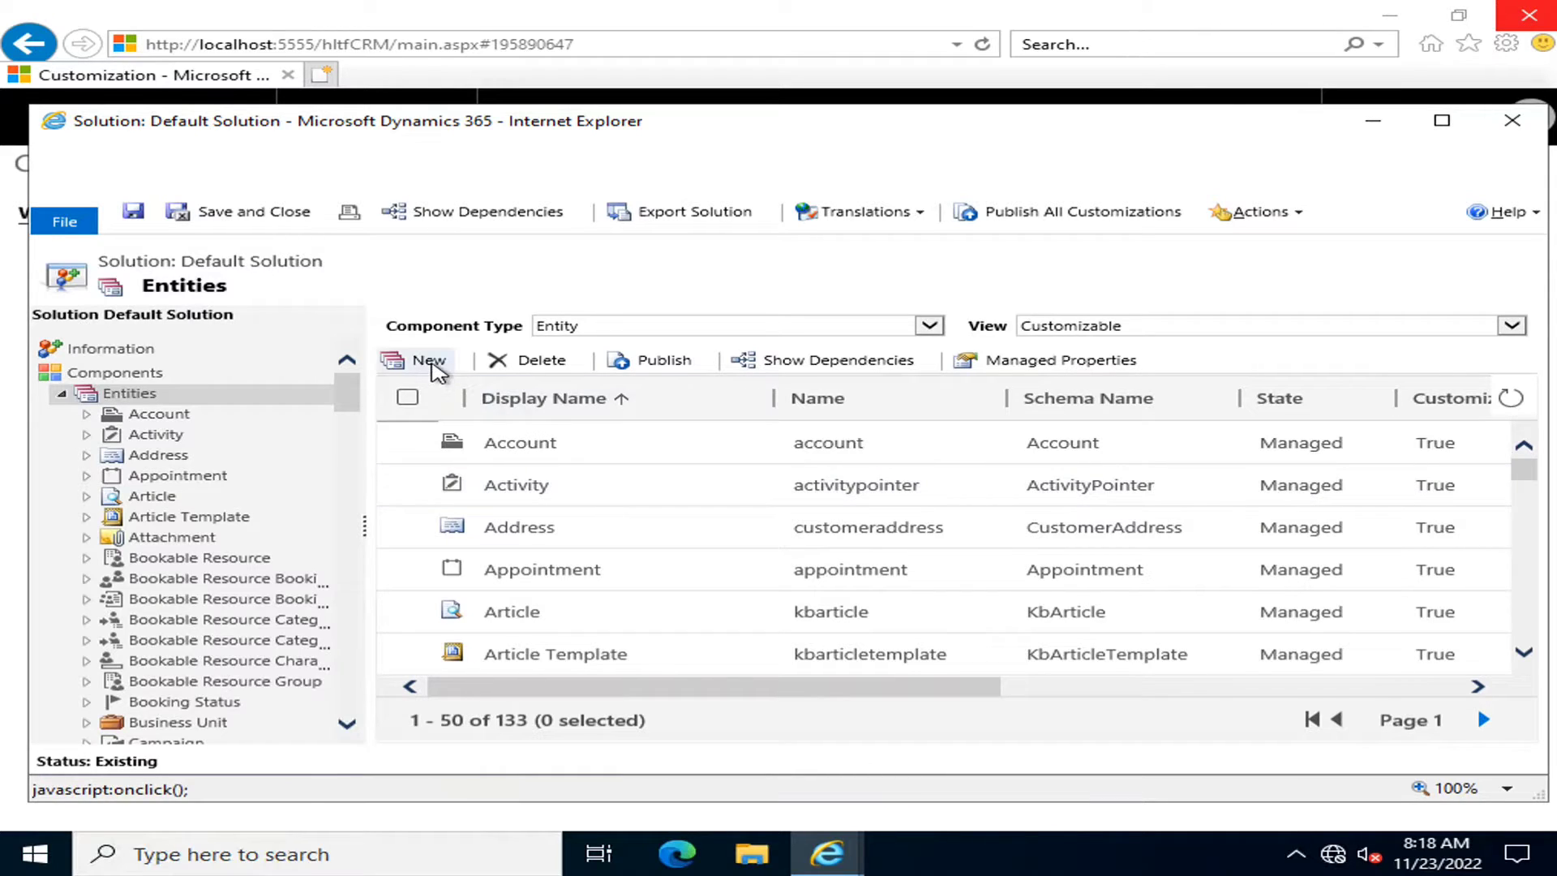
{"action": "left_click", "coordinate": [433, 364]}
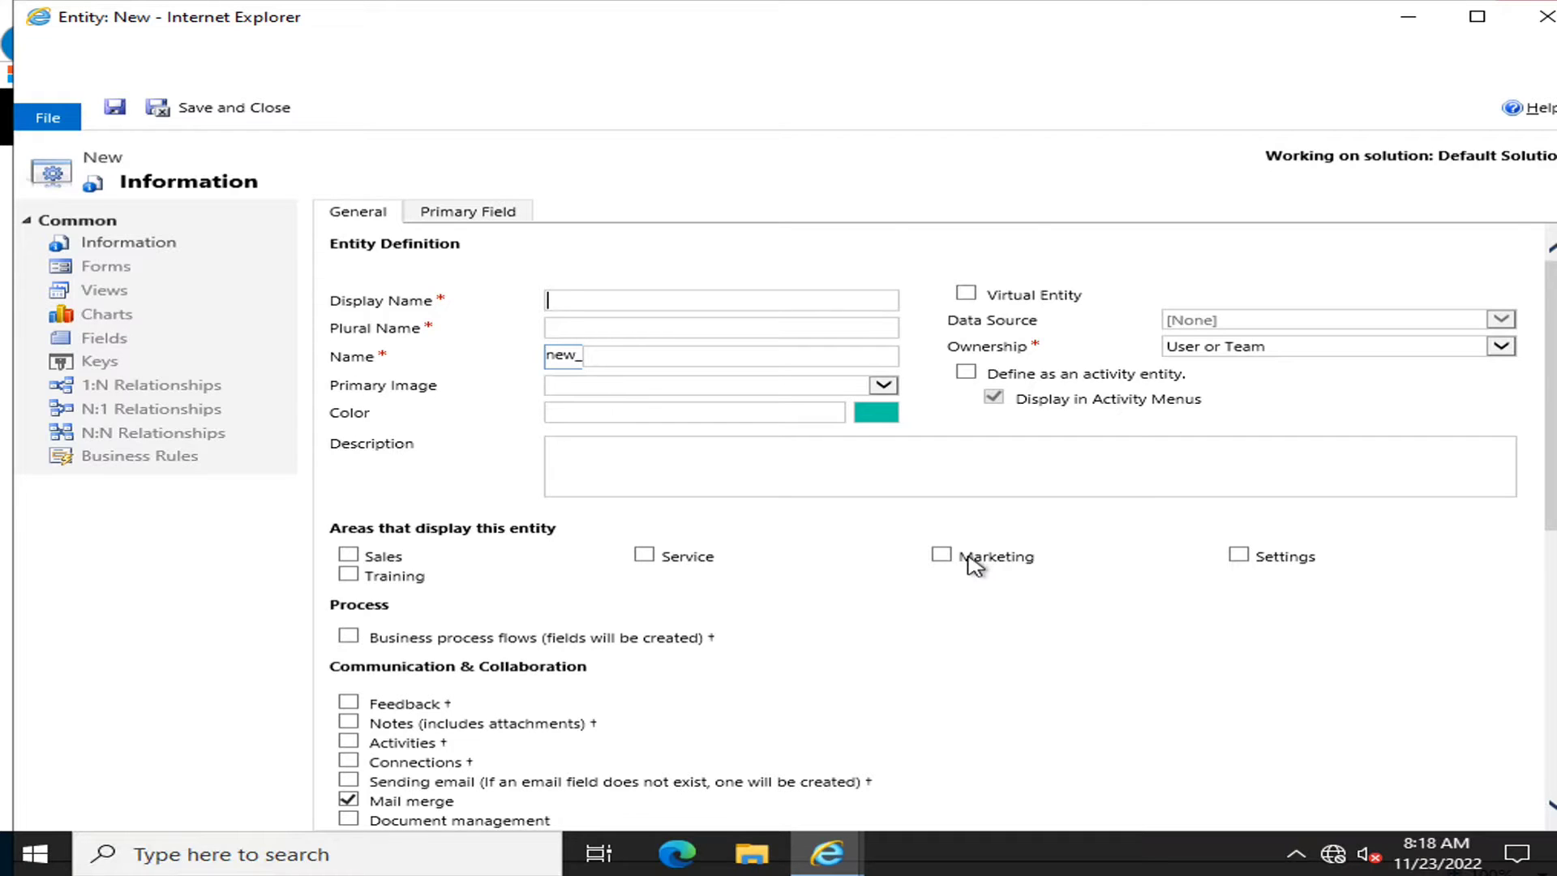
Set the new entity's display name to FirstEntity.
{"action": "scroll", "coordinate": [973, 563], "scroll_direction": "down", "scroll_amount": 10}
{"action": "scroll", "coordinate": [973, 563], "scroll_direction": "up", "scroll_amount": 10}
{"action": "type", "text": "firstEntity"}
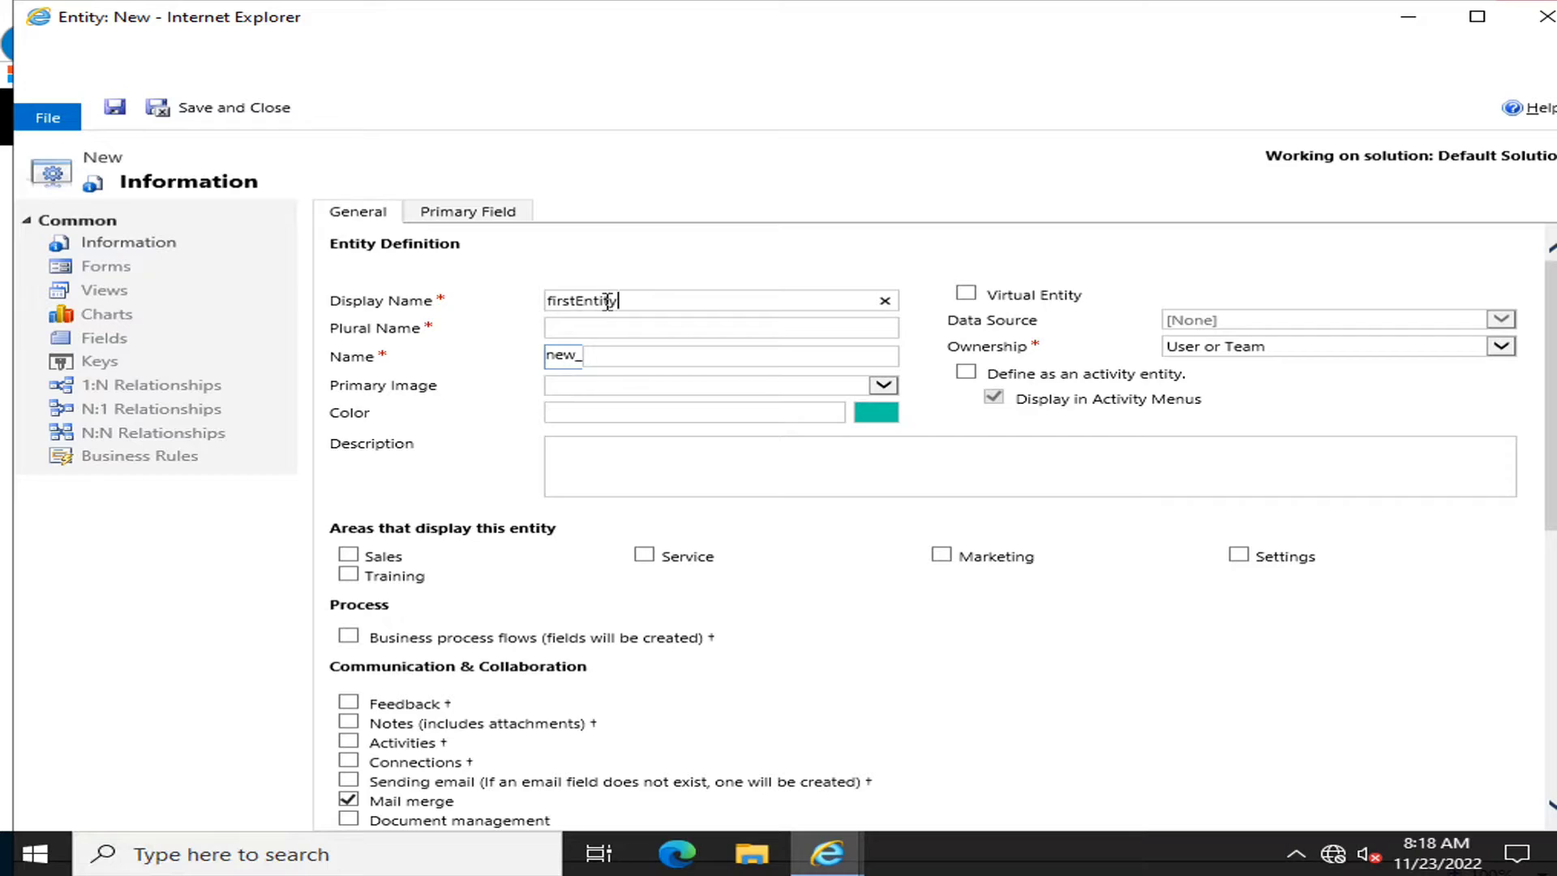
{"action": "key", "text": "Home"}
{"action": "key", "text": "Delete"}
{"action": "type", "text": "F"}
{"action": "scroll", "coordinate": [750, 568], "scroll_direction": "down", "scroll_amount": 7}
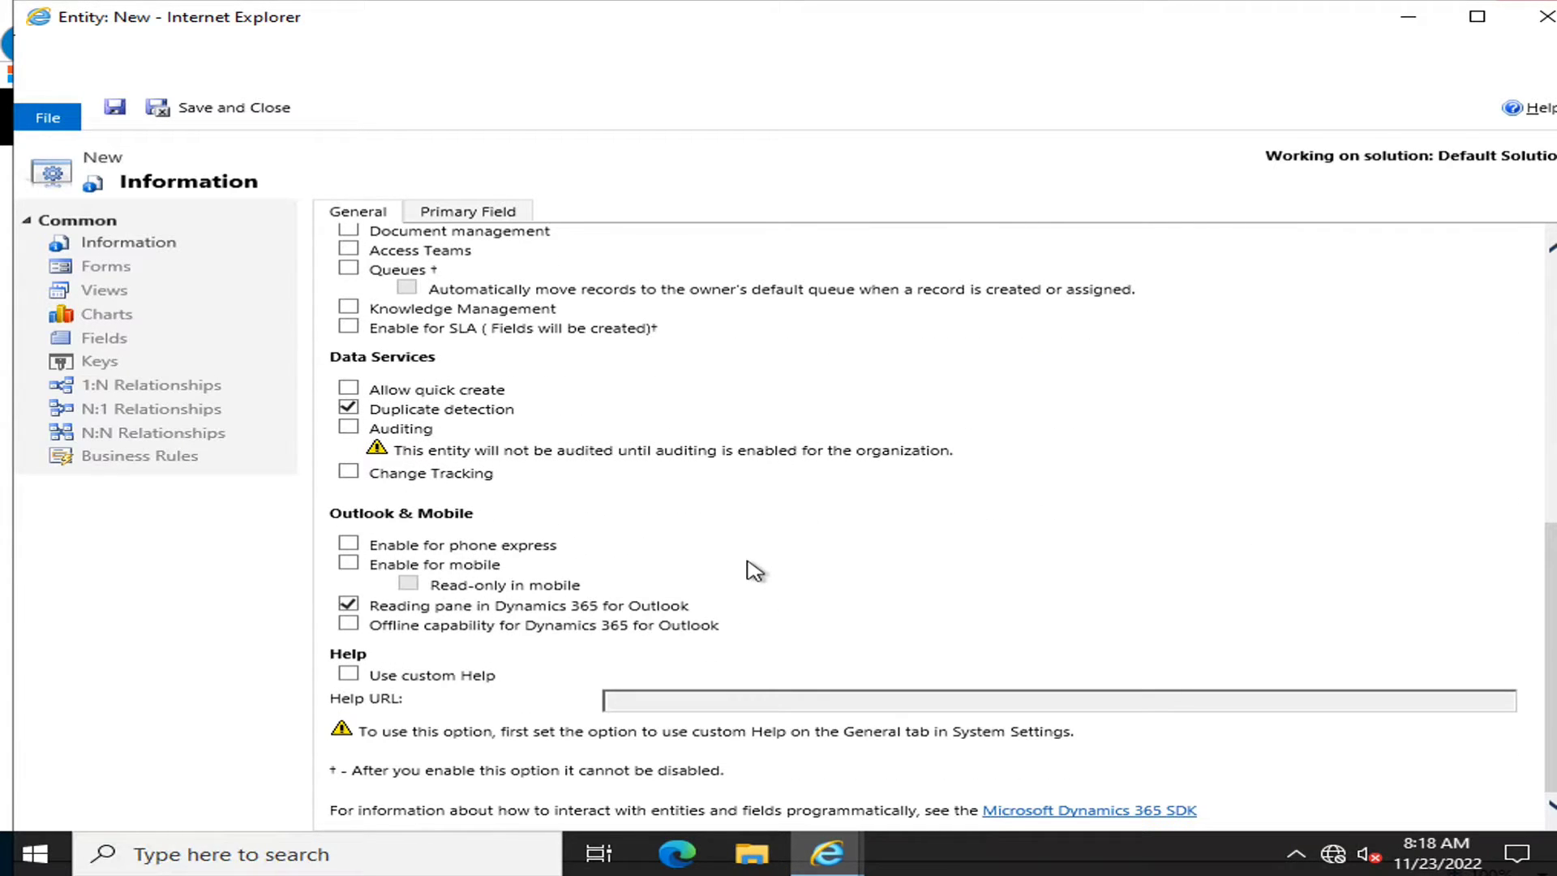
{"action": "scroll", "coordinate": [750, 568], "scroll_direction": "up", "scroll_amount": 7}
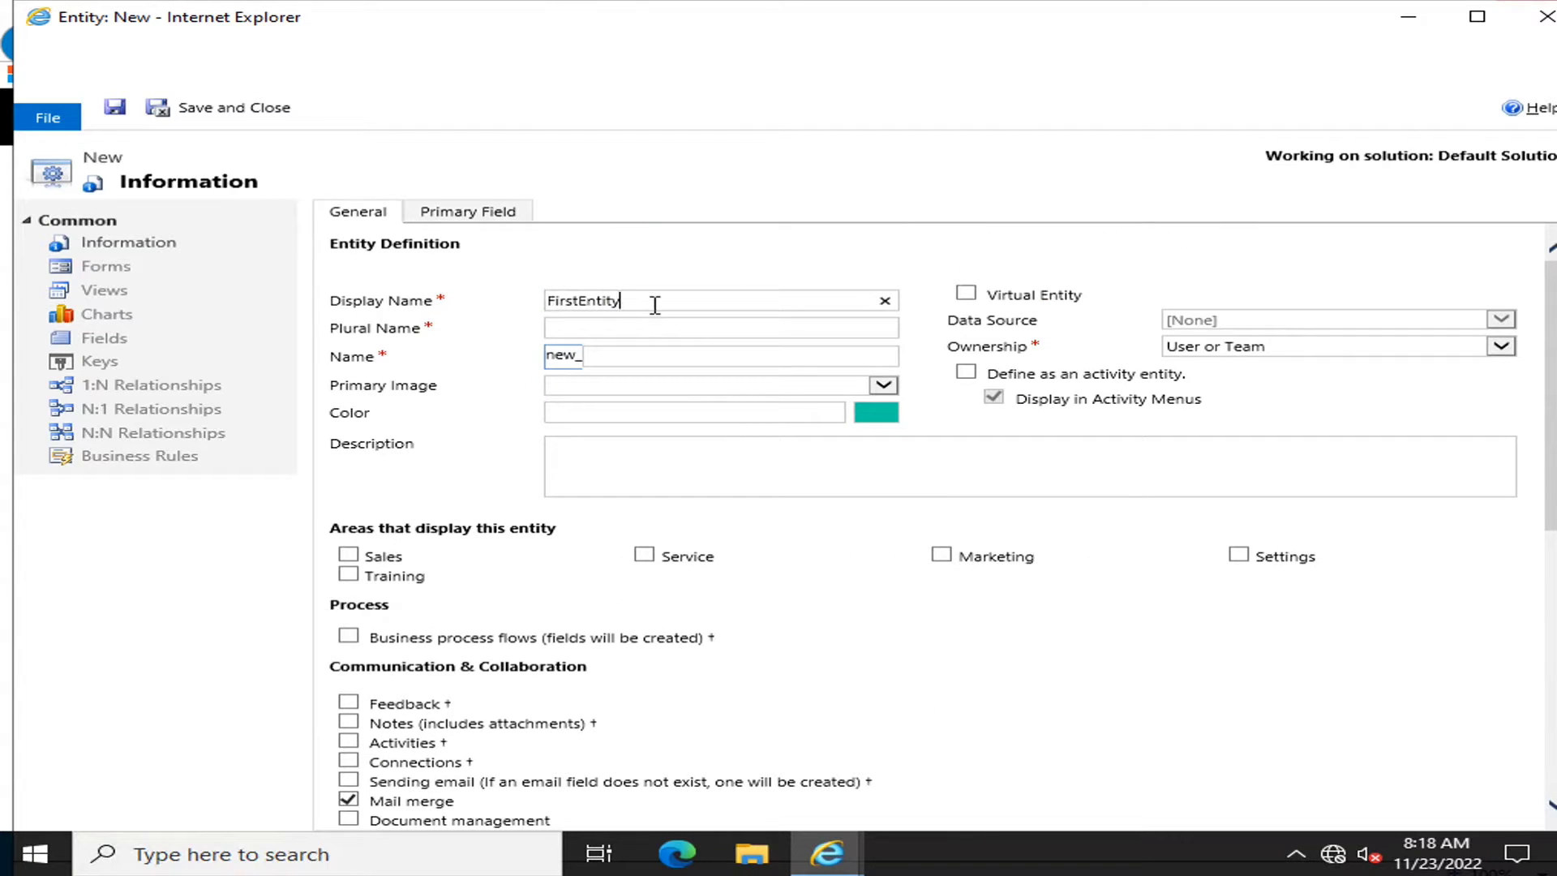
Copy the display name into the plural name and change it to FirstEntities.
{"action": "left_click_drag", "start_coordinate": [653, 303], "coordinate": [539, 312]}
{"action": "key", "text": "ctrl+c"}
{"action": "key", "text": "Tab"}
{"action": "left_click", "coordinate": [666, 327]}
{"action": "key", "text": "ctrl+v"}
{"action": "key", "text": "BackSpace"}
{"action": "type", "text": "ies"}
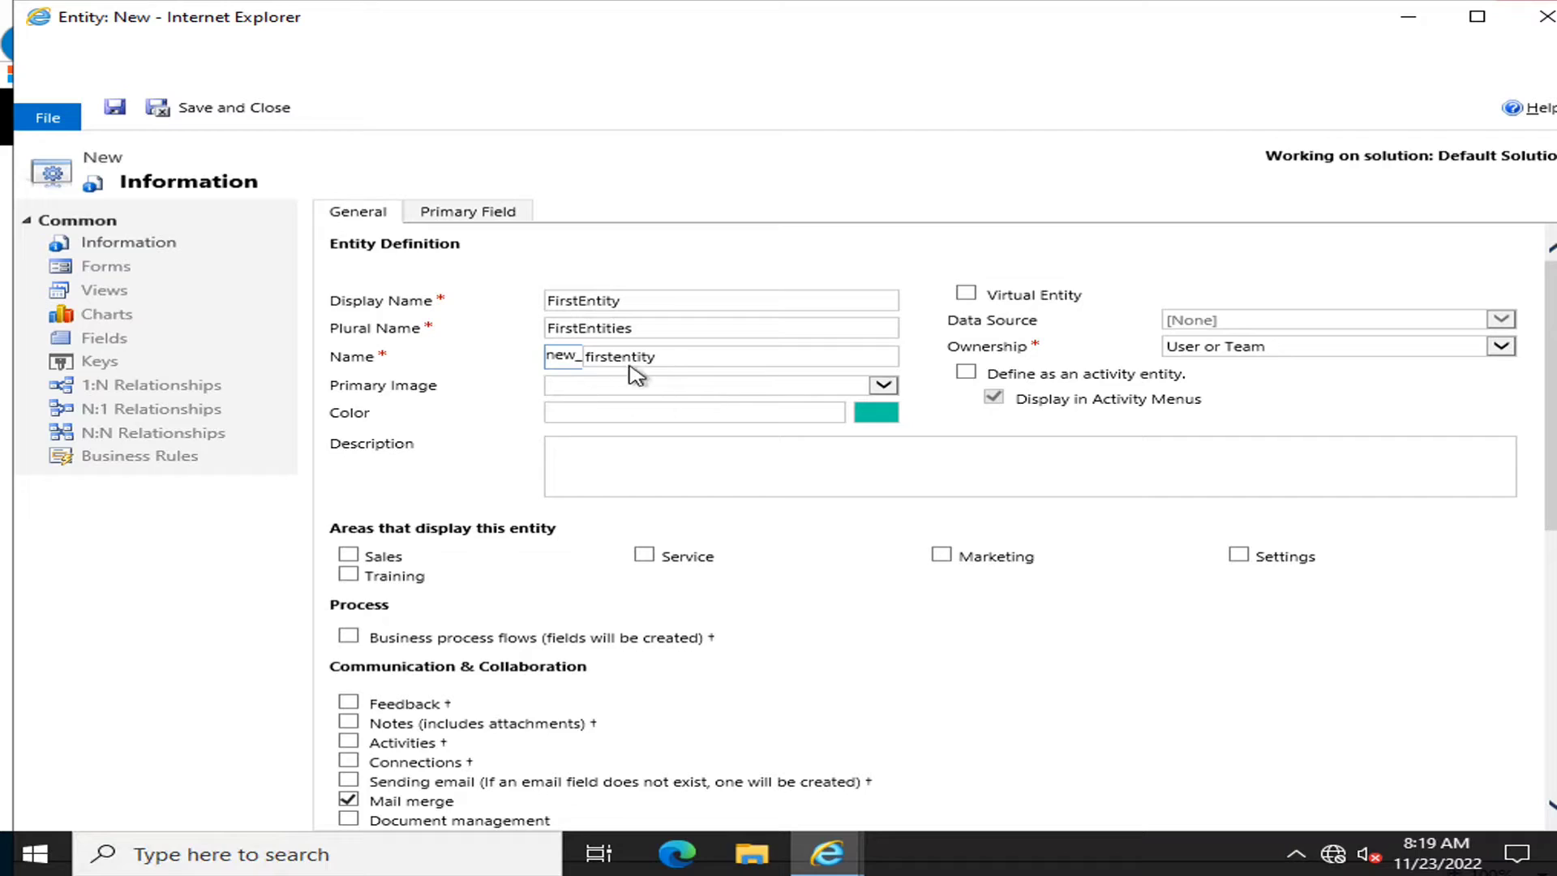
Check the choices offered for the new entity's primary image and ownership.
{"action": "left_click", "coordinate": [880, 386]}
{"action": "left_click", "coordinate": [700, 441]}
{"action": "left_click_drag", "start_coordinate": [946, 348], "coordinate": [1049, 351]}
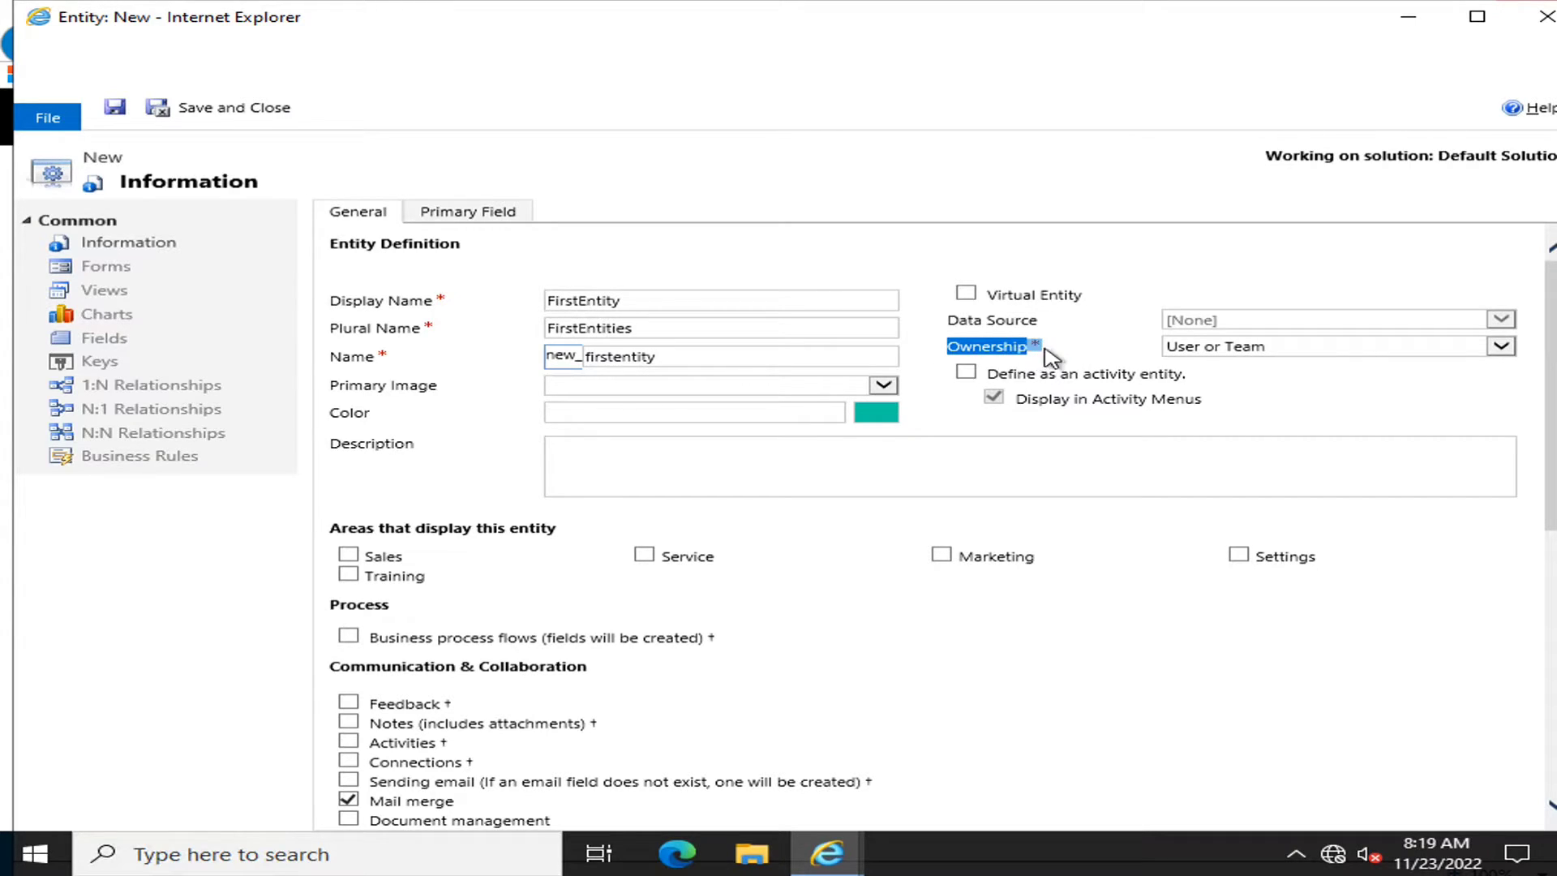
{"action": "left_click", "coordinate": [1314, 348]}
{"action": "left_click", "coordinate": [1294, 410]}
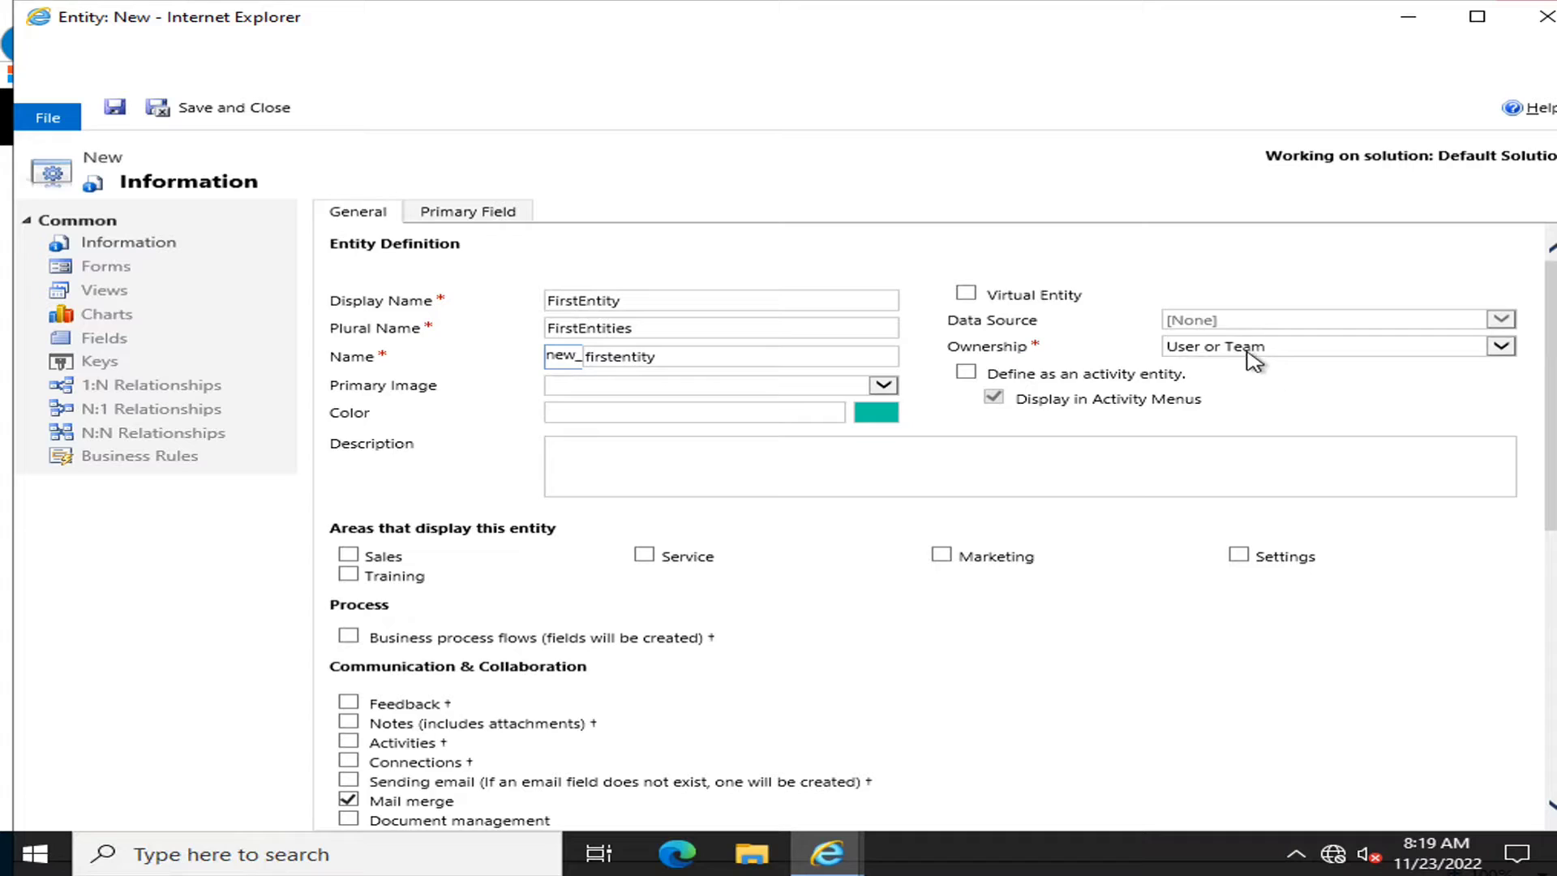
{"action": "left_click", "coordinate": [1249, 354]}
{"action": "left_click", "coordinate": [1119, 441]}
{"action": "left_click", "coordinate": [1384, 354]}
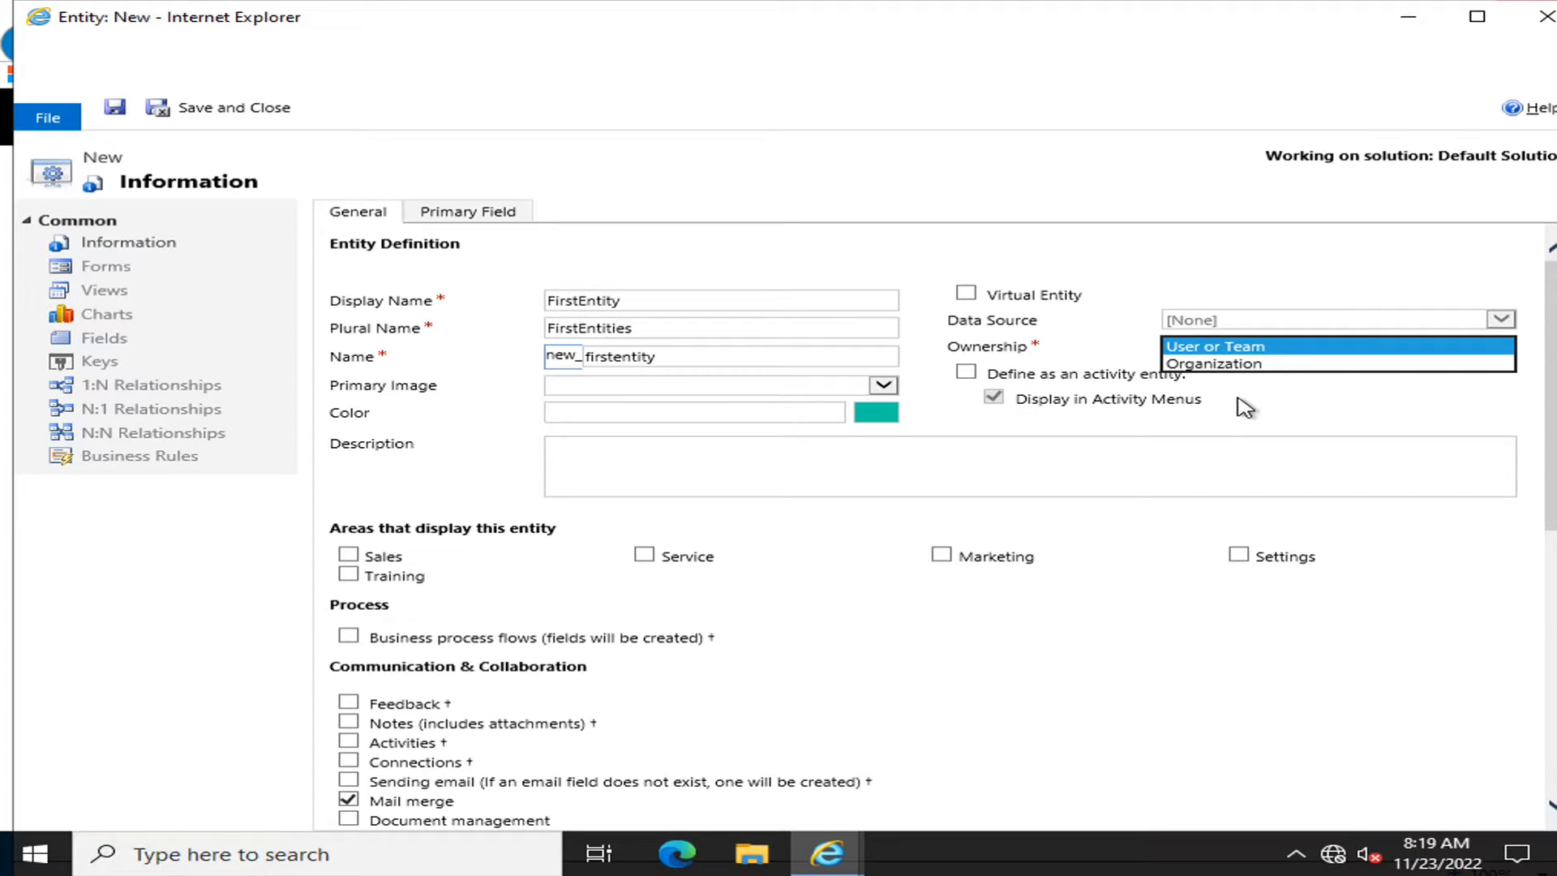
Try Organization as the entity's ownership and set it back to User or Team.
{"action": "left_click", "coordinate": [1242, 366]}
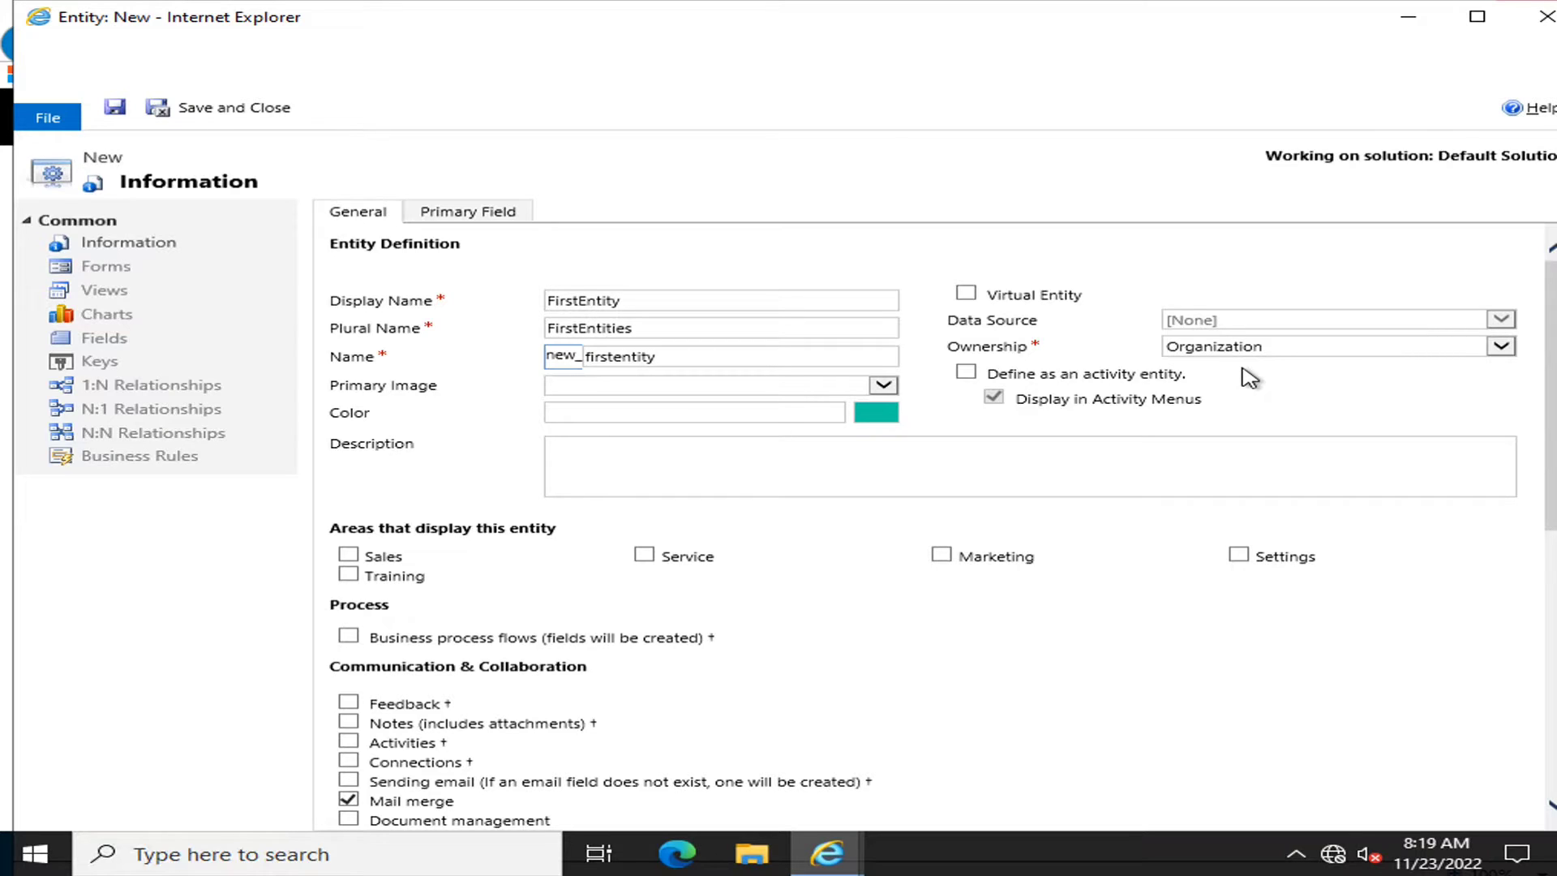
{"action": "scroll", "coordinate": [1252, 376], "scroll_direction": "down", "scroll_amount": 6}
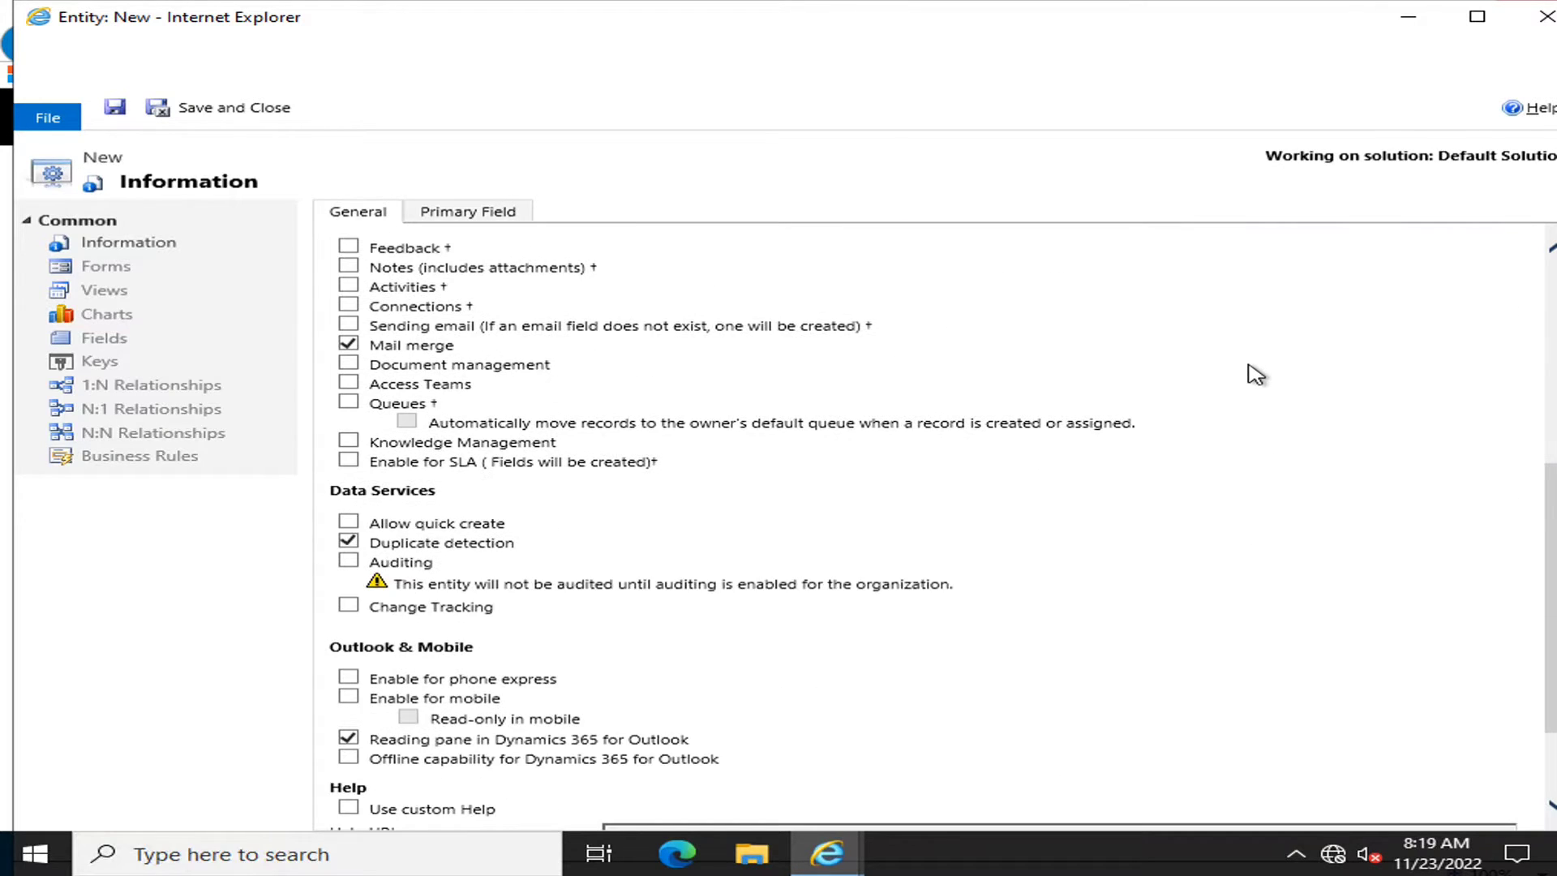
{"action": "scroll", "coordinate": [1255, 375], "scroll_direction": "up", "scroll_amount": 6}
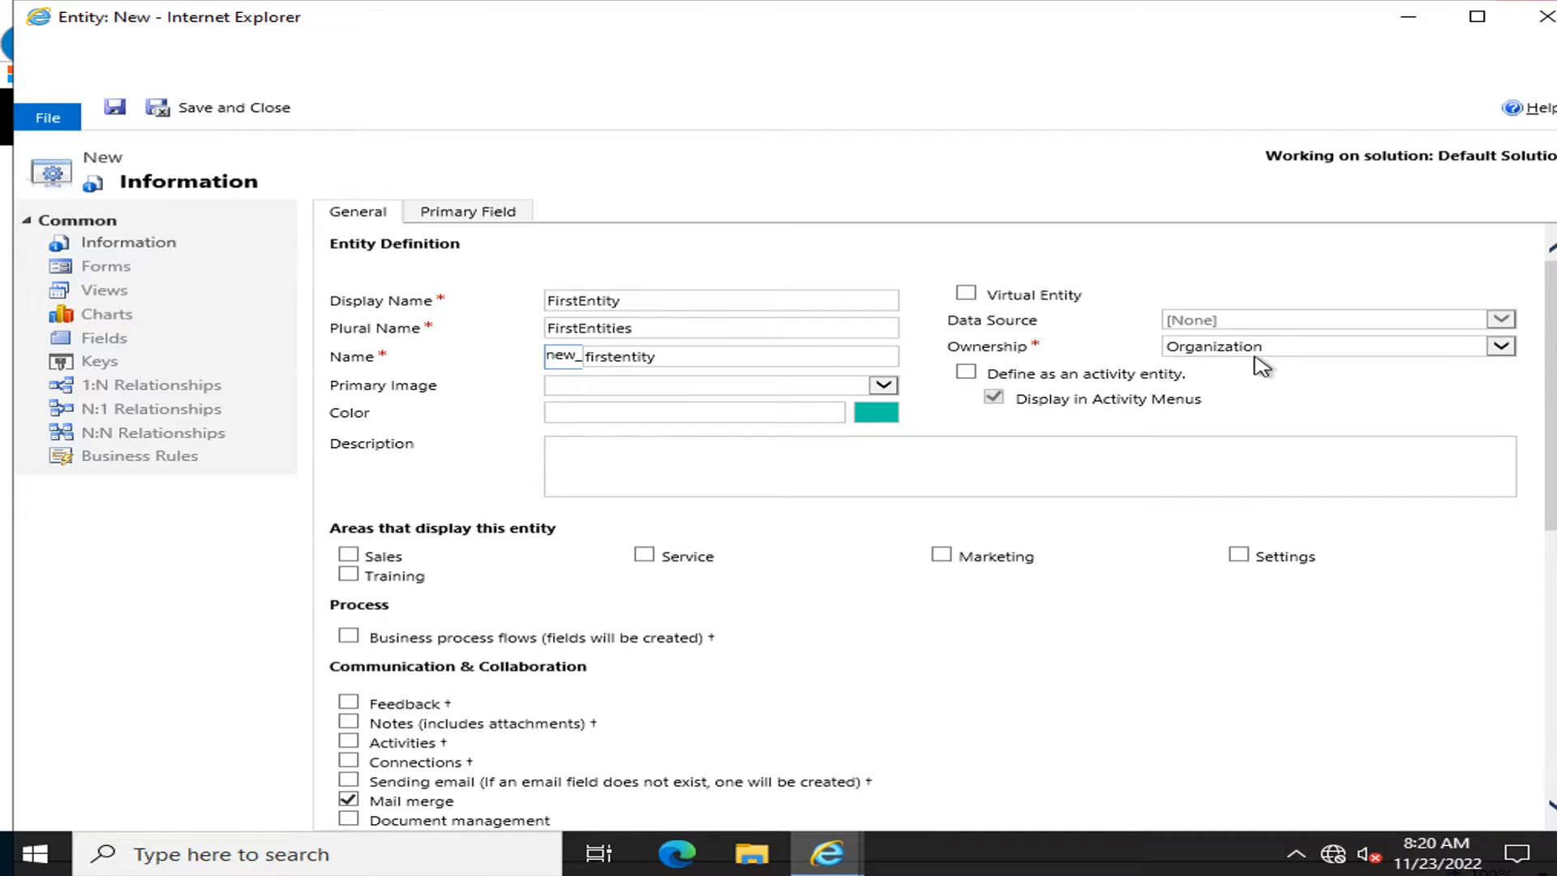
{"action": "left_click", "coordinate": [1265, 348]}
{"action": "left_click", "coordinate": [1195, 517]}
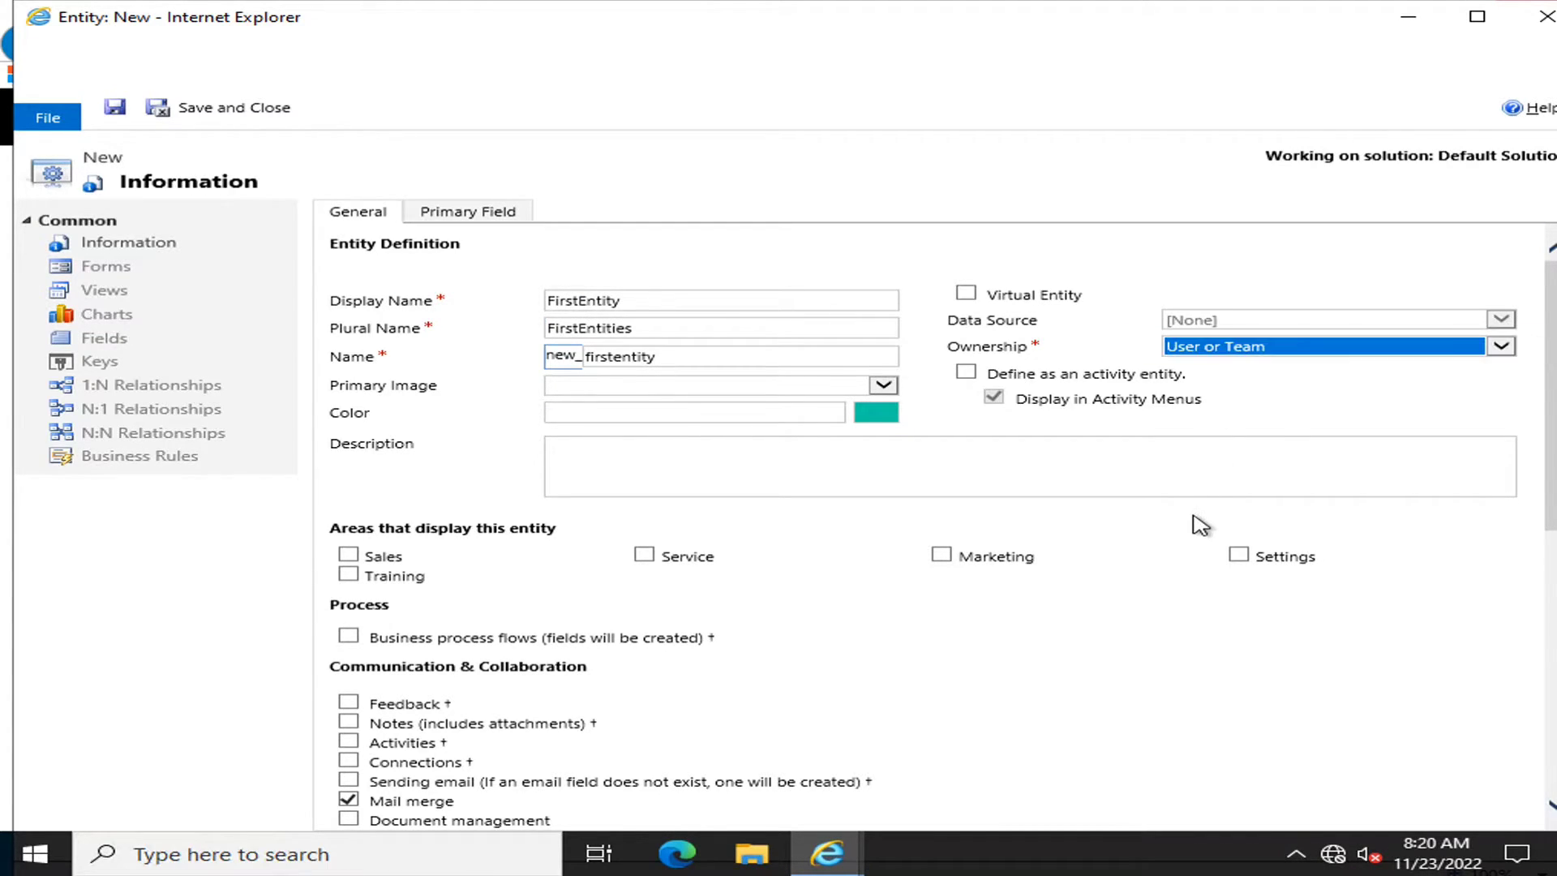
{"action": "left_click", "coordinate": [1295, 422]}
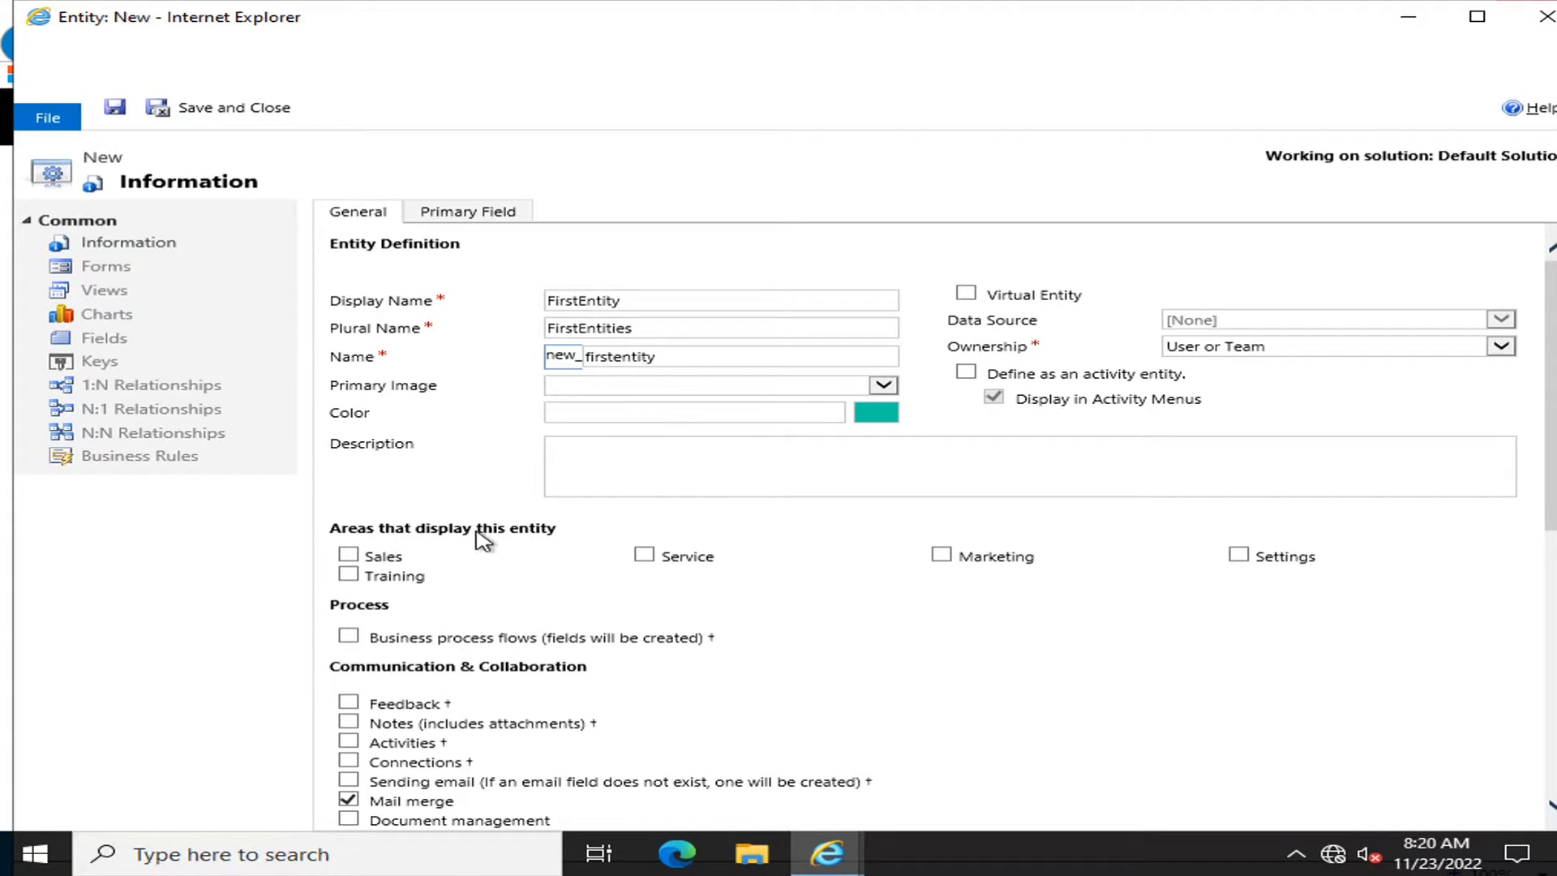
View the Dynamics 365 areas in the main window's navigation and return to the new entity's window.
{"action": "left_click", "coordinate": [1408, 16]}
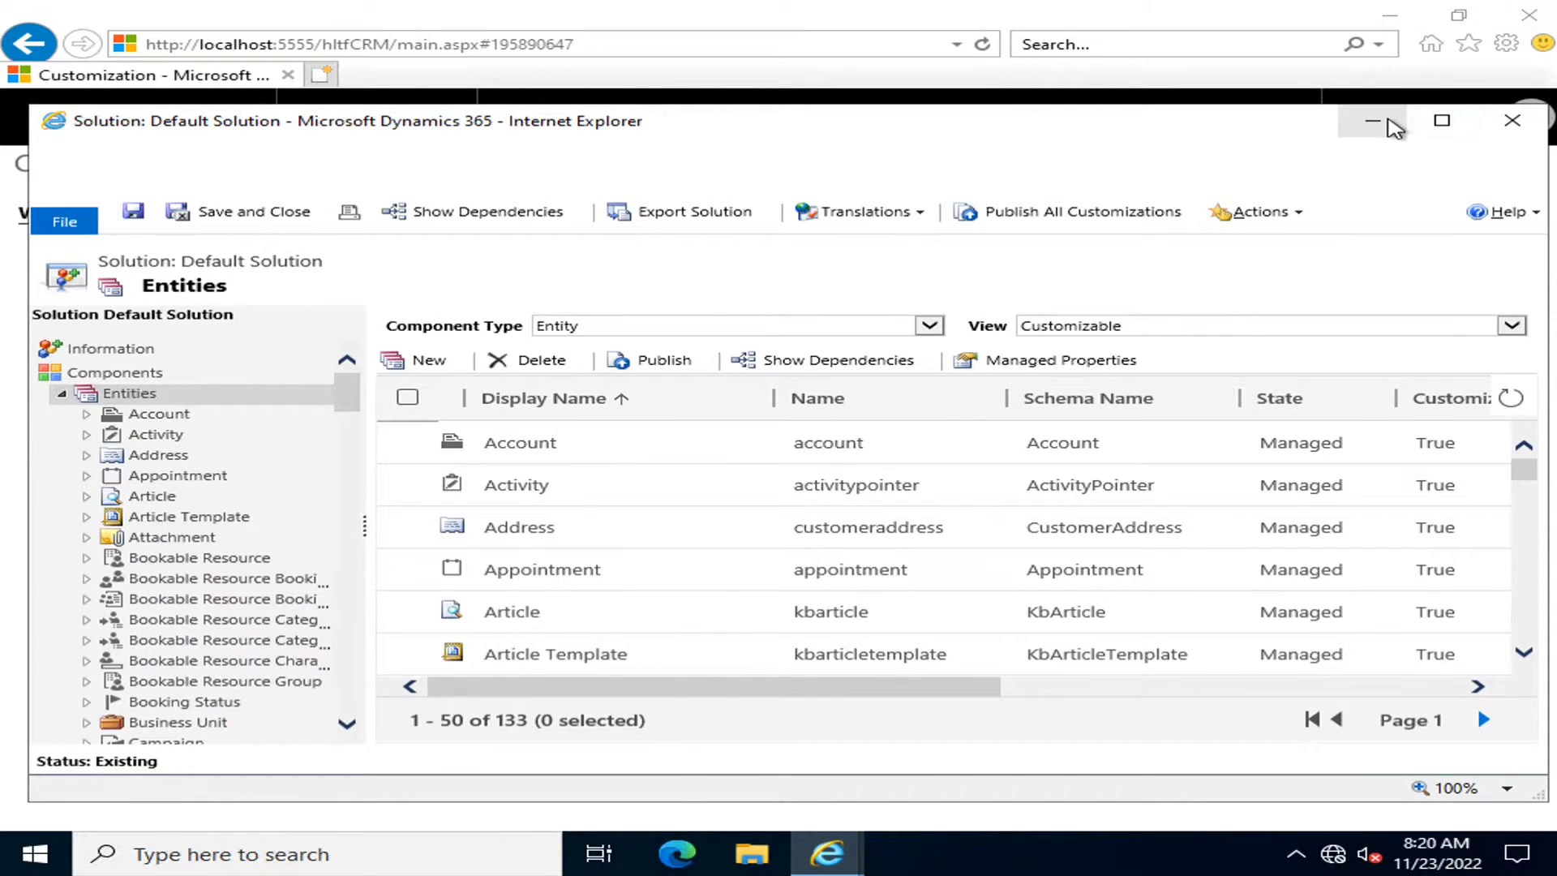
{"action": "left_click", "coordinate": [1372, 120]}
{"action": "left_click", "coordinate": [452, 115]}
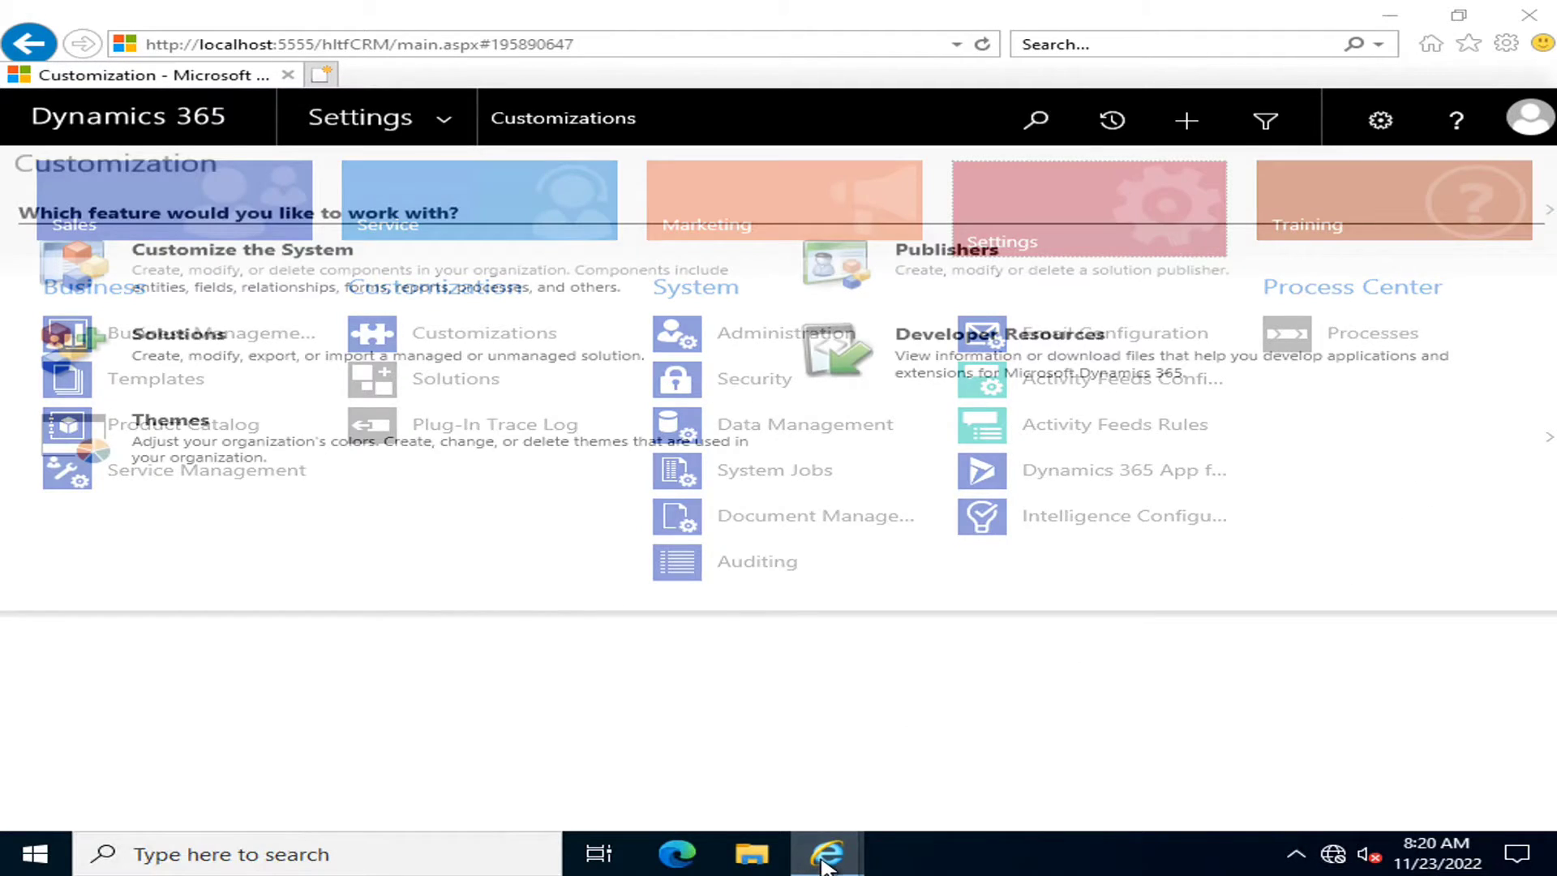
{"action": "mouse_move", "coordinate": [824, 860]}
{"action": "left_click", "coordinate": [1234, 726]}
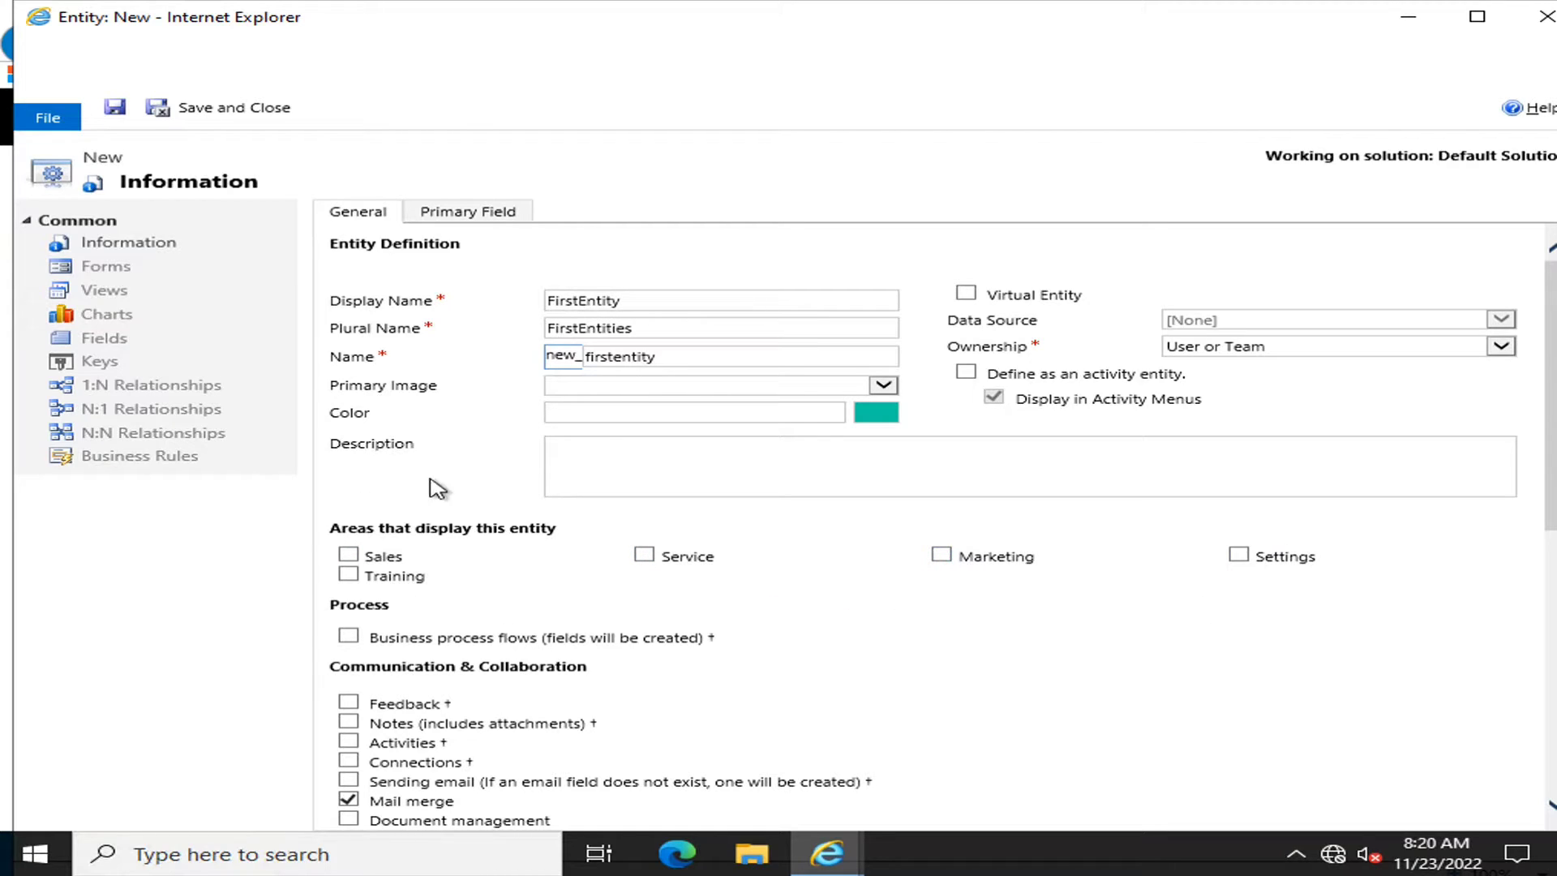
Enable the Sales area as the place where the new entity is displayed.
{"action": "scroll", "coordinate": [597, 486], "scroll_direction": "down", "scroll_amount": 2}
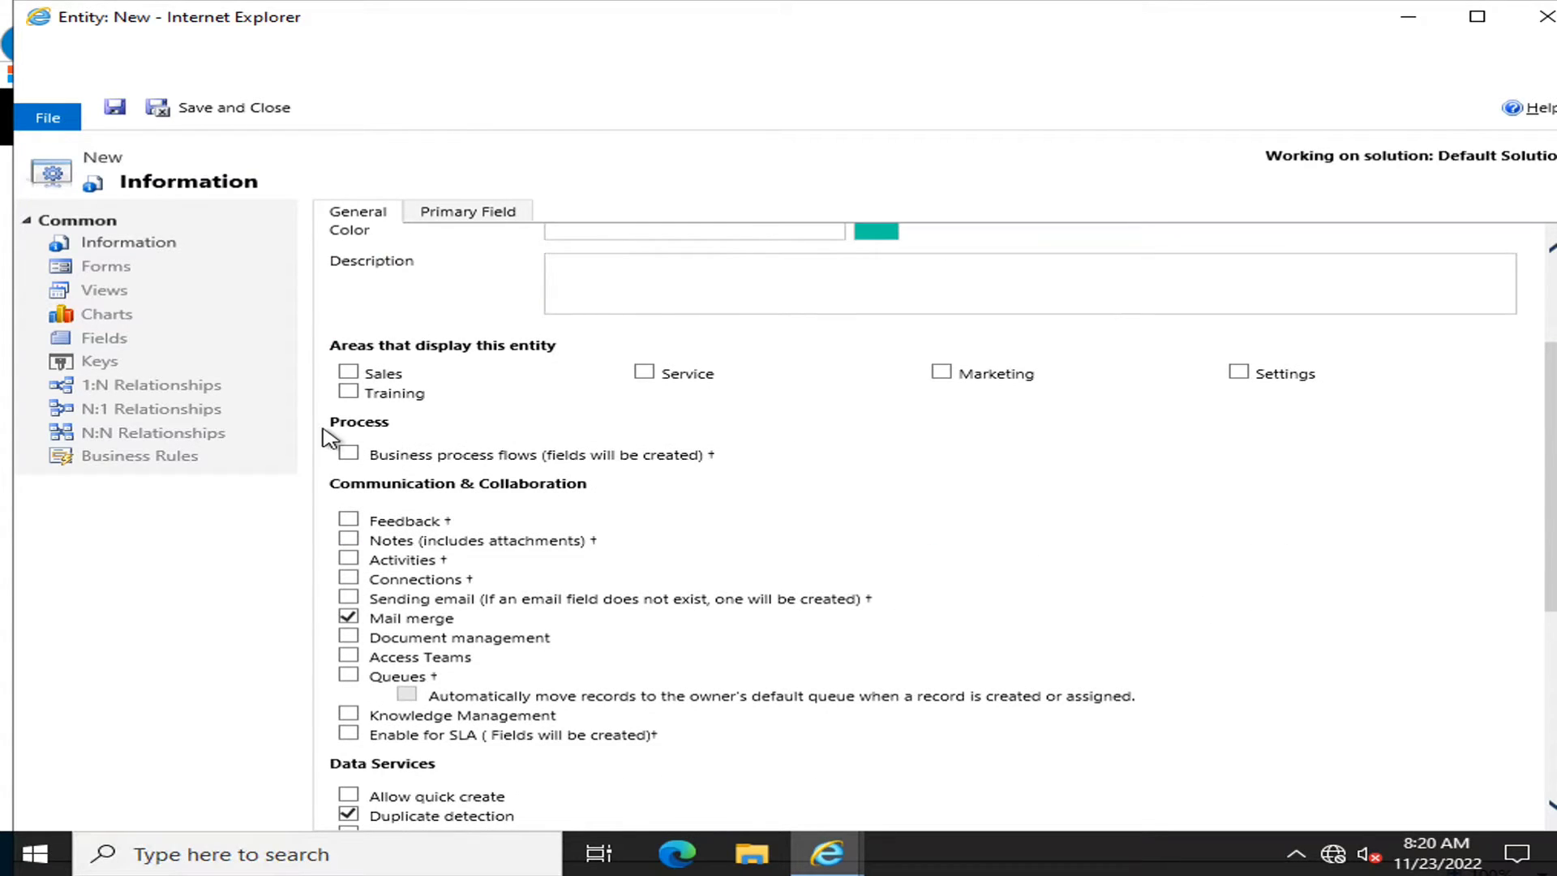
{"action": "left_click", "coordinate": [348, 373]}
{"action": "scroll", "coordinate": [906, 561], "scroll_direction": "up", "scroll_amount": 1}
{"action": "scroll", "coordinate": [905, 561], "scroll_direction": "up", "scroll_amount": 1}
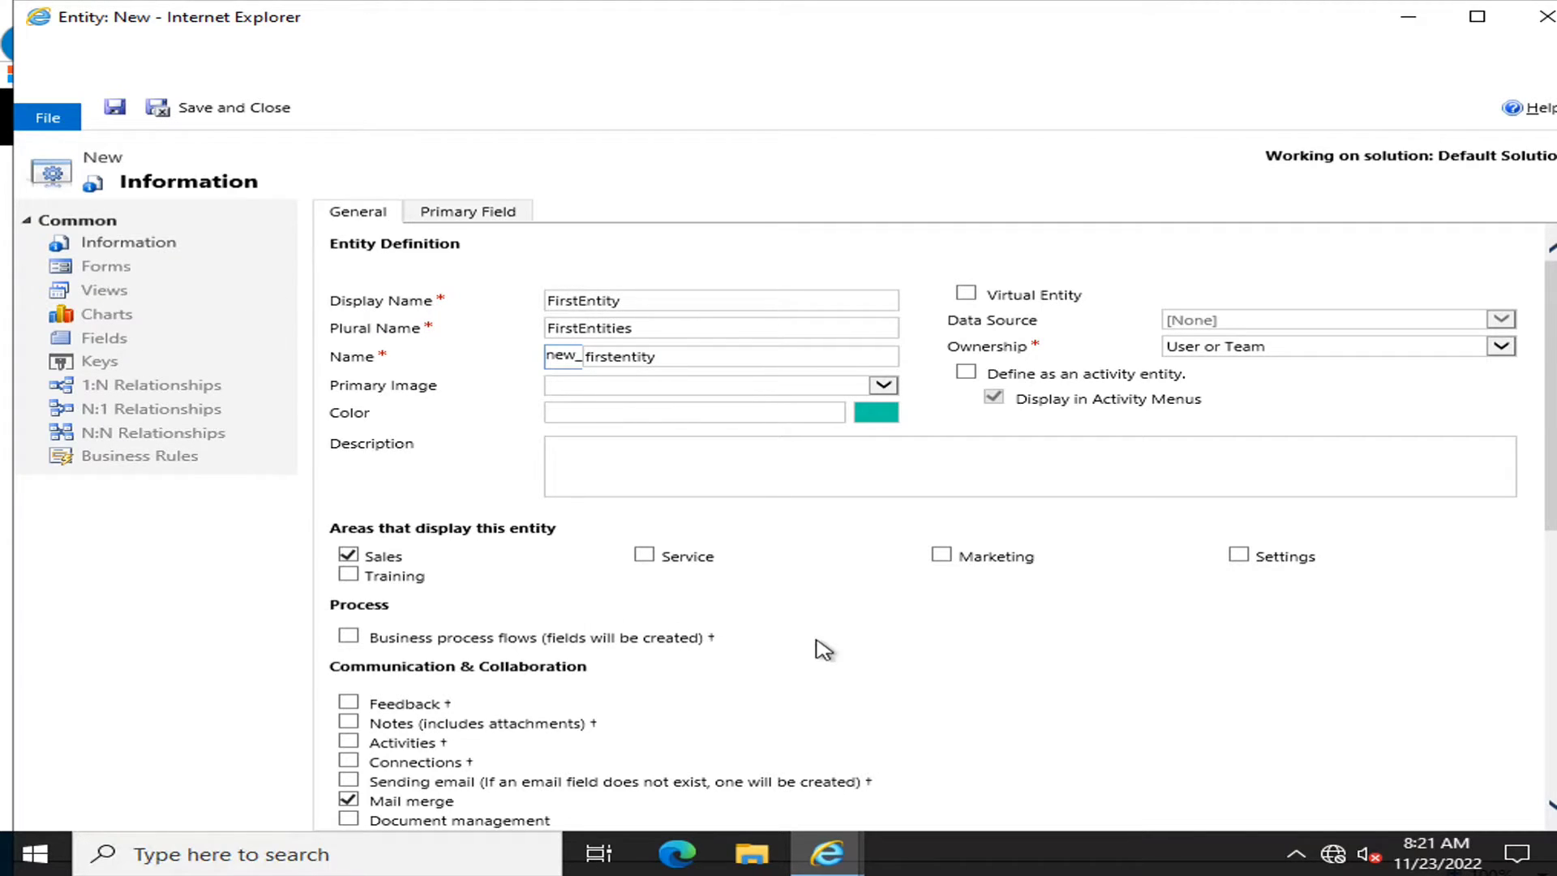
Review the remaining options and save the new FirstEntity entity.
{"action": "scroll", "coordinate": [823, 648], "scroll_direction": "down", "scroll_amount": 7}
{"action": "scroll", "coordinate": [937, 667], "scroll_direction": "up", "scroll_amount": 7}
{"action": "left_click", "coordinate": [114, 106]}
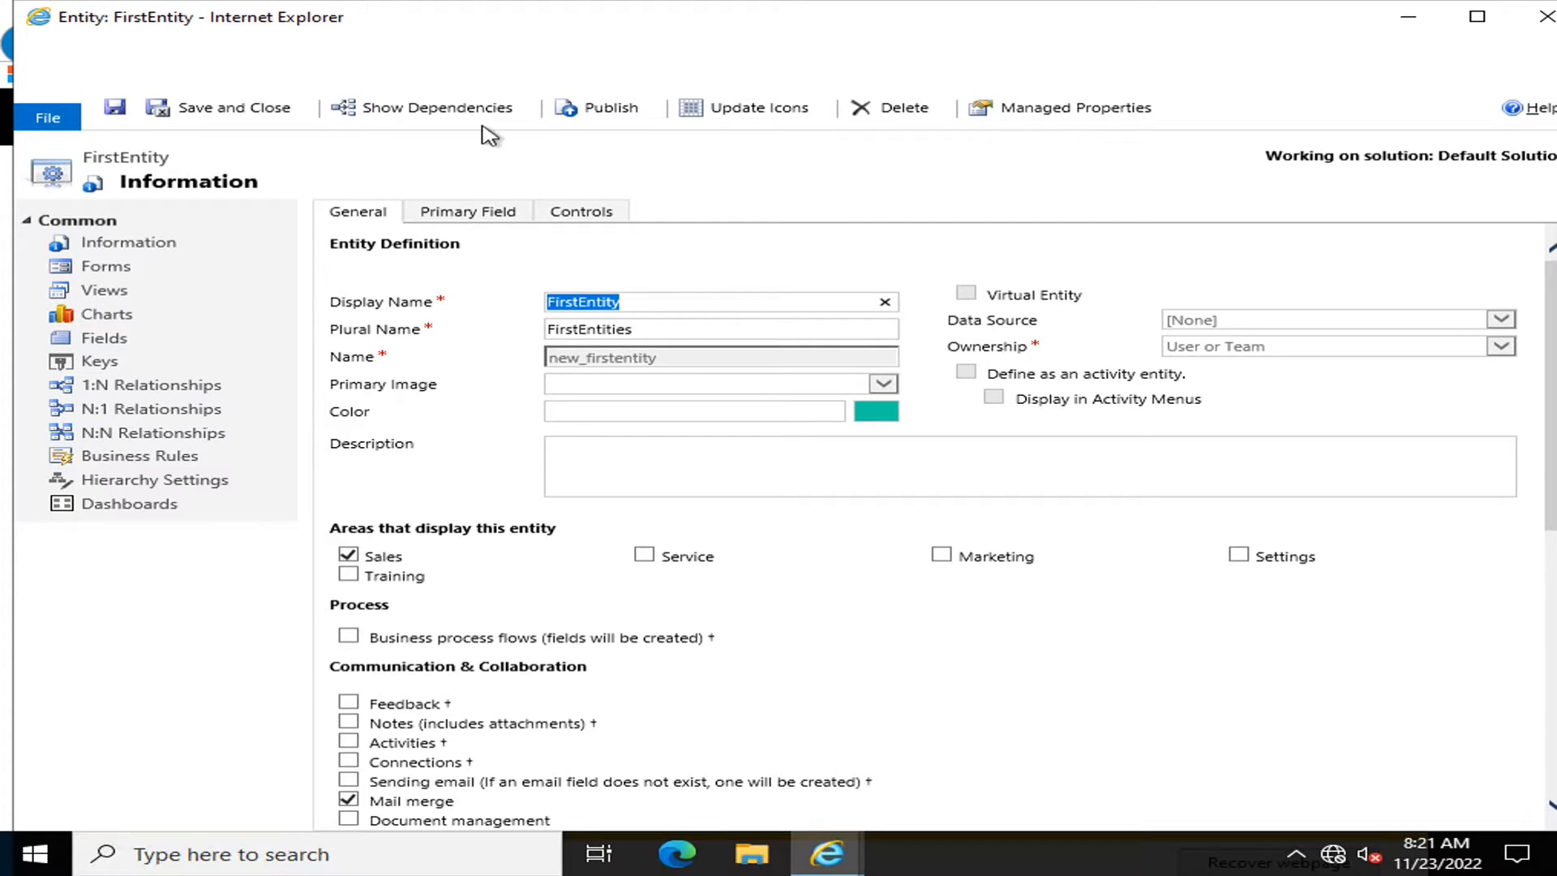
{"action": "left_click", "coordinate": [1408, 17]}
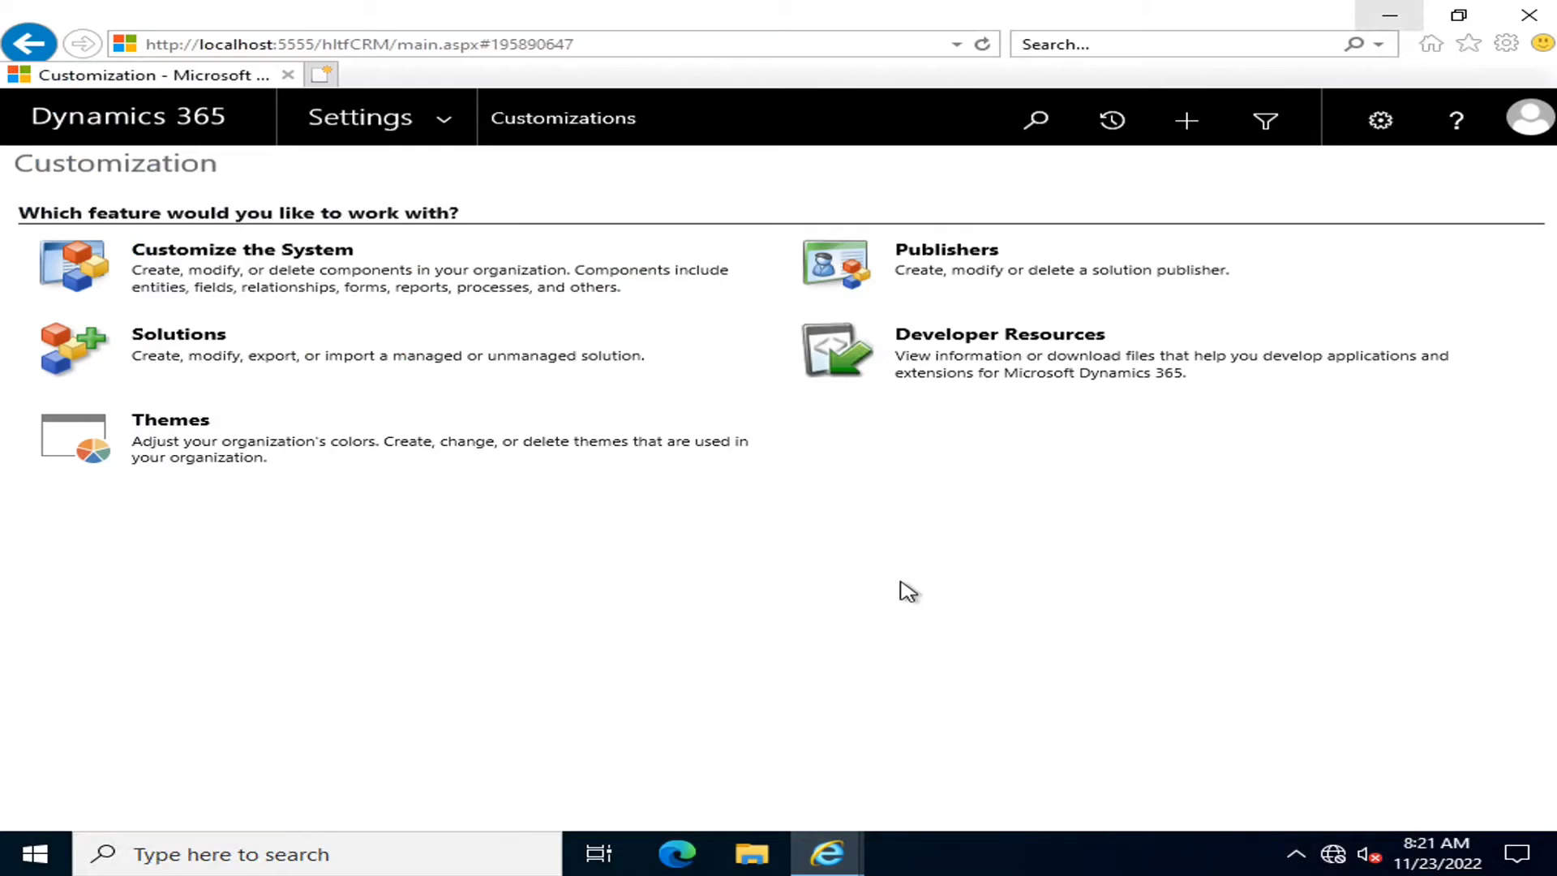
{"action": "left_click", "coordinate": [1393, 18]}
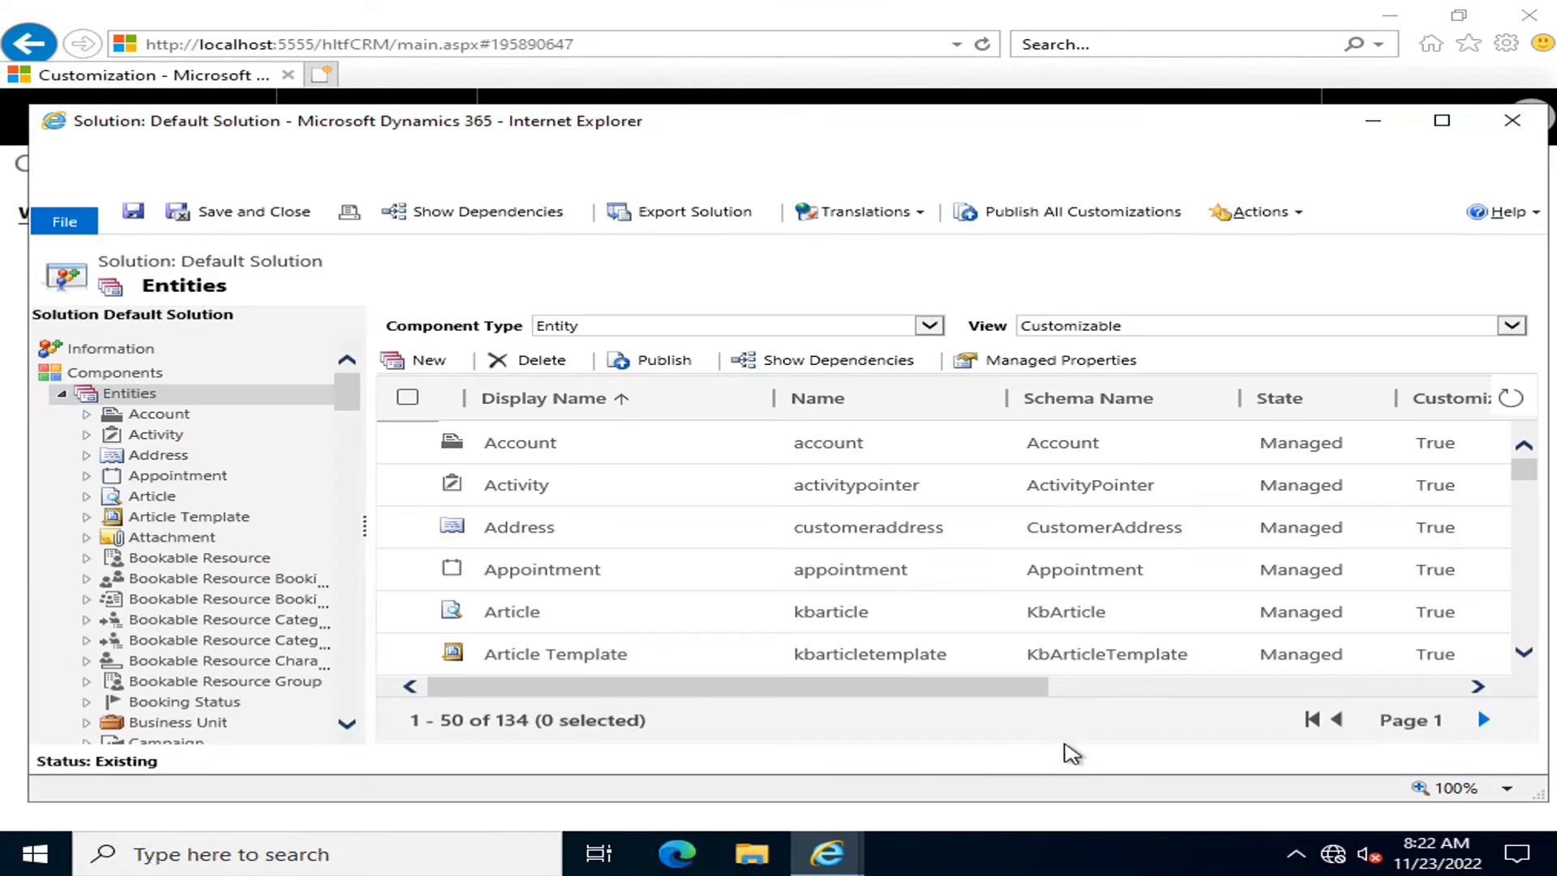
{"action": "left_click", "coordinate": [819, 858]}
{"action": "left_click", "coordinate": [1101, 759]}
Browse FirstEntity's components, including its forms, fields, keys, relationships, business rules and dashboards.
{"action": "left_click", "coordinate": [140, 269]}
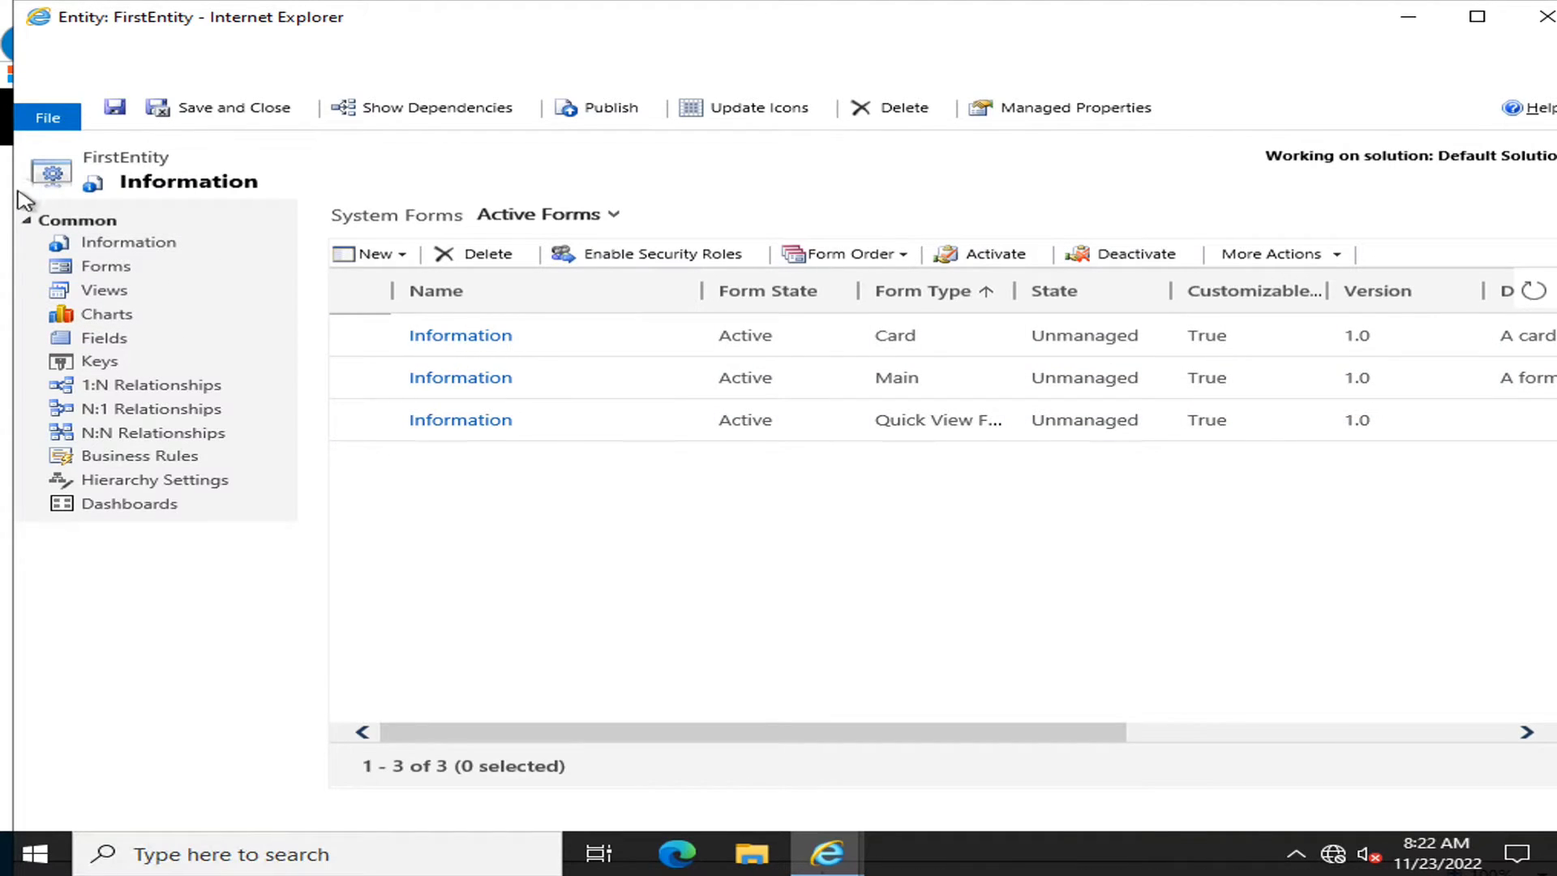
{"action": "left_click", "coordinate": [134, 340]}
{"action": "left_click", "coordinate": [146, 364]}
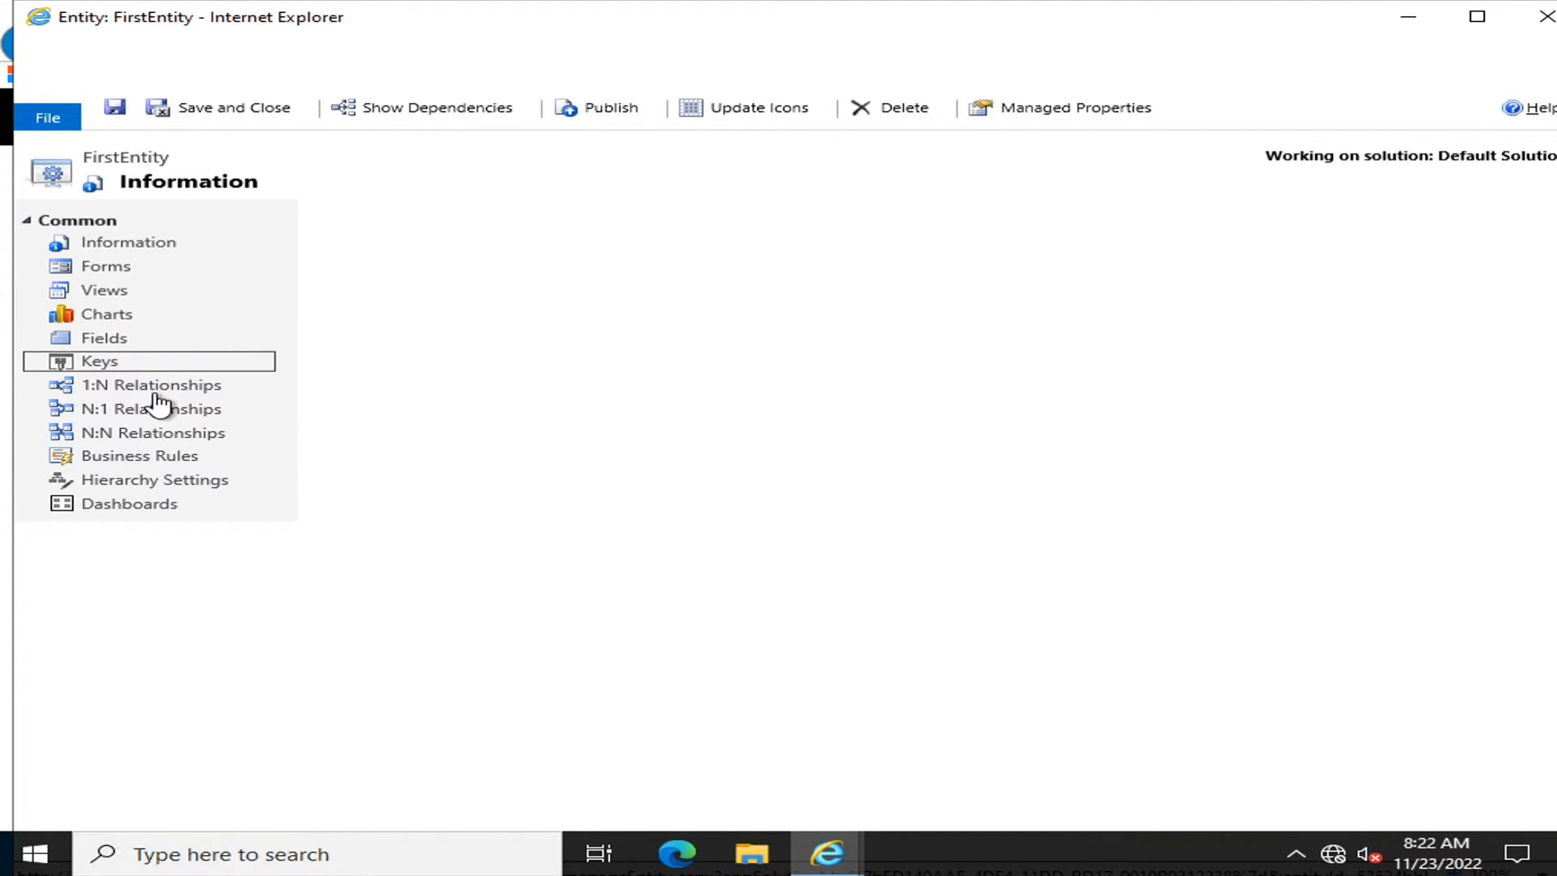
{"action": "left_click", "coordinate": [156, 409]}
{"action": "left_click", "coordinate": [164, 450]}
{"action": "left_click", "coordinate": [167, 504]}
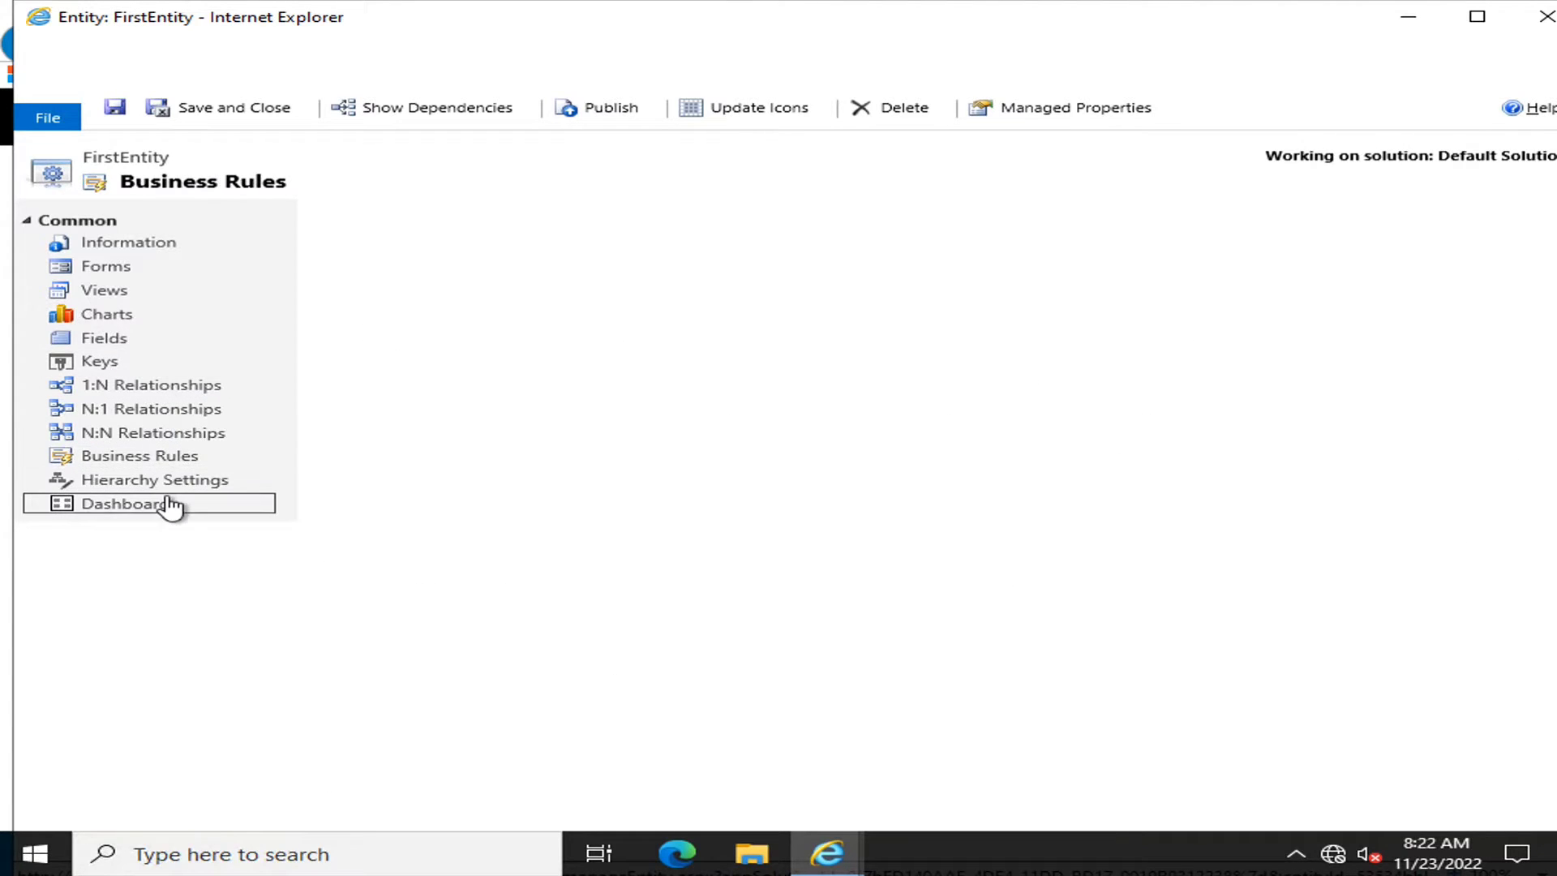
Return to FirstEntity's Information page and examine its definition, area, collaboration, data service and Outlook settings.
{"action": "left_click", "coordinate": [110, 253]}
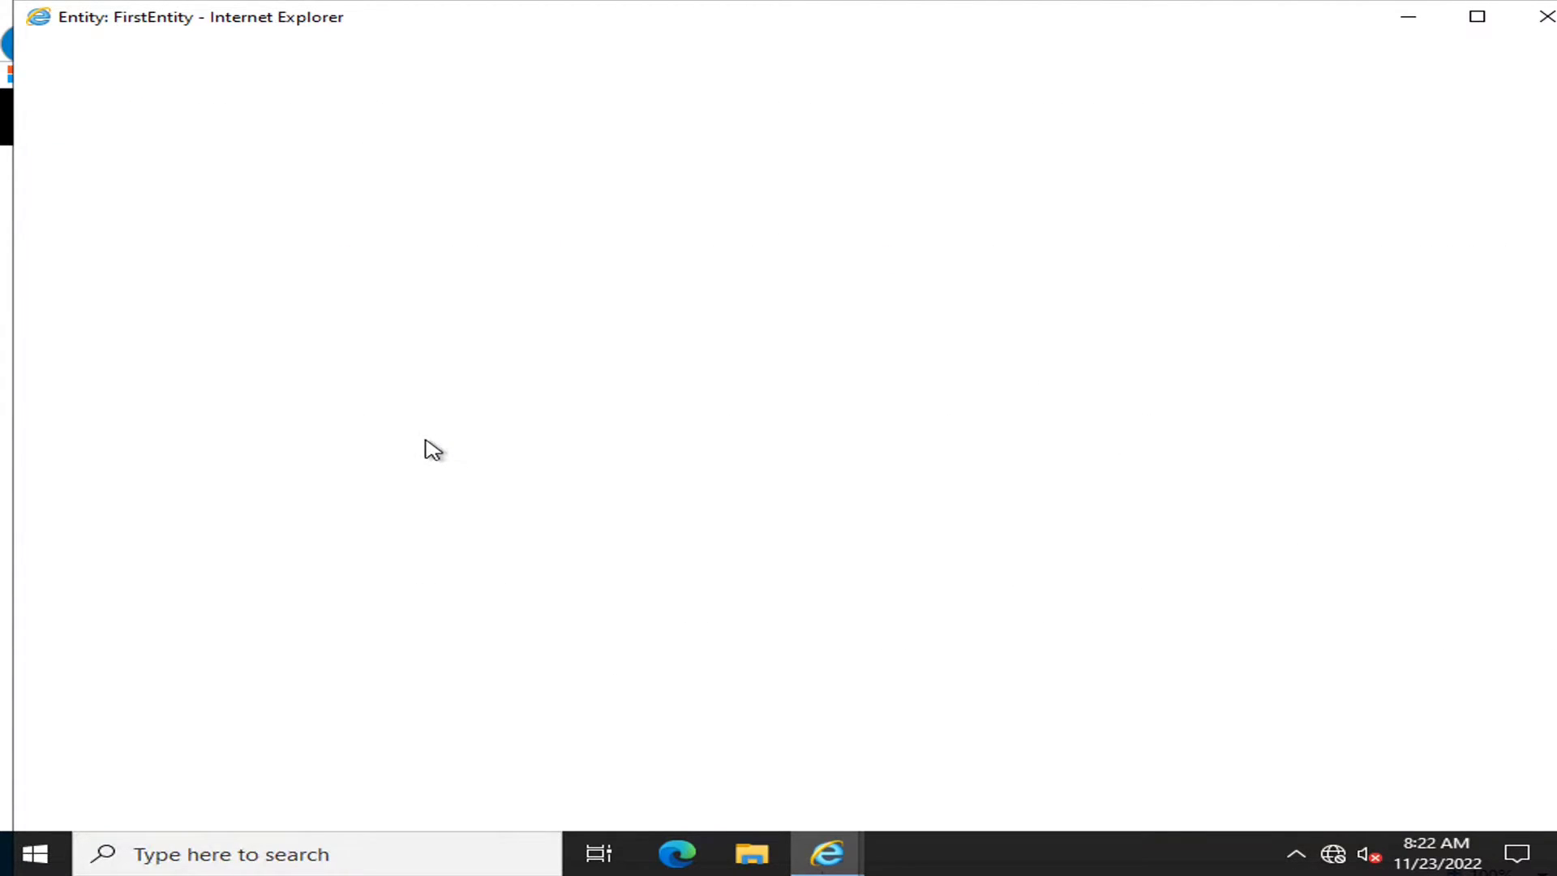
{"action": "scroll", "coordinate": [904, 570], "scroll_direction": "down", "scroll_amount": 6}
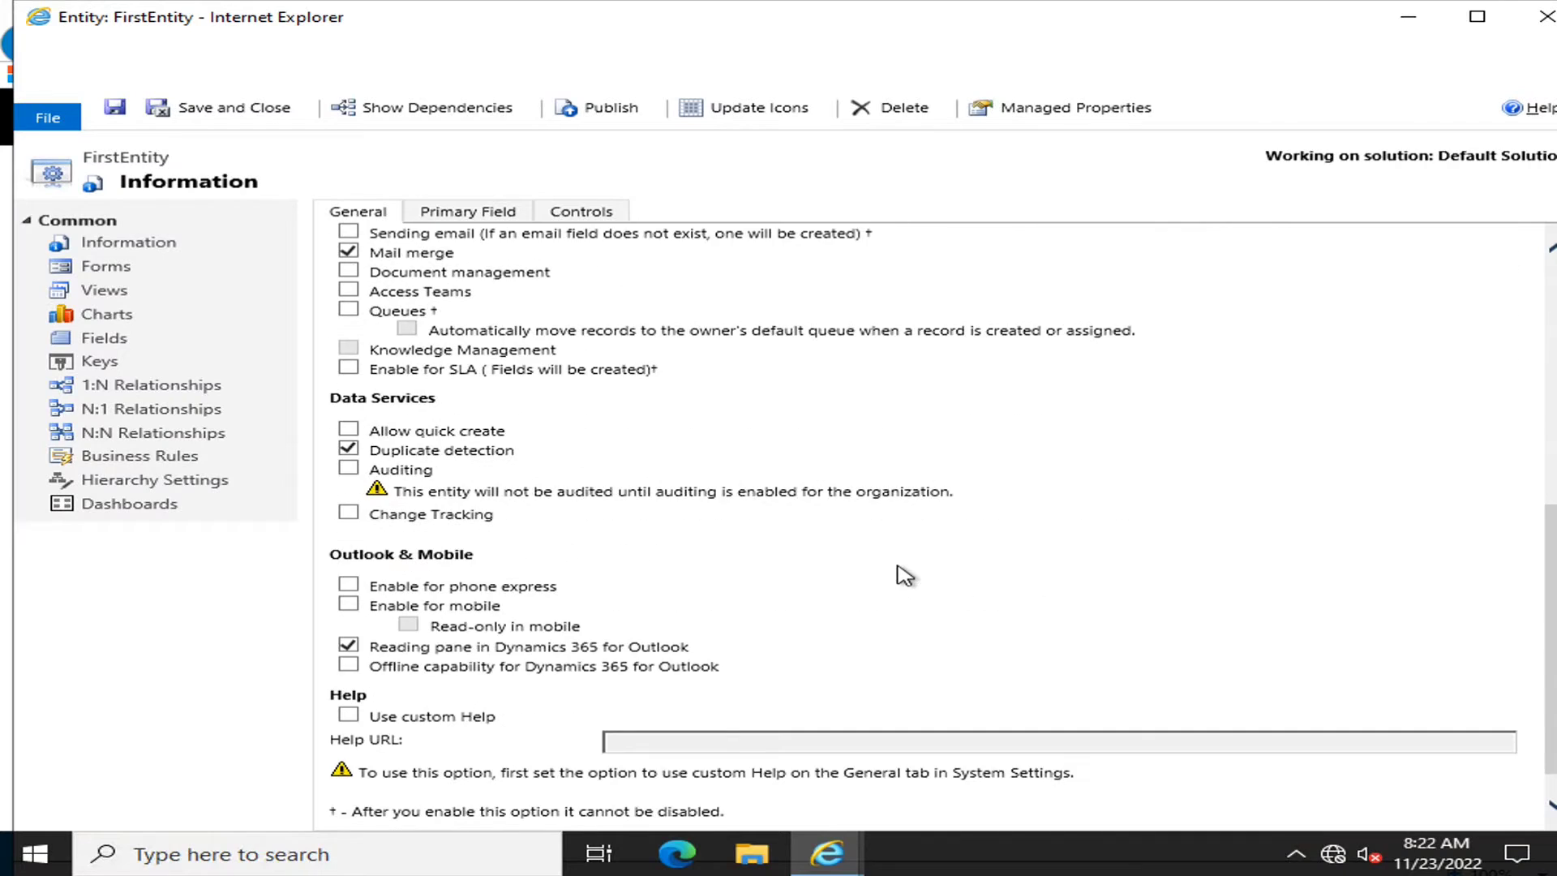
{"action": "scroll", "coordinate": [904, 575], "scroll_direction": "up", "scroll_amount": 4}
{"action": "scroll", "coordinate": [904, 575], "scroll_direction": "up", "scroll_amount": 2}
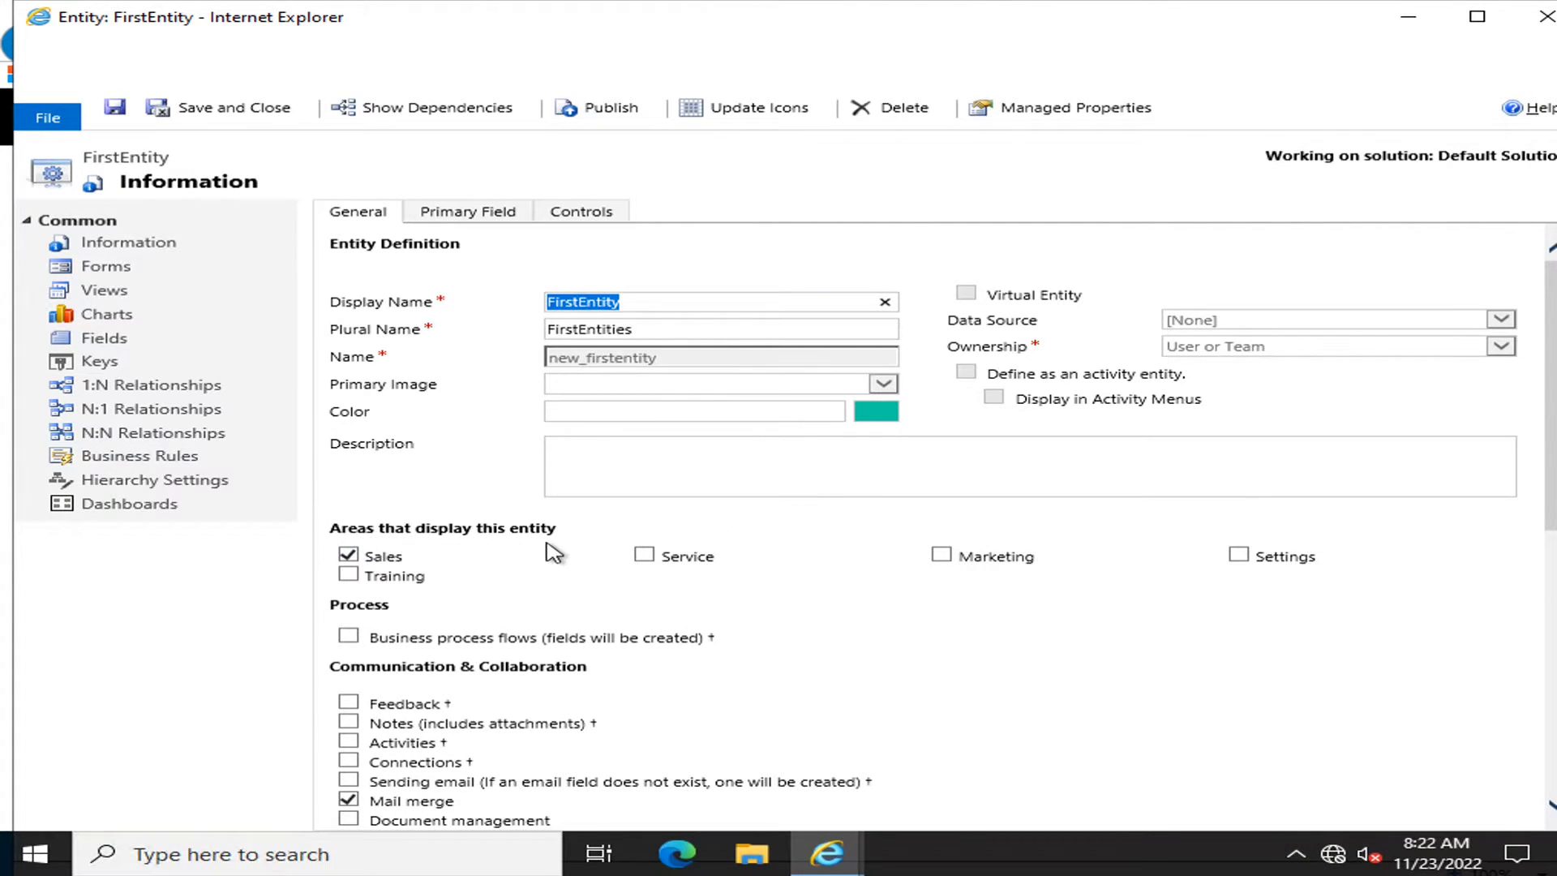
{"action": "scroll", "coordinate": [555, 550], "scroll_direction": "down", "scroll_amount": 1}
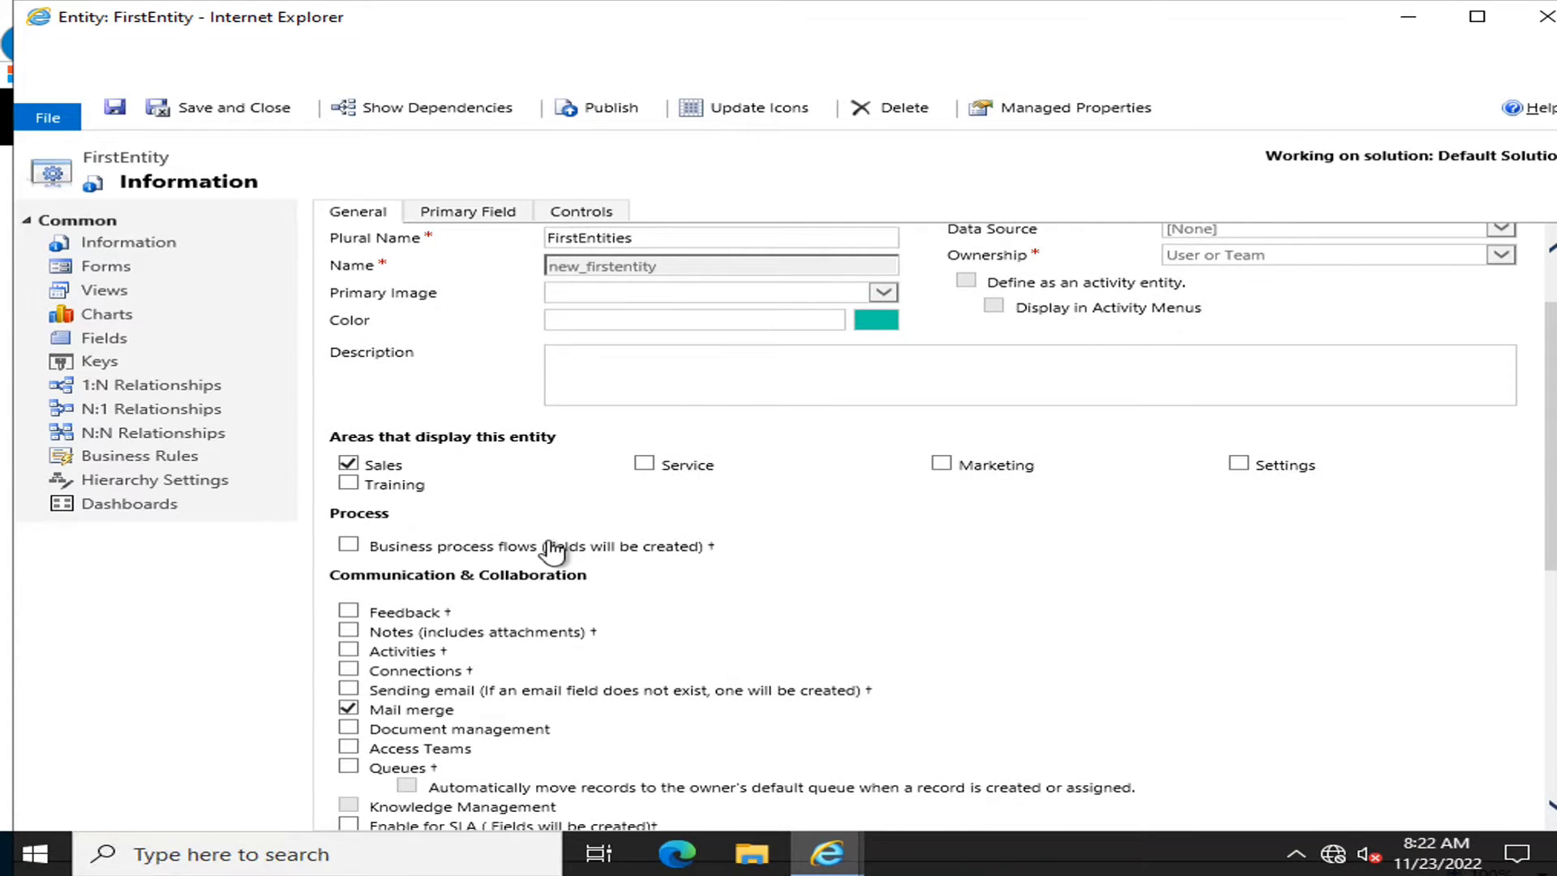
{"action": "scroll", "coordinate": [554, 551], "scroll_direction": "down", "scroll_amount": 3}
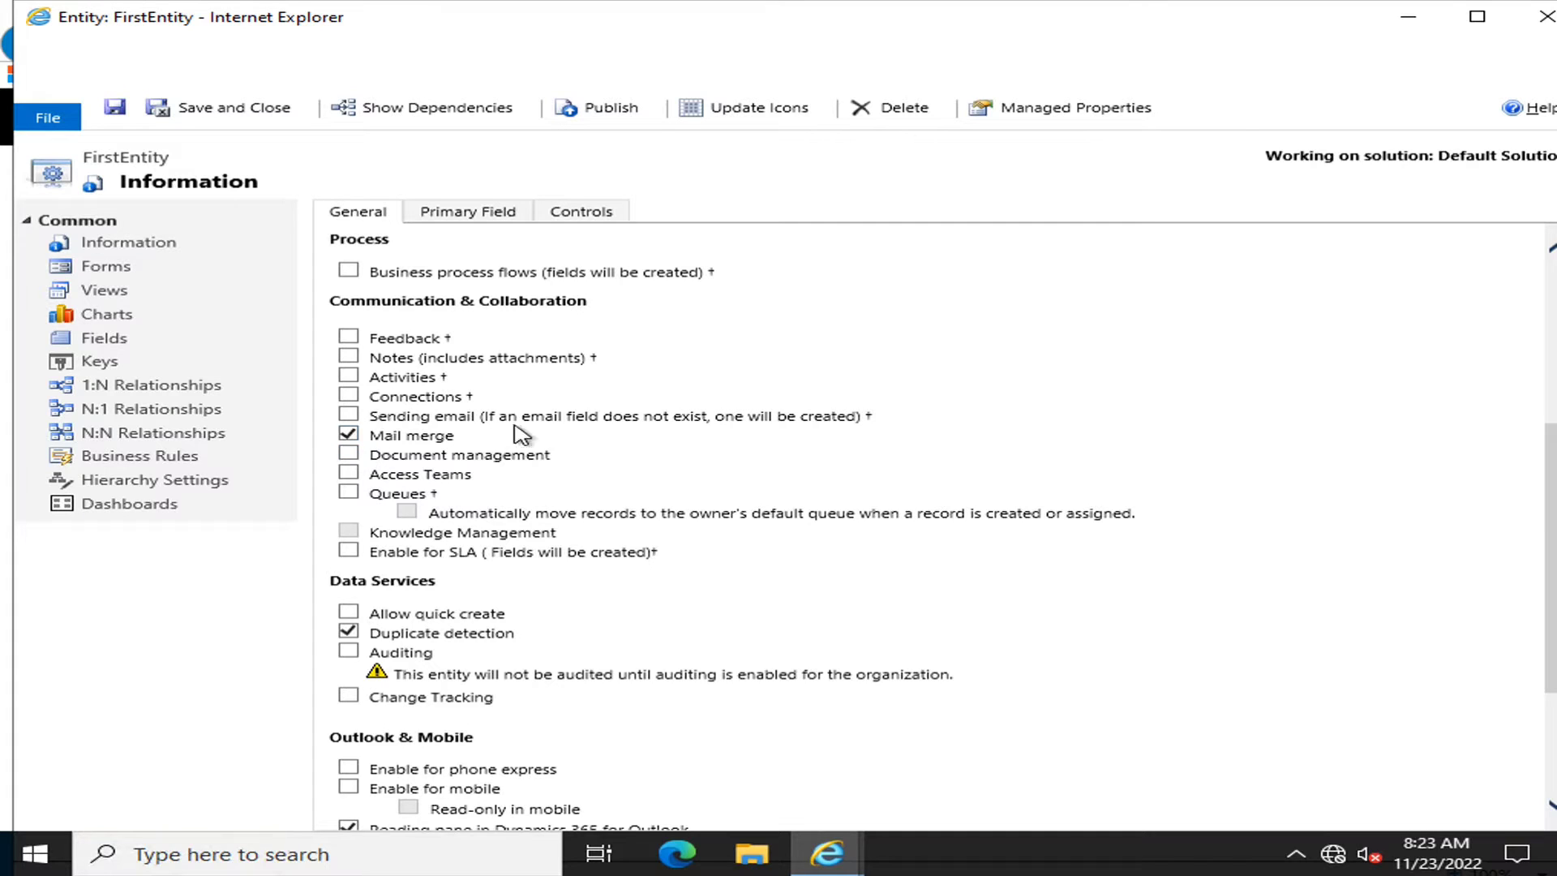
{"action": "scroll", "coordinate": [529, 430], "scroll_direction": "down", "scroll_amount": 3}
{"action": "scroll", "coordinate": [528, 430], "scroll_direction": "down", "scroll_amount": 1}
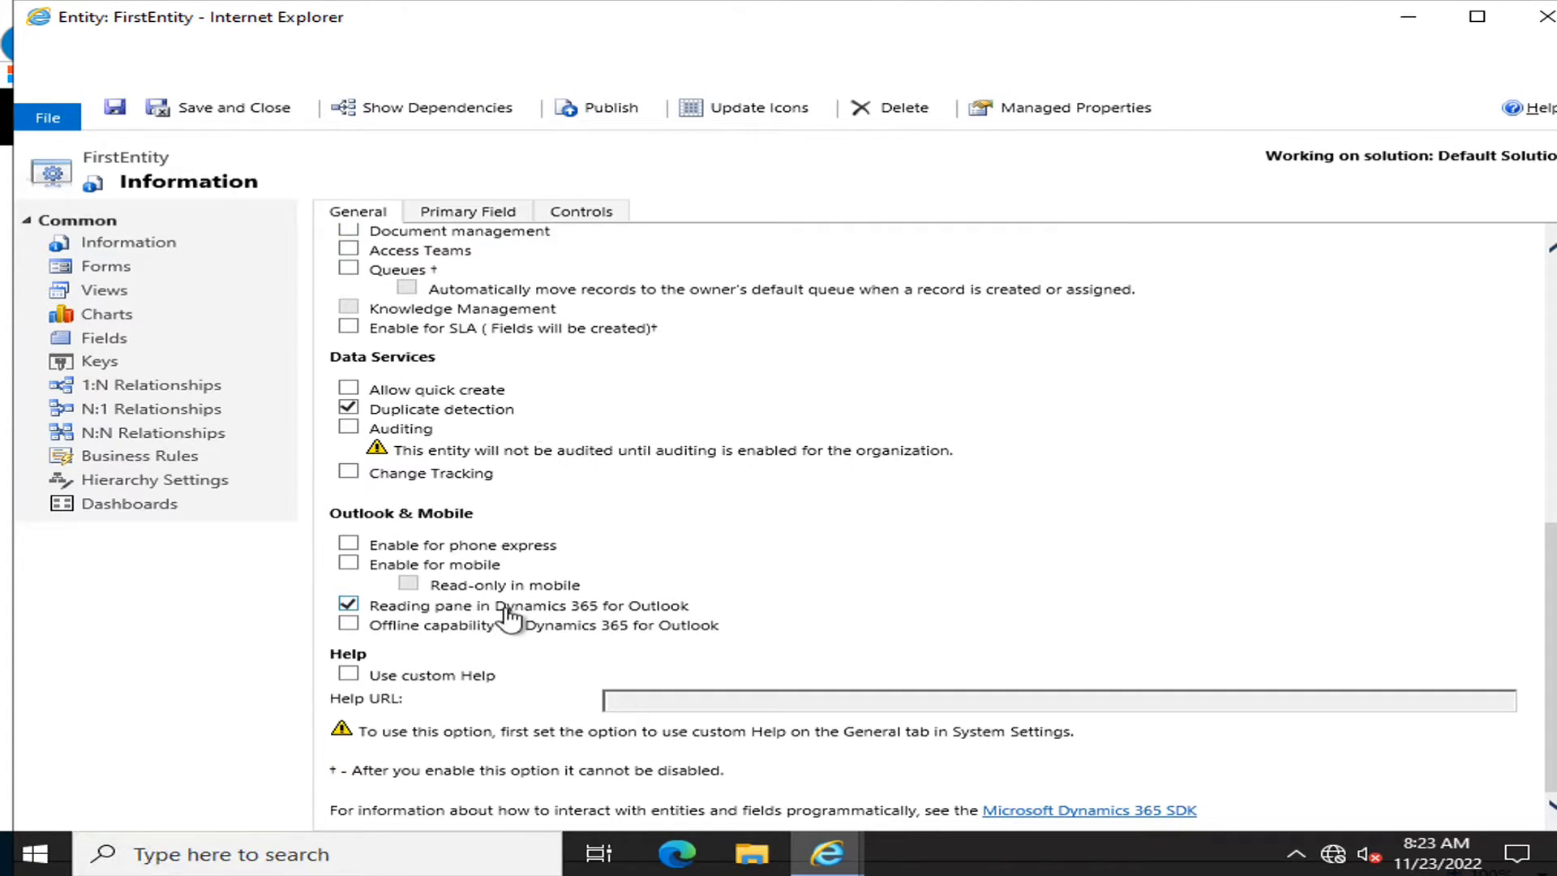
{"action": "scroll", "coordinate": [448, 535], "scroll_direction": "up", "scroll_amount": 9}
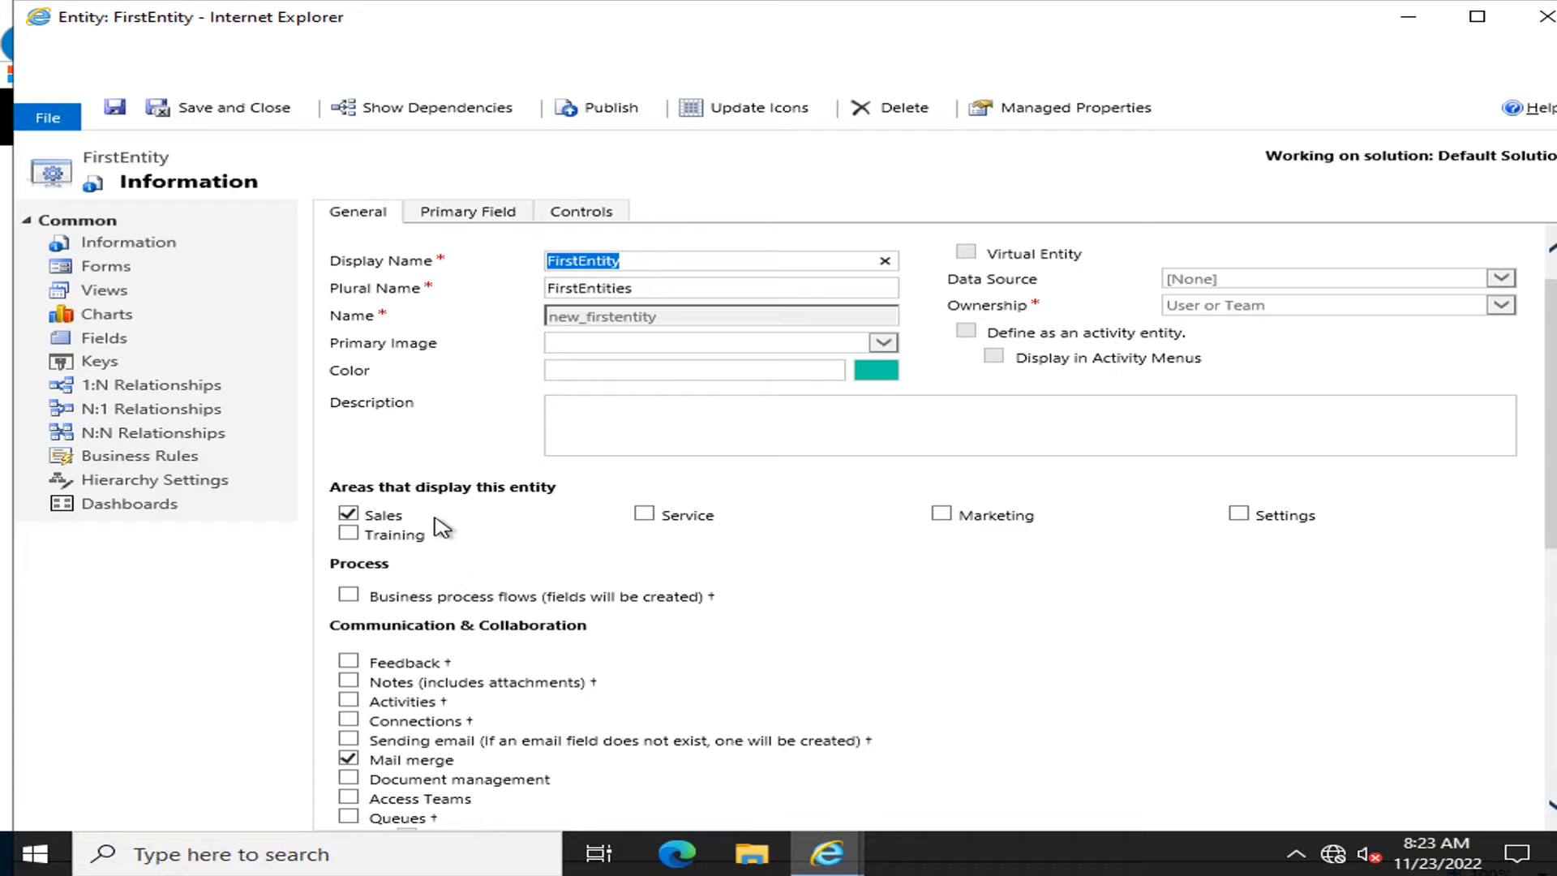
{"action": "scroll", "coordinate": [567, 531], "scroll_direction": "down", "scroll_amount": 4}
{"action": "scroll", "coordinate": [571, 536], "scroll_direction": "down", "scroll_amount": 3}
{"action": "scroll", "coordinate": [571, 535], "scroll_direction": "up", "scroll_amount": 8}
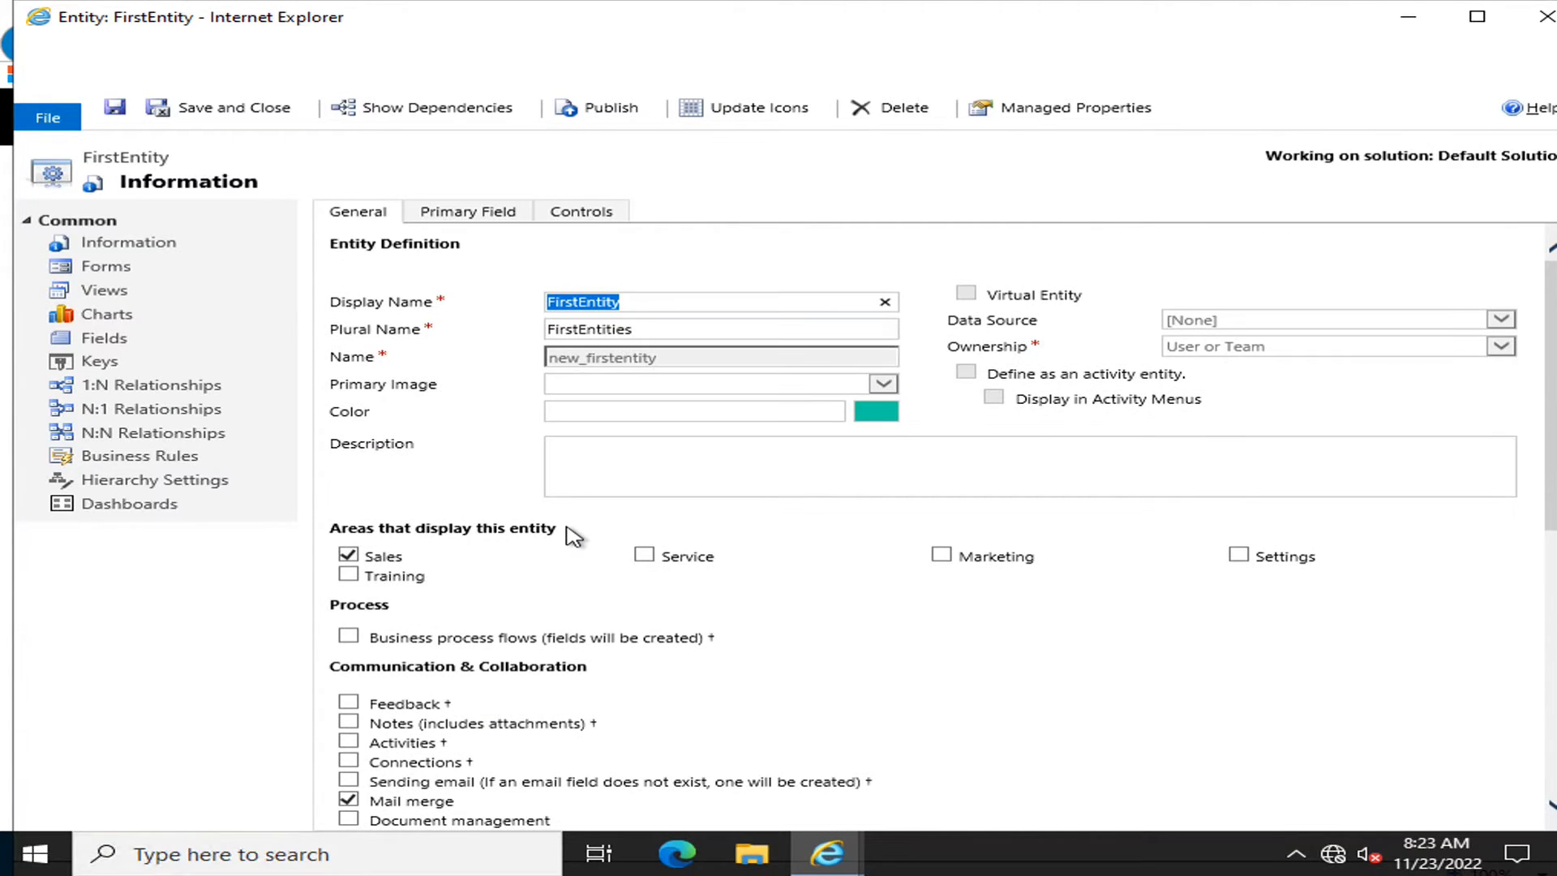
Review FirstEntity's primary field schema, then its area, collaboration and data service settings.
{"action": "left_click", "coordinate": [476, 213]}
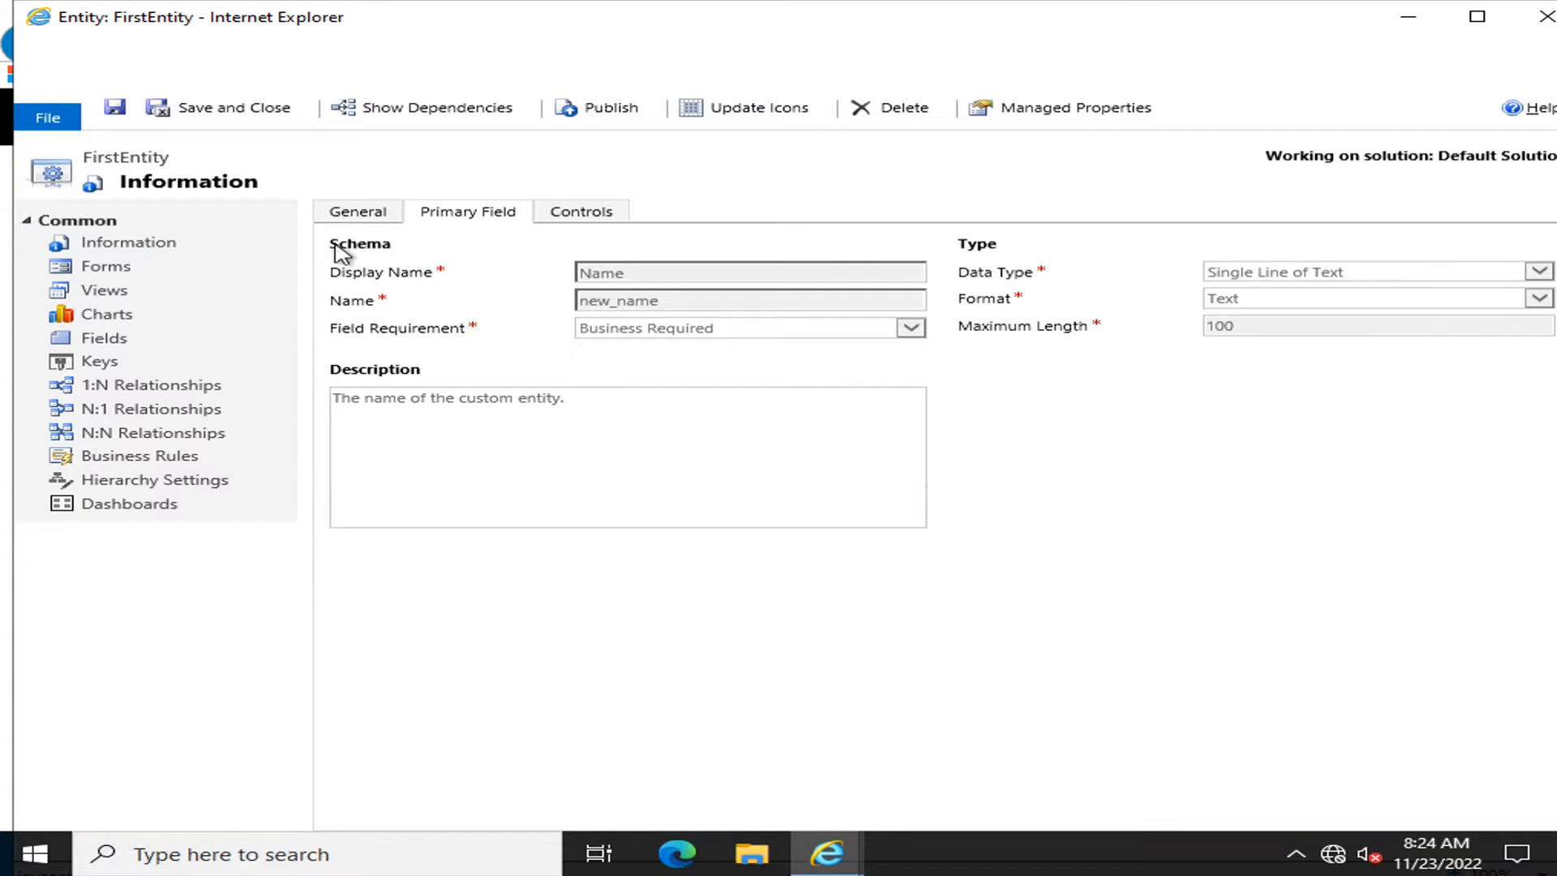
{"action": "left_click", "coordinate": [364, 217]}
{"action": "scroll", "coordinate": [1025, 544], "scroll_direction": "down", "scroll_amount": 5}
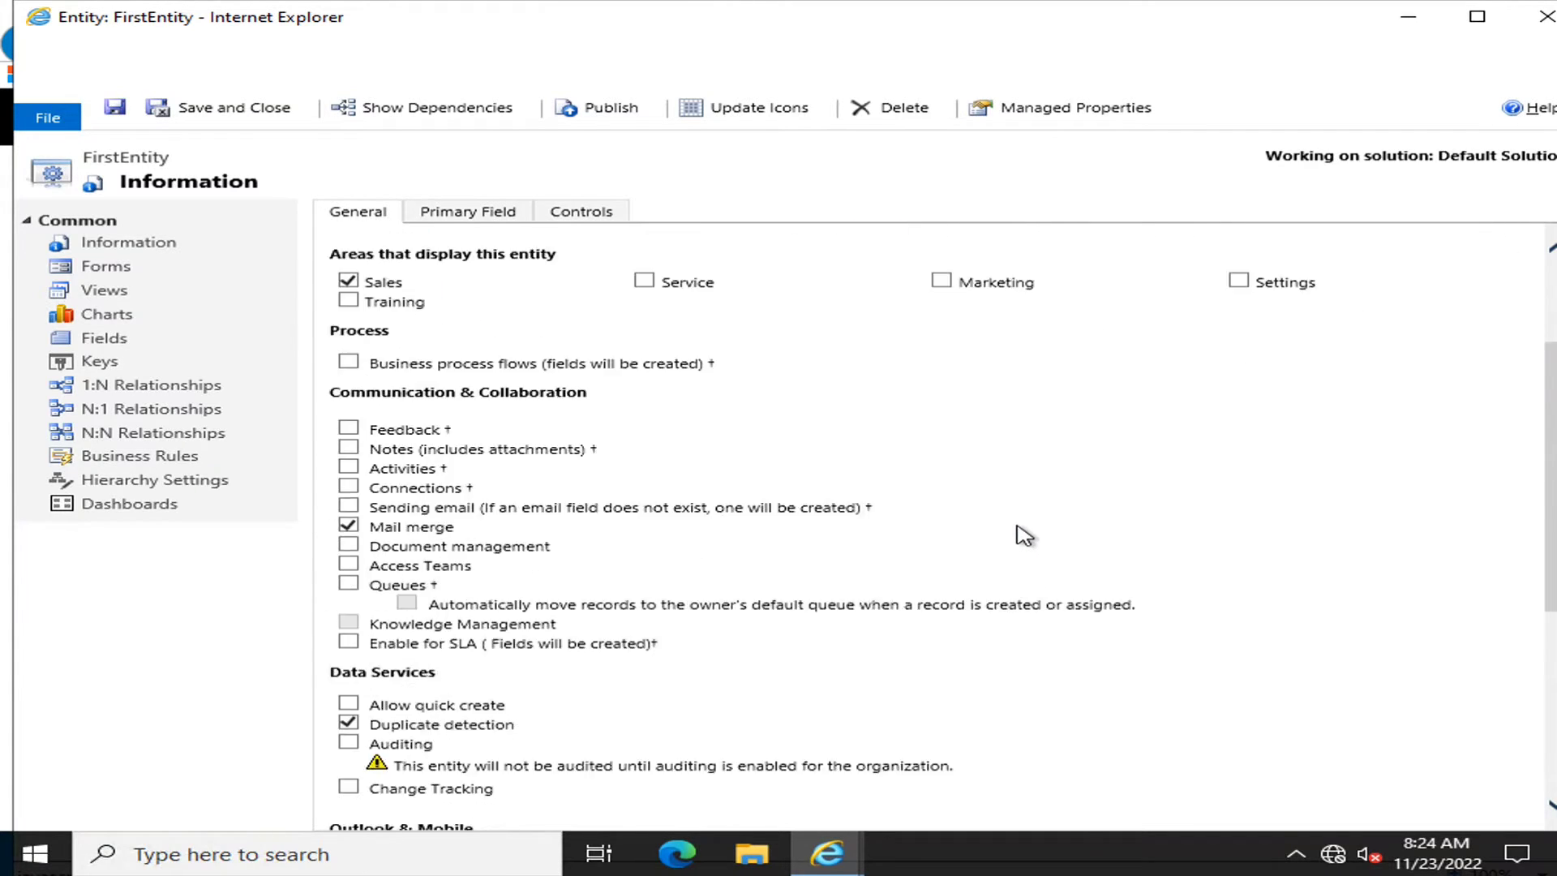
{"action": "scroll", "coordinate": [1017, 527], "scroll_direction": "down", "scroll_amount": 1}
{"action": "scroll", "coordinate": [1017, 527], "scroll_direction": "up", "scroll_amount": 7}
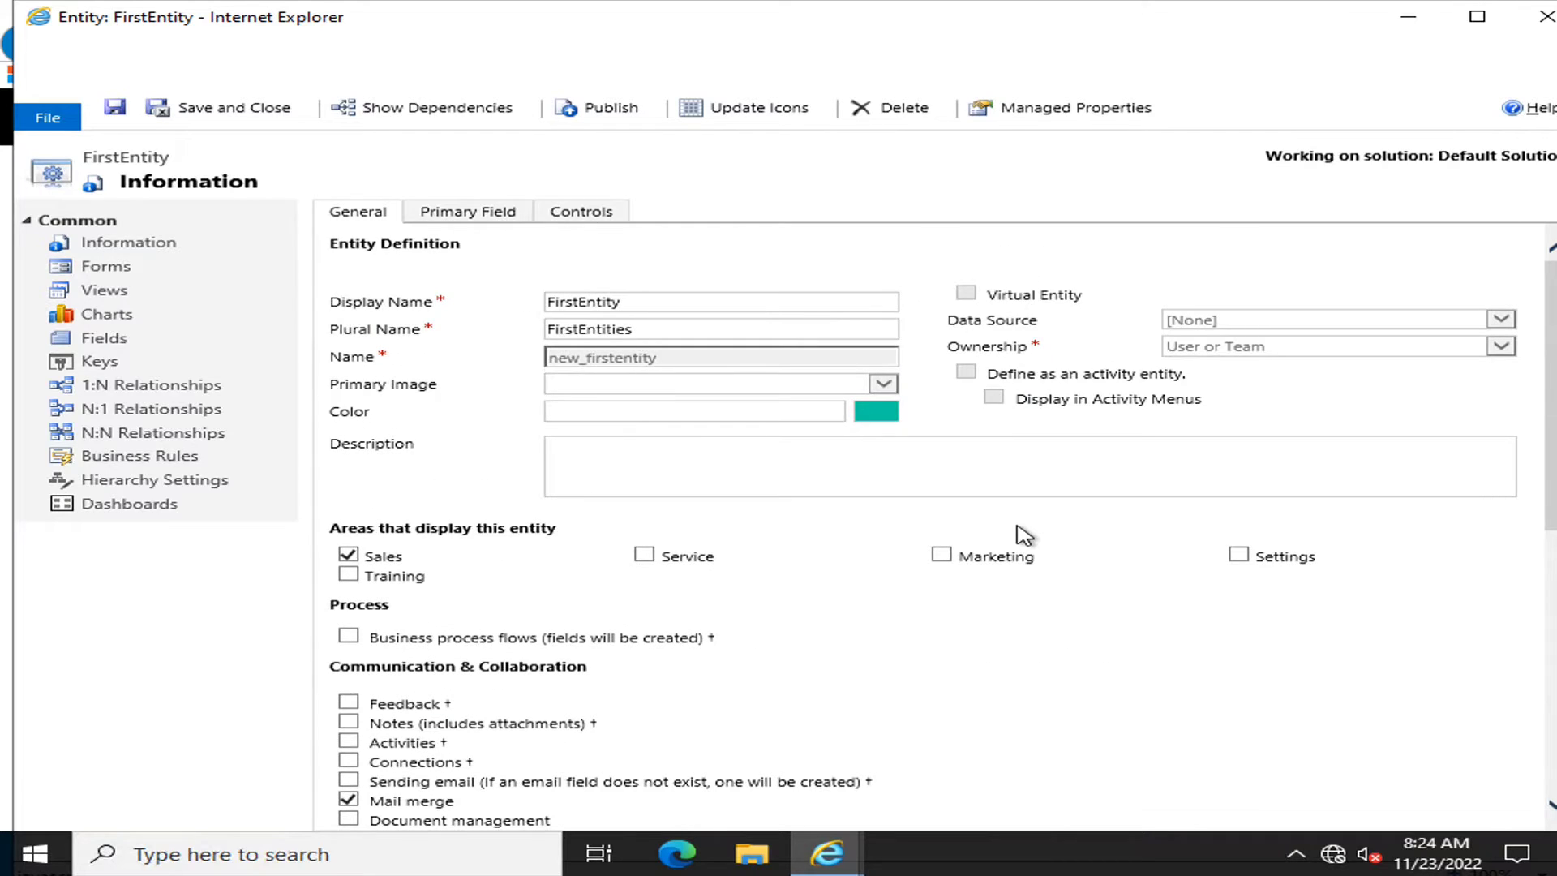
Open FirstEntity's Main form, filter the available fields to Custom Fields, examine the insertable controls, and close the form.
{"action": "left_click", "coordinate": [93, 271]}
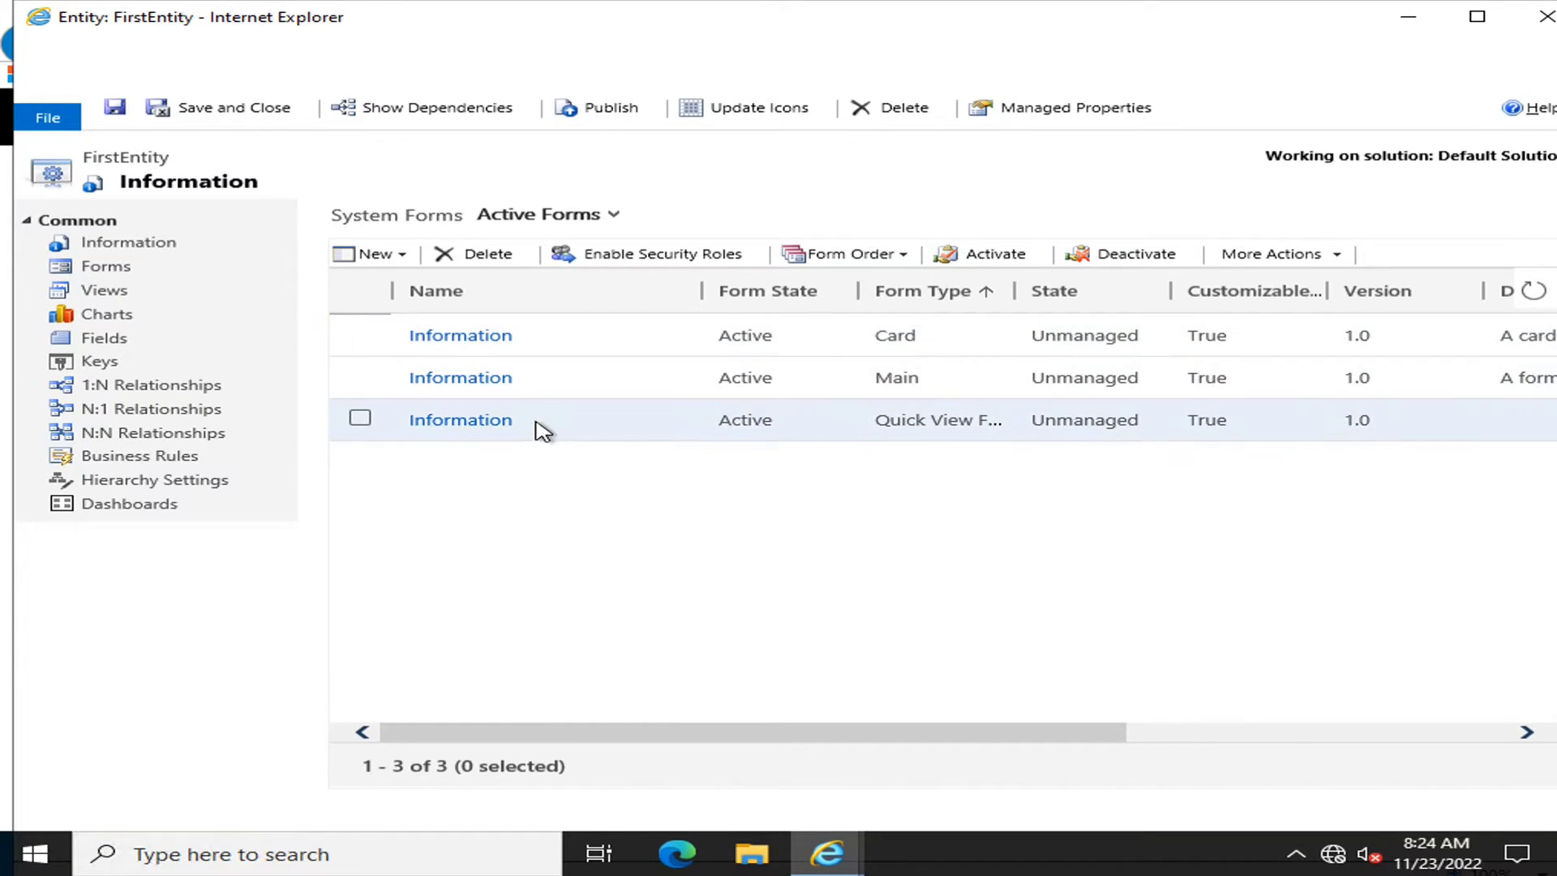
{"action": "left_click", "coordinate": [496, 383]}
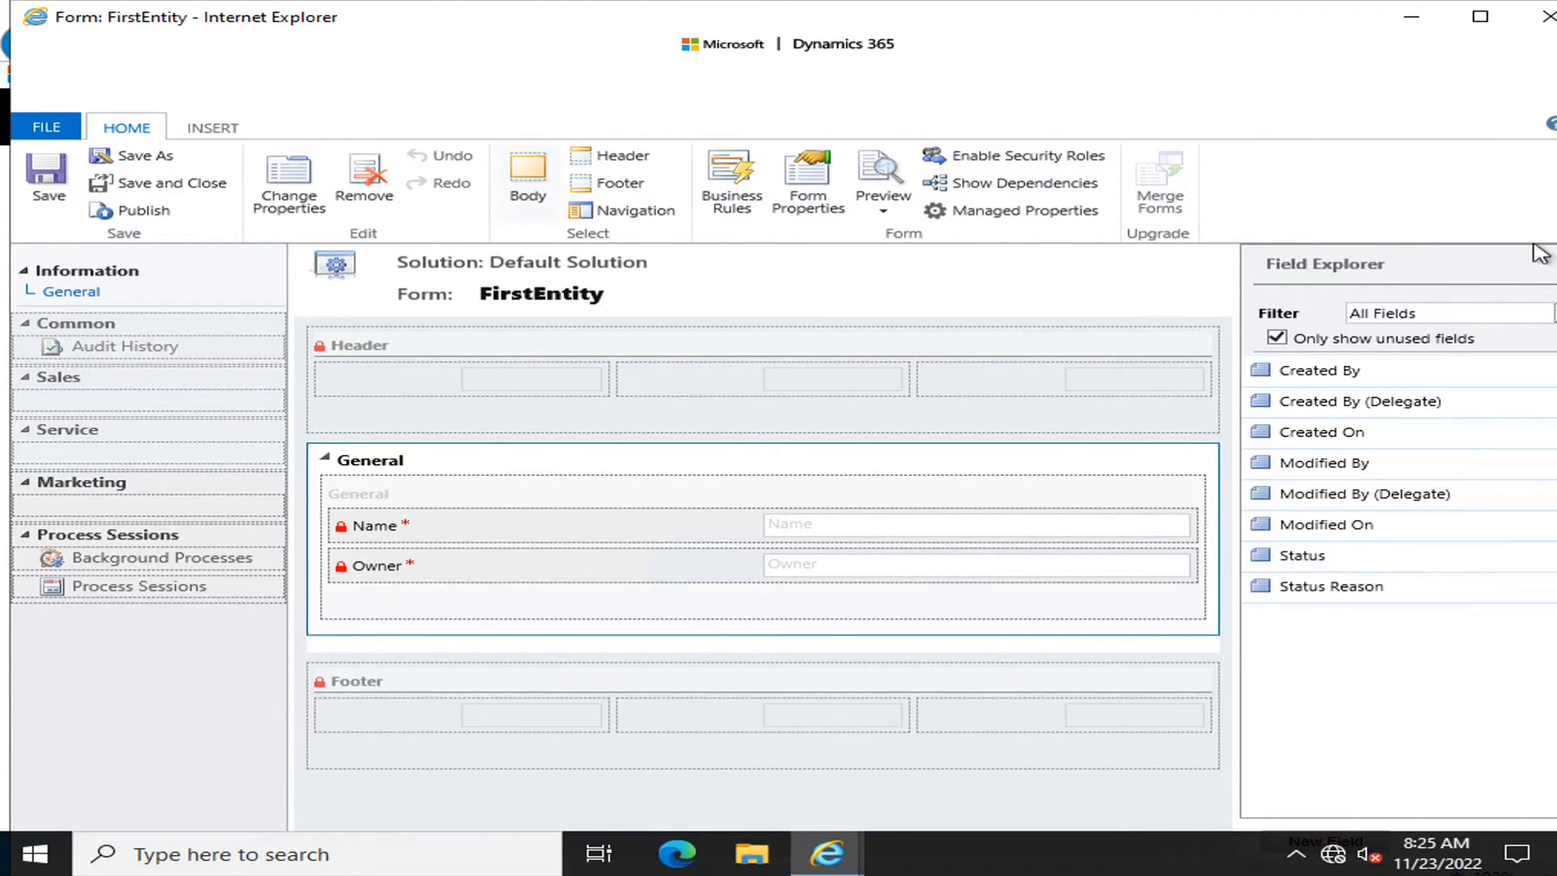
{"action": "left_click", "coordinate": [1431, 312]}
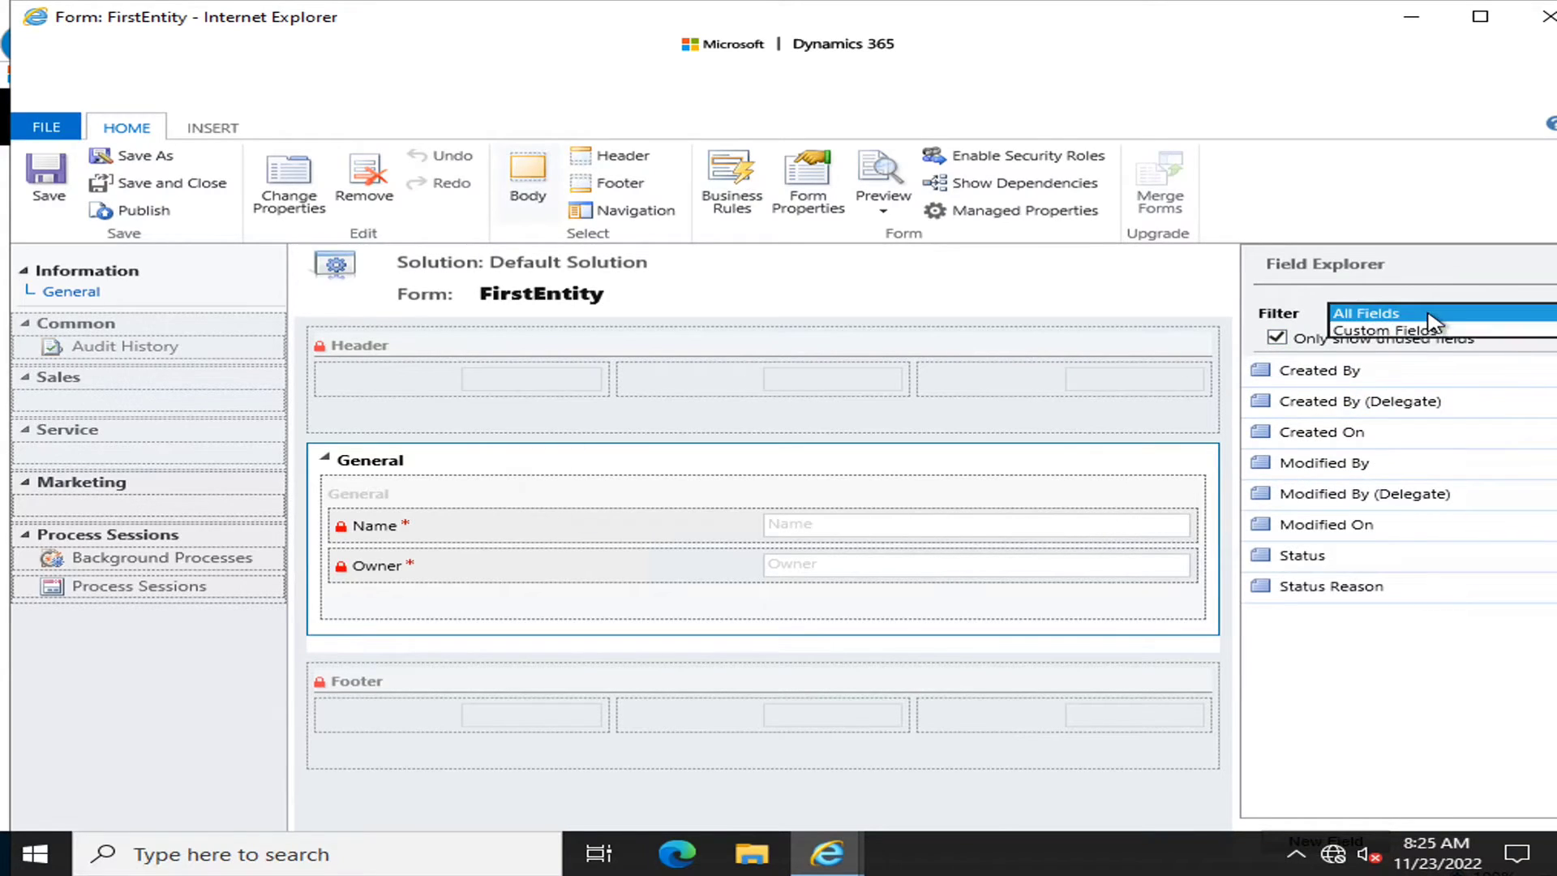
{"action": "left_click", "coordinate": [1431, 333]}
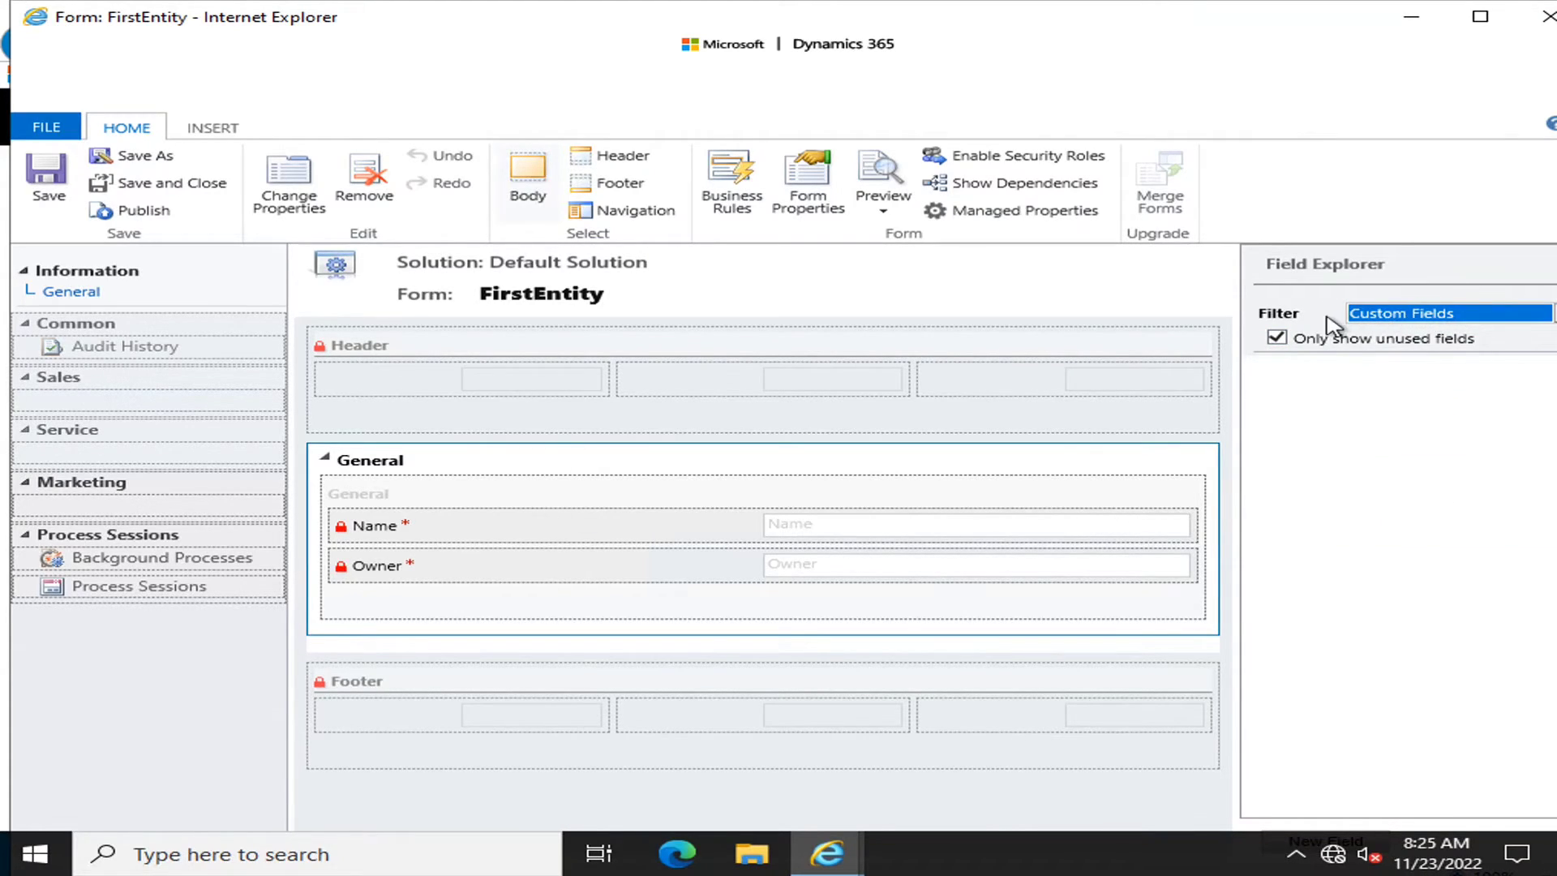
{"action": "left_click", "coordinate": [1370, 418]}
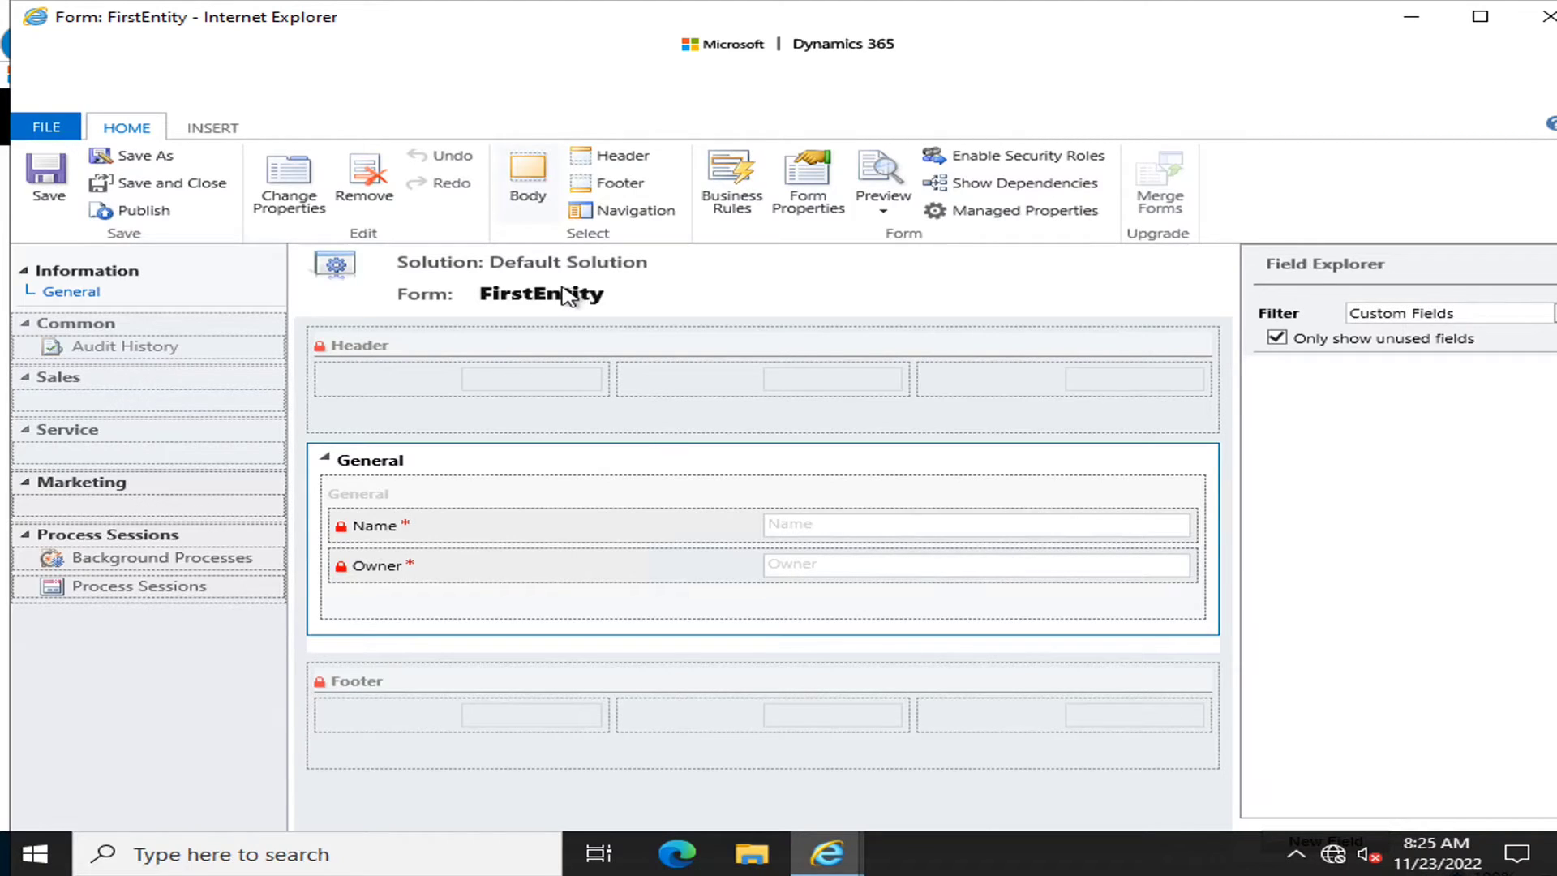
{"action": "left_click", "coordinate": [219, 130]}
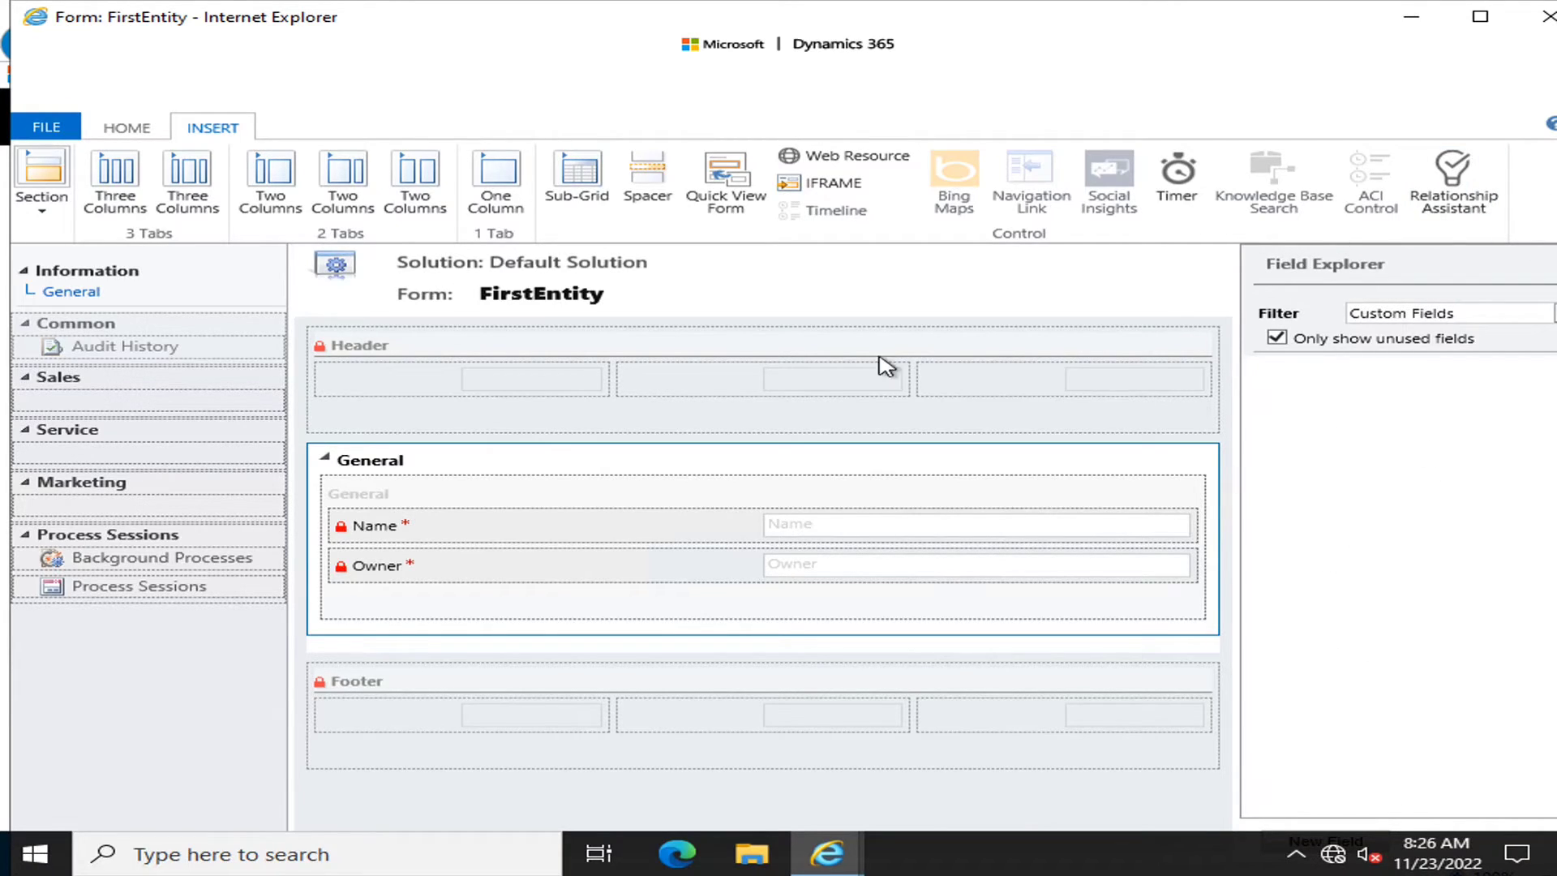
{"action": "left_click", "coordinate": [1545, 17]}
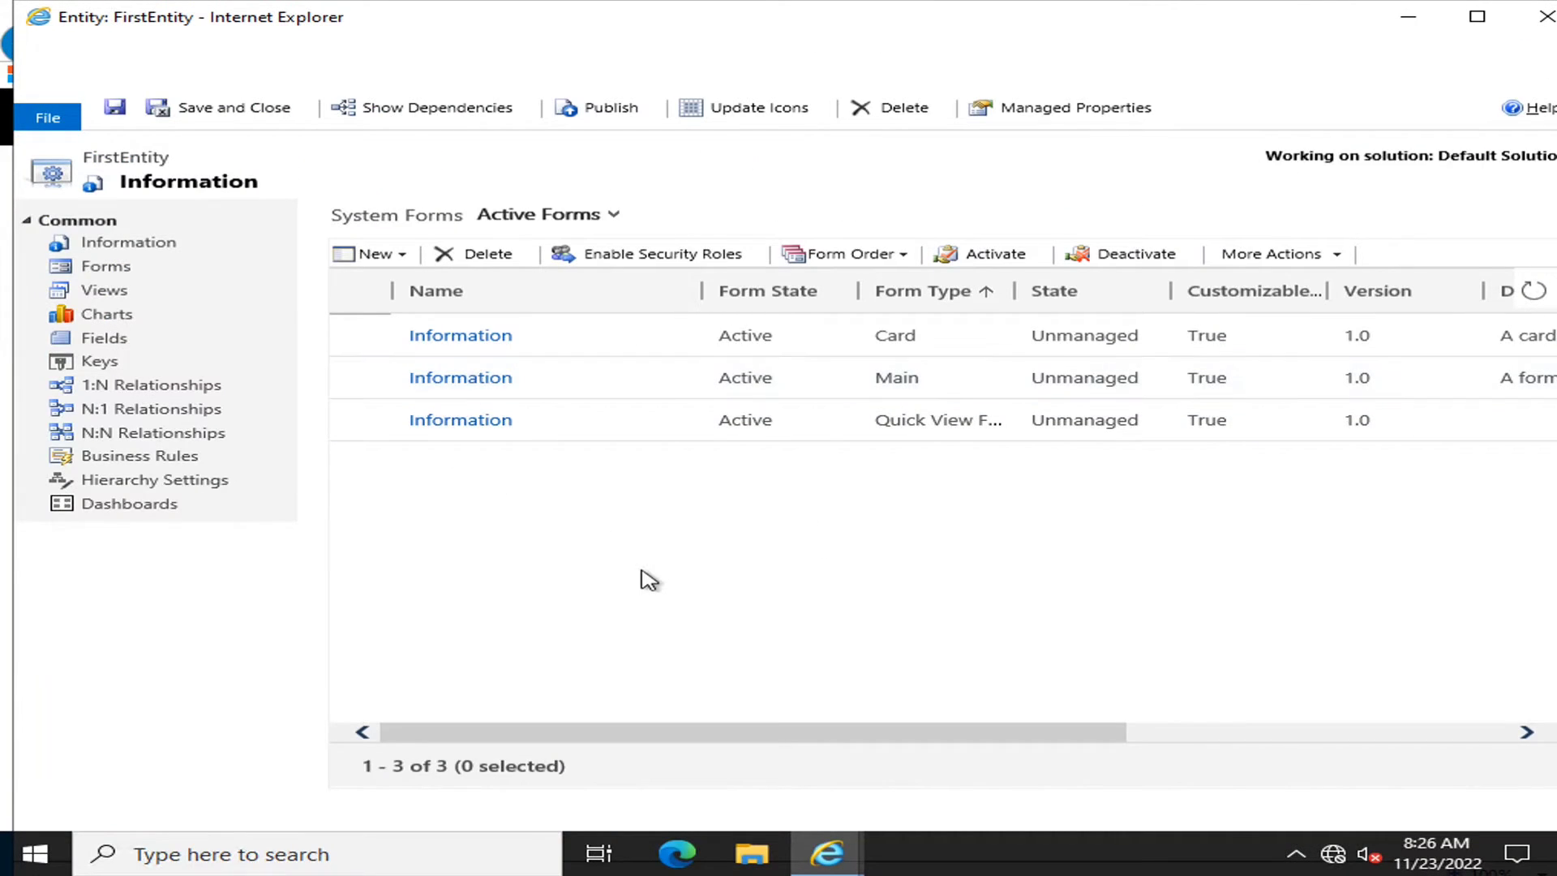
Open and examine FirstEntity's Card form and Quick View form, closing each one after viewing.
{"action": "left_click", "coordinate": [506, 337]}
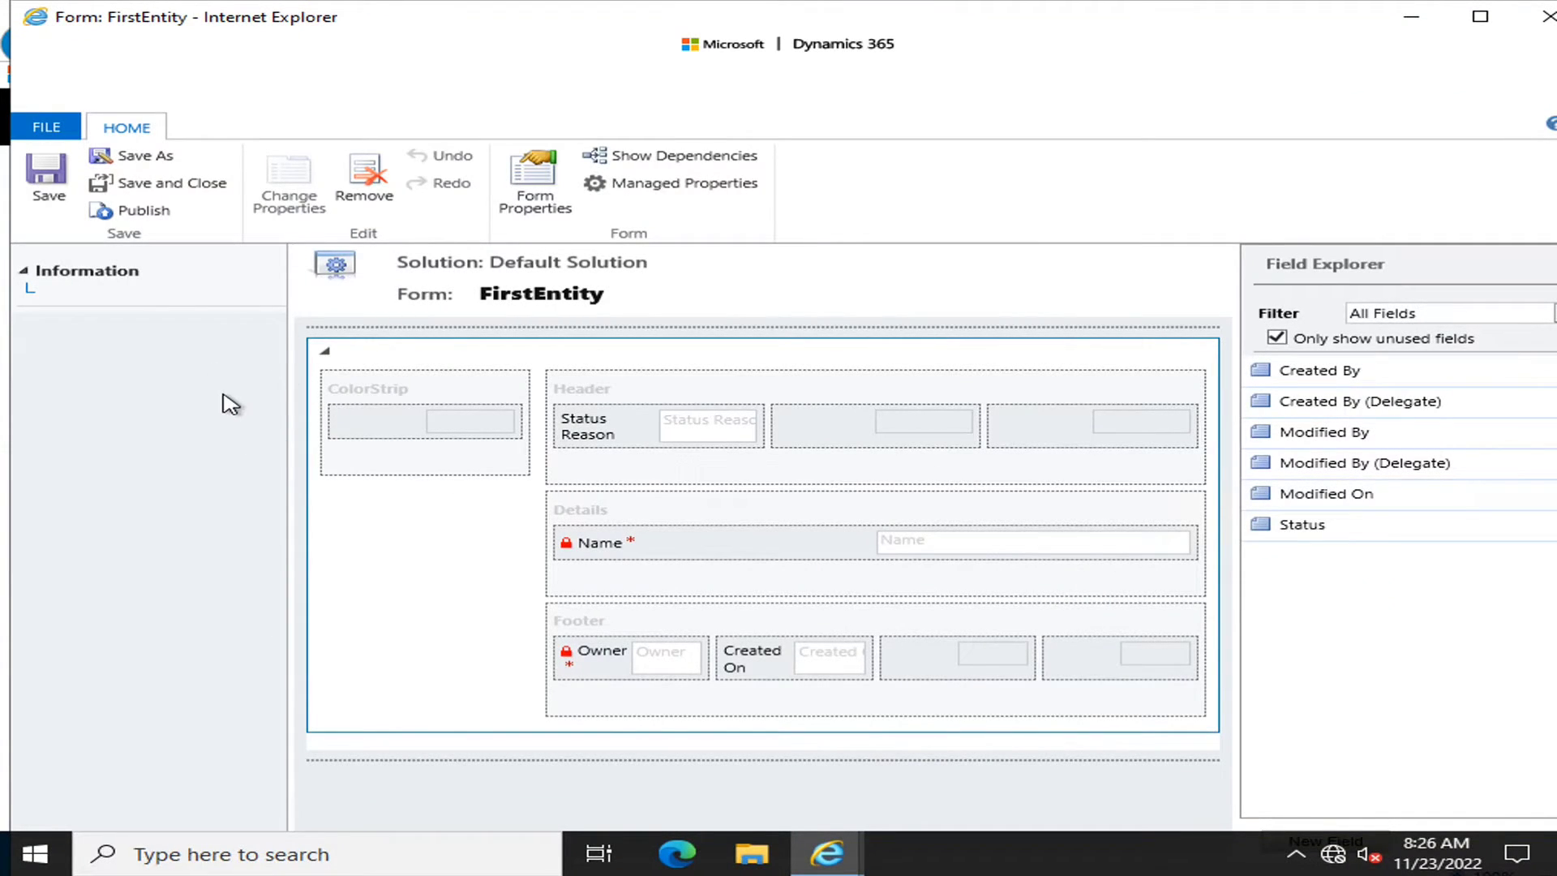
{"action": "left_click", "coordinate": [1546, 16]}
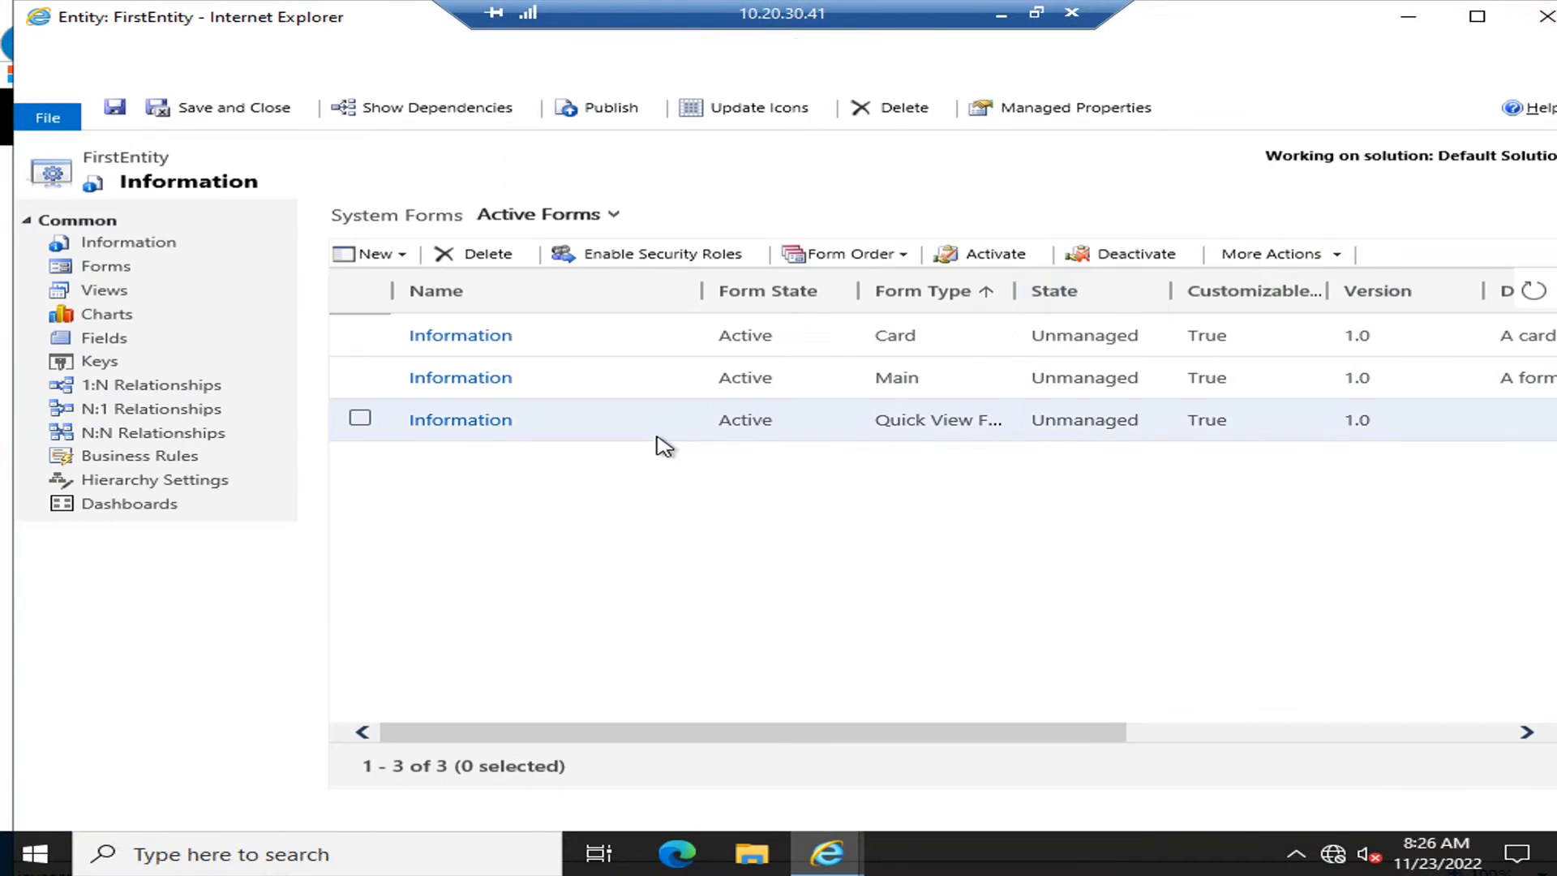
{"action": "left_click", "coordinate": [454, 420]}
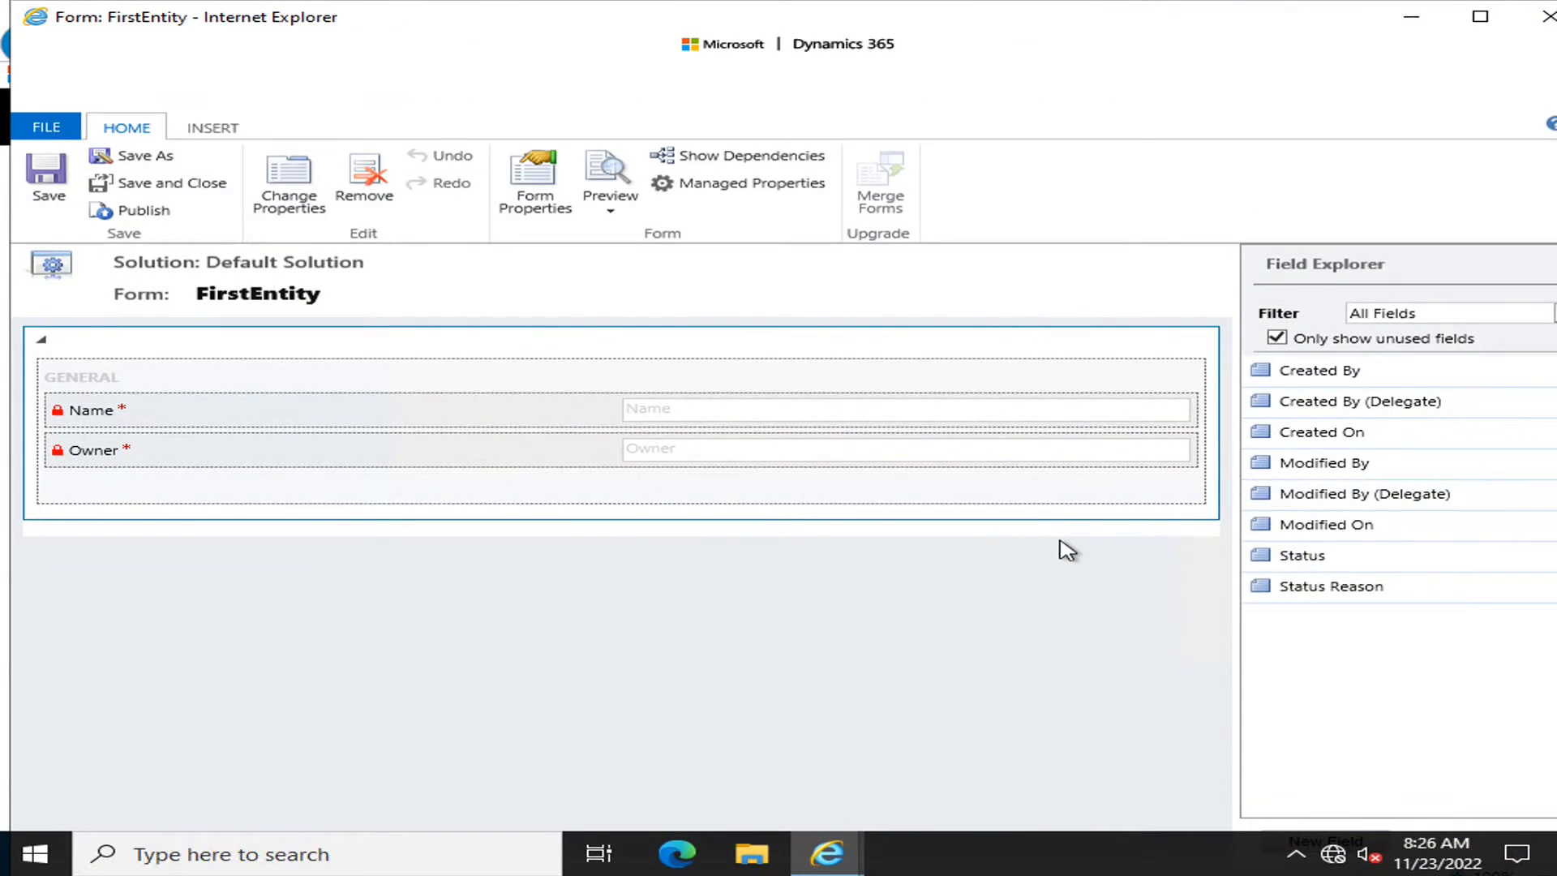
{"action": "left_click", "coordinate": [1546, 16]}
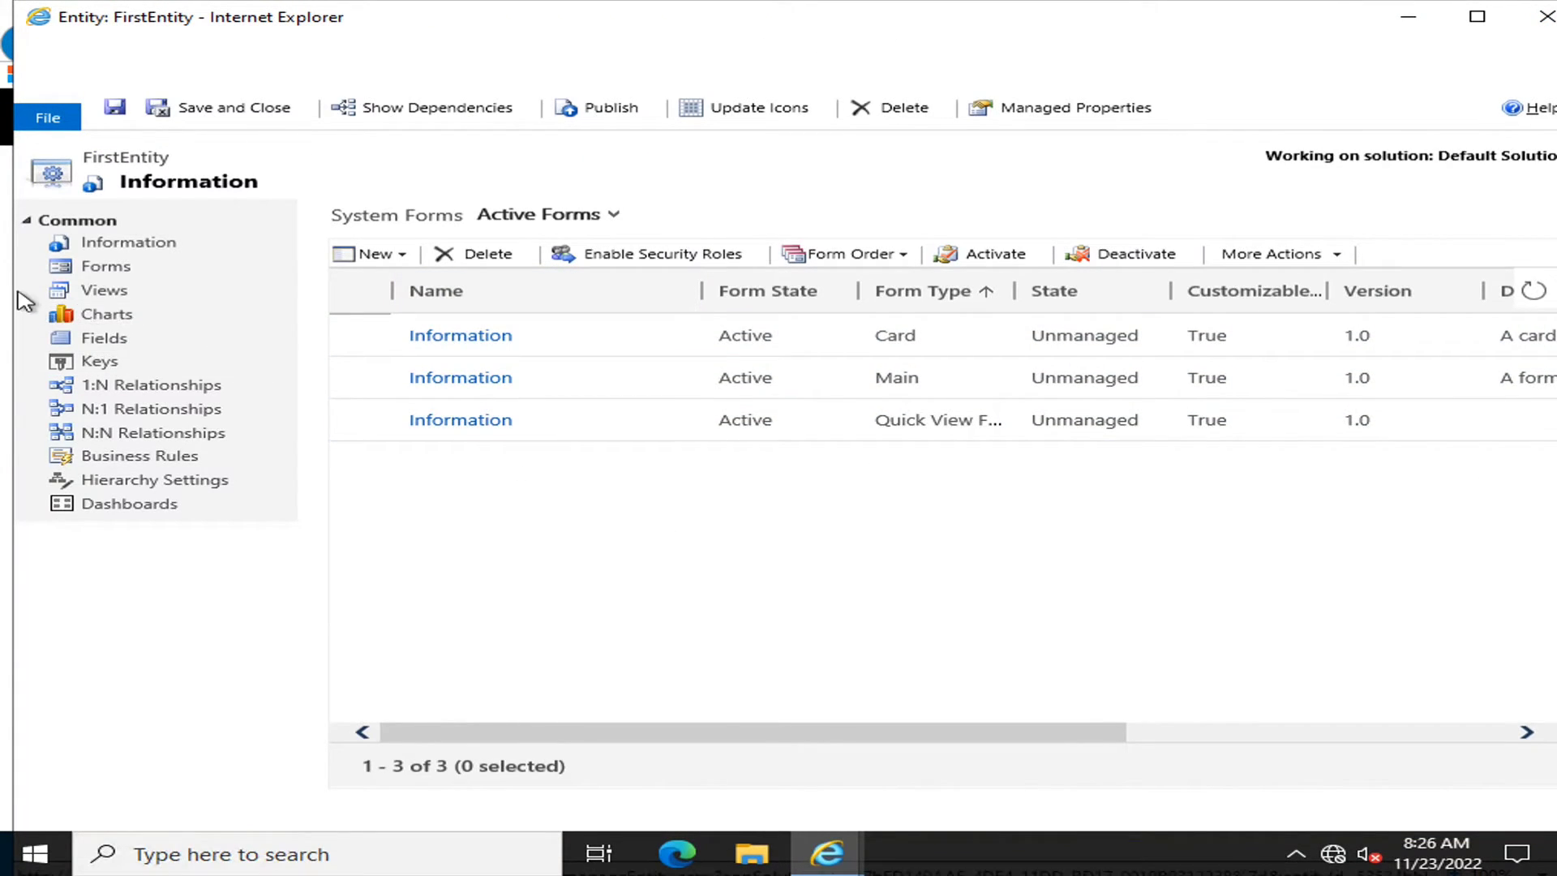
Look through the complete list of fields belonging to FirstEntity.
{"action": "left_click", "coordinate": [108, 344]}
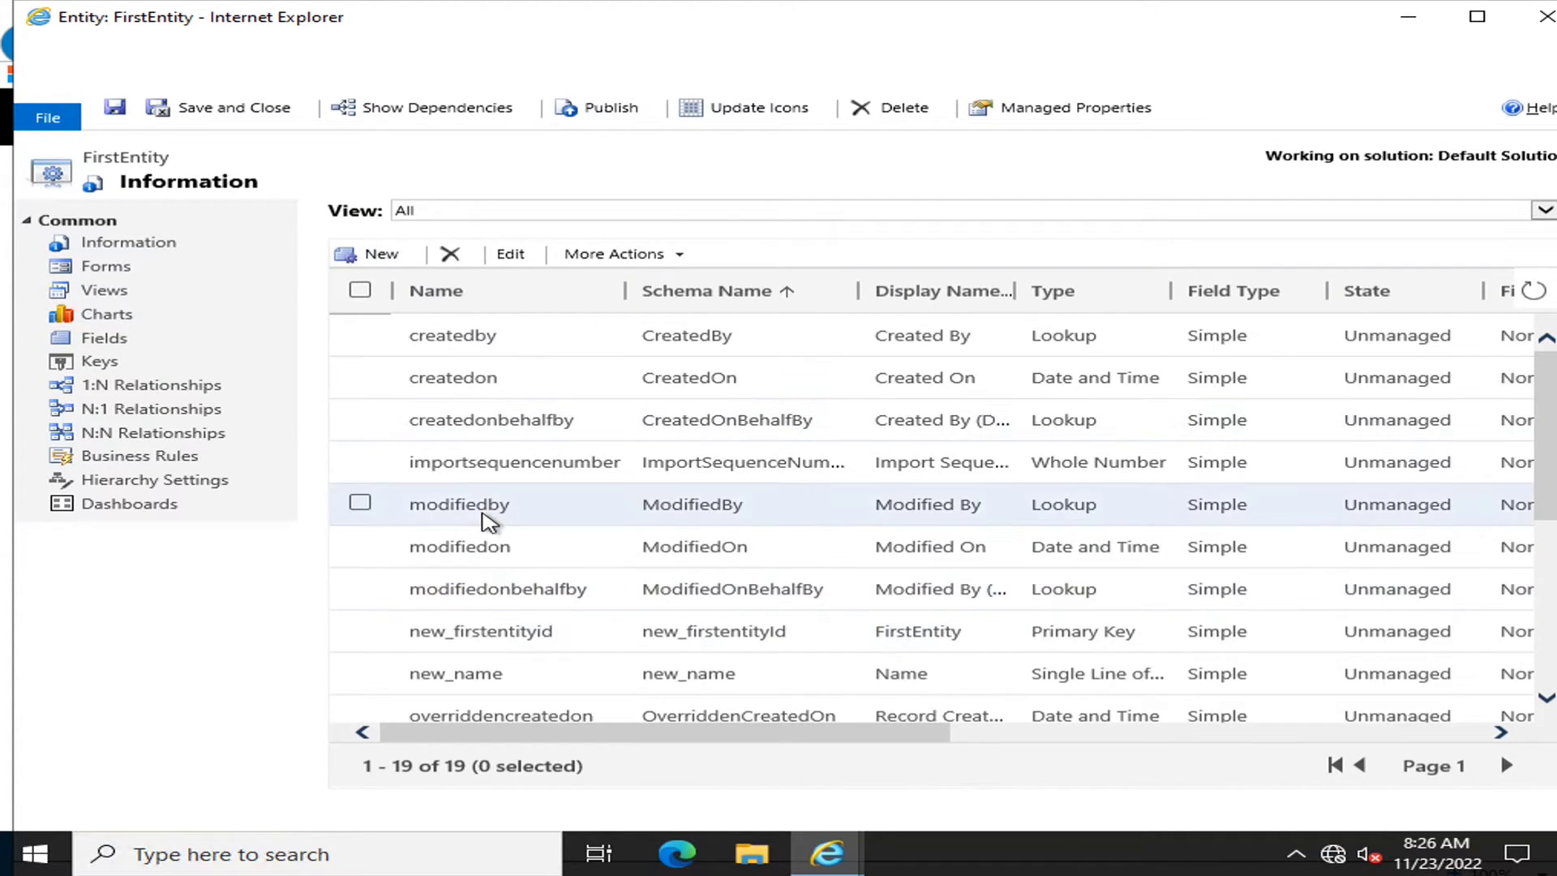
{"action": "scroll", "coordinate": [487, 519], "scroll_direction": "down", "scroll_amount": 5}
{"action": "scroll", "coordinate": [487, 521], "scroll_direction": "up", "scroll_amount": 5}
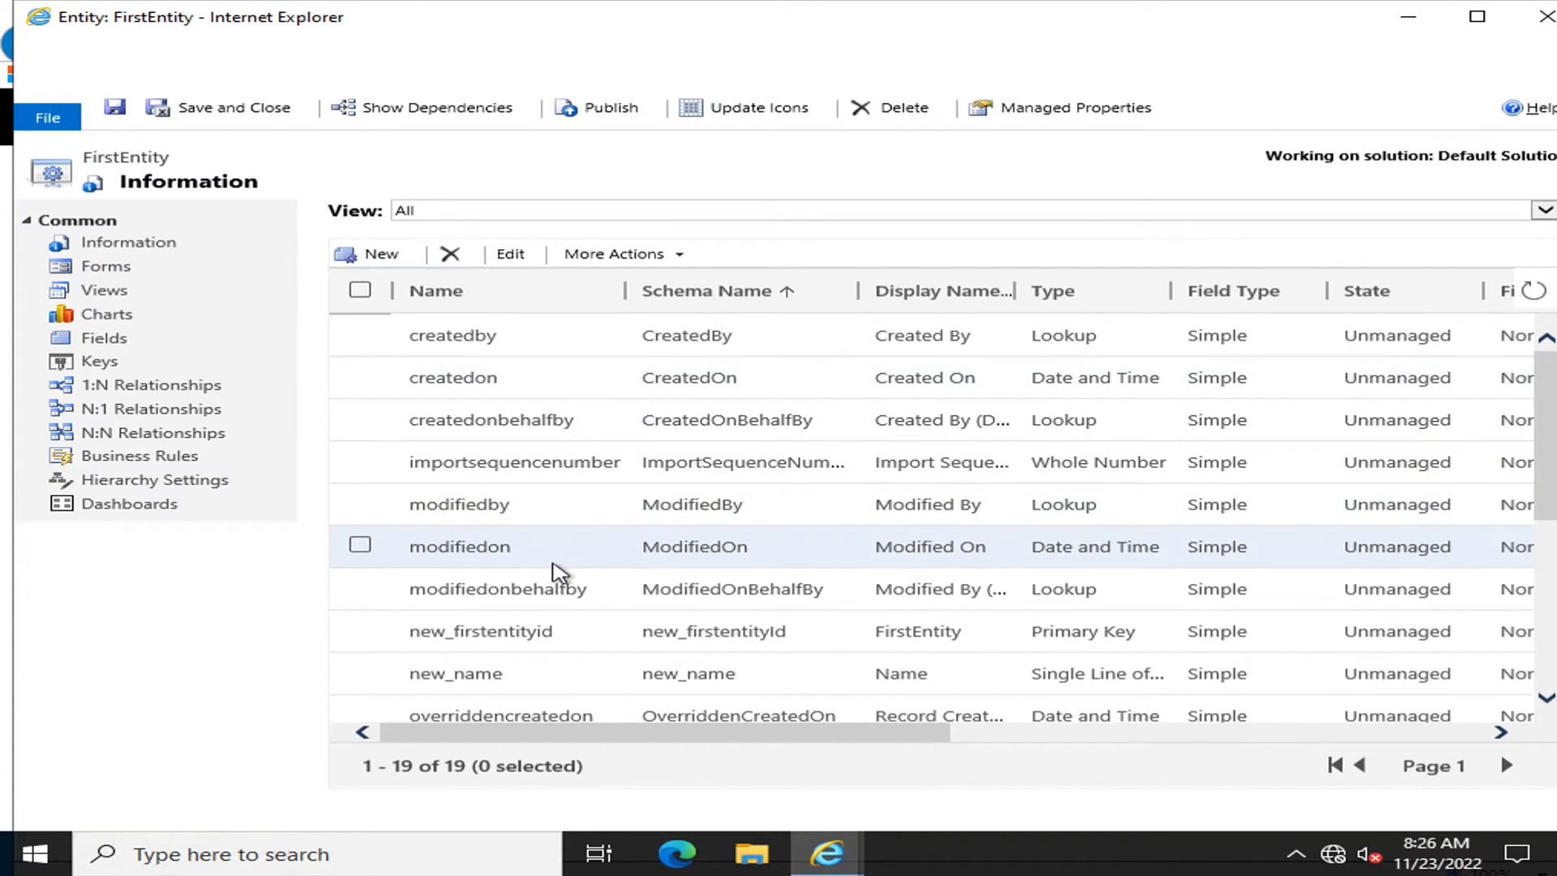
{"action": "scroll", "coordinate": [556, 574], "scroll_direction": "down", "scroll_amount": 5}
{"action": "scroll", "coordinate": [558, 576], "scroll_direction": "up", "scroll_amount": 2}
{"action": "scroll", "coordinate": [556, 575], "scroll_direction": "up", "scroll_amount": 3}
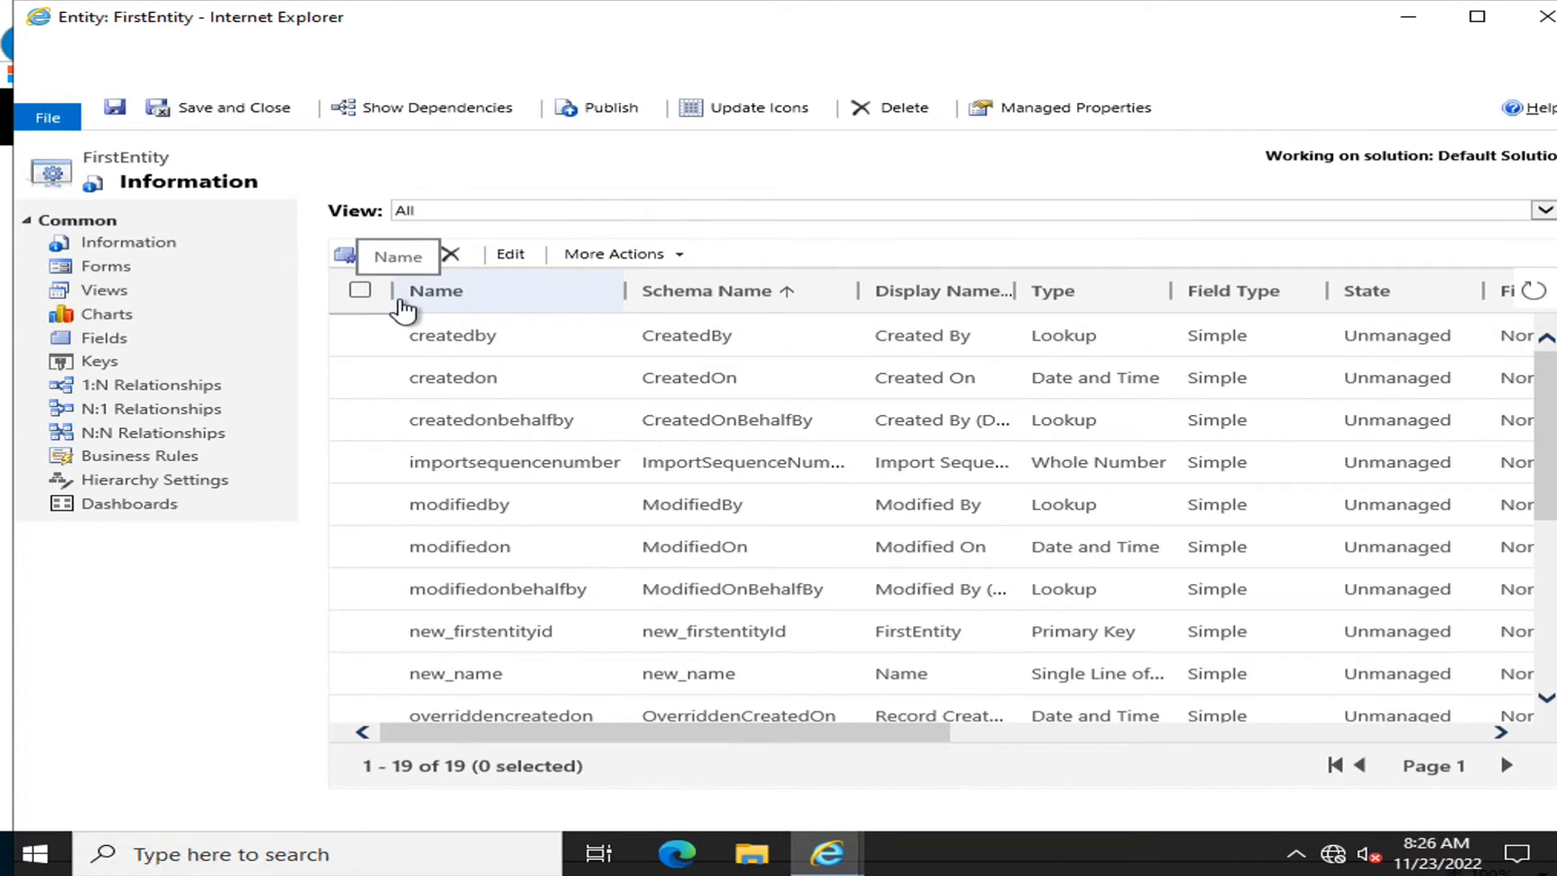
Start a new field for FirstEntity with the display name AppointmentDate.
{"action": "left_click", "coordinate": [371, 255]}
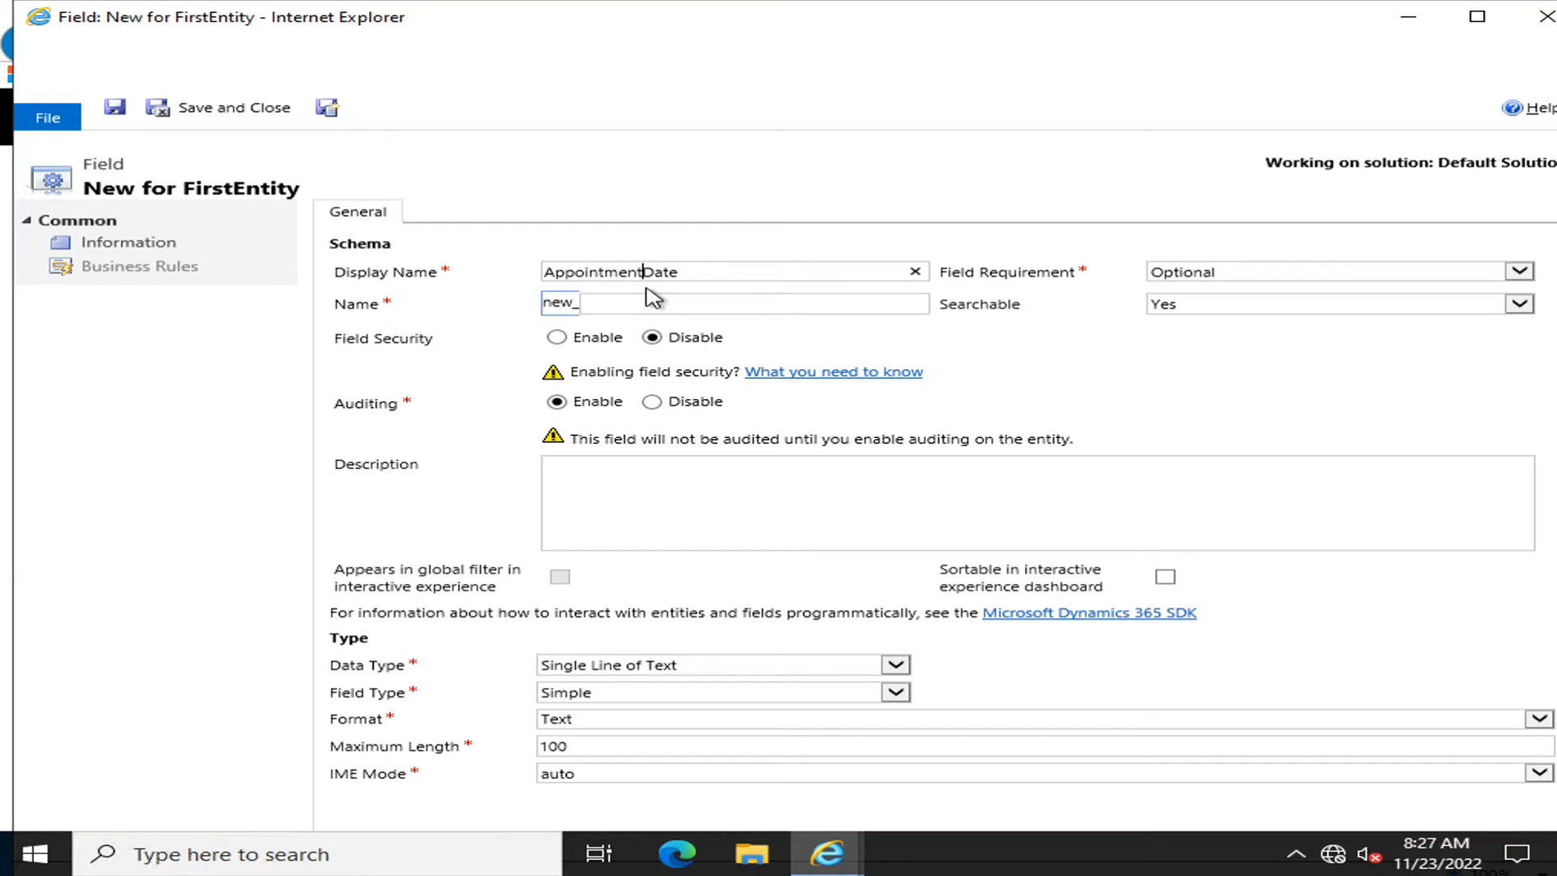
{"action": "key", "text": "Tab"}
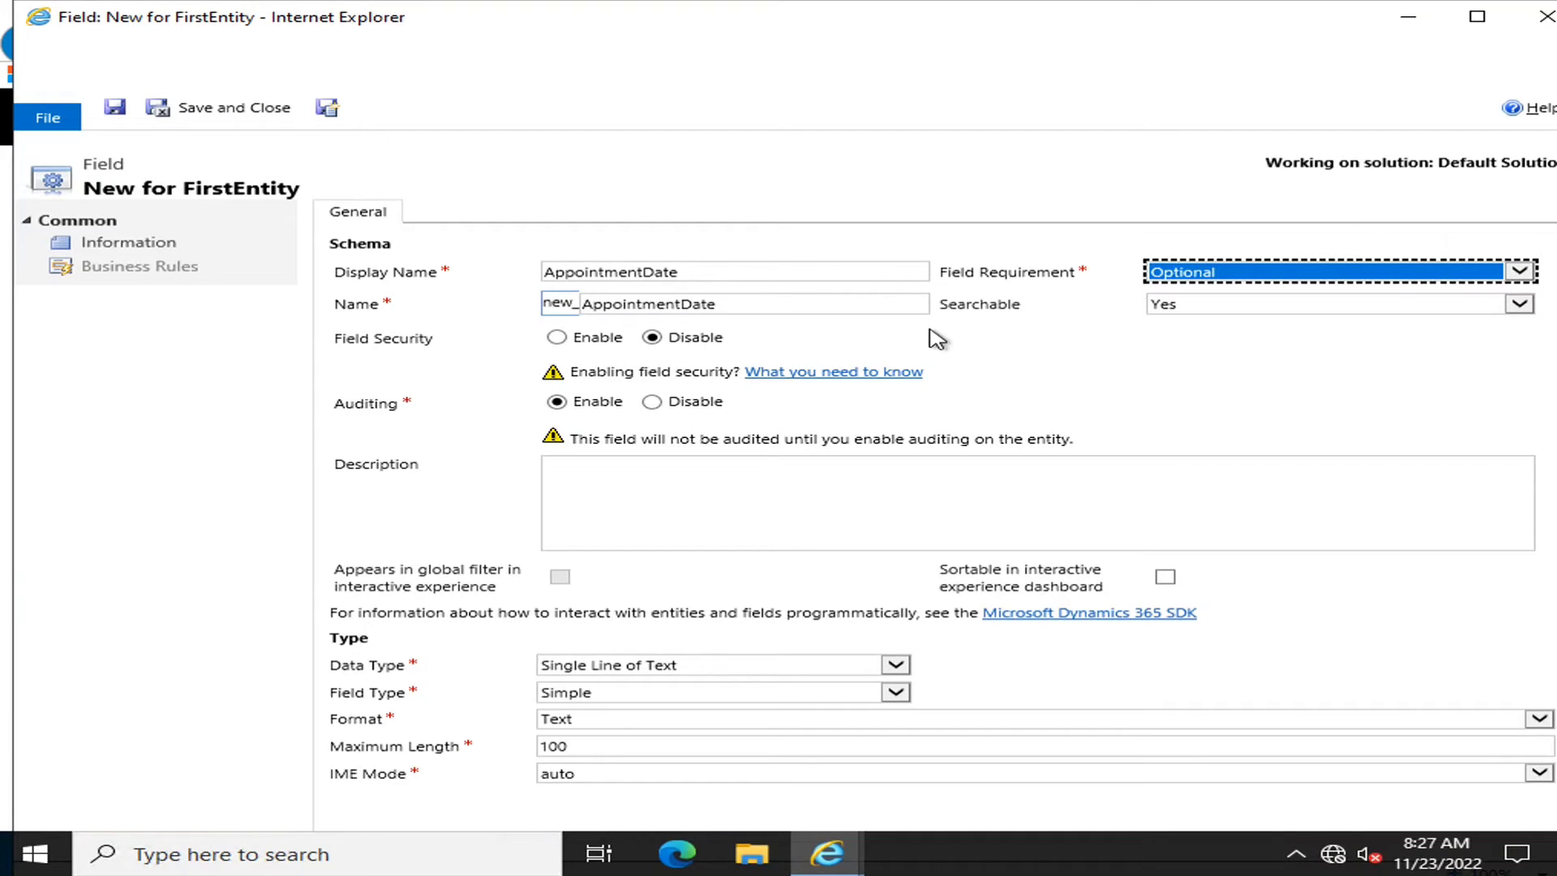
Set the AppointmentDate field's requirement to Business Required and its Searchable option to No.
{"action": "left_click", "coordinate": [1245, 280]}
{"action": "left_click", "coordinate": [1245, 280]}
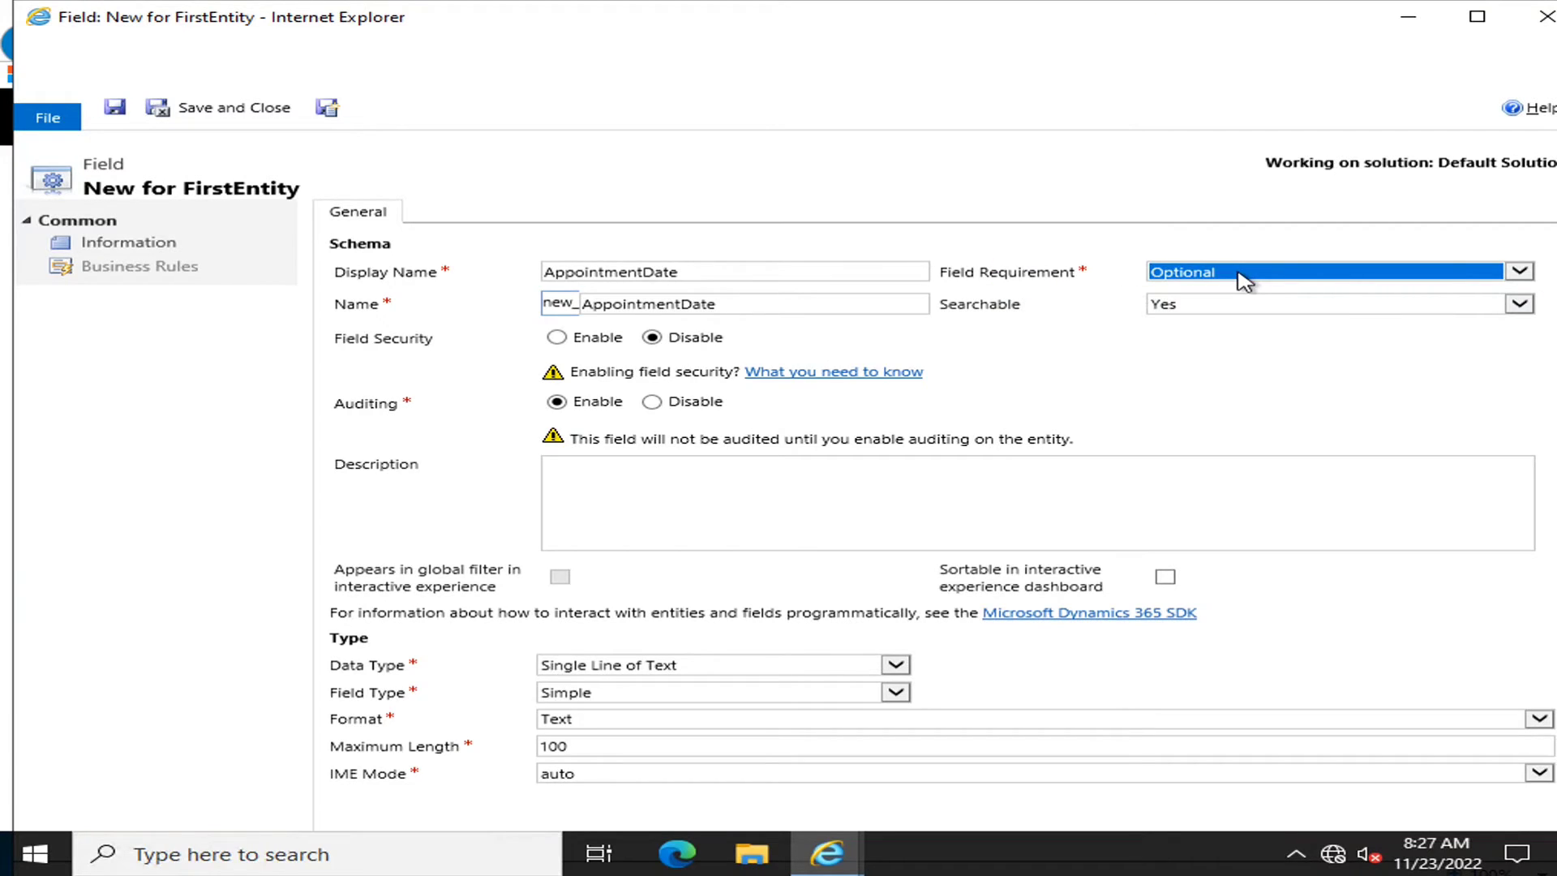
{"action": "left_click", "coordinate": [1244, 280]}
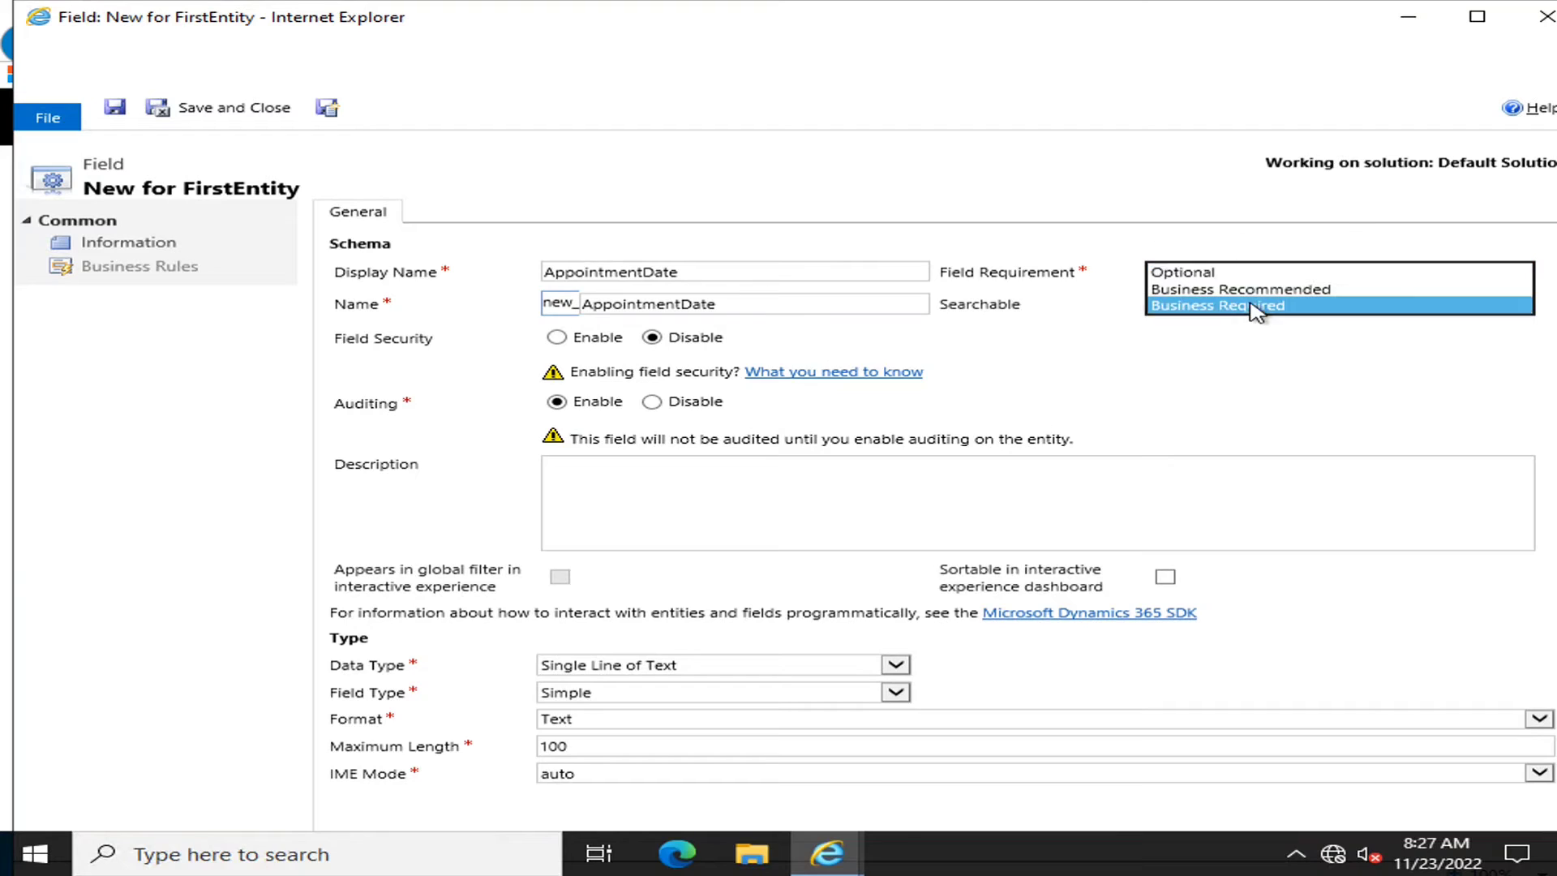
{"action": "left_click", "coordinate": [1253, 306]}
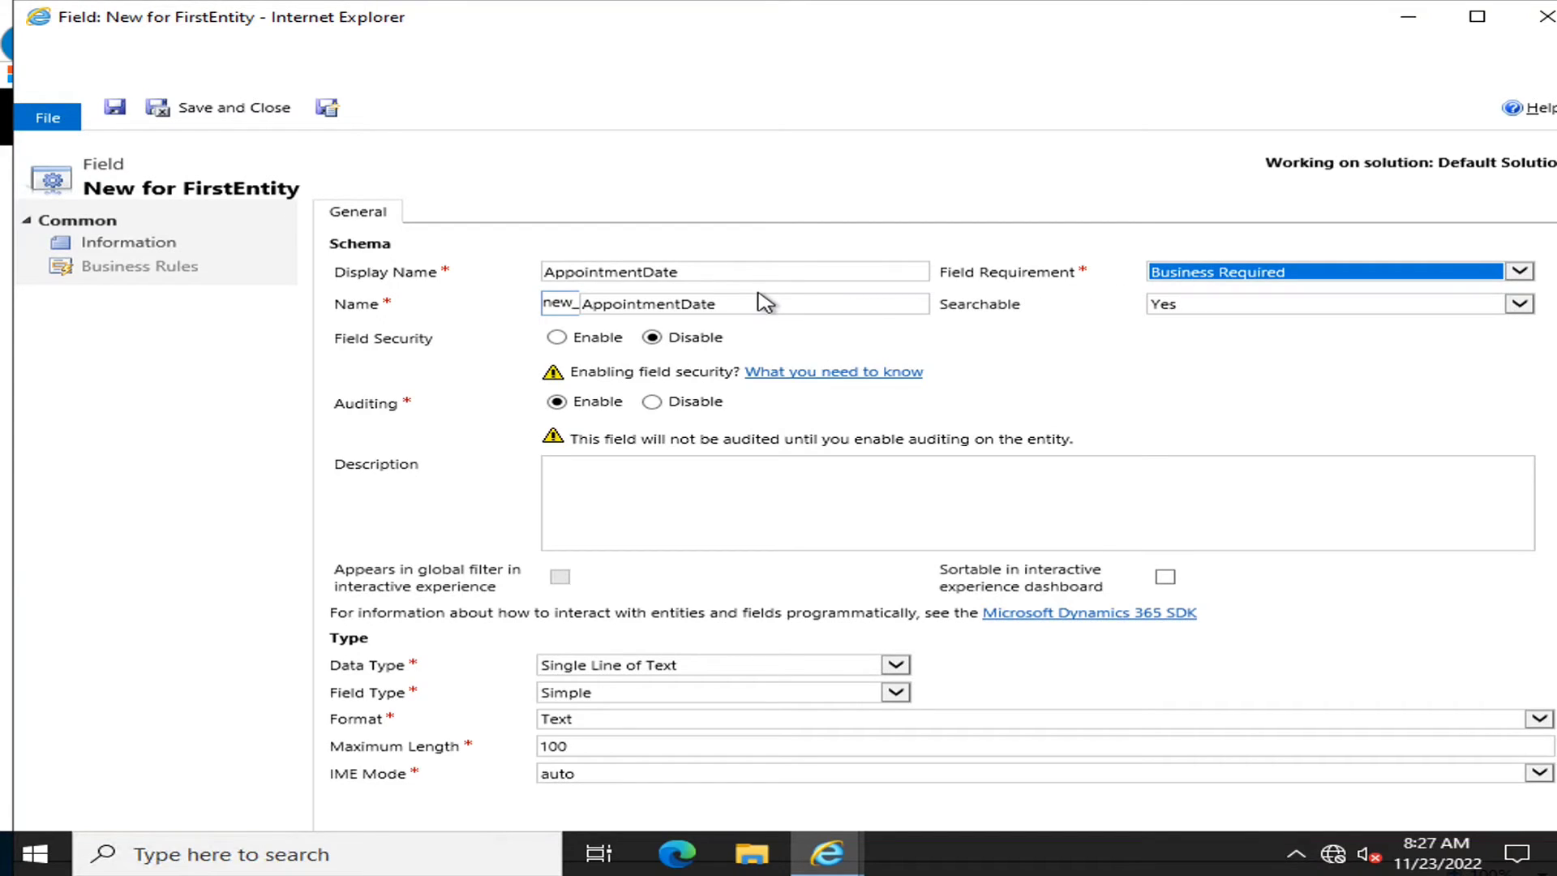
{"action": "left_click", "coordinate": [1202, 312]}
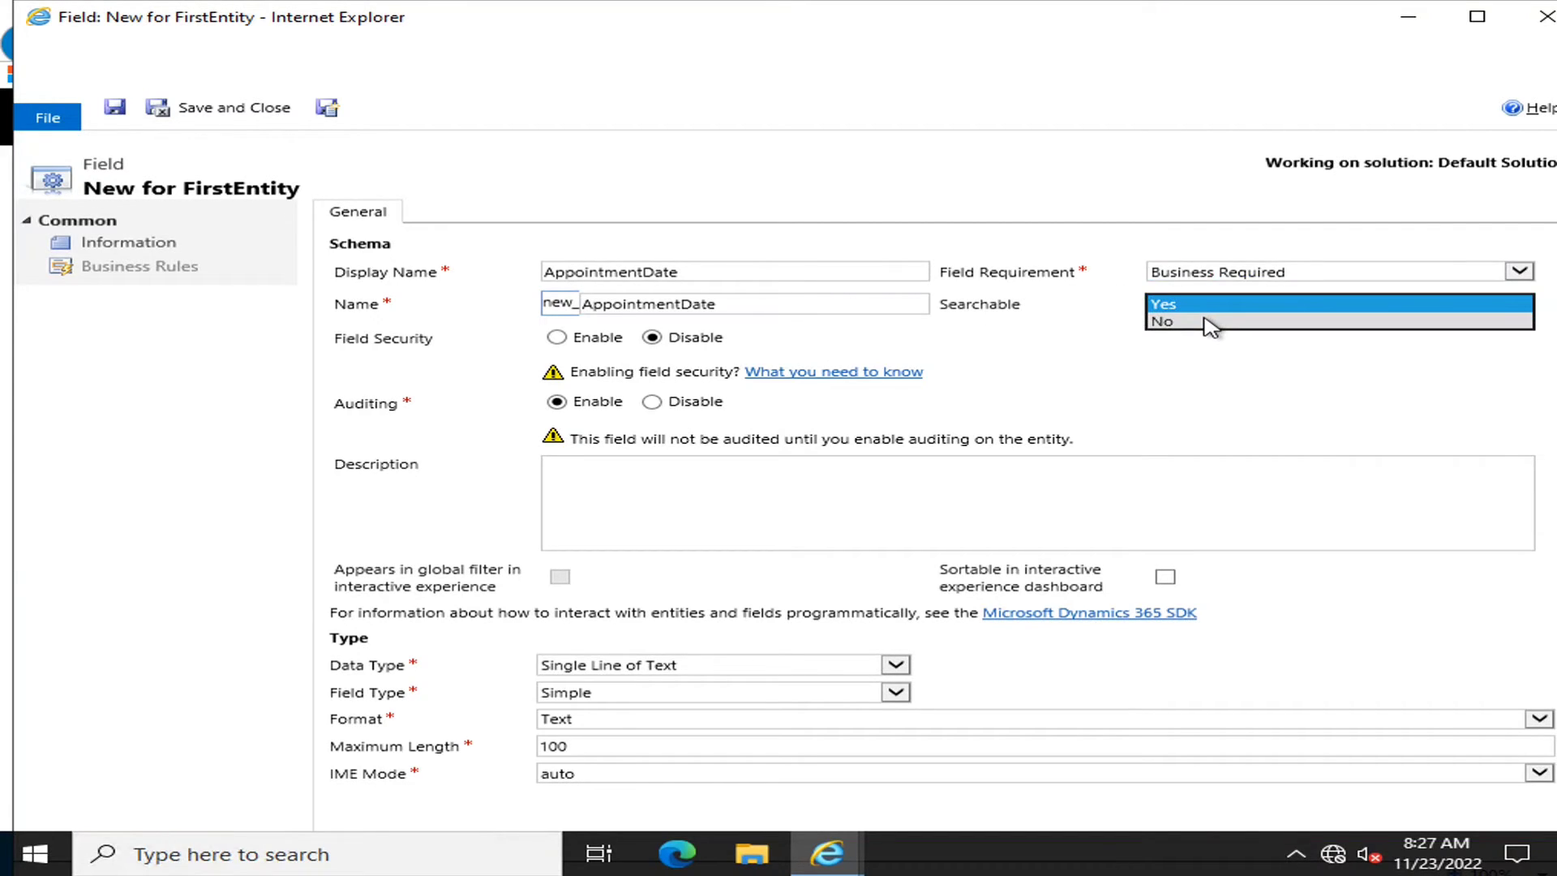
{"action": "left_click", "coordinate": [1209, 314]}
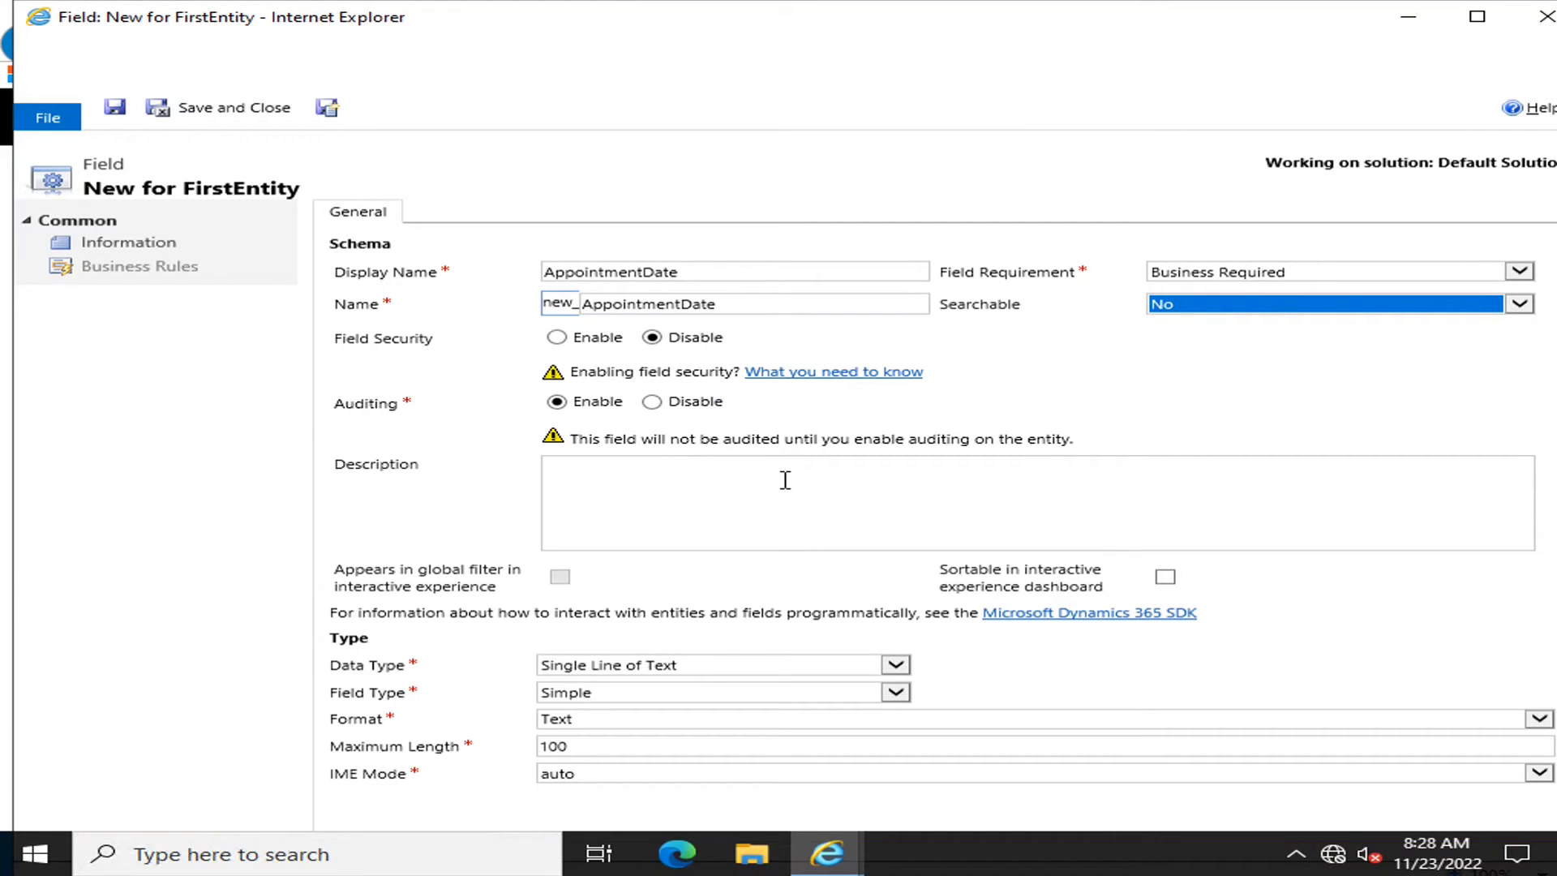
Switch AppointmentDate's auditing off and back on, and set its data type to Date and Time.
{"action": "left_click", "coordinate": [652, 401]}
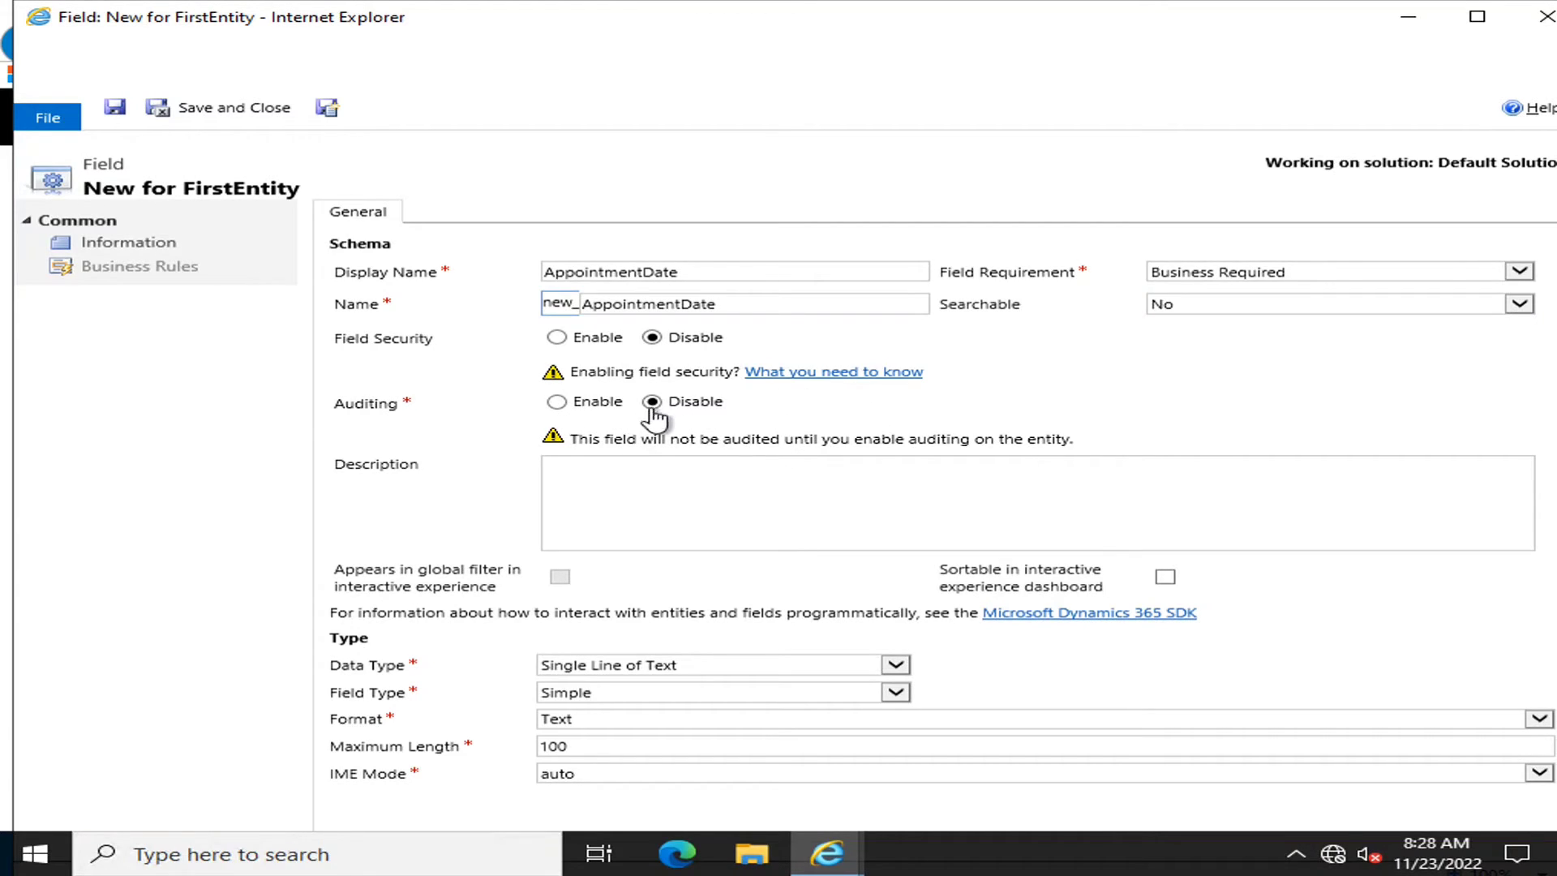
{"action": "left_click", "coordinate": [557, 402]}
{"action": "left_click", "coordinate": [655, 676]}
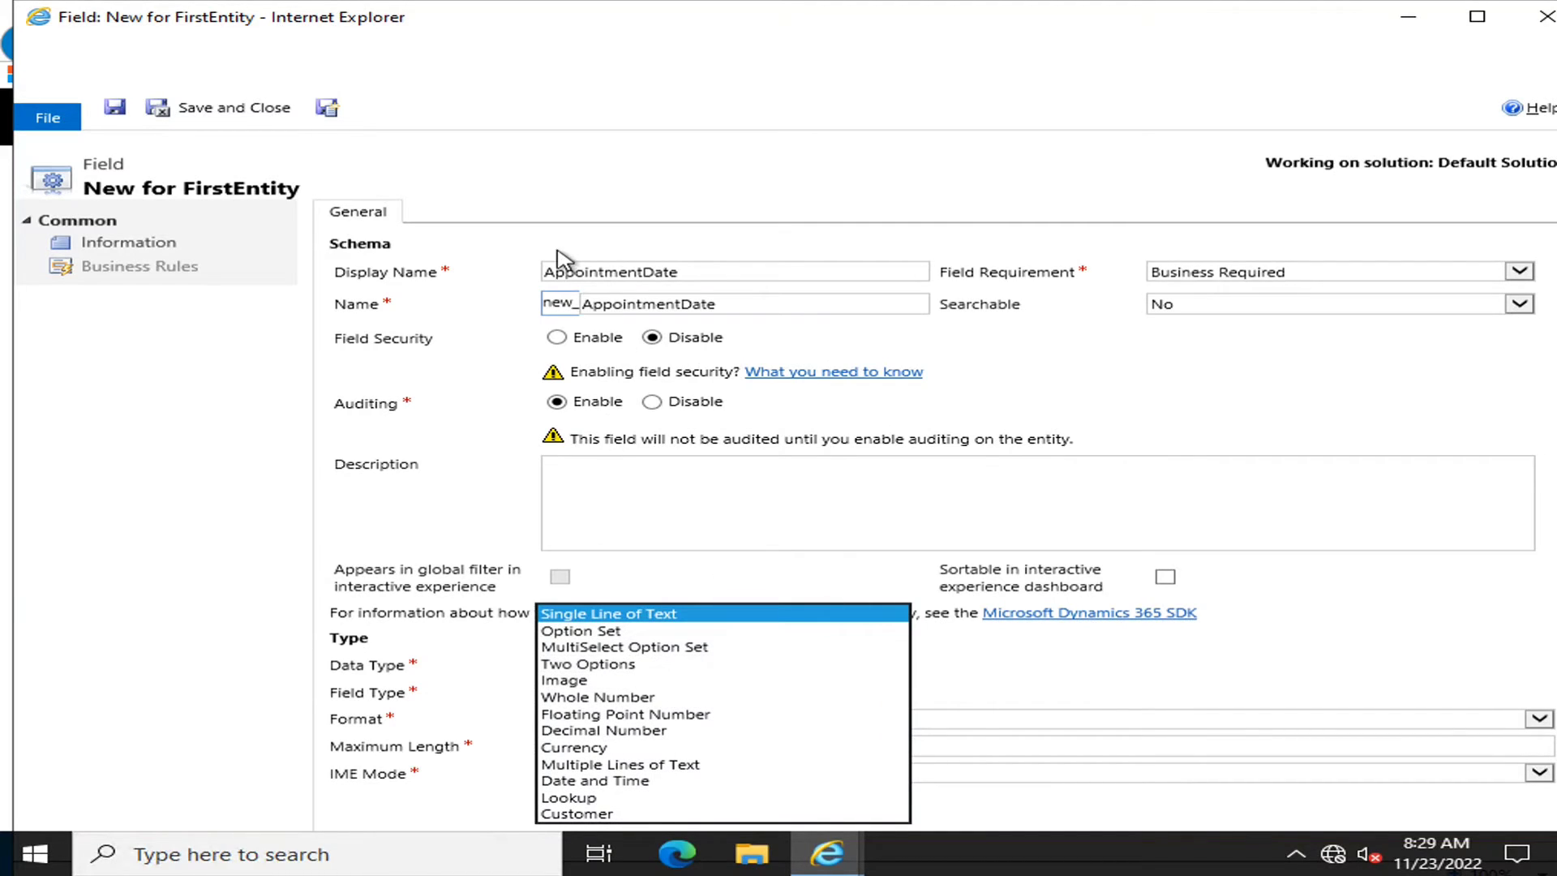
{"action": "left_click", "coordinate": [597, 781]}
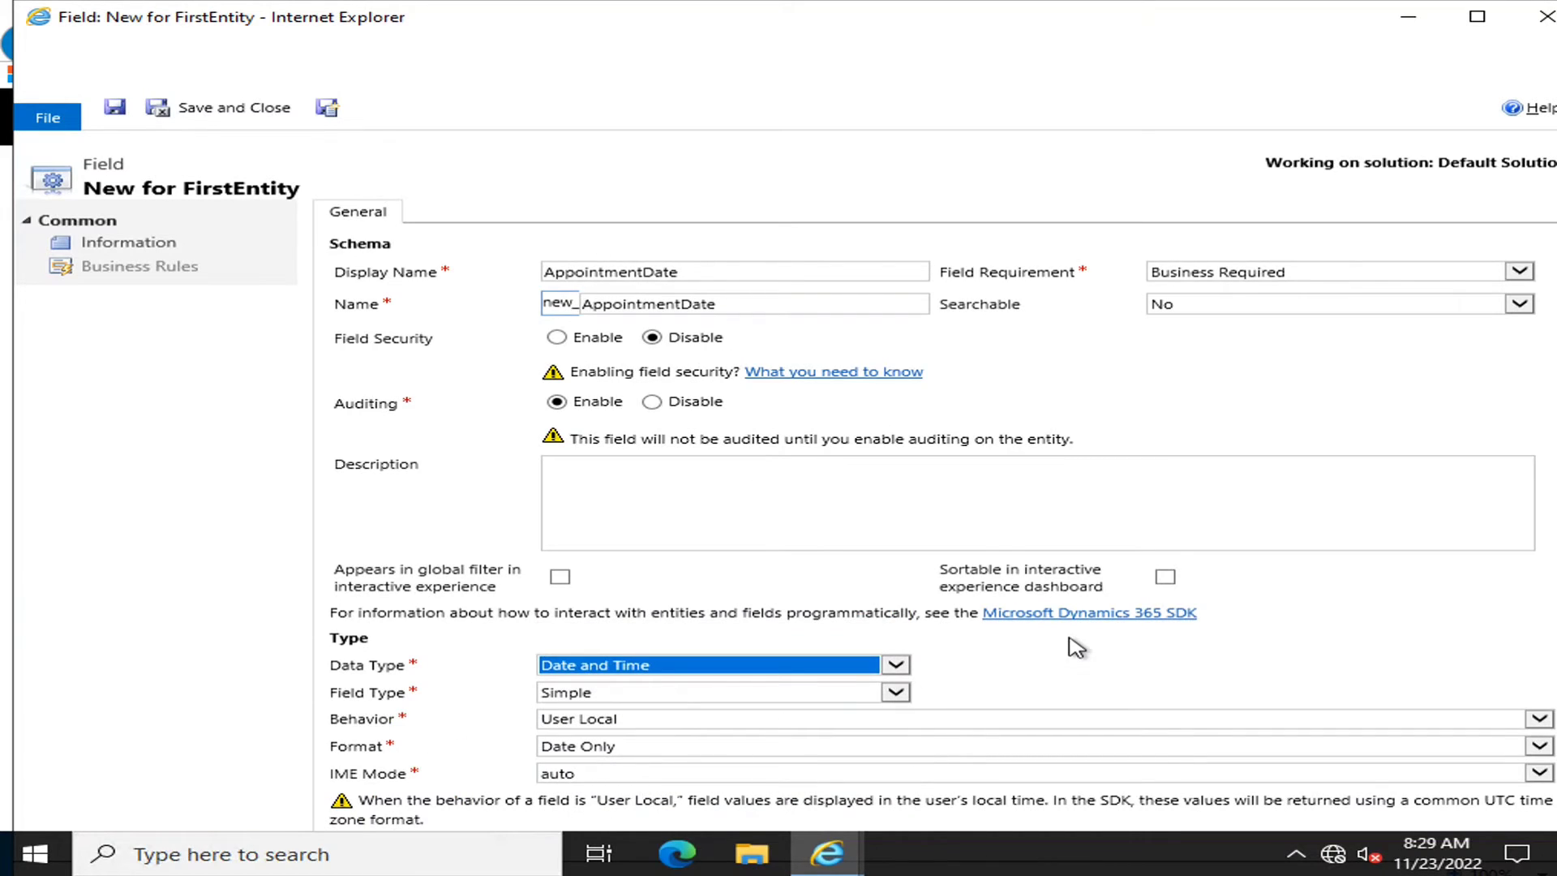
Try the Calculated field type for AppointmentDate and return it to Simple.
{"action": "left_click", "coordinate": [631, 698]}
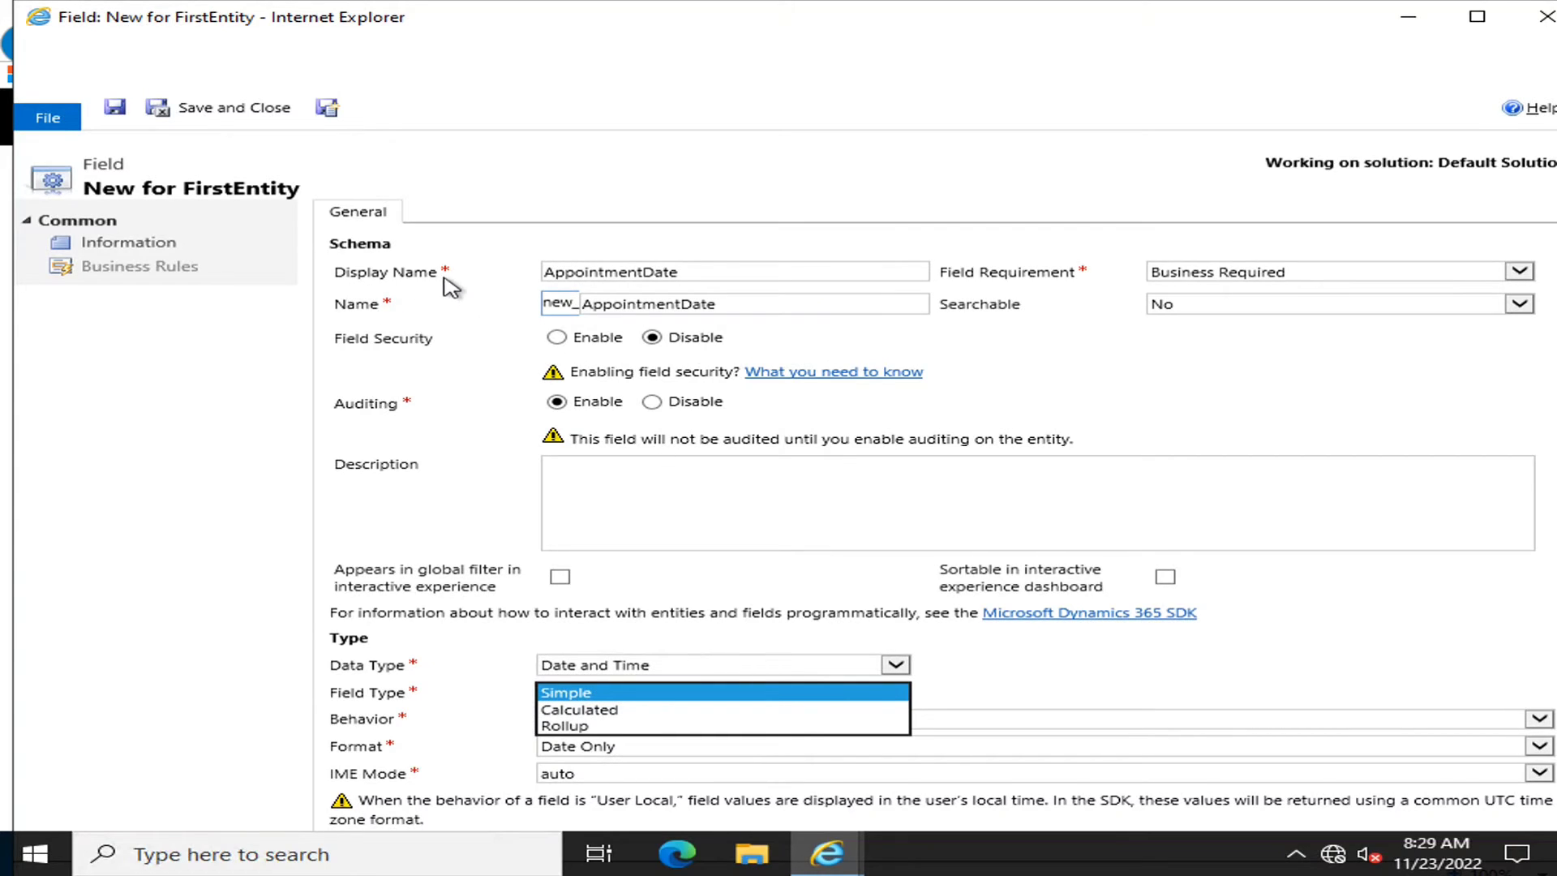
{"action": "left_click", "coordinate": [607, 715]}
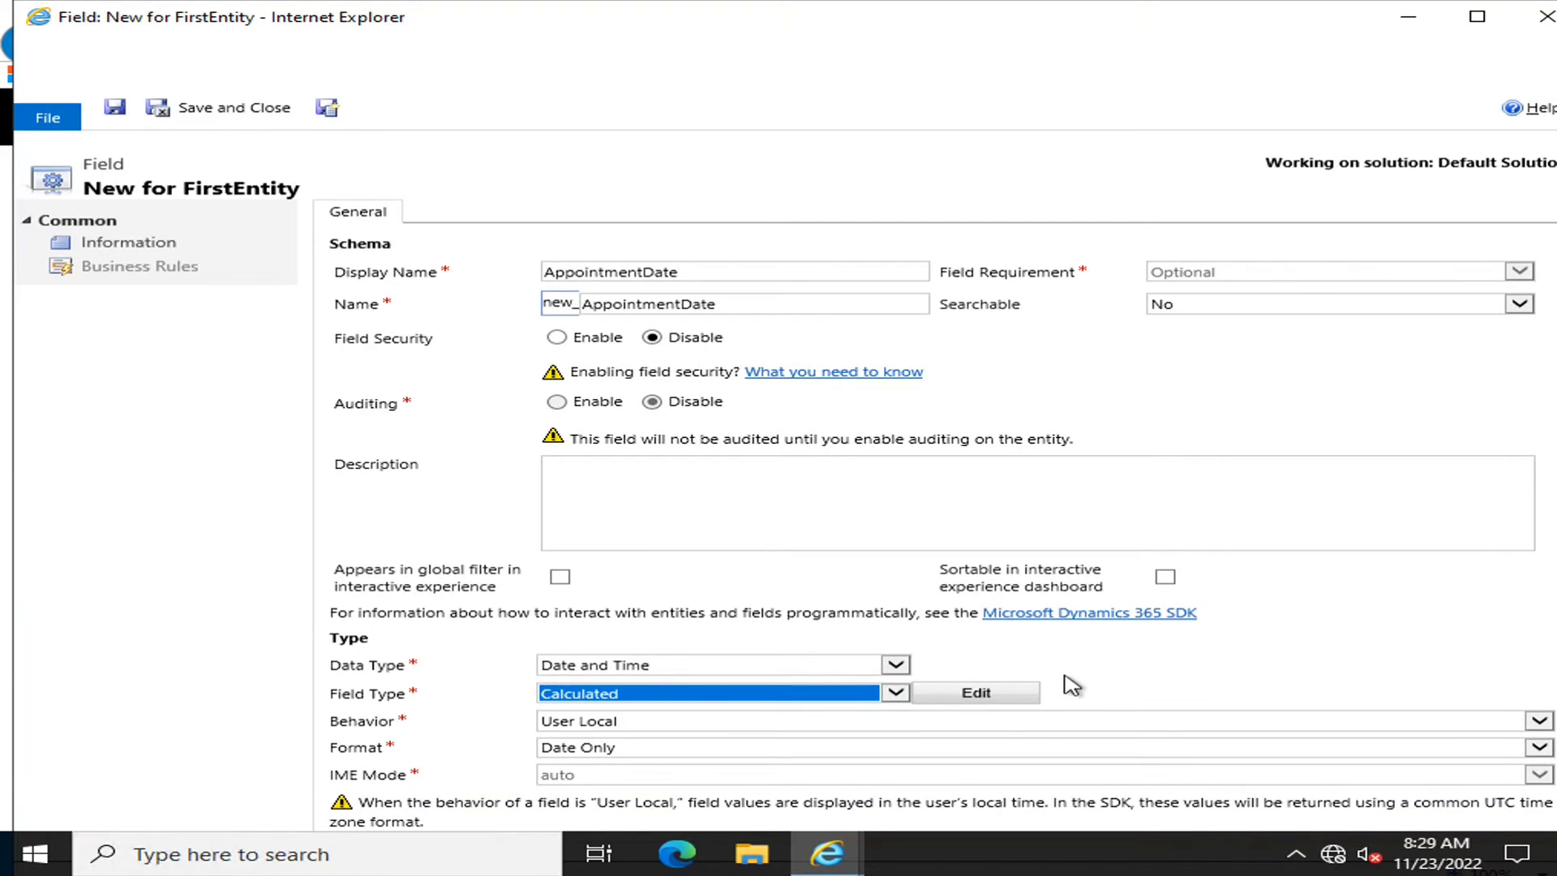
{"action": "left_click", "coordinate": [896, 693]}
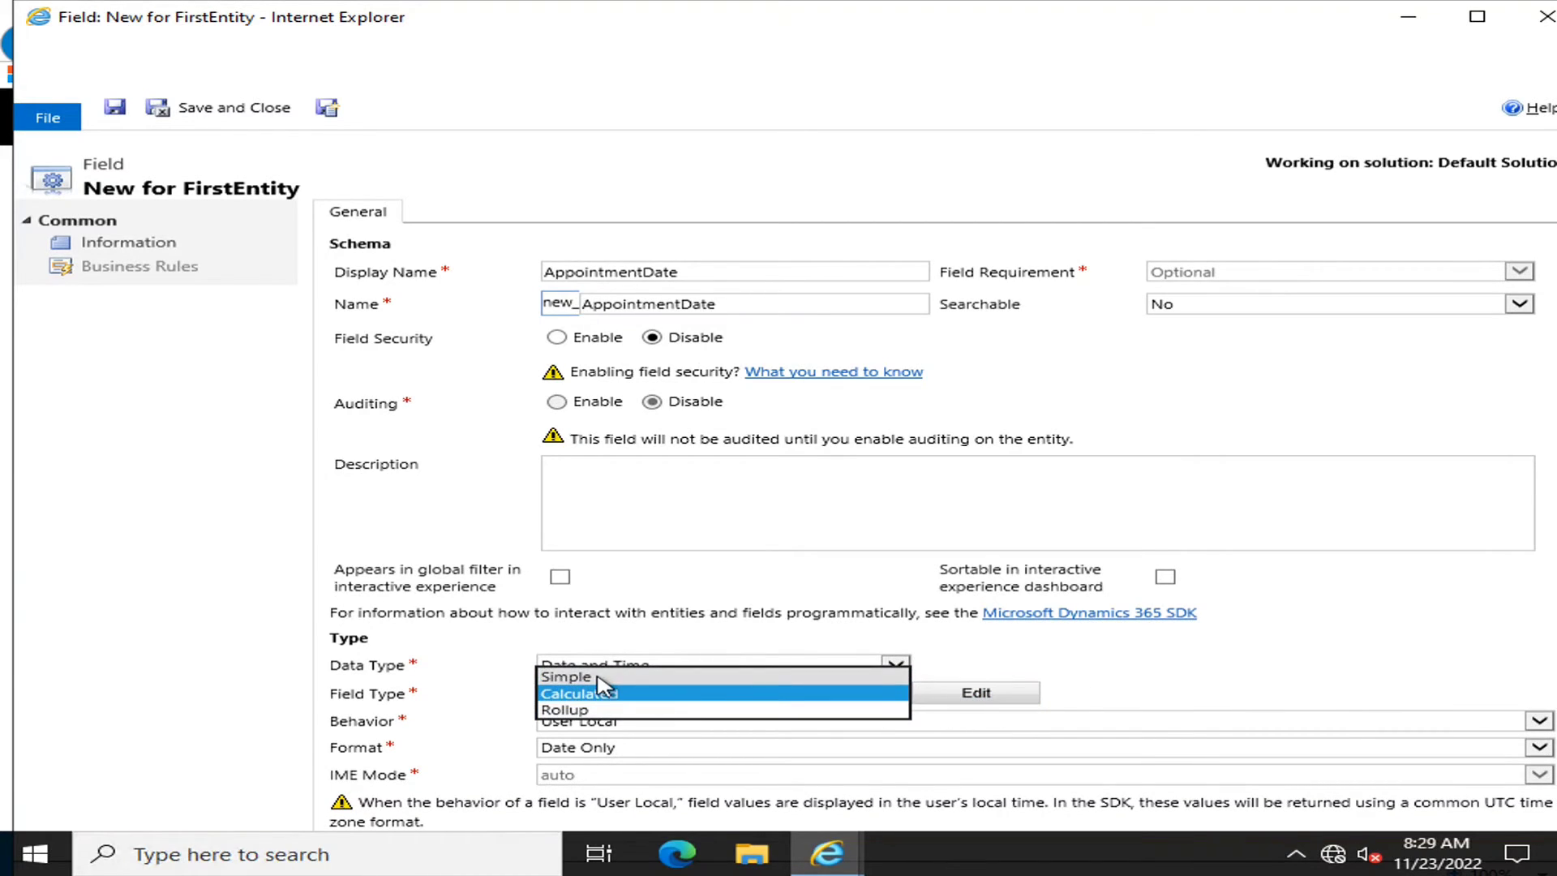
{"action": "left_click", "coordinate": [819, 674]}
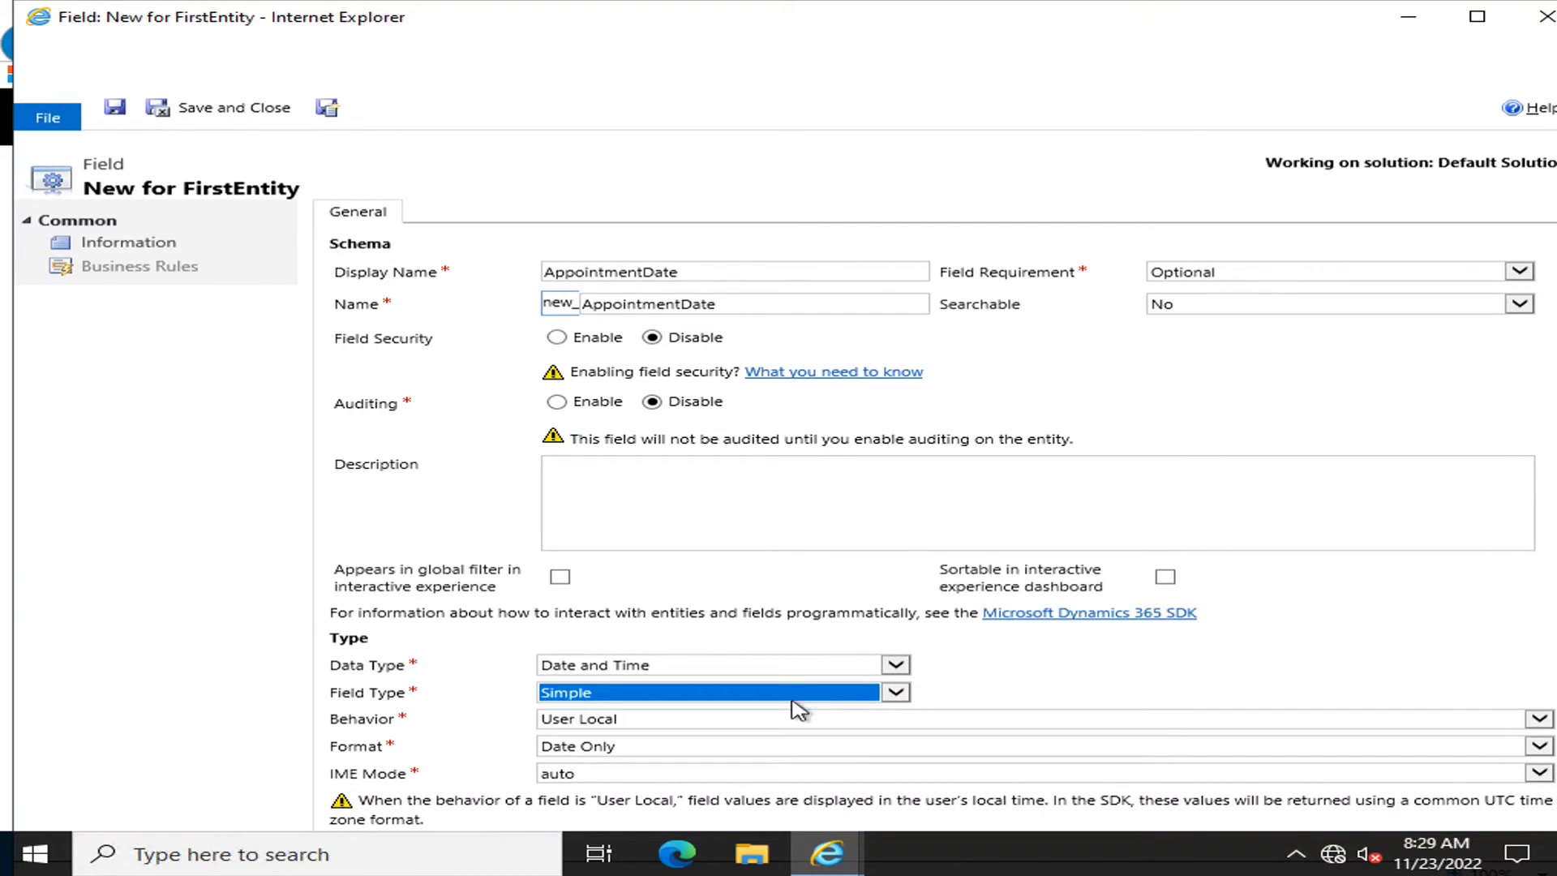
Choose Date Only as AppointmentDate's format, check the remaining type settings, and place the cursor in the empty description.
{"action": "left_click", "coordinate": [648, 748]}
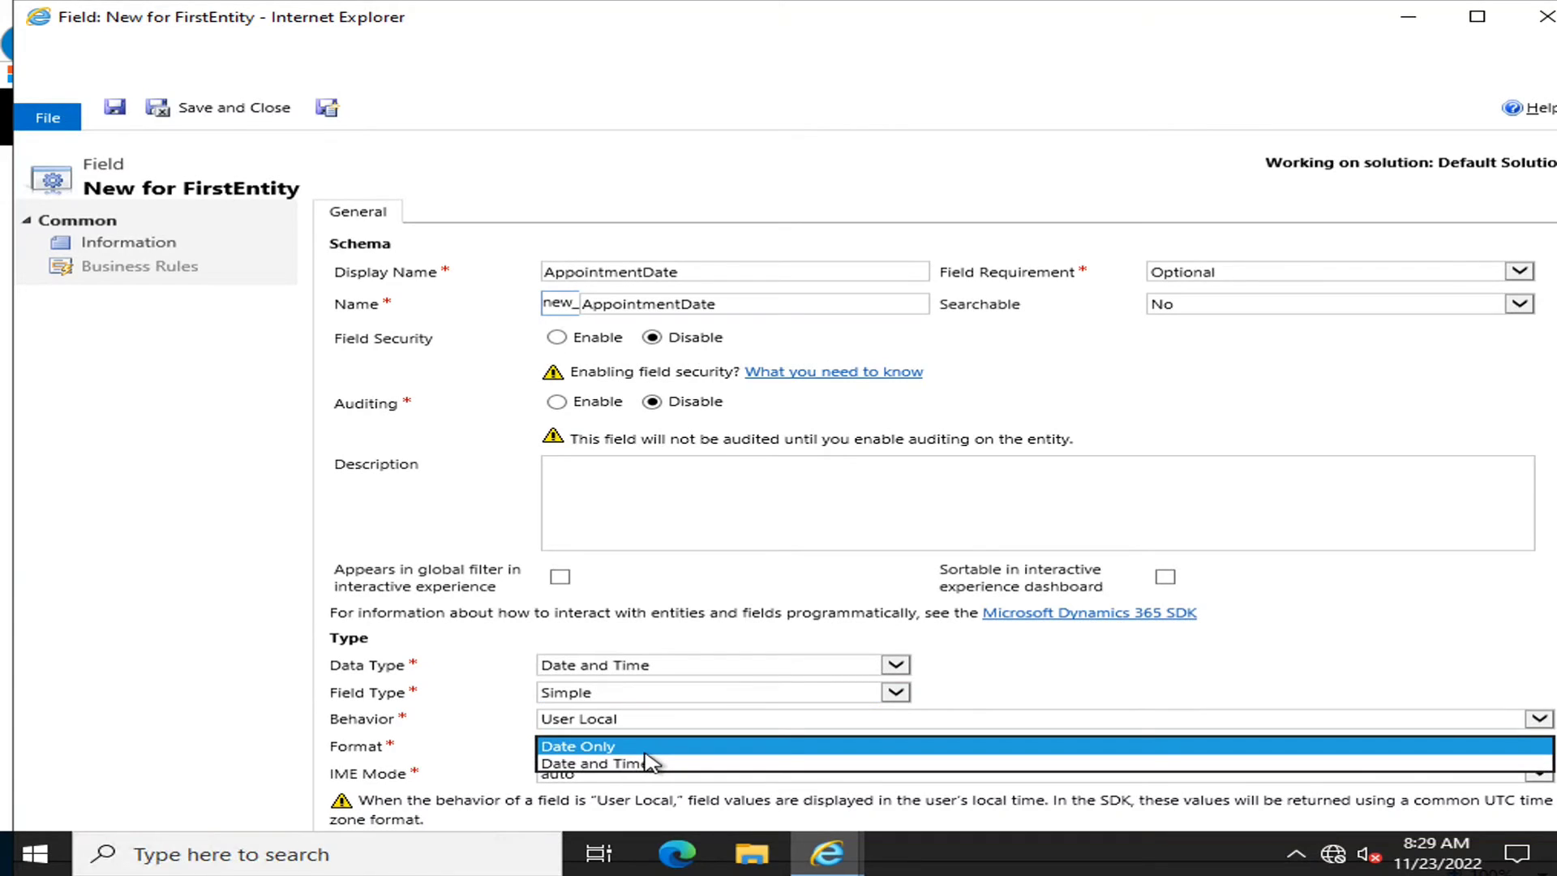
{"action": "left_click", "coordinate": [590, 746]}
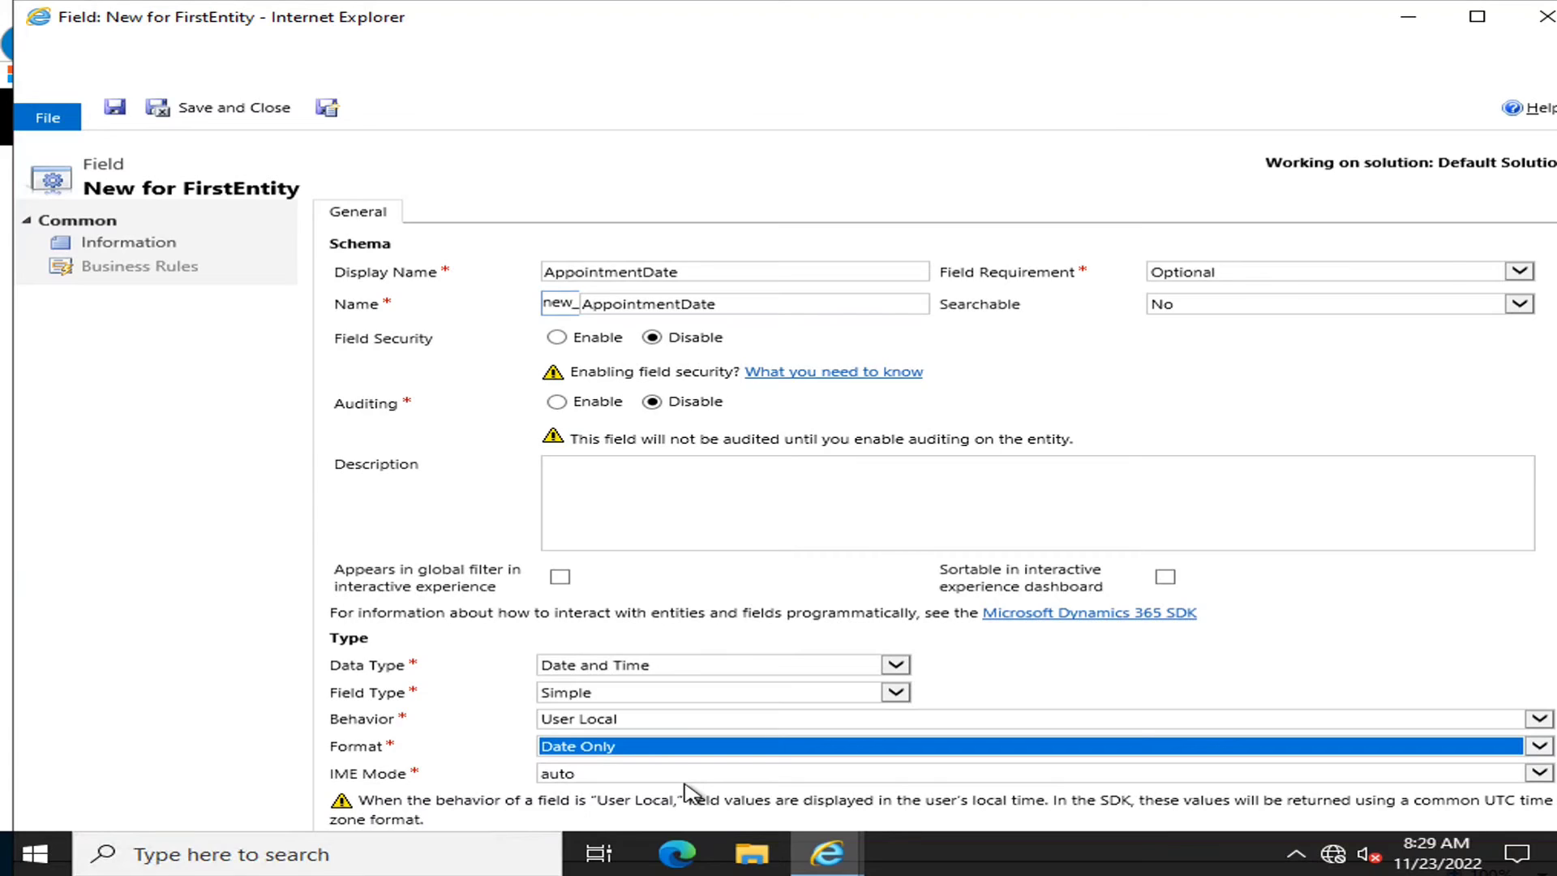
{"action": "scroll", "coordinate": [687, 752], "scroll_direction": "down", "scroll_amount": 1}
{"action": "scroll", "coordinate": [639, 743], "scroll_direction": "up", "scroll_amount": 1}
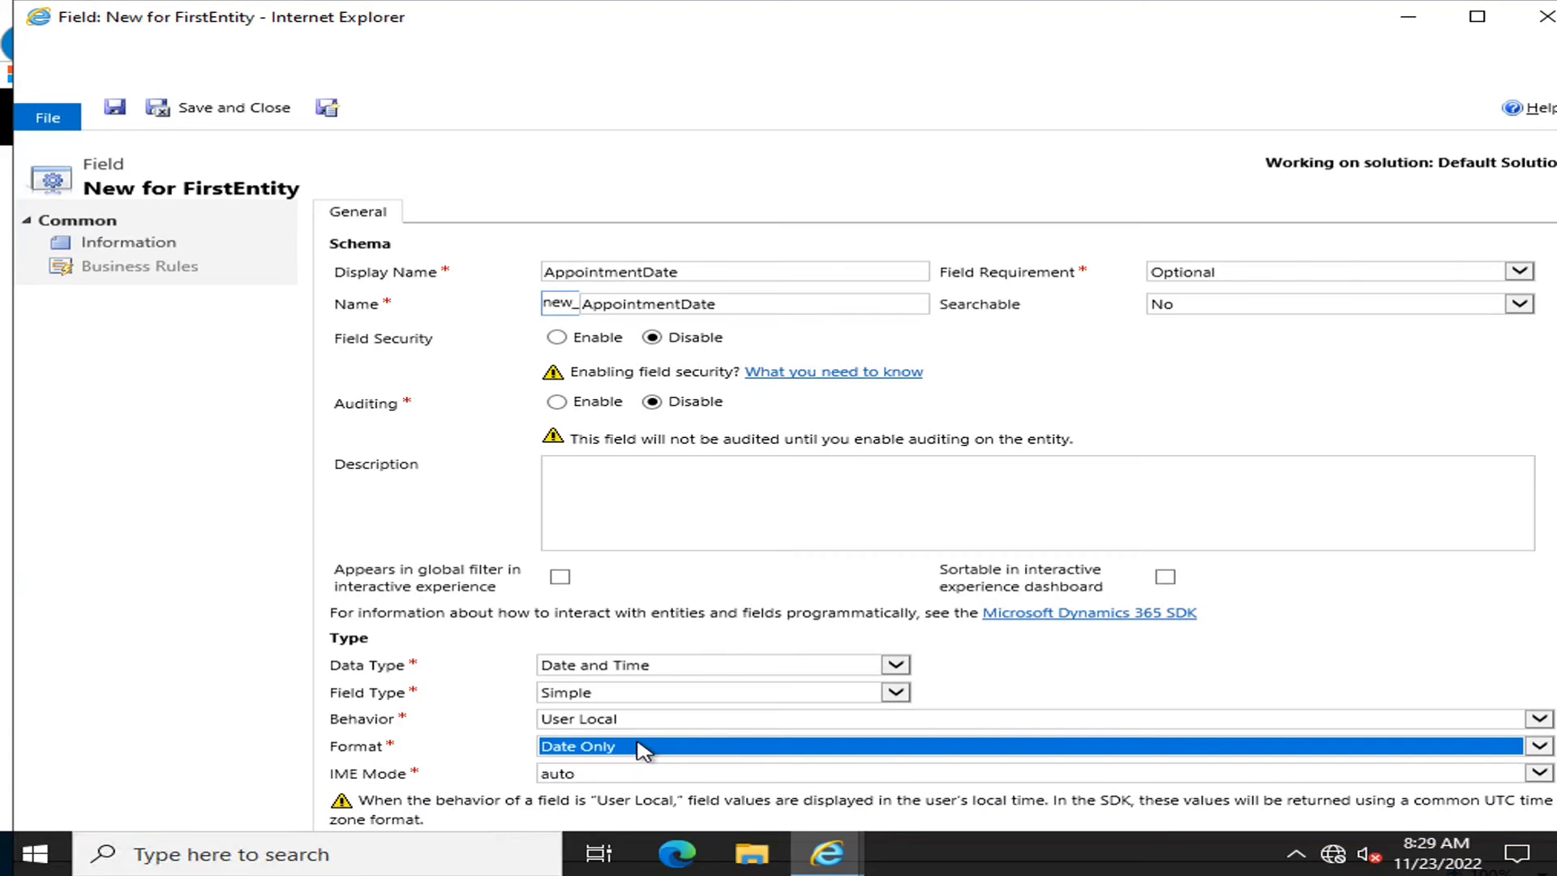
{"action": "left_click", "coordinate": [959, 480]}
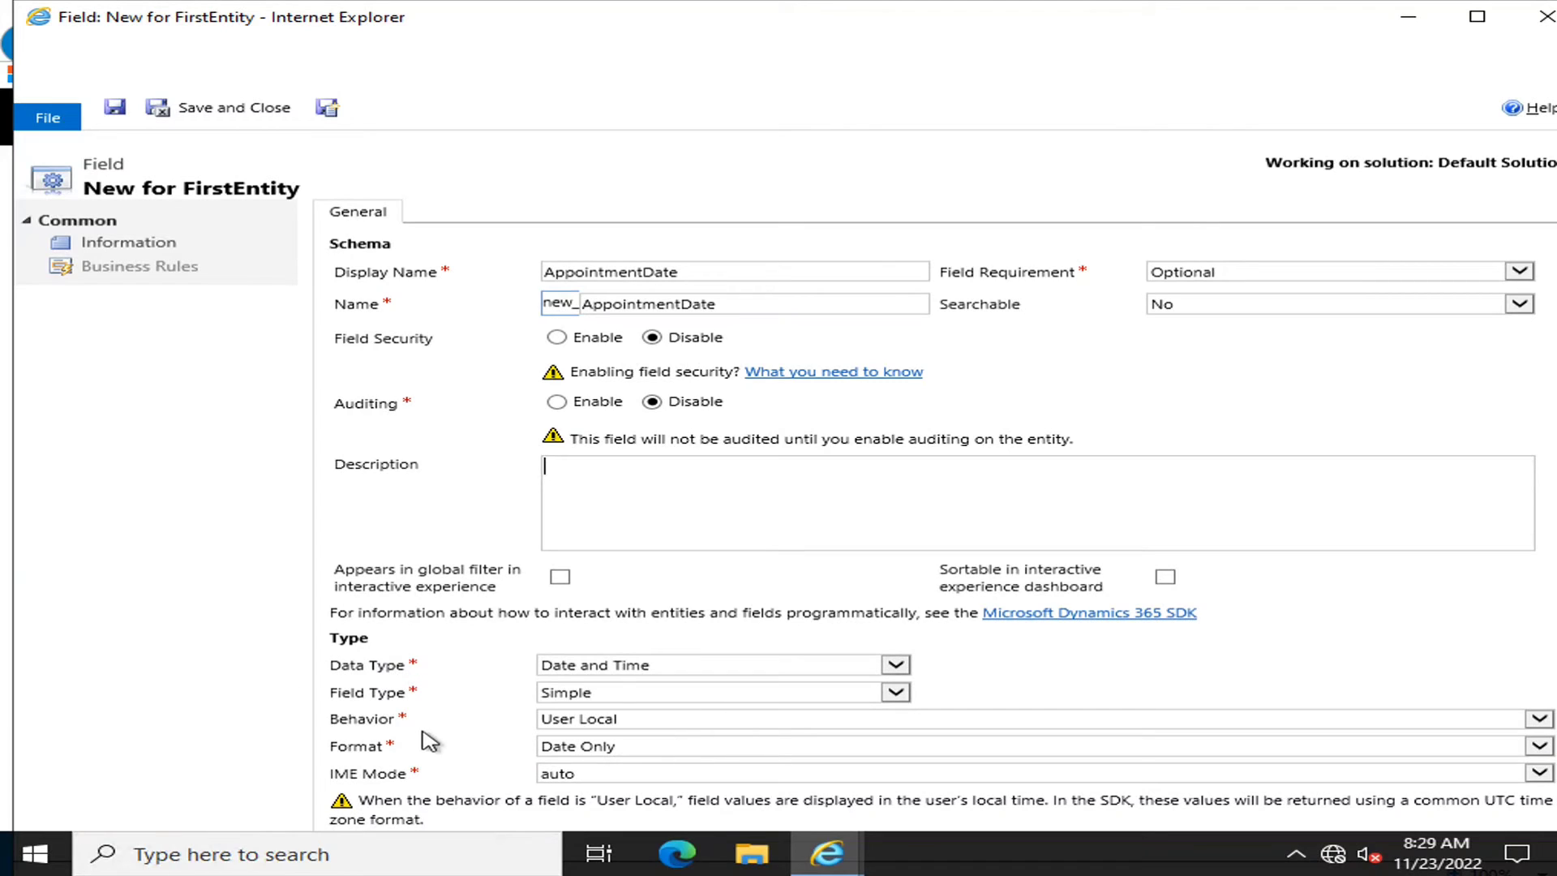
Save the AppointmentDate field, view its business rules, and save and close the field form.
{"action": "left_click", "coordinate": [104, 109]}
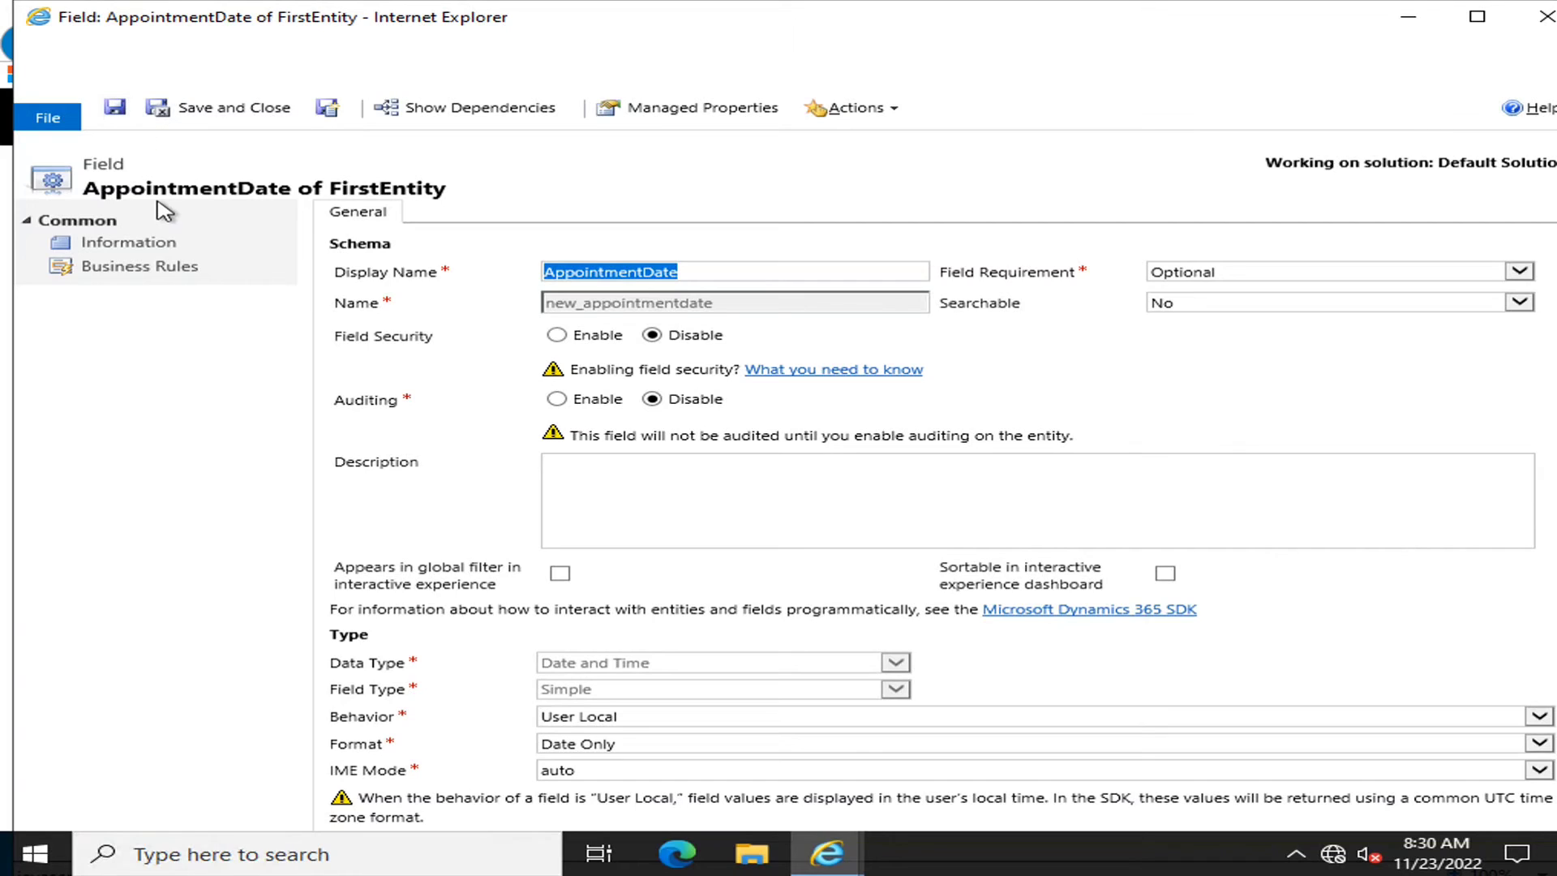
{"action": "left_click", "coordinate": [142, 270]}
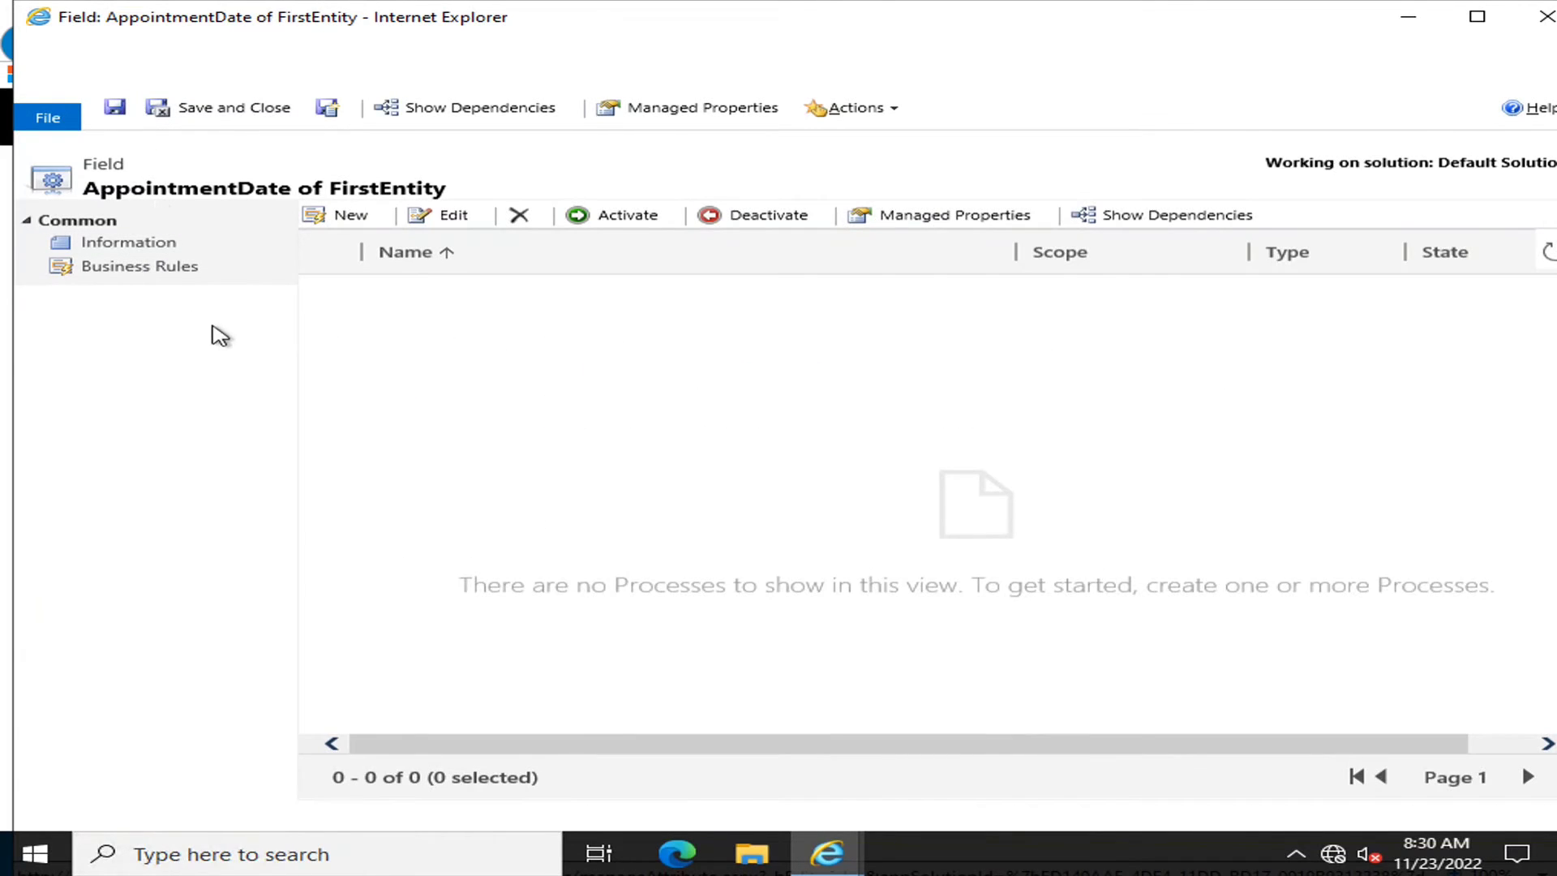
{"action": "left_click", "coordinate": [98, 244]}
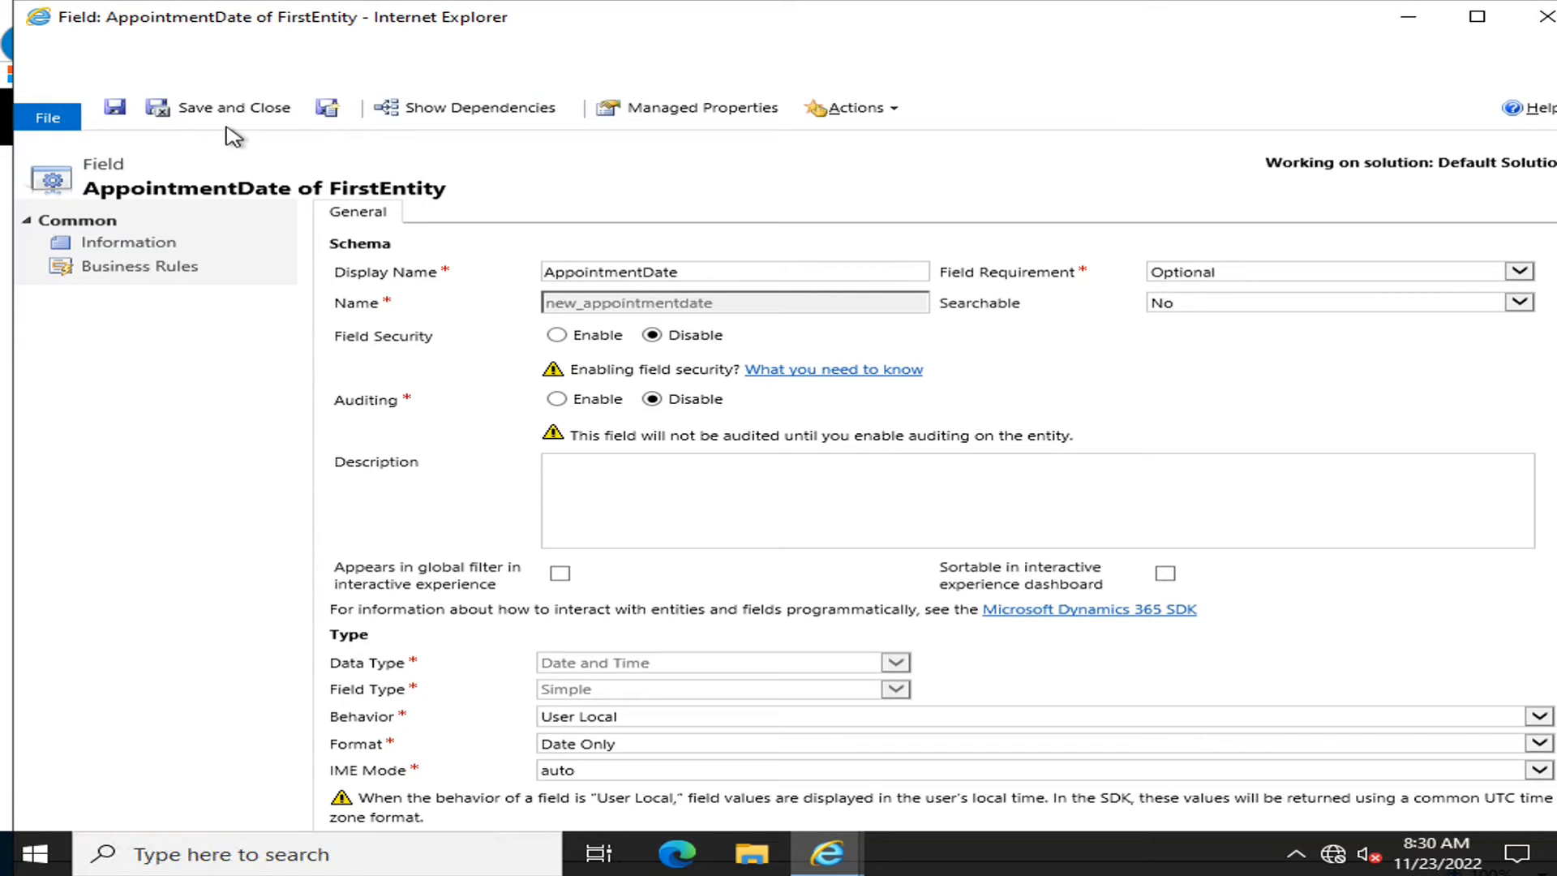
{"action": "left_click", "coordinate": [203, 111]}
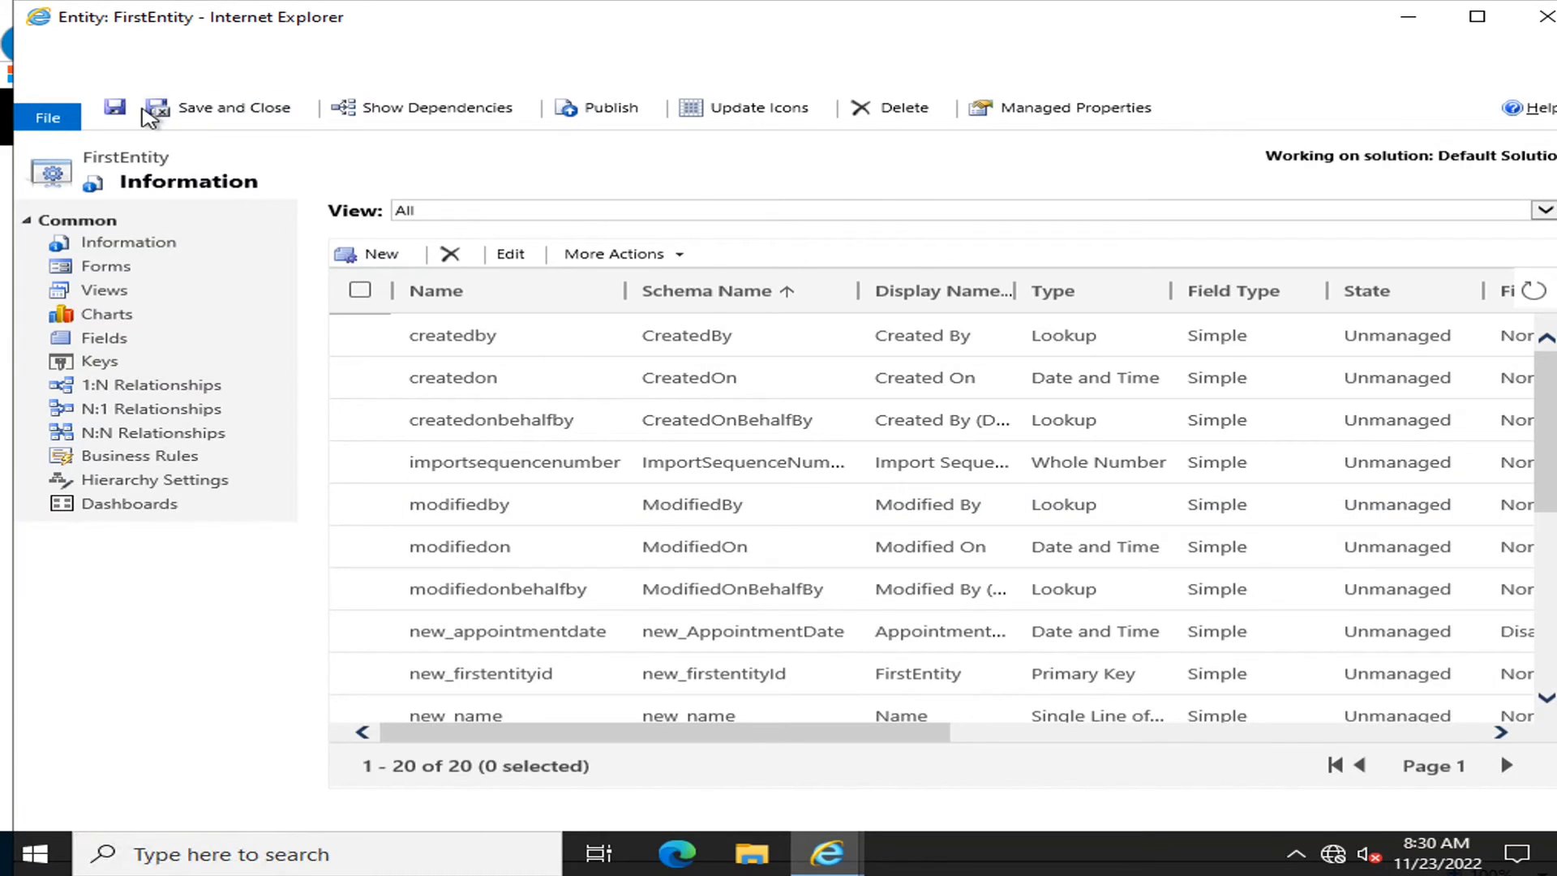
Save and publish FirstEntity, and publish all customizations in the Default Solution.
{"action": "left_click", "coordinate": [118, 112]}
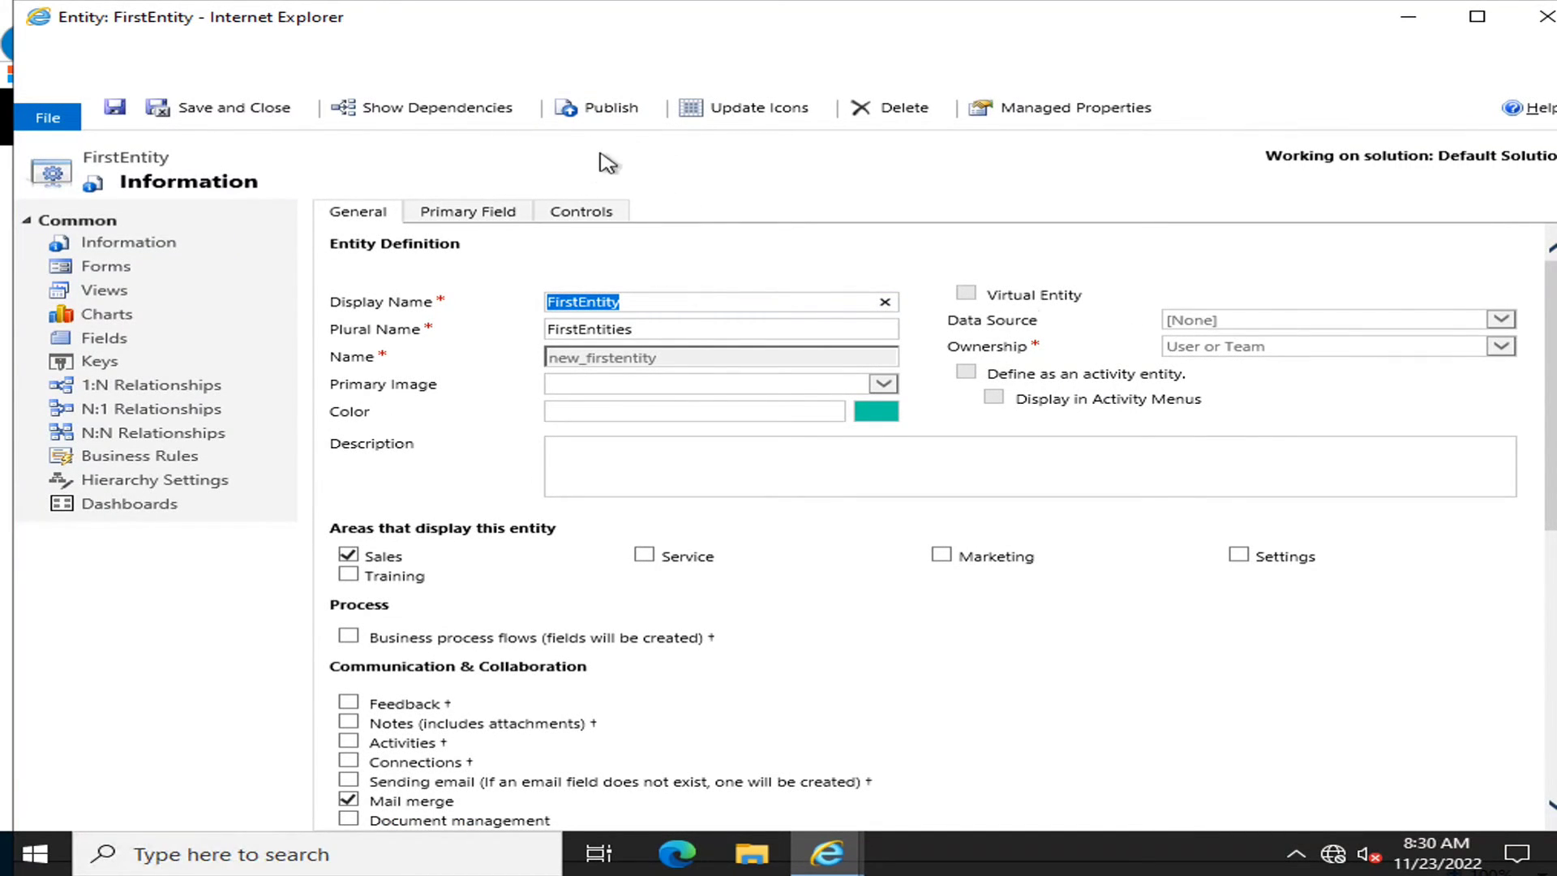
{"action": "left_click", "coordinate": [621, 114]}
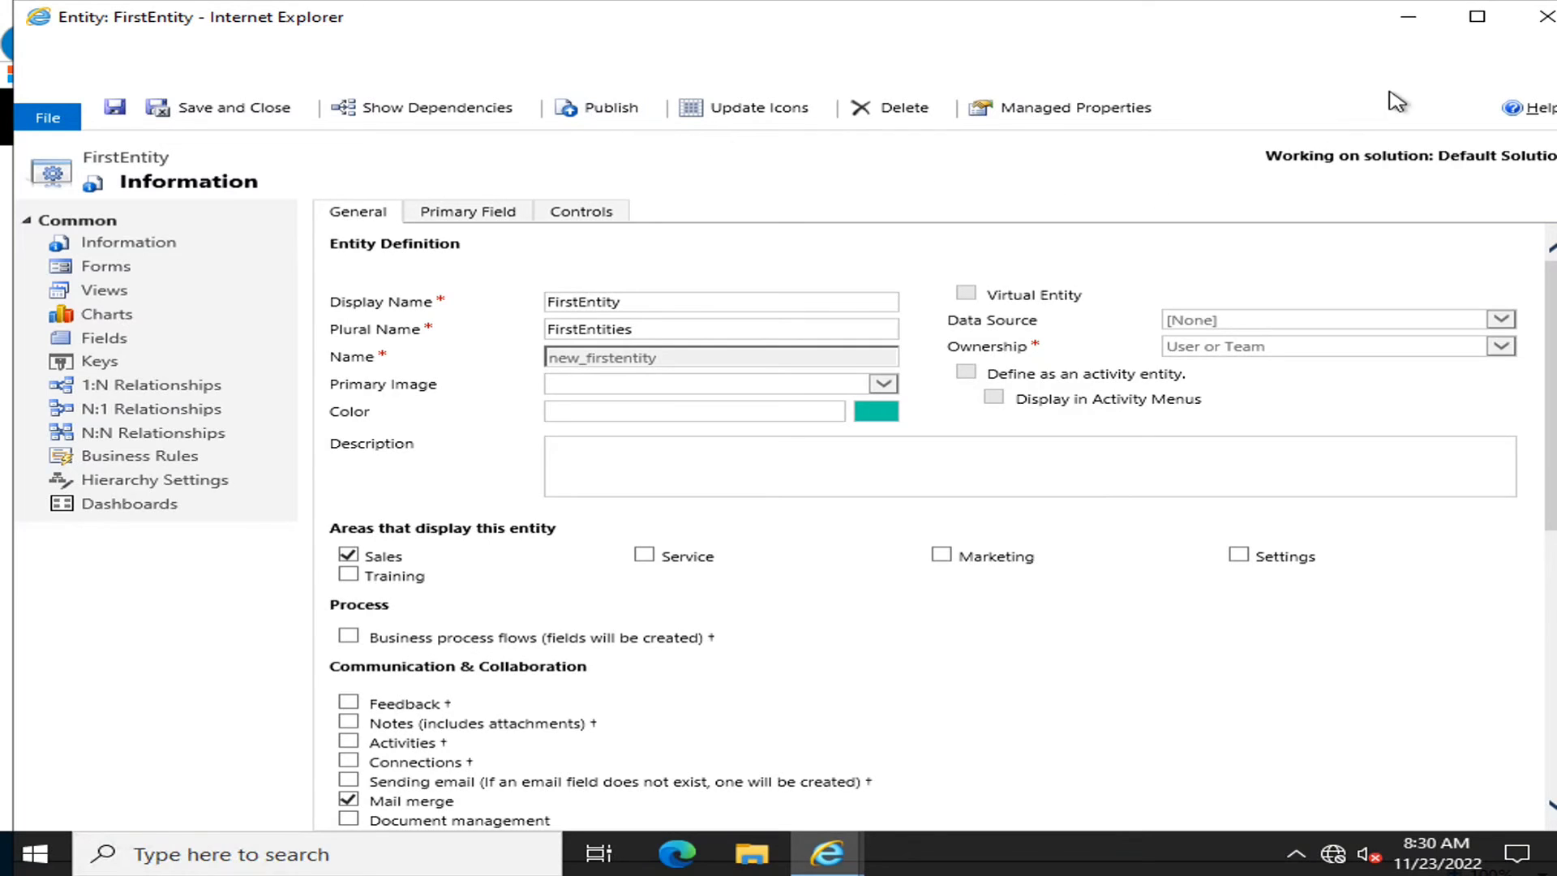
{"action": "left_click", "coordinate": [1408, 18]}
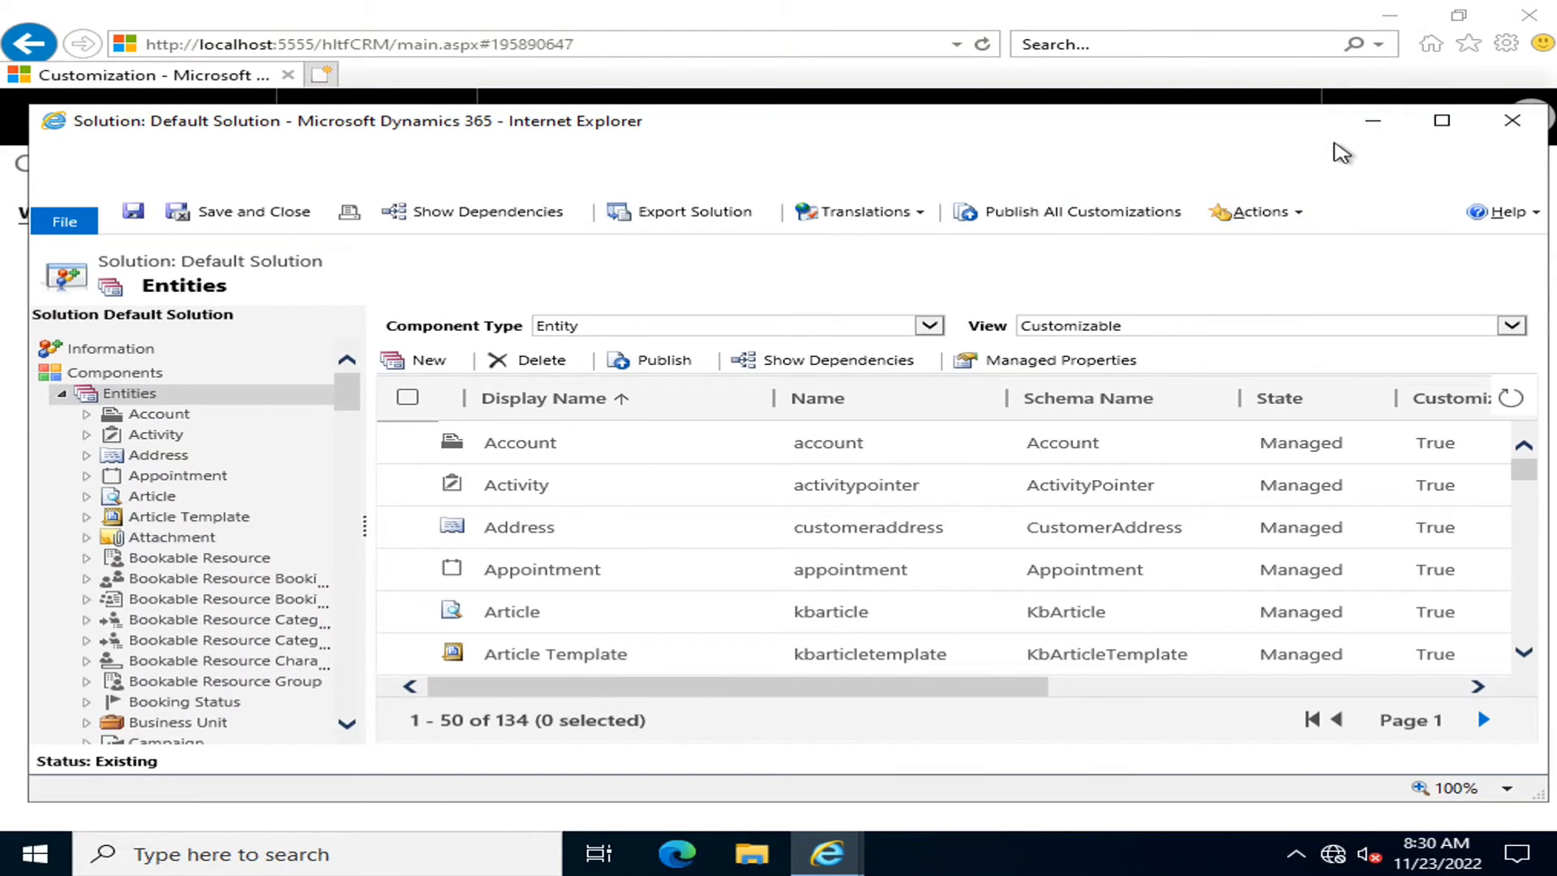
{"action": "left_click", "coordinate": [1040, 212]}
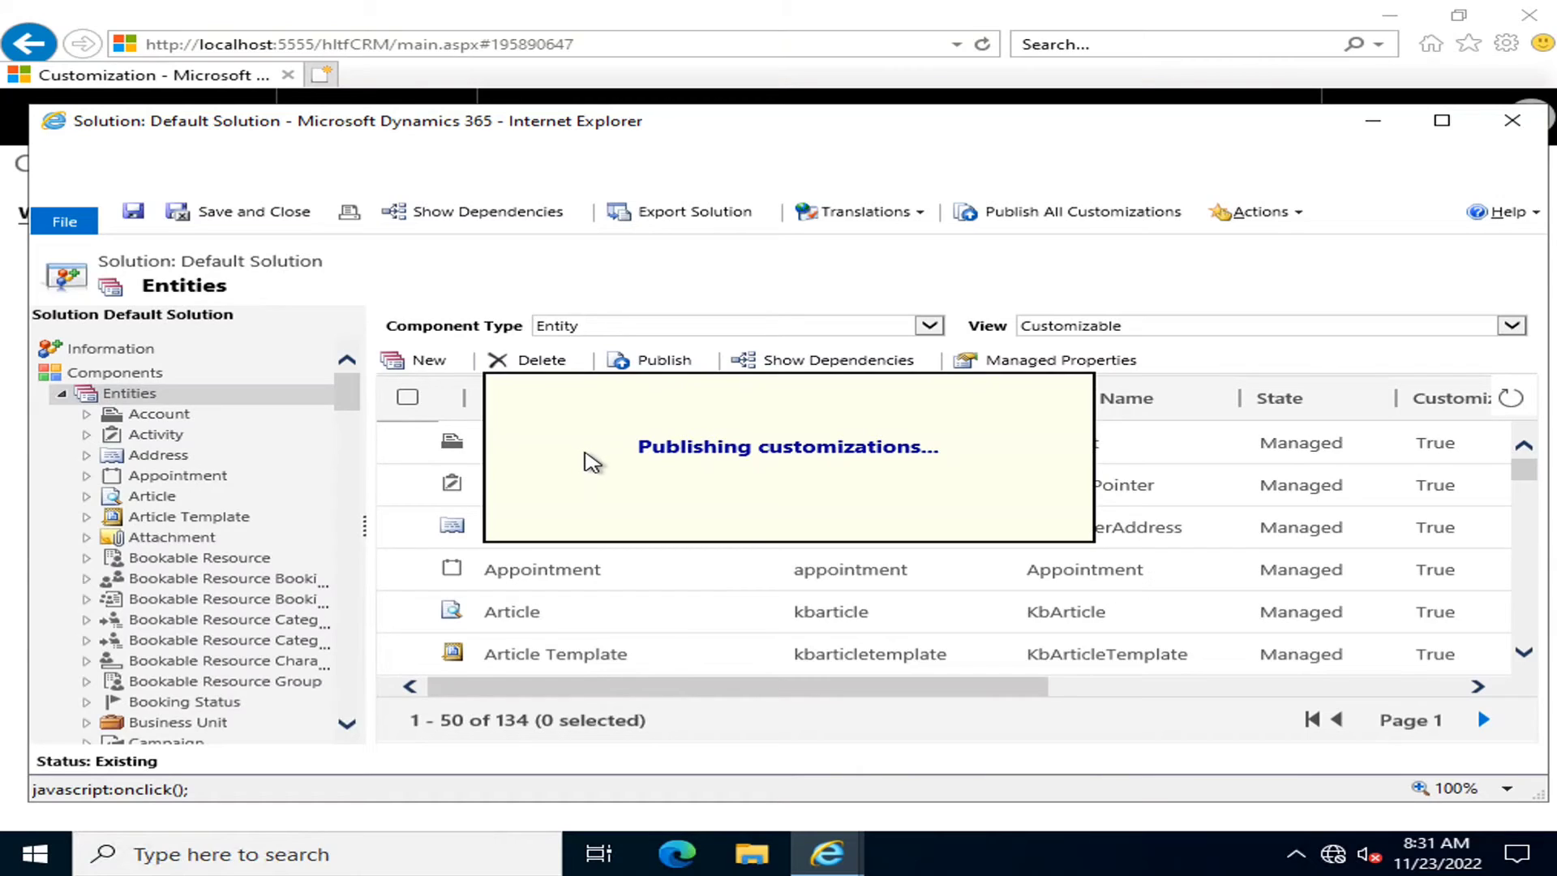
Compare the All and Custom views of the solution's entity list, leaving it on Custom.
{"action": "left_click", "coordinate": [1070, 325]}
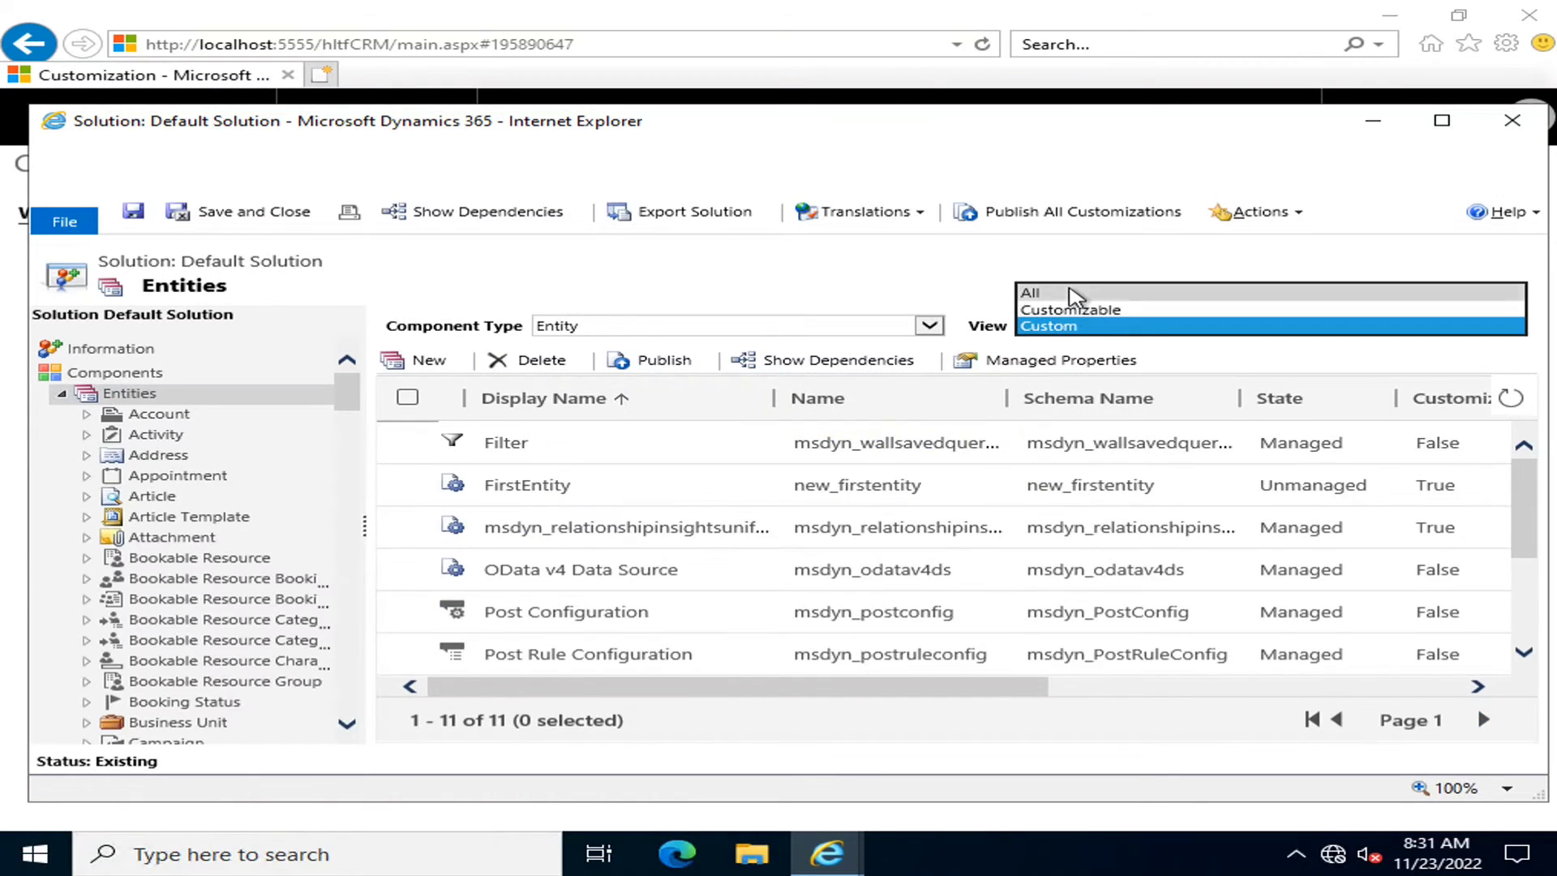
{"action": "left_click", "coordinate": [1074, 294]}
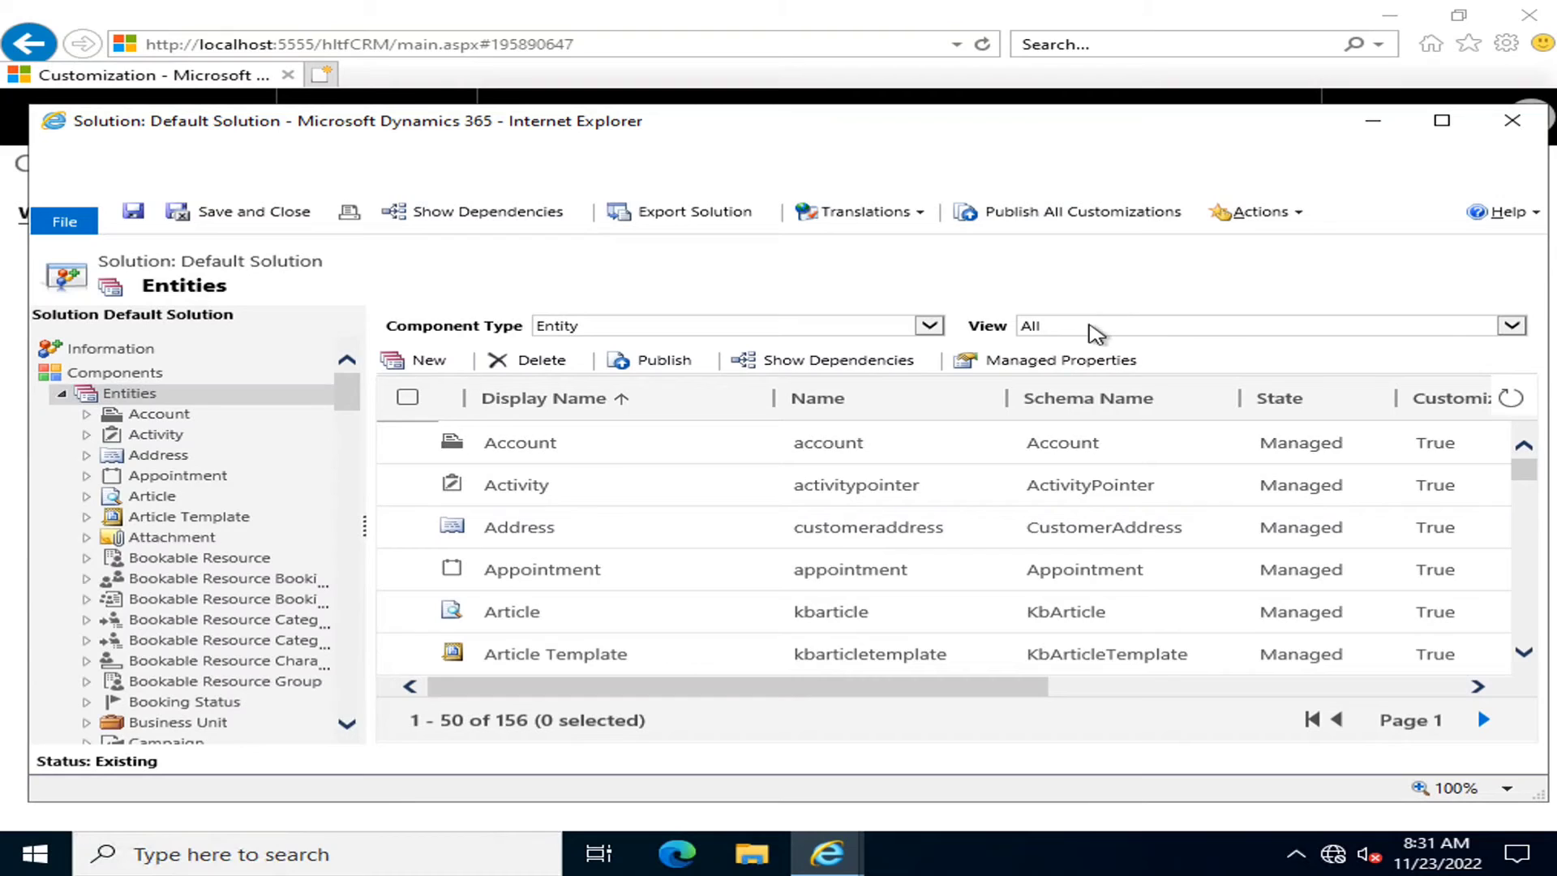
{"action": "left_click", "coordinate": [1091, 326]}
{"action": "left_click", "coordinate": [1042, 362]}
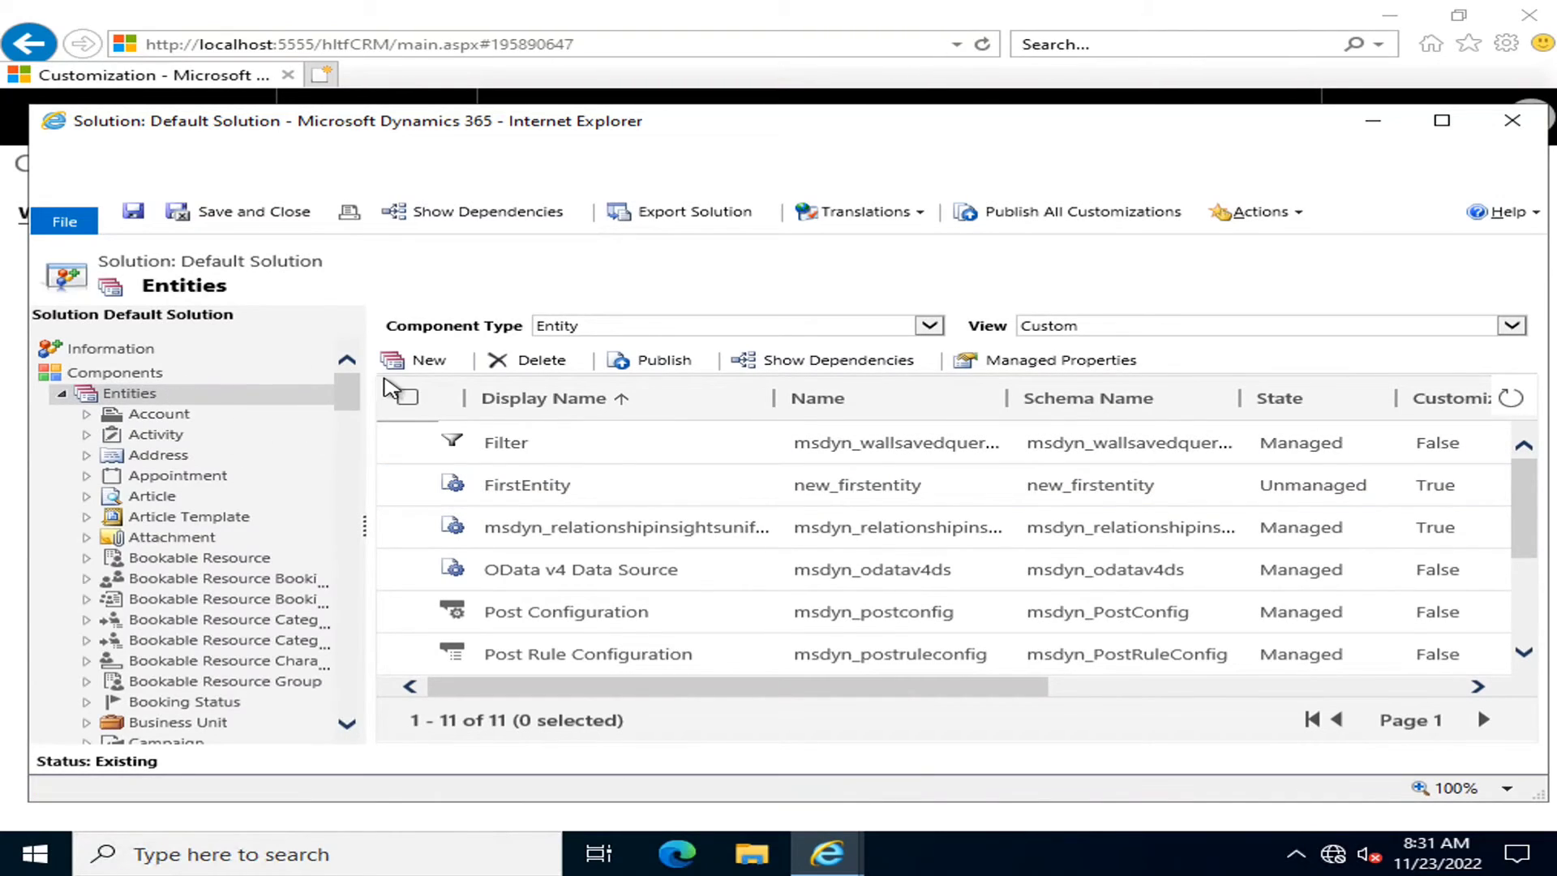
Expand FirstEntity in the solution's component tree to view its definition, and close the solution window.
{"action": "left_click_drag", "start_coordinate": [351, 395], "coordinate": [361, 472]}
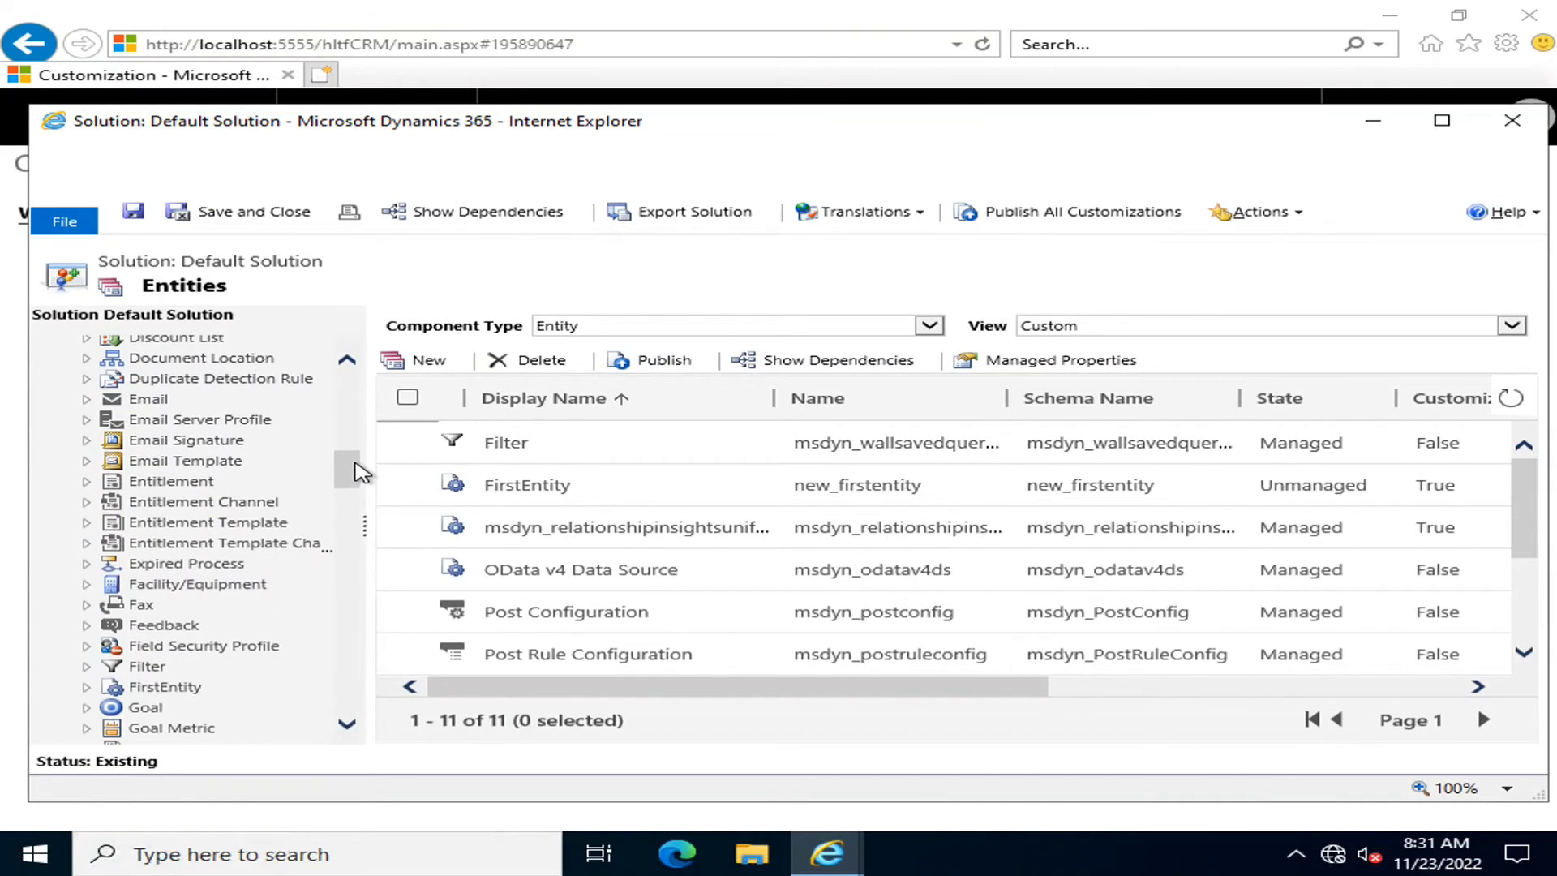
{"action": "left_click", "coordinate": [150, 687]}
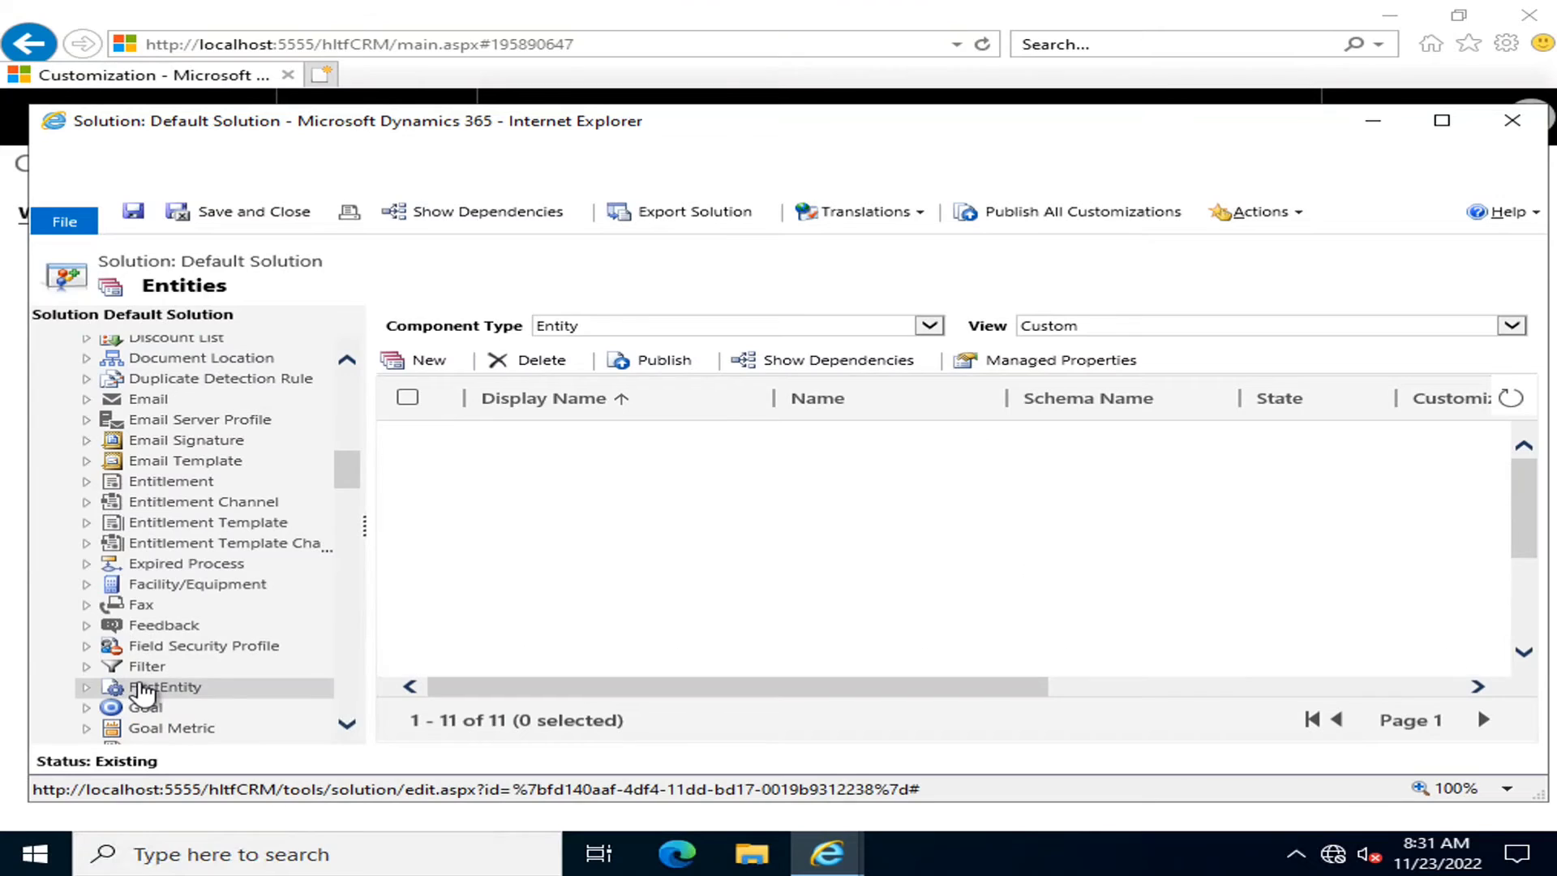
{"action": "left_click", "coordinate": [86, 687]}
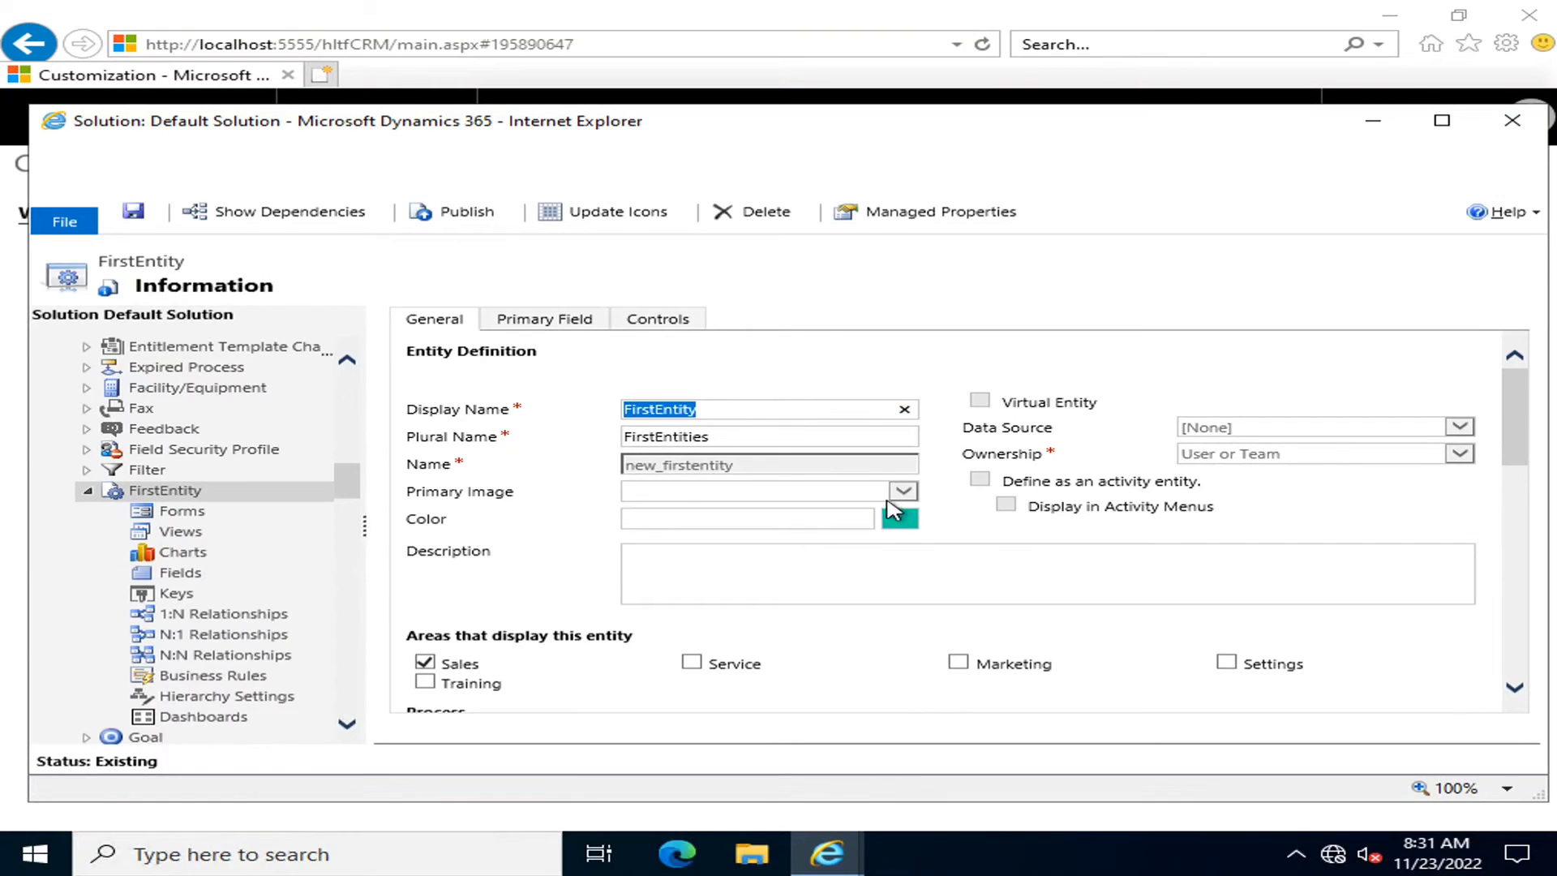
{"action": "left_click", "coordinate": [1511, 120]}
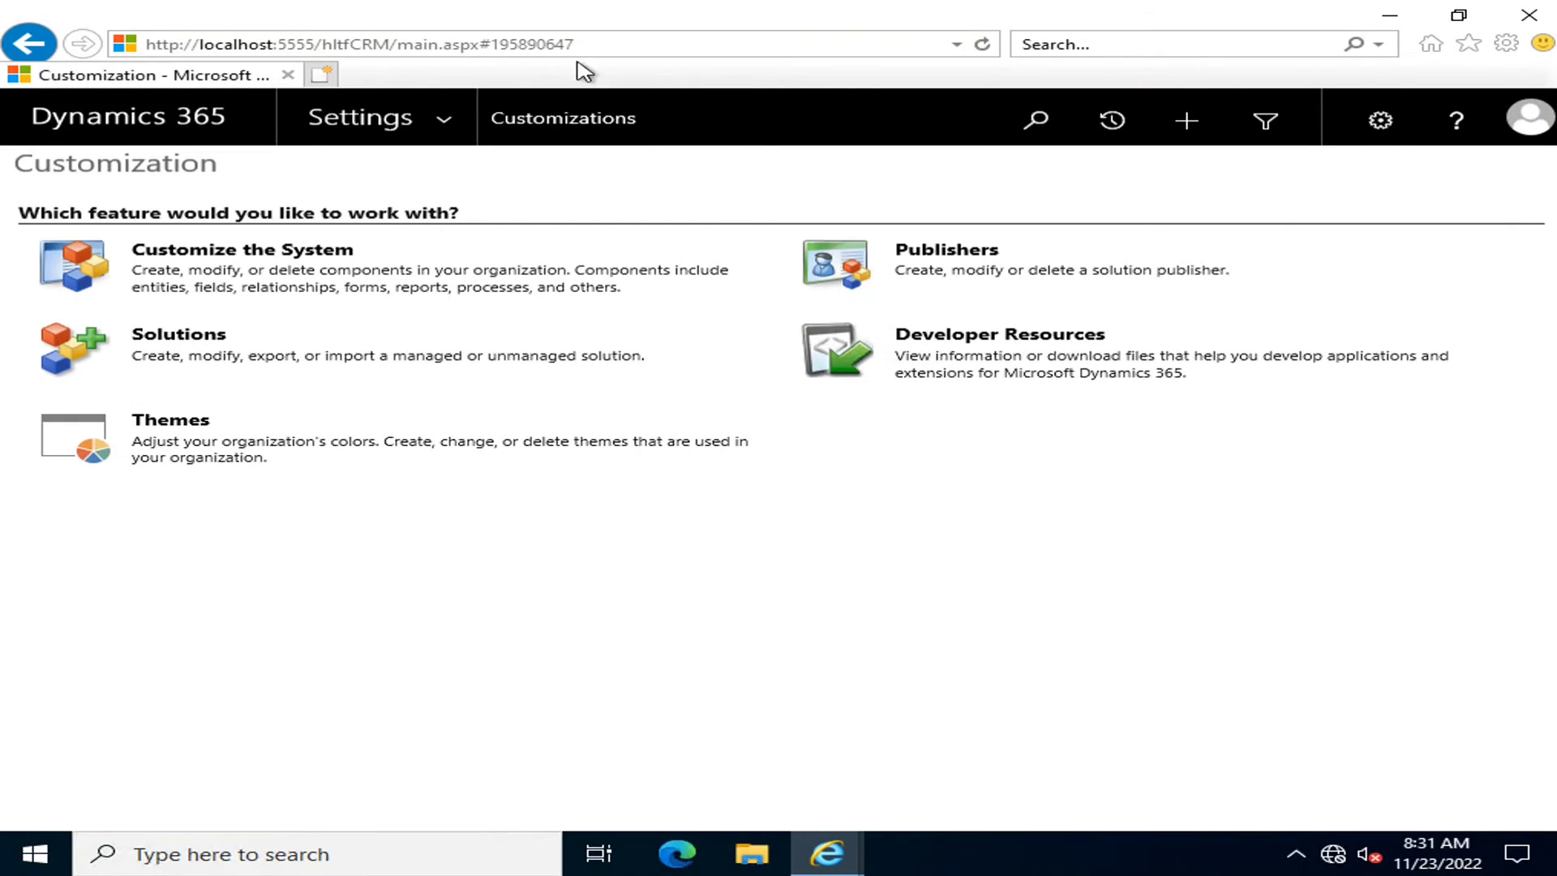
Reload the Customization page and check whether the Sales area's navigation lists FirstEntity.
{"action": "left_click", "coordinate": [983, 43]}
{"action": "left_click", "coordinate": [441, 109]}
{"action": "left_click", "coordinate": [138, 206]}
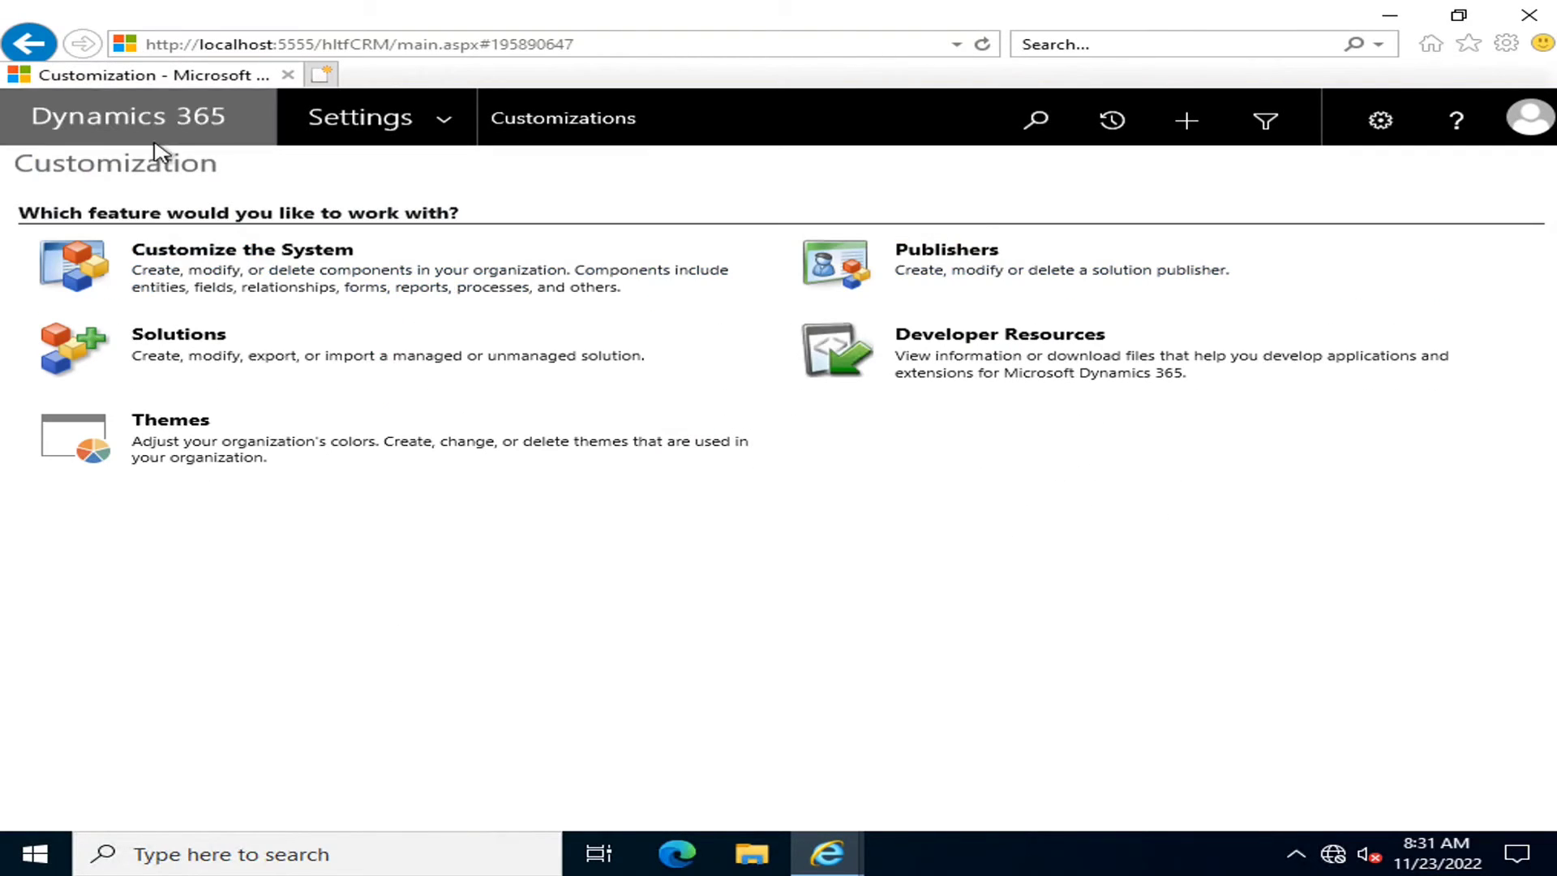
{"action": "left_click", "coordinate": [457, 125]}
{"action": "left_click", "coordinate": [147, 193]}
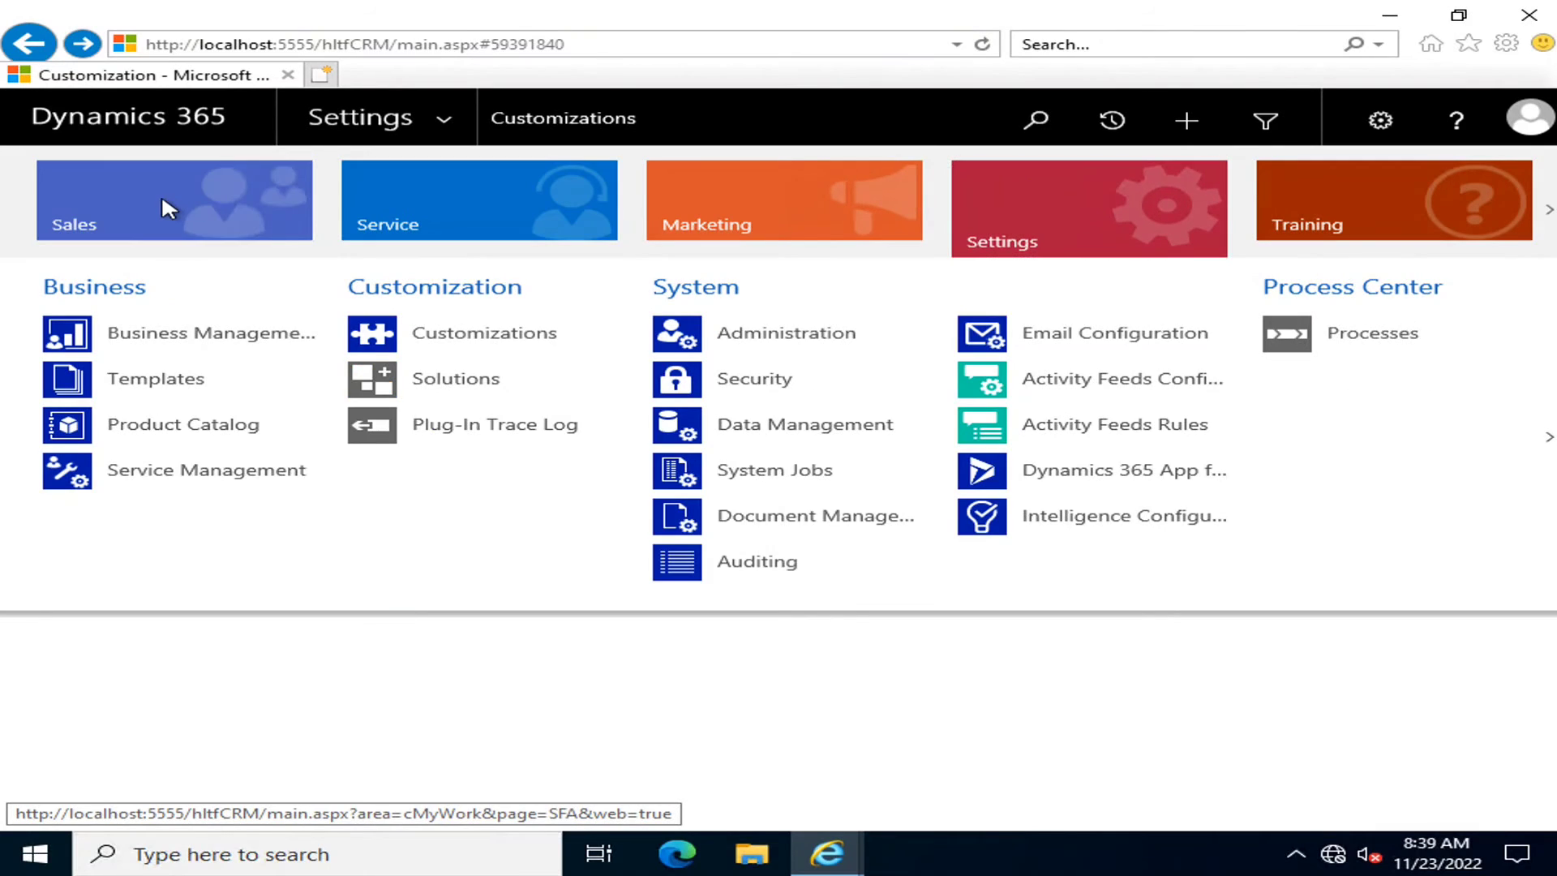
{"action": "left_click", "coordinate": [166, 193]}
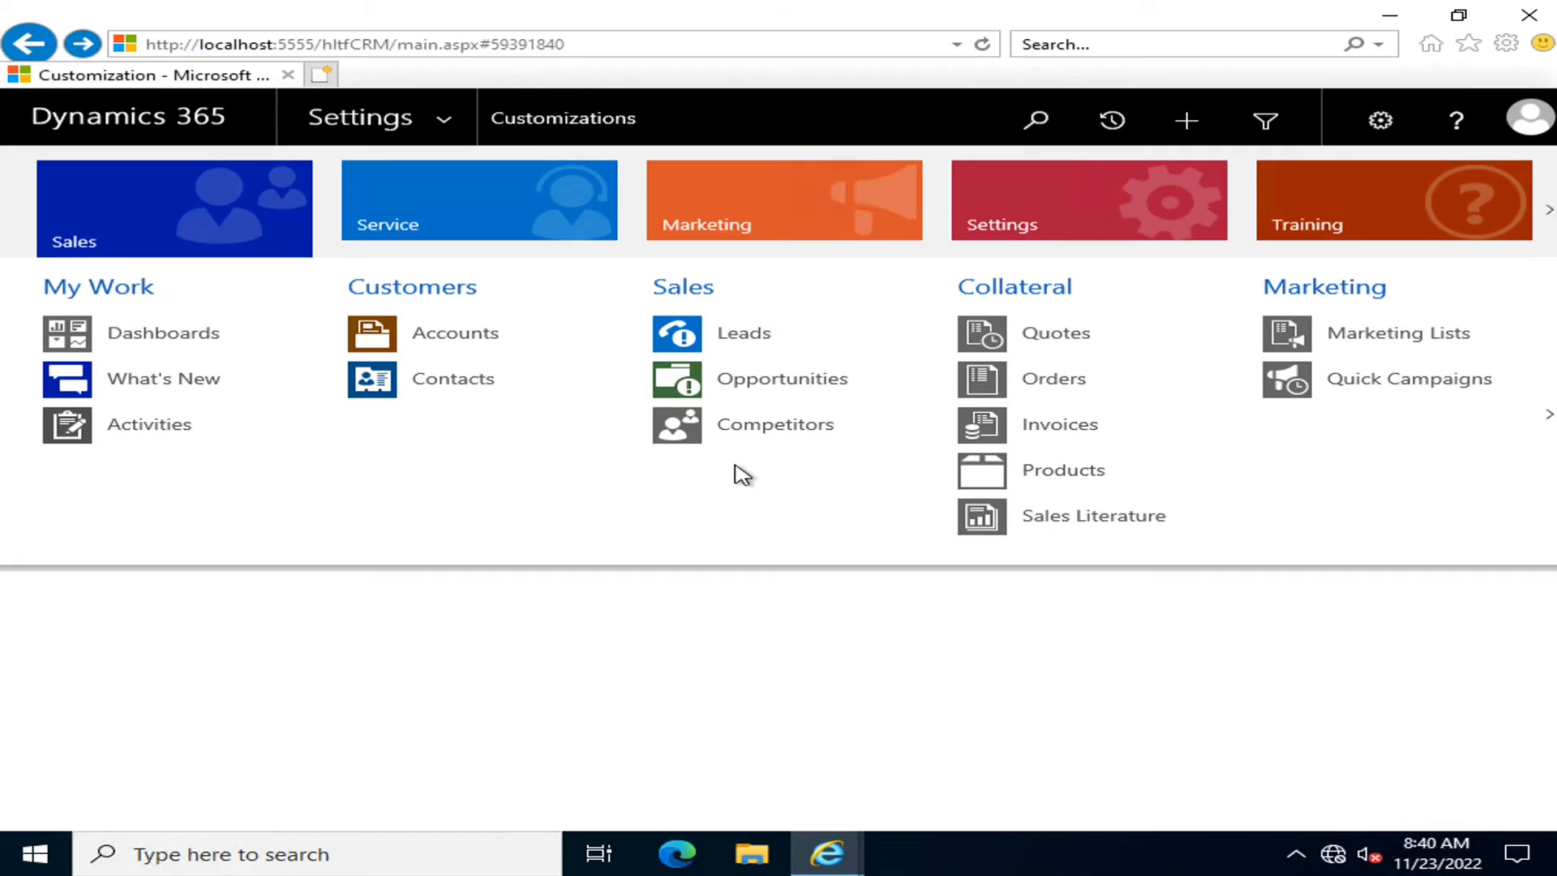
{"action": "left_click", "coordinate": [737, 673]}
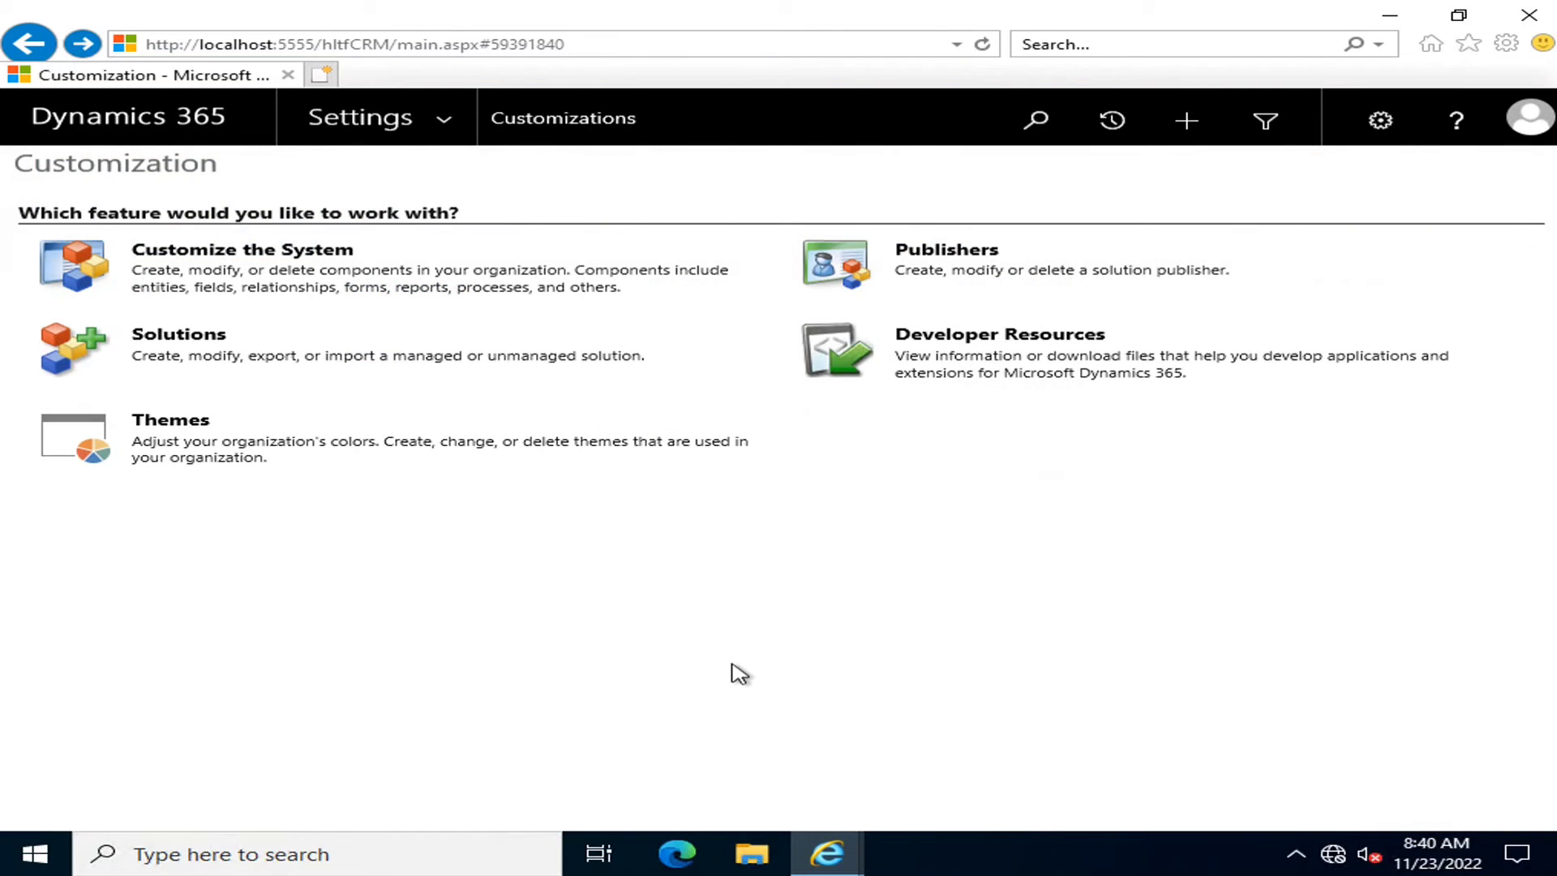
{"action": "left_click", "coordinate": [454, 126]}
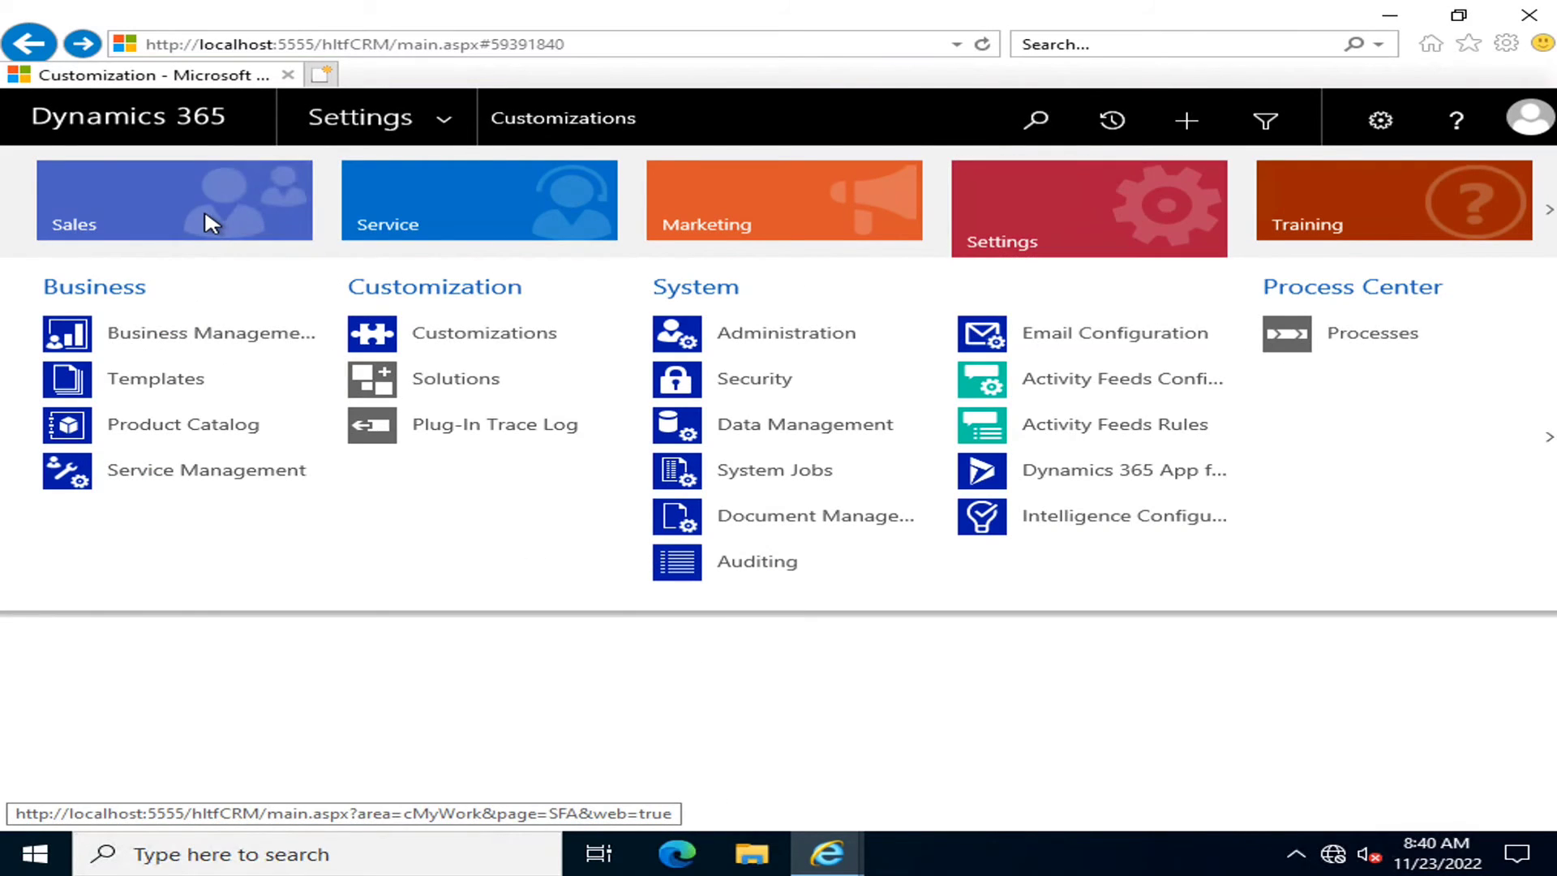
{"action": "mouse_move", "coordinate": [205, 211]}
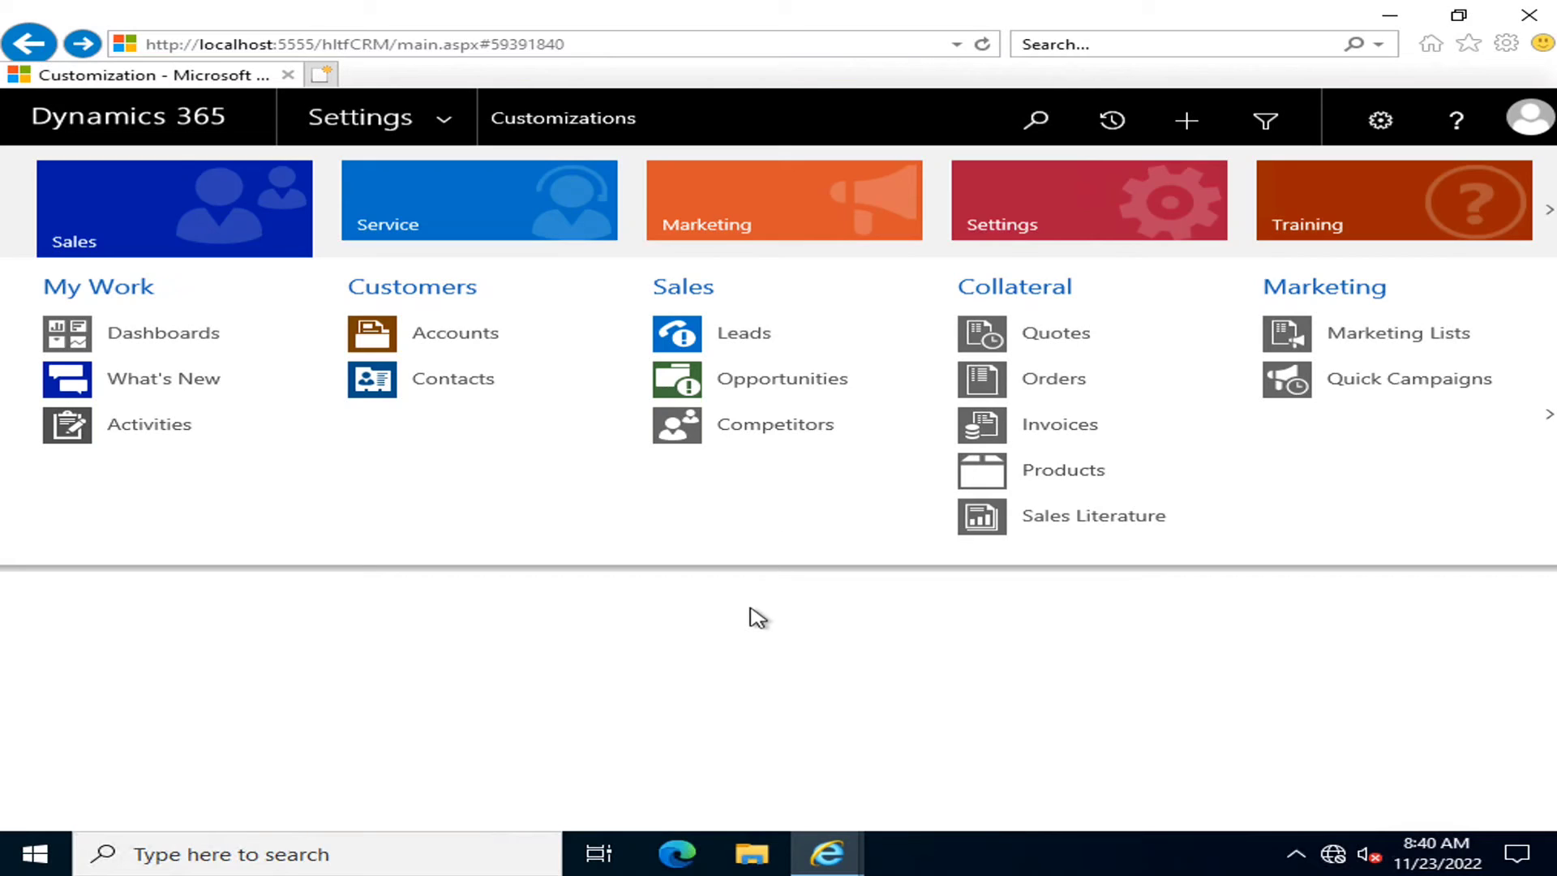
{"action": "left_click", "coordinate": [399, 583]}
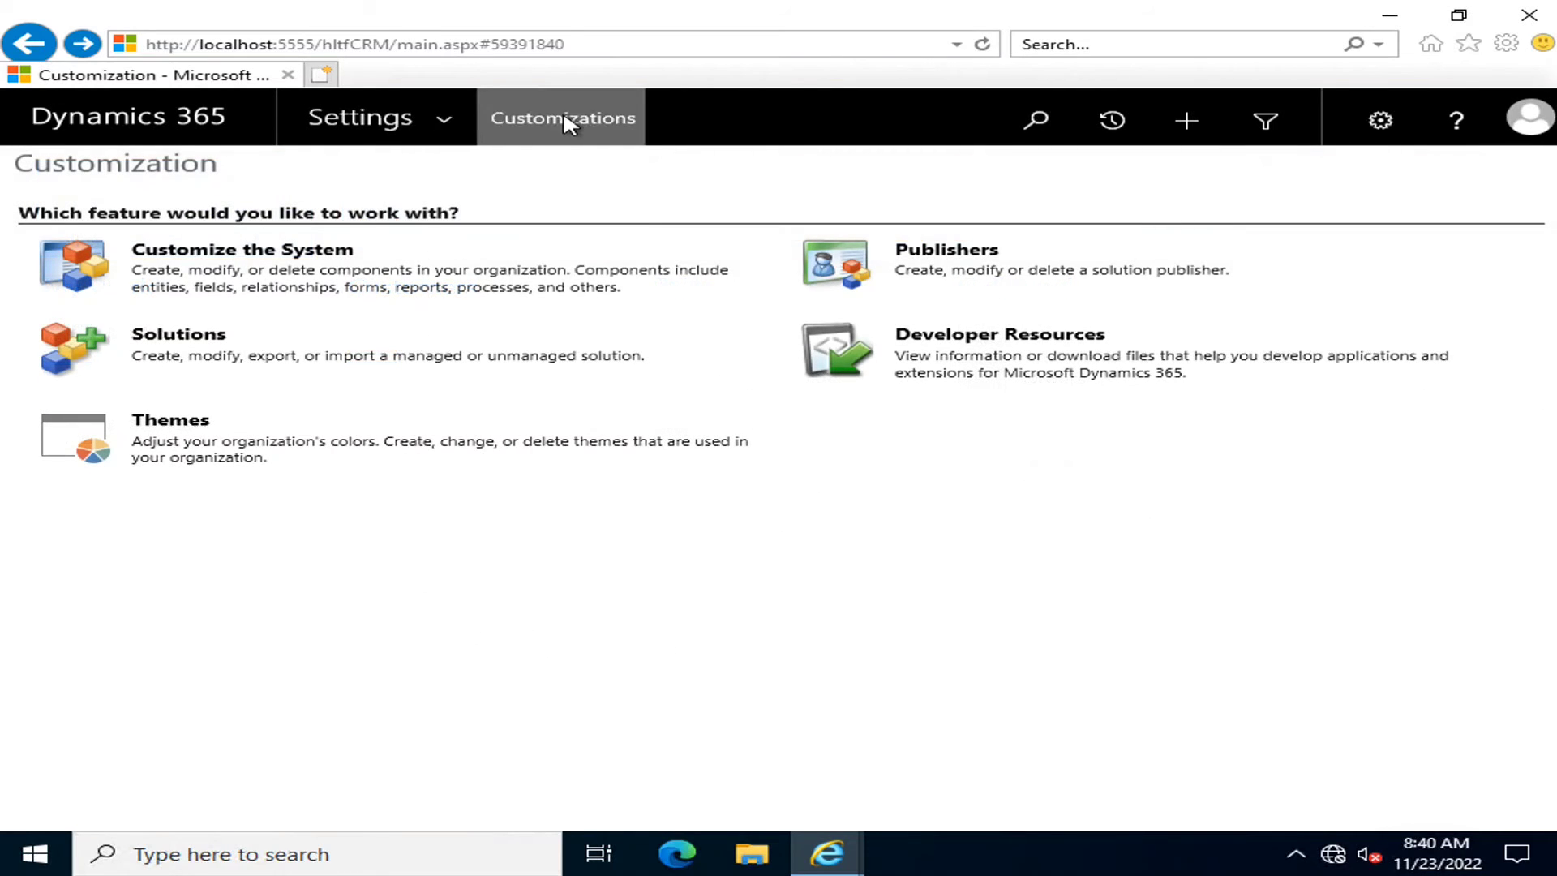
Open the Default Solution's client extensions, review the main navigation areas, and open the Site Map for editing.
{"action": "left_click", "coordinate": [240, 286]}
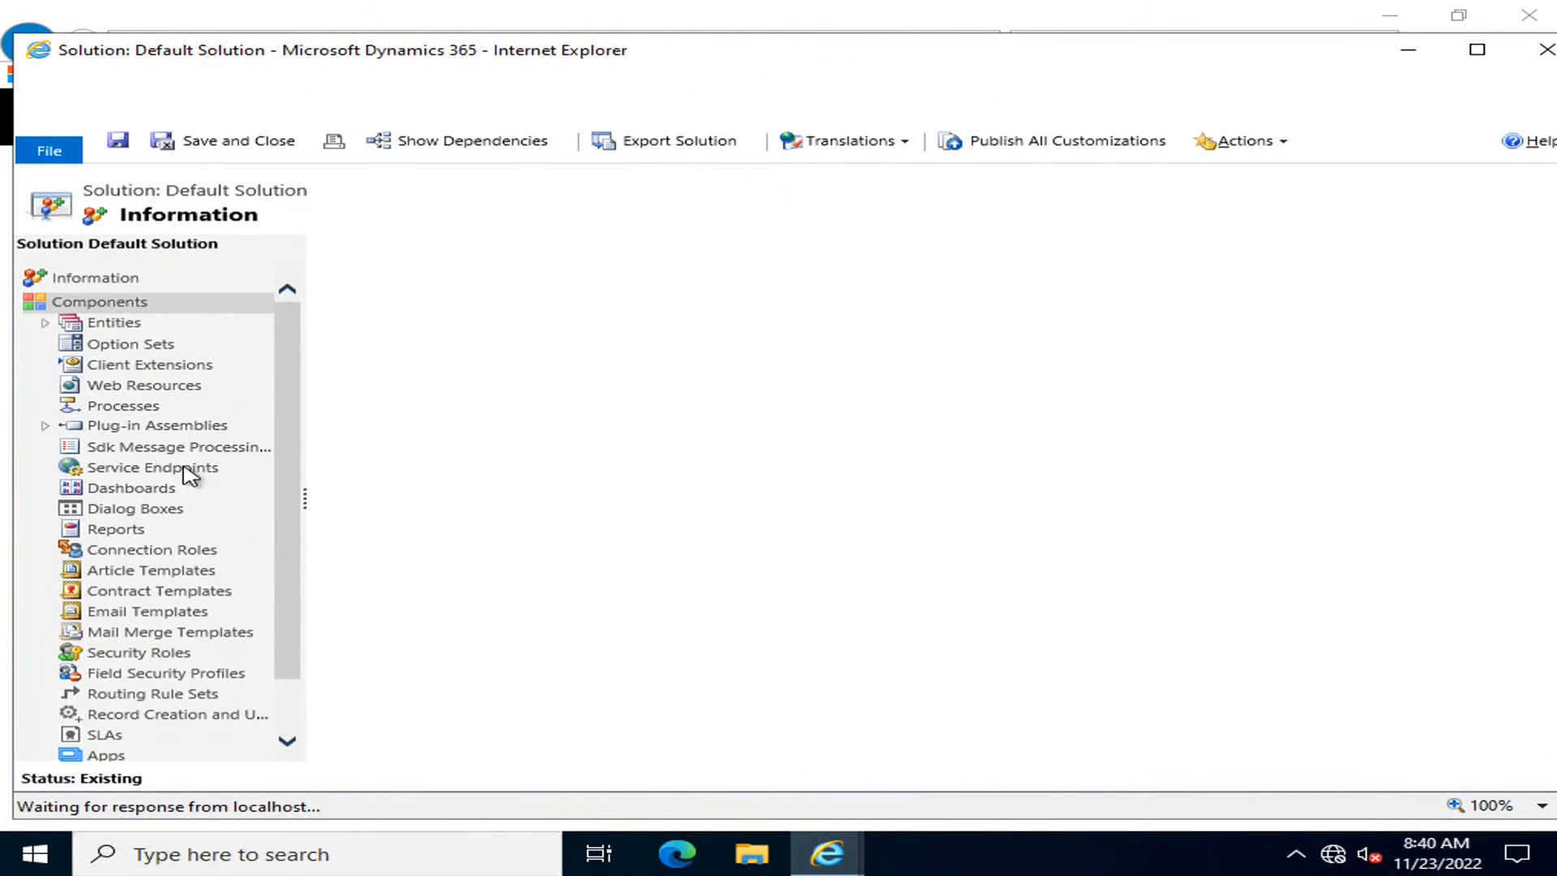
{"action": "left_click", "coordinate": [124, 367]}
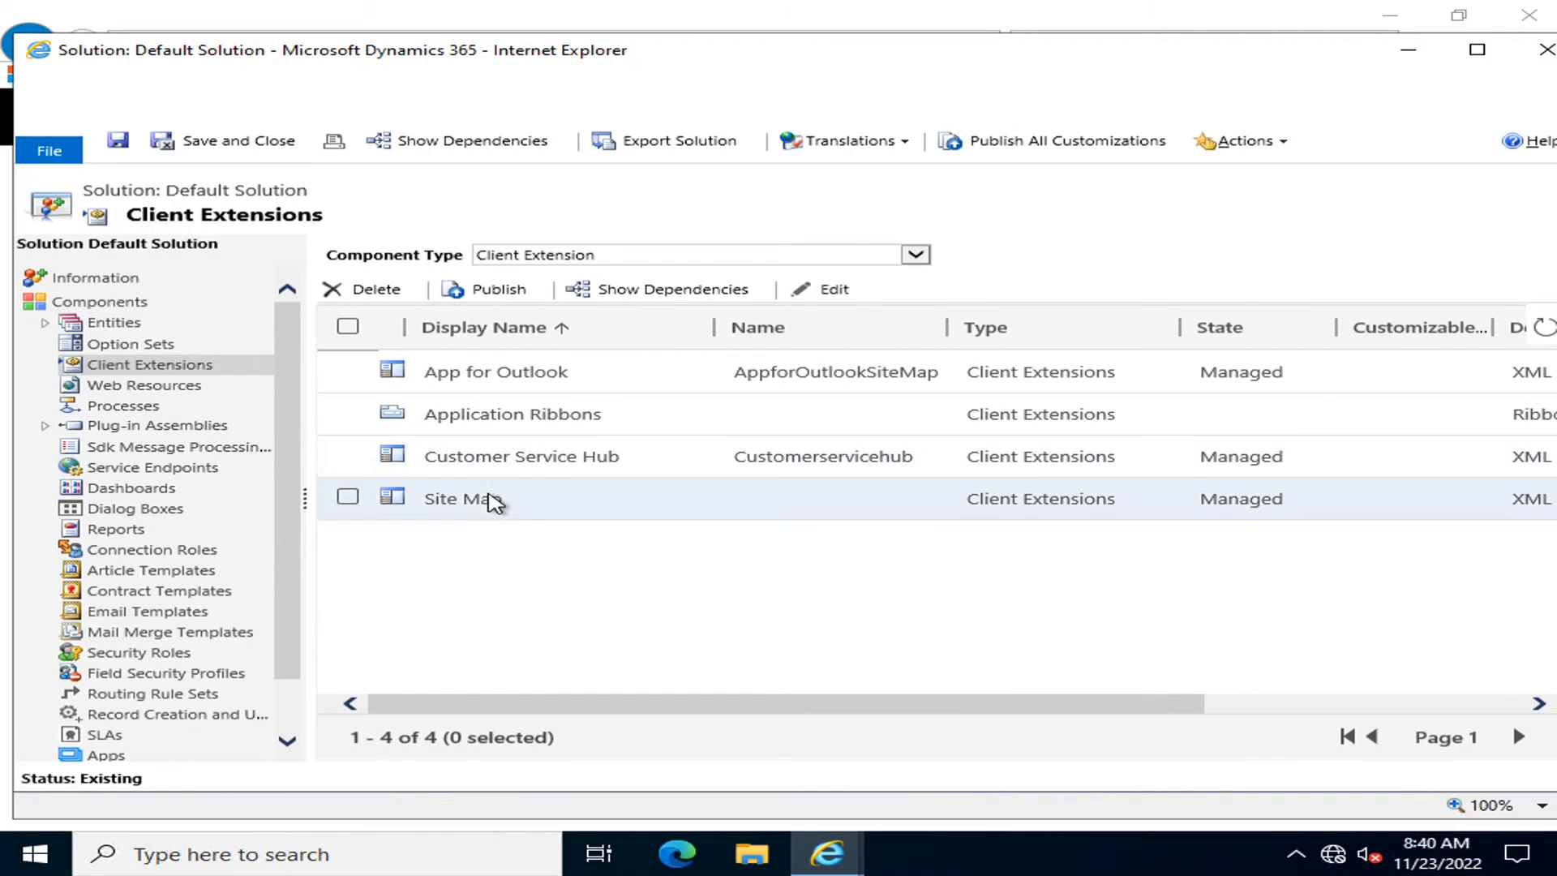
{"action": "left_click", "coordinate": [1408, 49]}
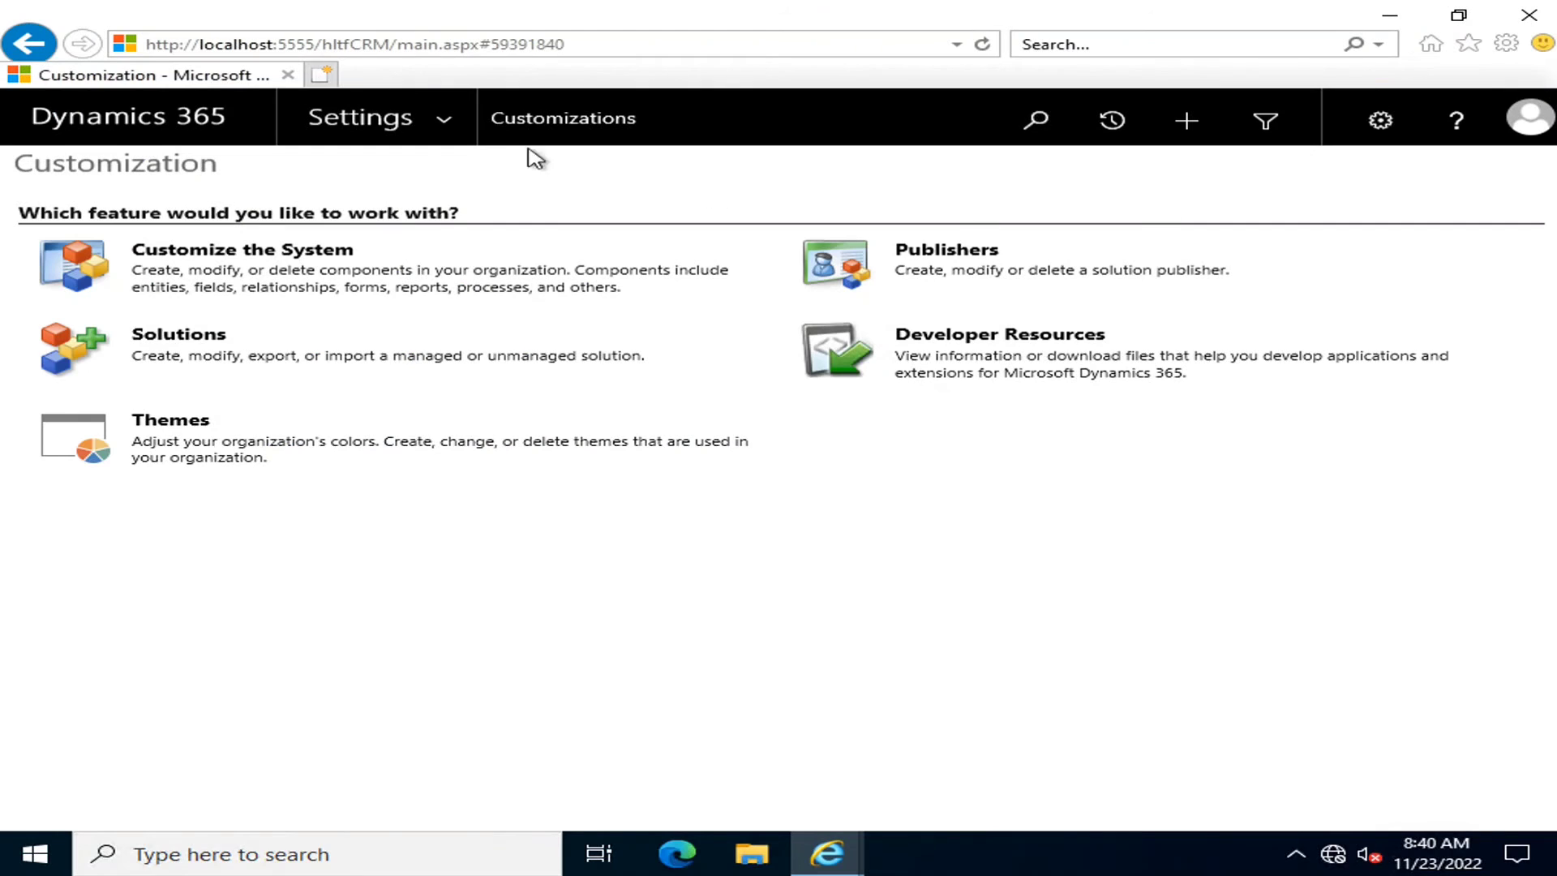
{"action": "left_click", "coordinate": [442, 123]}
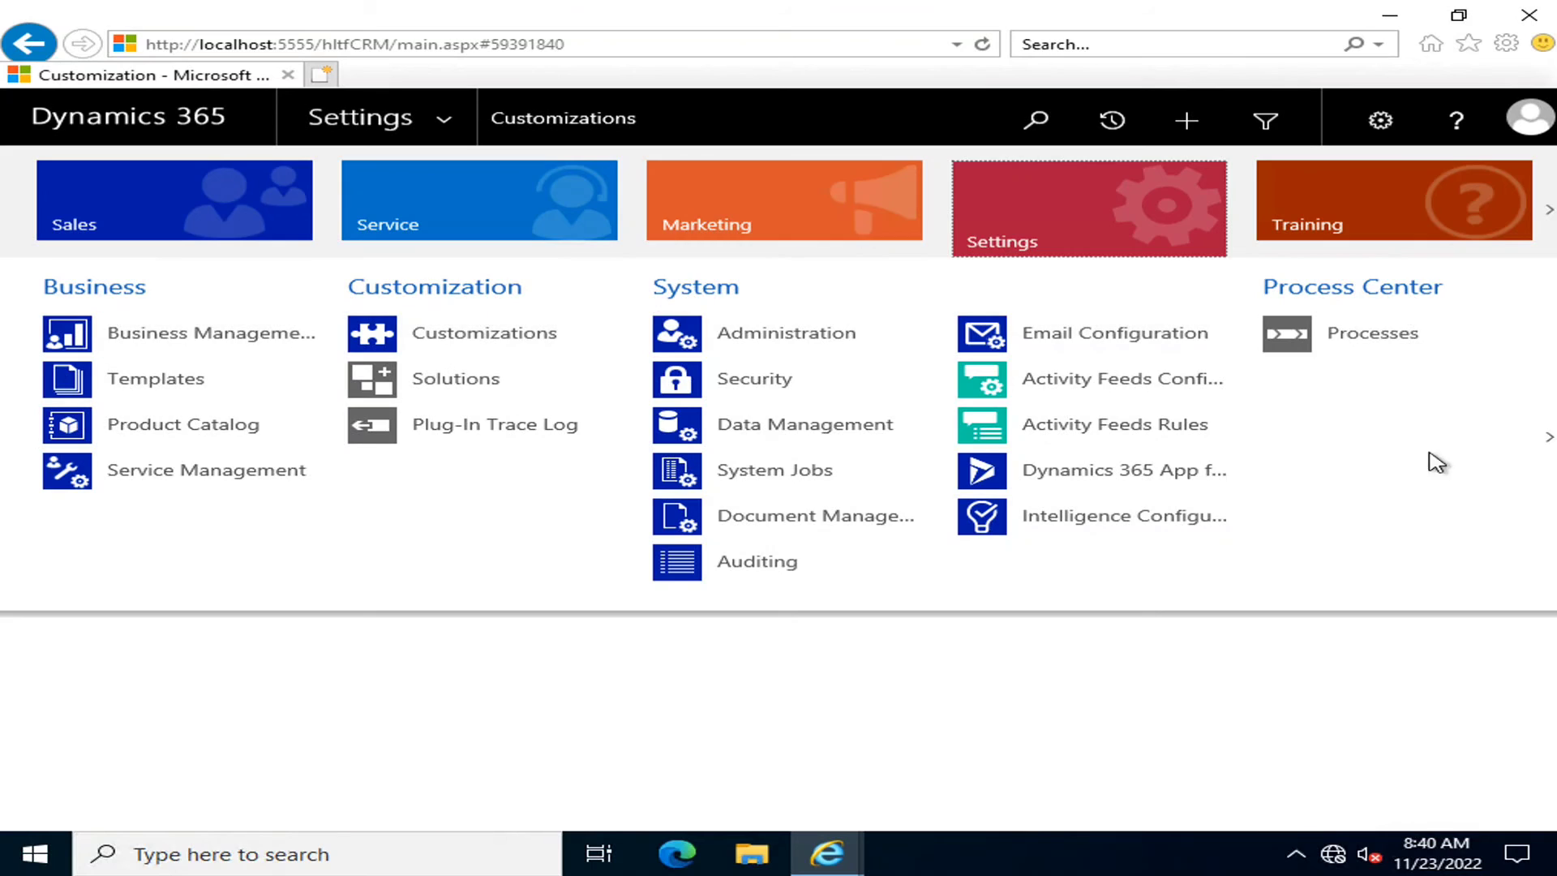
{"action": "mouse_move", "coordinate": [823, 847]}
{"action": "left_click", "coordinate": [1362, 740]}
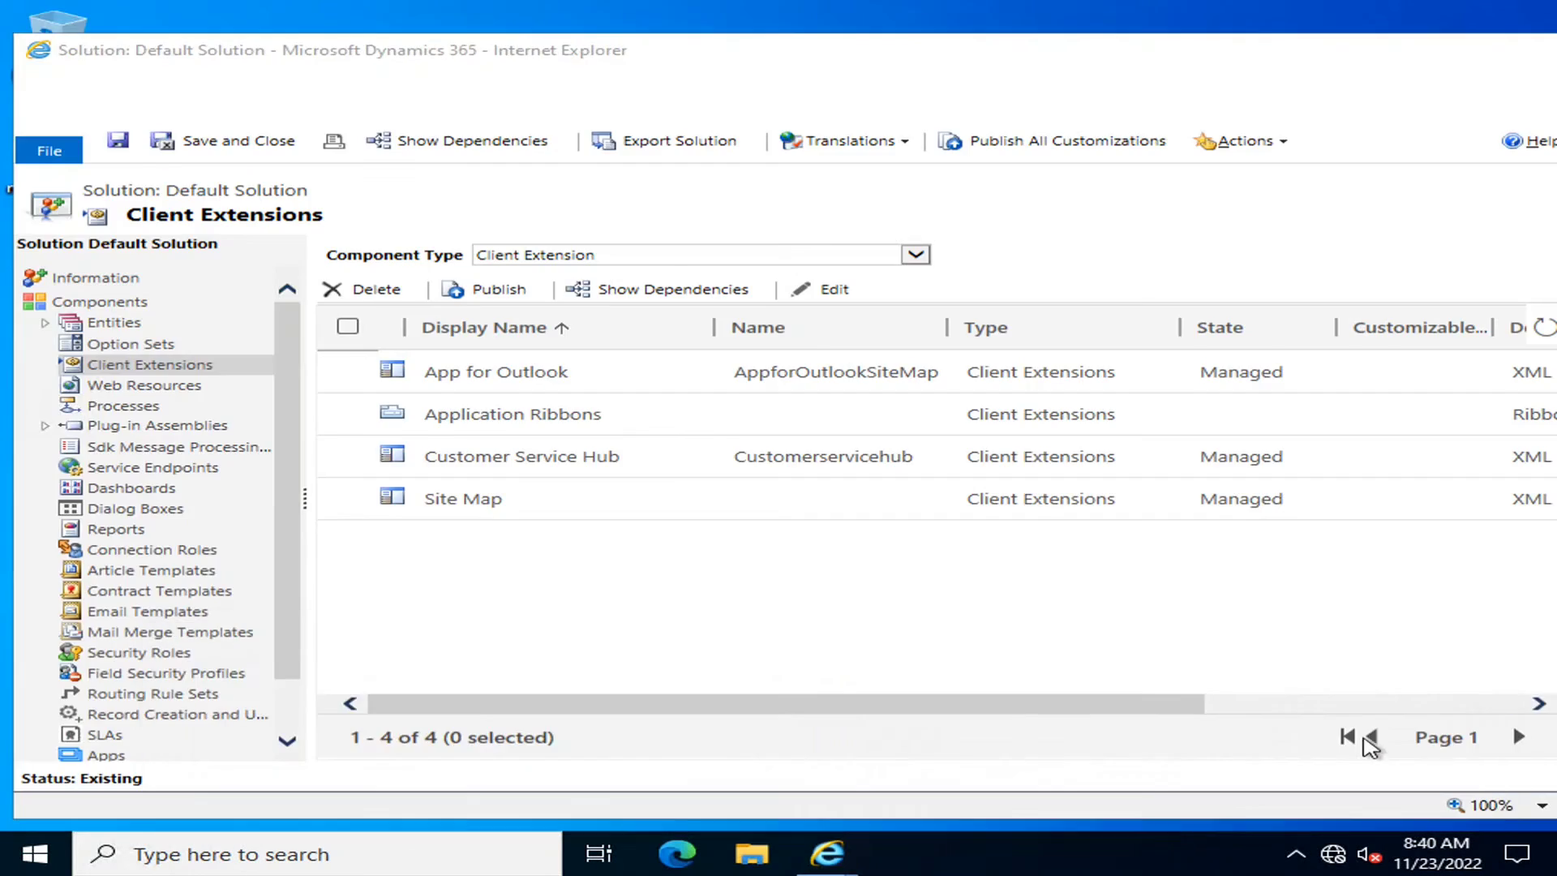
{"action": "mouse_move", "coordinate": [826, 851]}
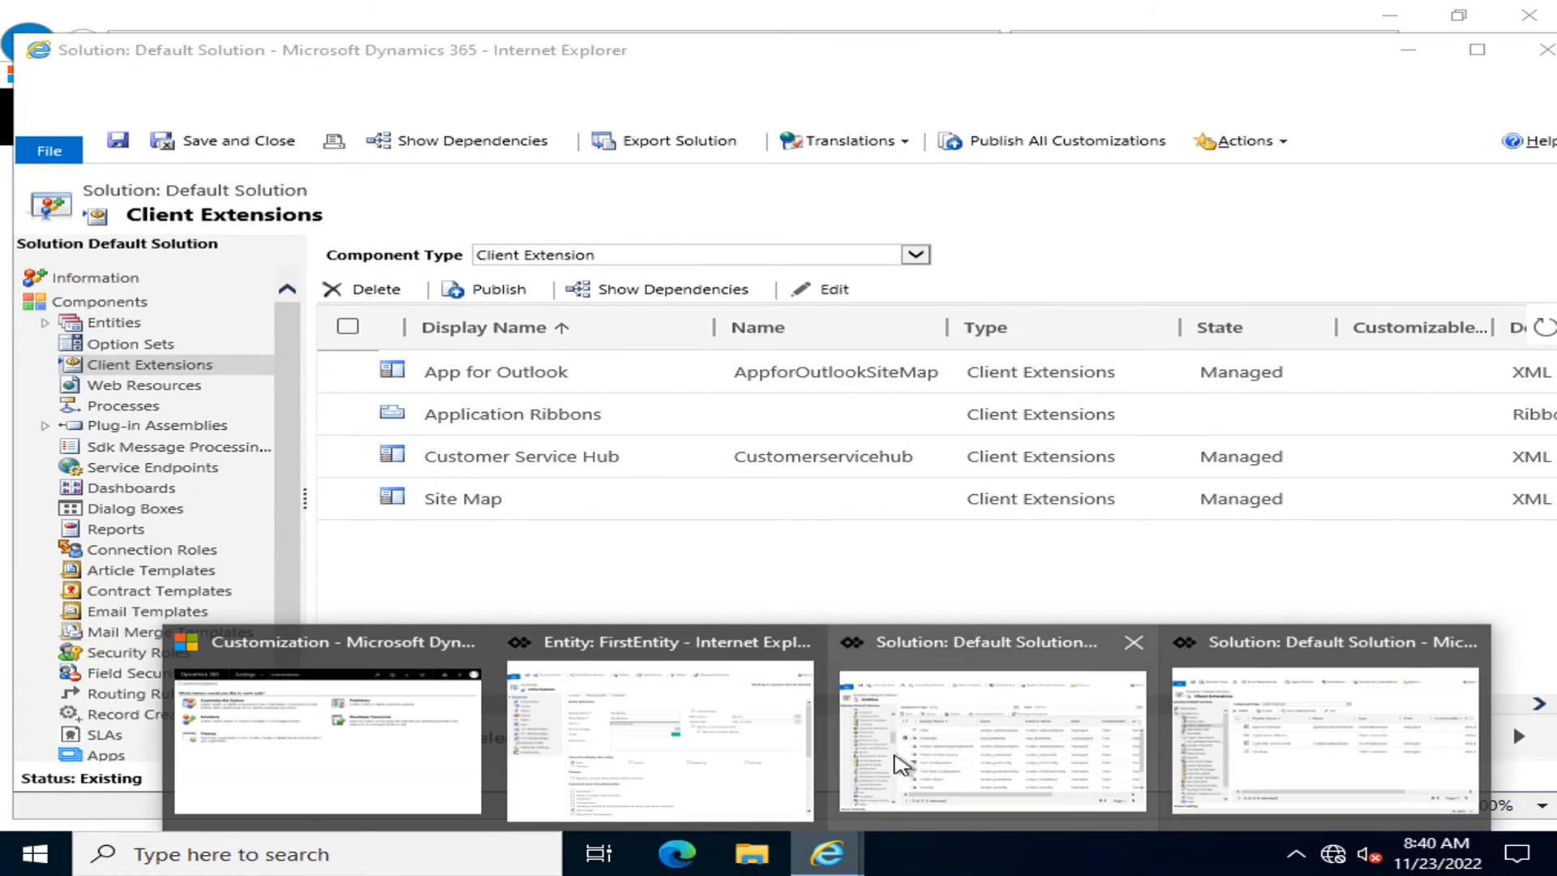
{"action": "left_click", "coordinate": [955, 744]}
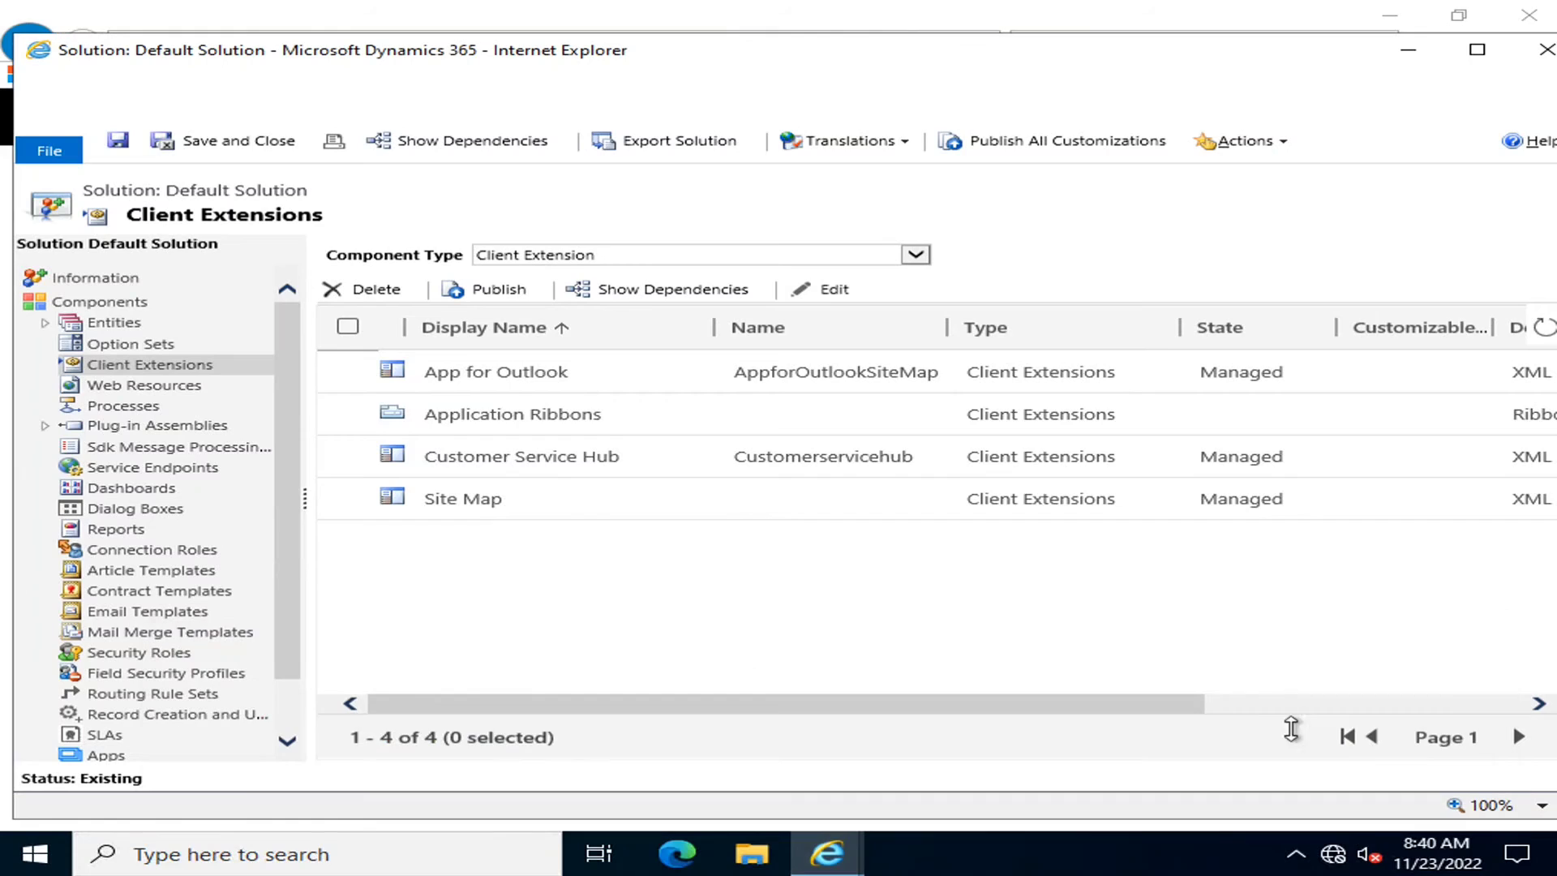
{"action": "double_click", "coordinate": [456, 509]}
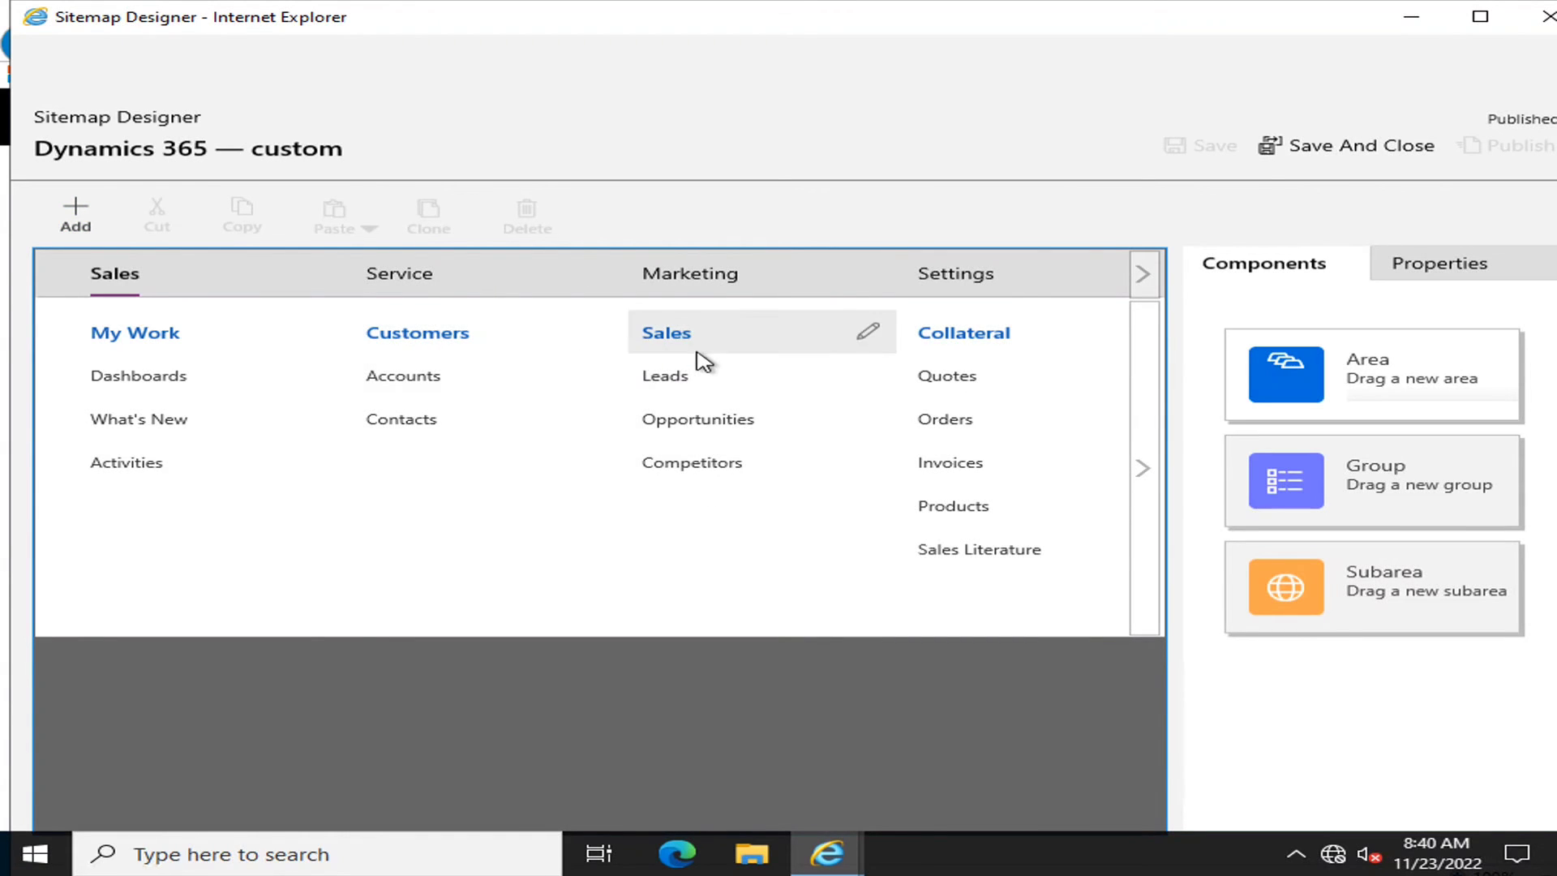
Add a new subarea below Competitors in the Sales group of the Sales area.
{"action": "left_click", "coordinate": [1305, 586]}
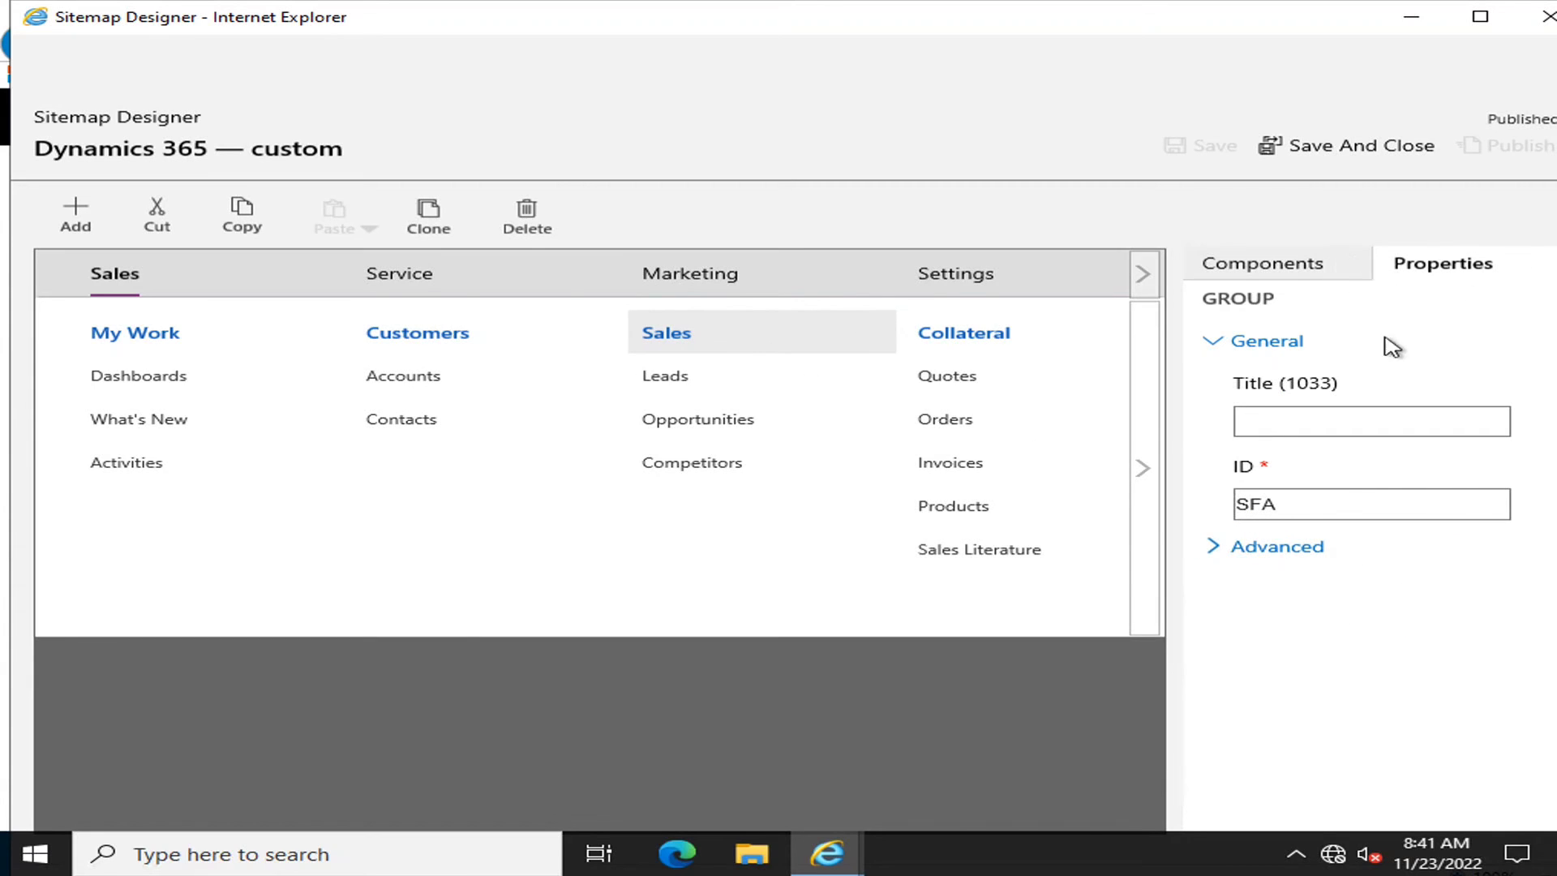
{"action": "left_click", "coordinate": [1263, 263]}
{"action": "left_click_drag", "start_coordinate": [1293, 600], "coordinate": [650, 542]}
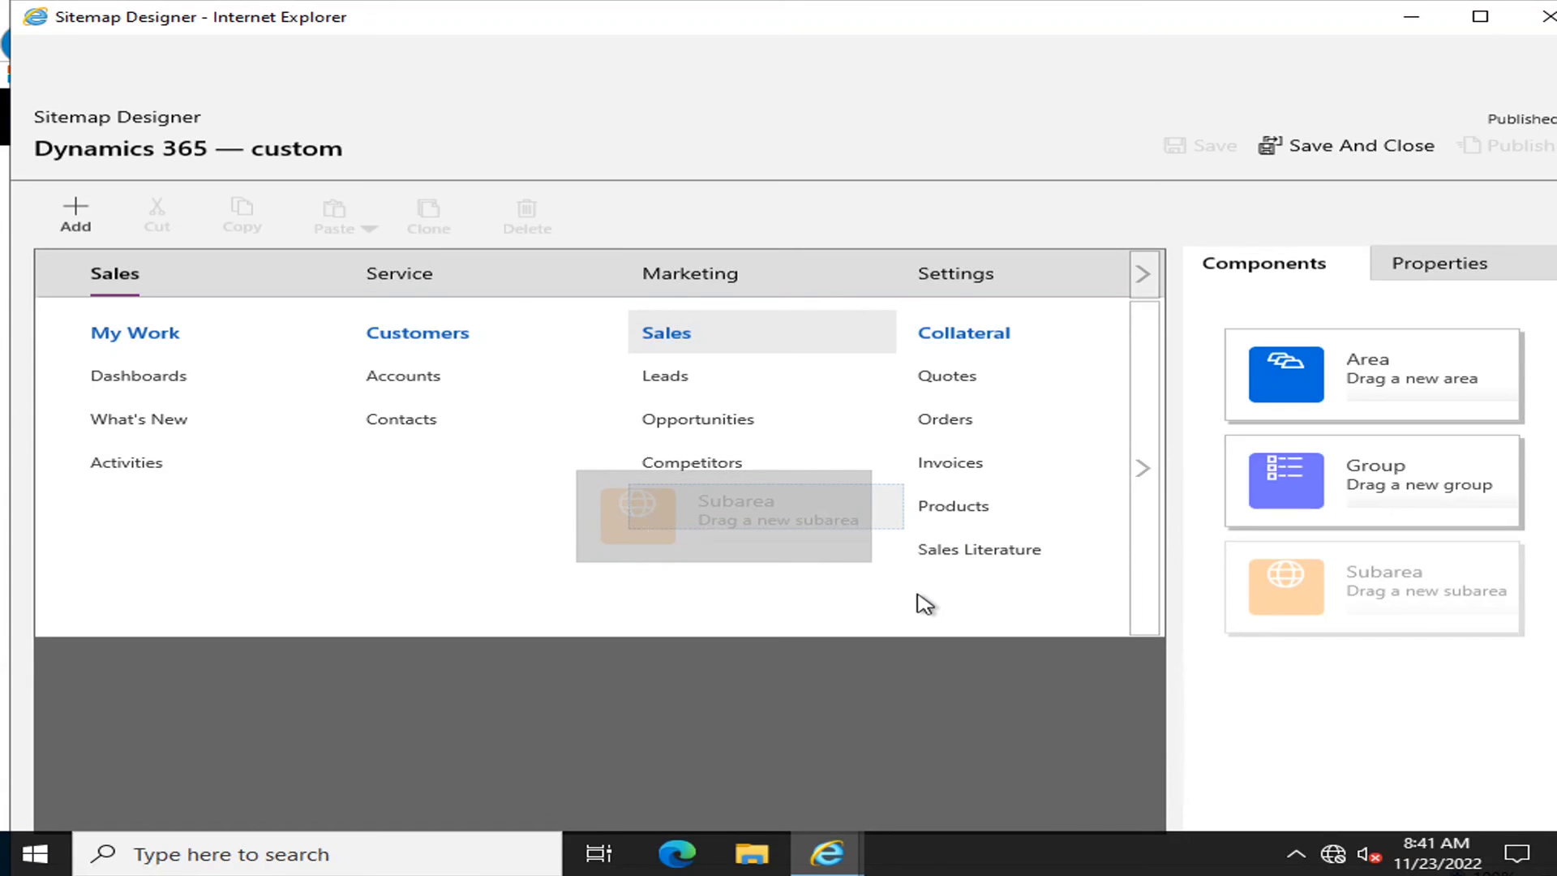
{"action": "left_click_drag", "start_coordinate": [915, 598], "coordinate": [736, 500]}
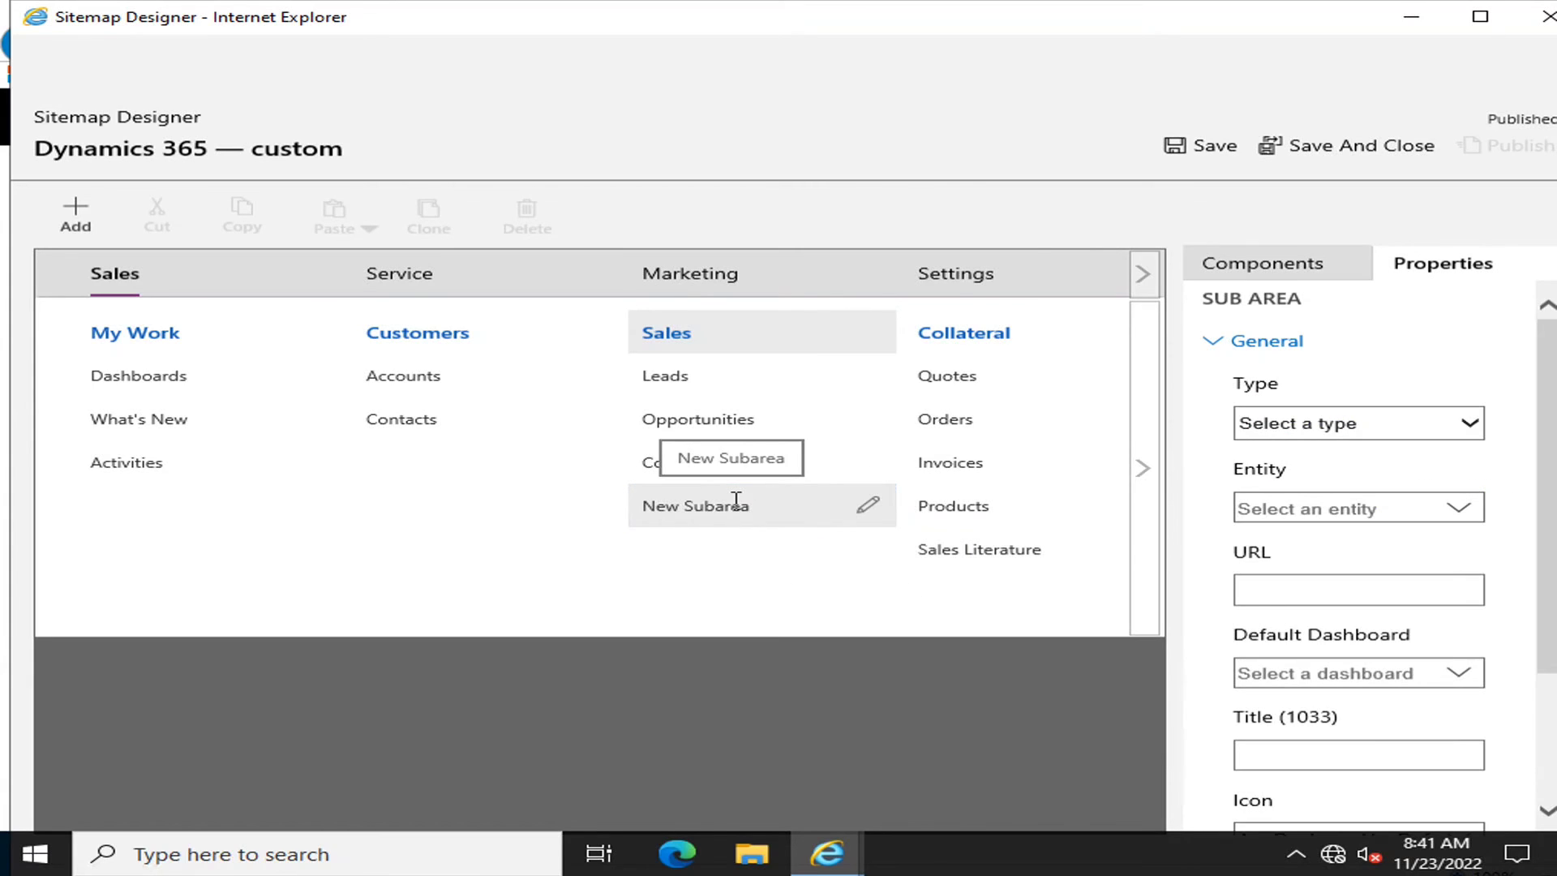
Set the new subarea's type to Entity and assign it the FirstEntity entity.
{"action": "left_click", "coordinate": [1472, 427]}
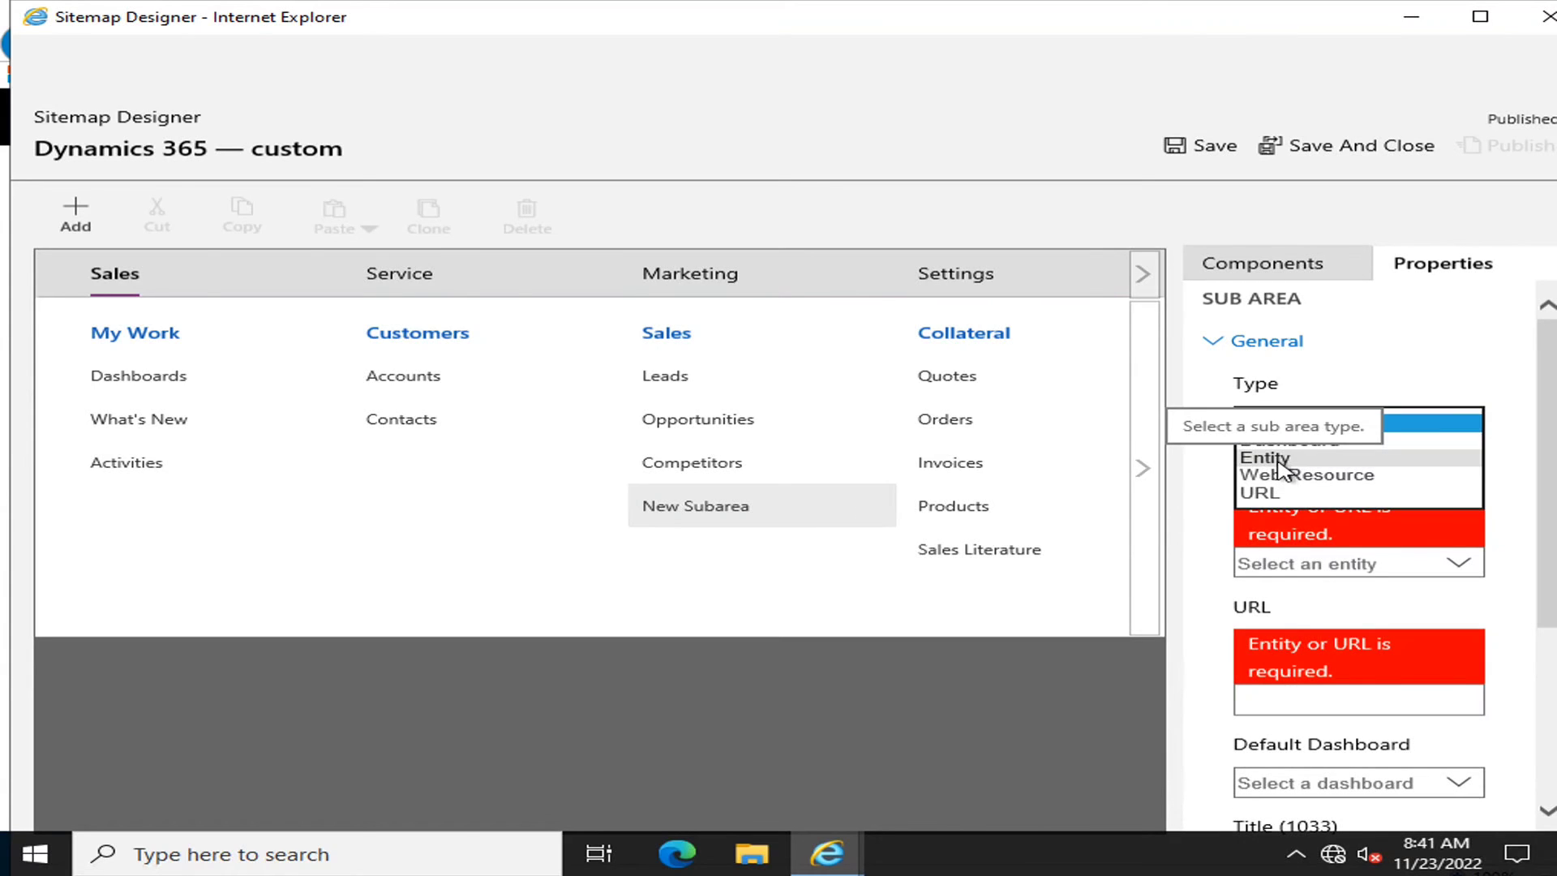
{"action": "left_click", "coordinate": [1278, 461]}
{"action": "left_click", "coordinate": [1378, 545]}
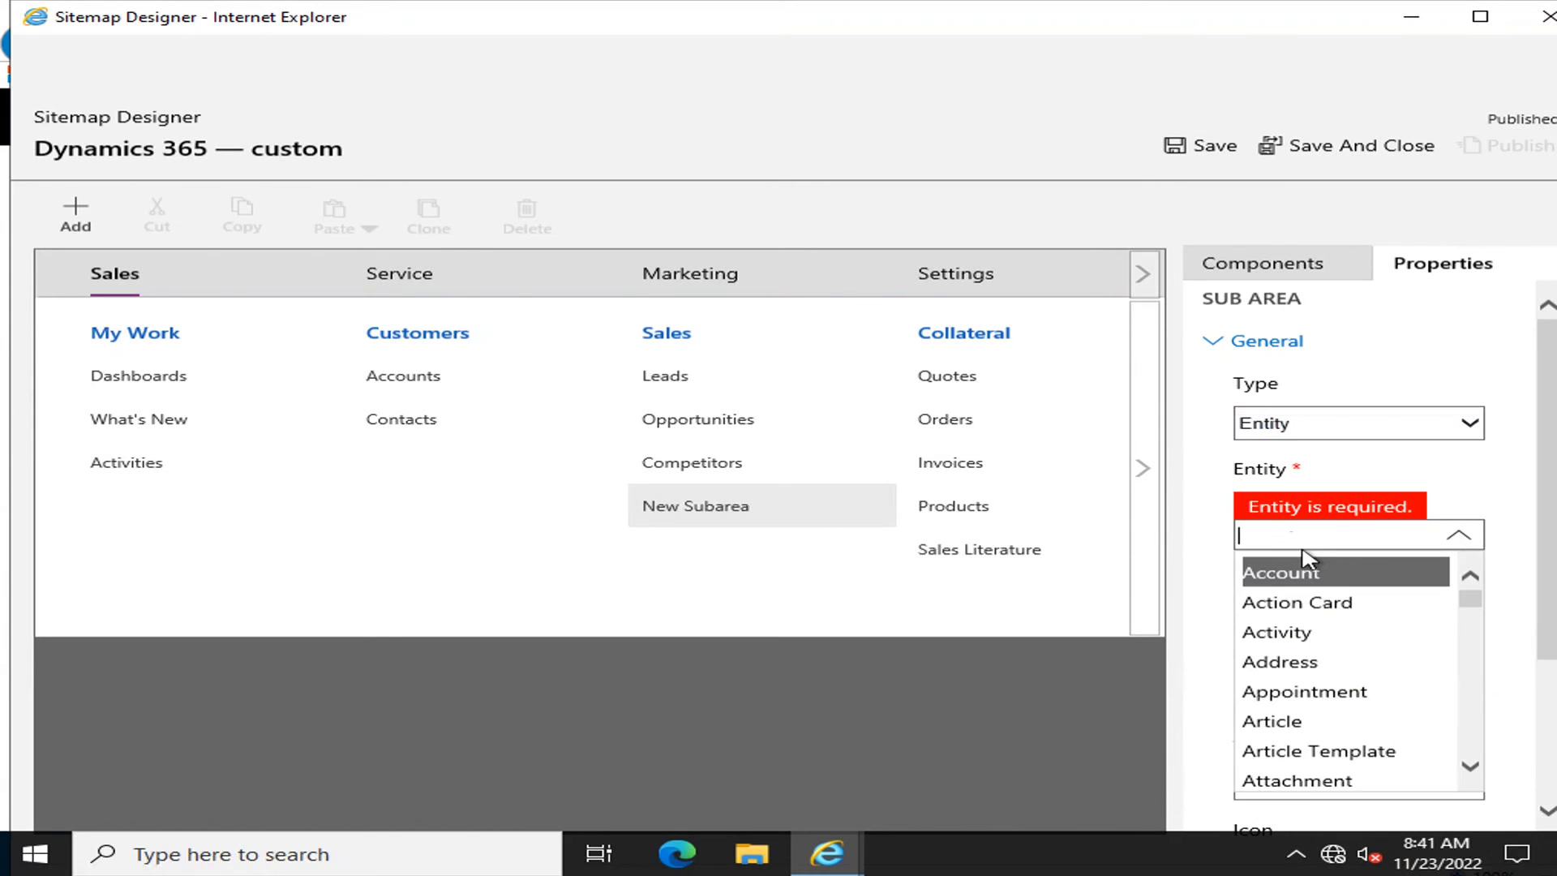
{"action": "scroll", "coordinate": [1324, 717], "scroll_direction": "down", "scroll_amount": 3}
{"action": "scroll", "coordinate": [1321, 712], "scroll_direction": "down", "scroll_amount": 10}
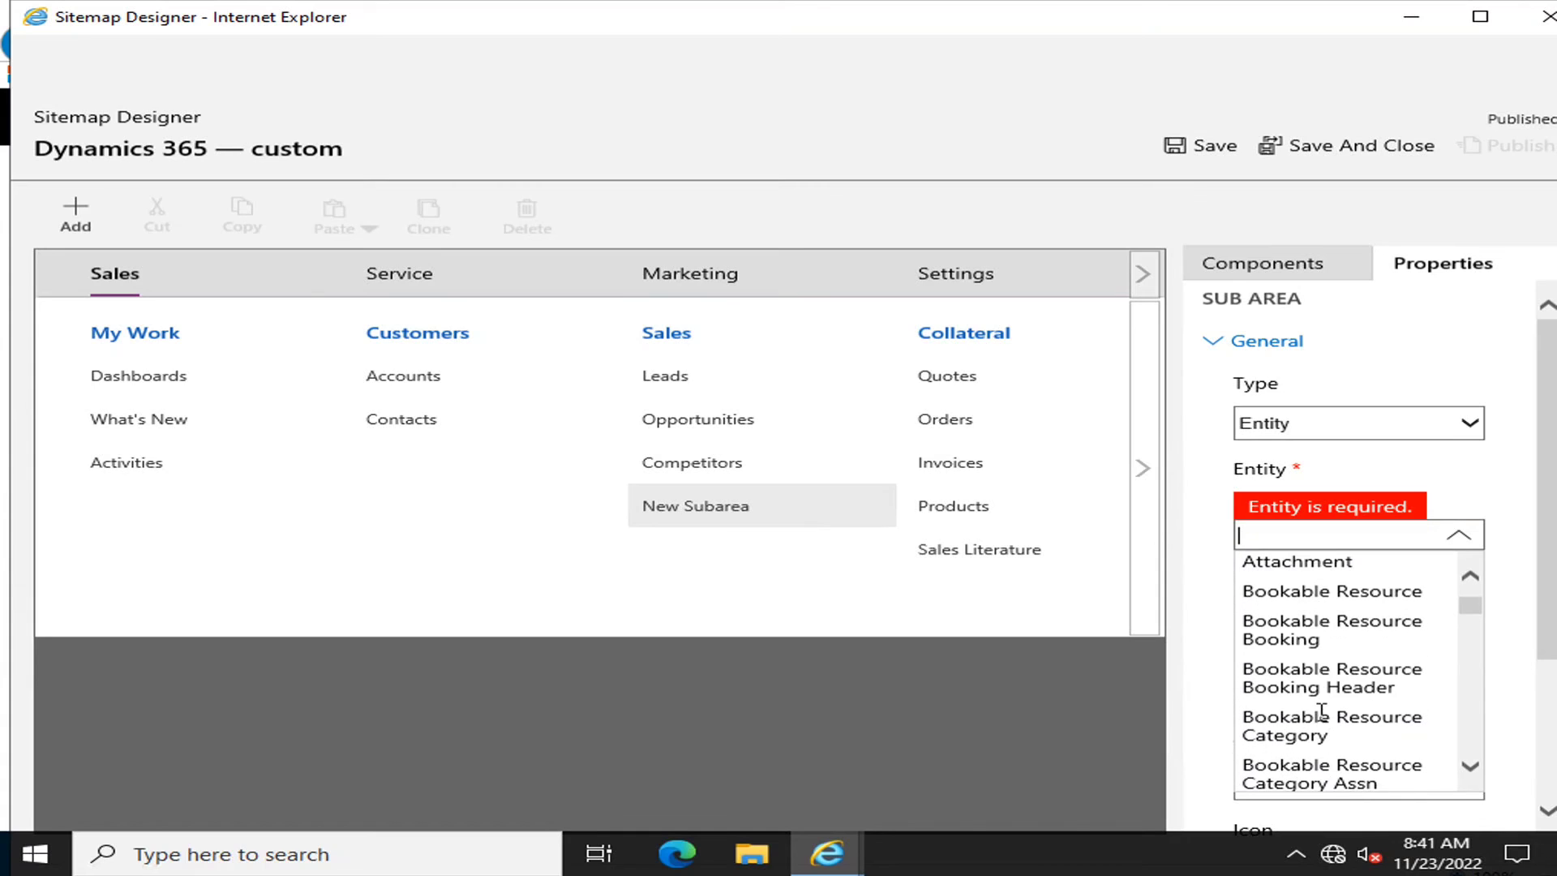
{"action": "scroll", "coordinate": [1322, 712], "scroll_direction": "down", "scroll_amount": 15}
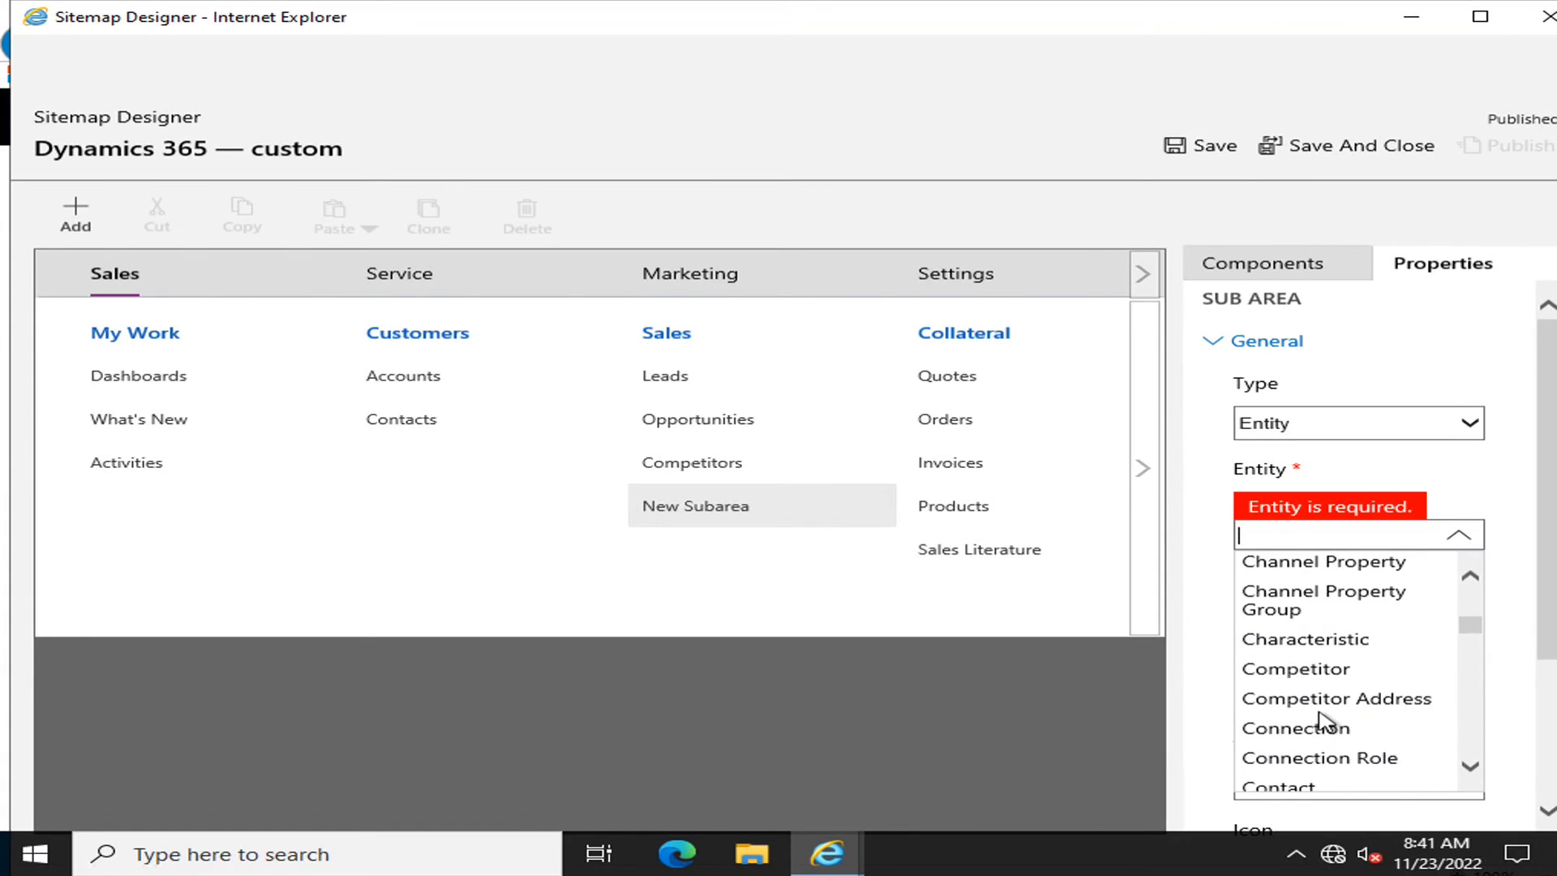
{"action": "scroll", "coordinate": [1321, 712], "scroll_direction": "down", "scroll_amount": 3}
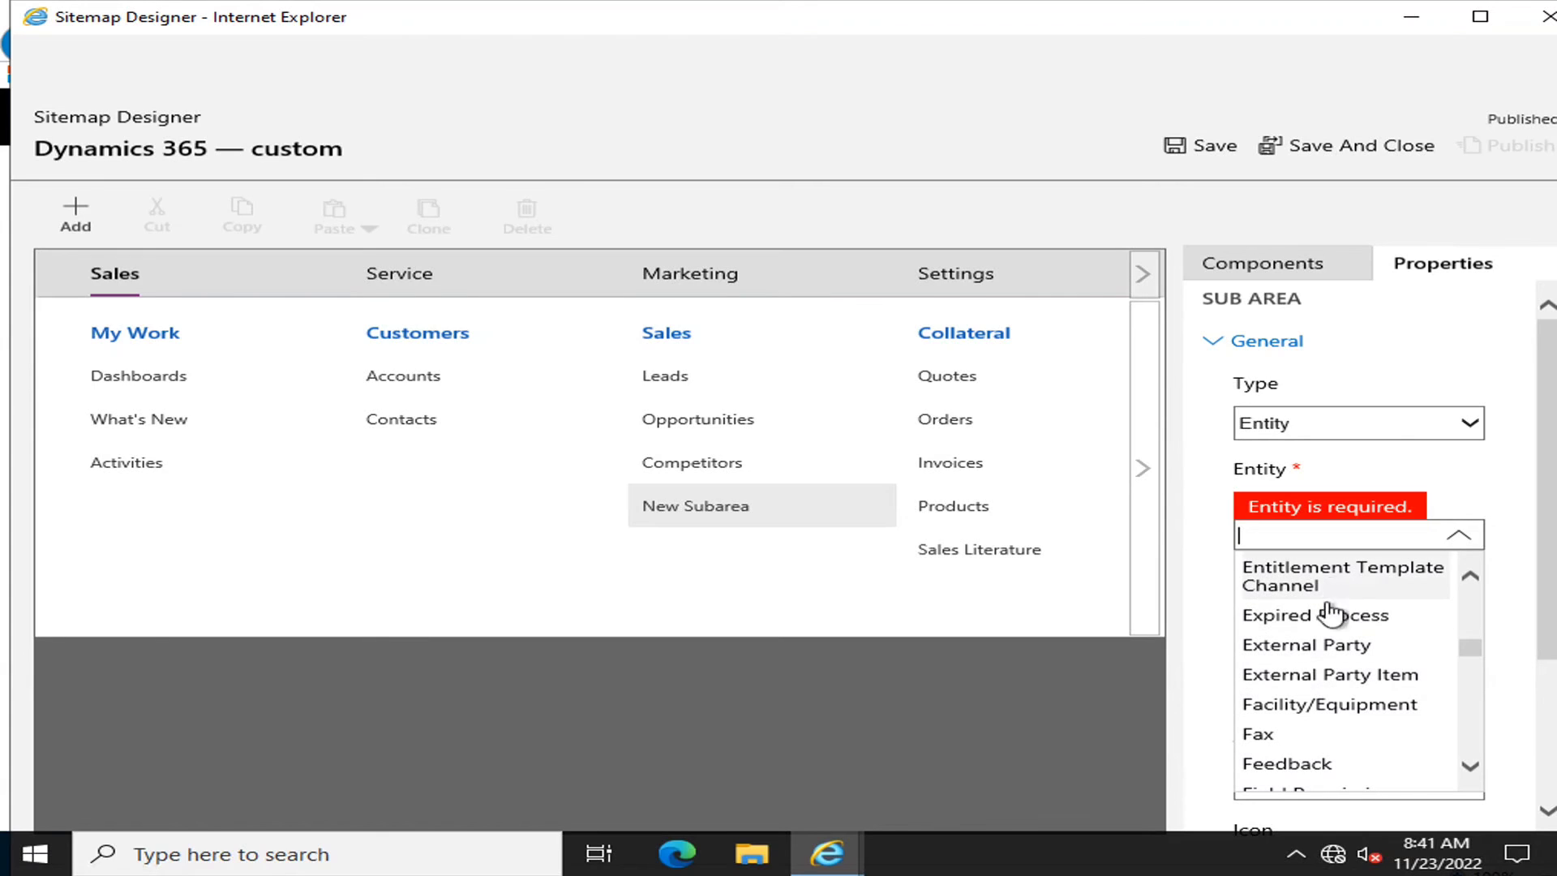
{"action": "scroll", "coordinate": [1317, 640], "scroll_direction": "down", "scroll_amount": 2}
{"action": "scroll", "coordinate": [1317, 640], "scroll_direction": "down", "scroll_amount": 1}
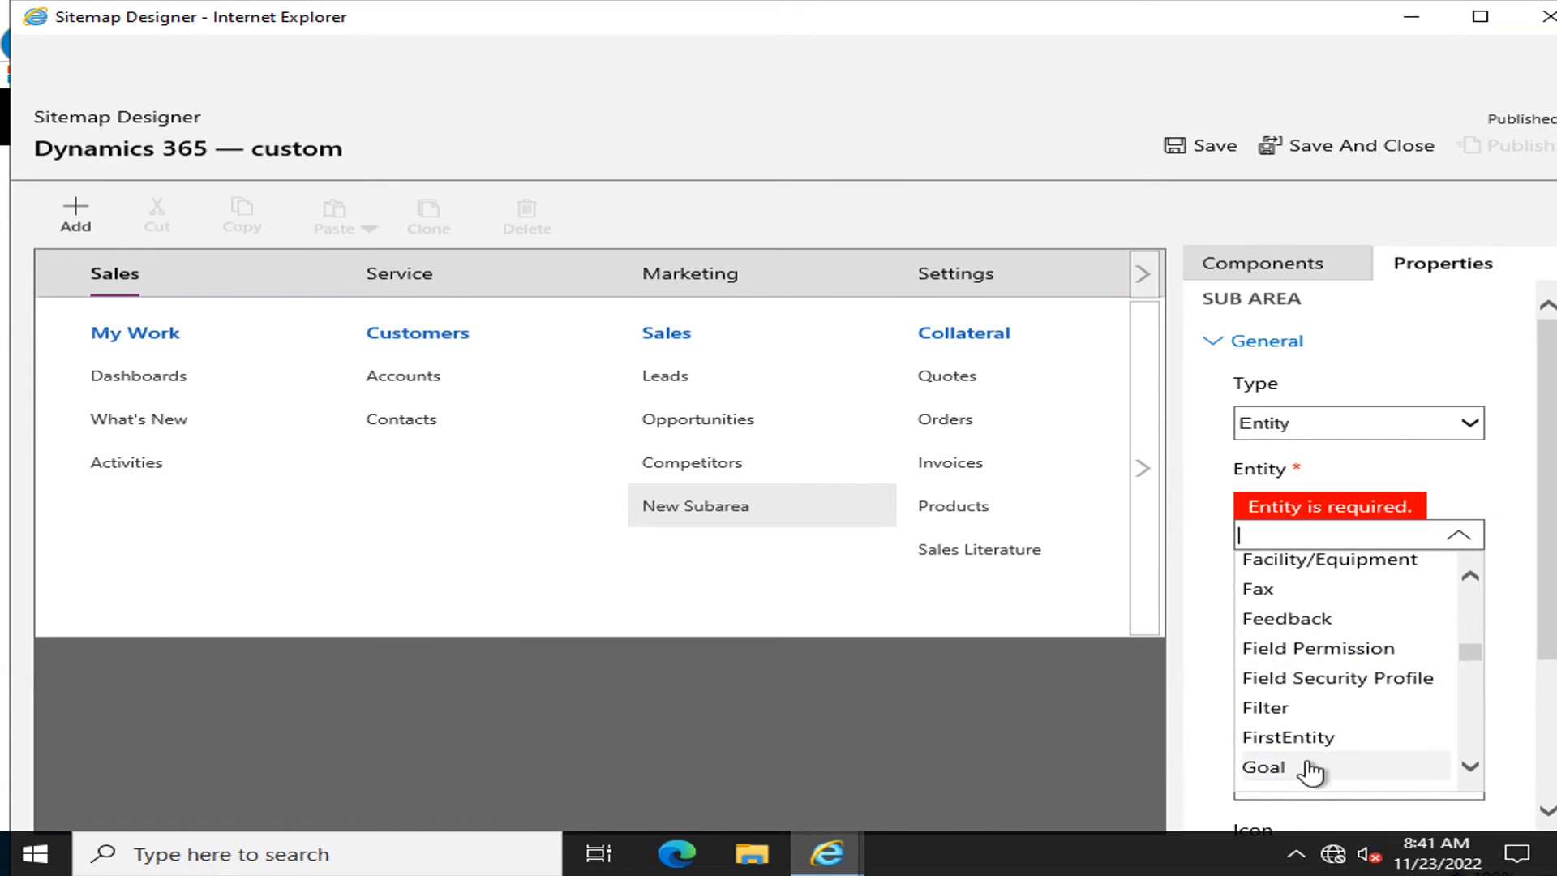
{"action": "left_click", "coordinate": [1413, 740]}
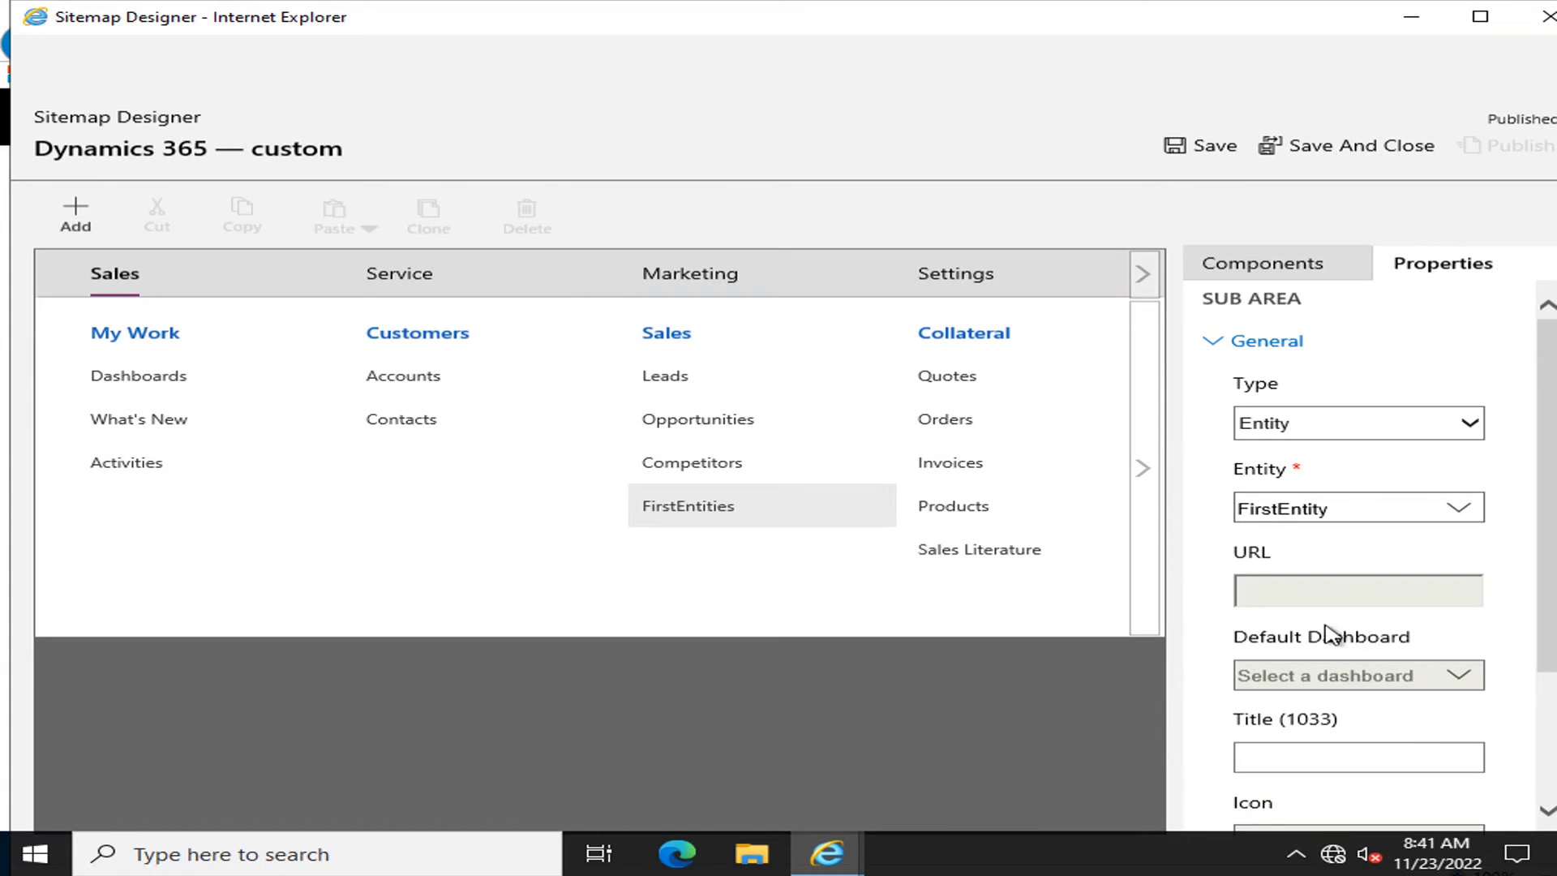
Give the new subarea the title (1033) FirstEntity.
{"action": "scroll", "coordinate": [1328, 634], "scroll_direction": "down", "scroll_amount": 3}
{"action": "left_click", "coordinate": [1289, 563]}
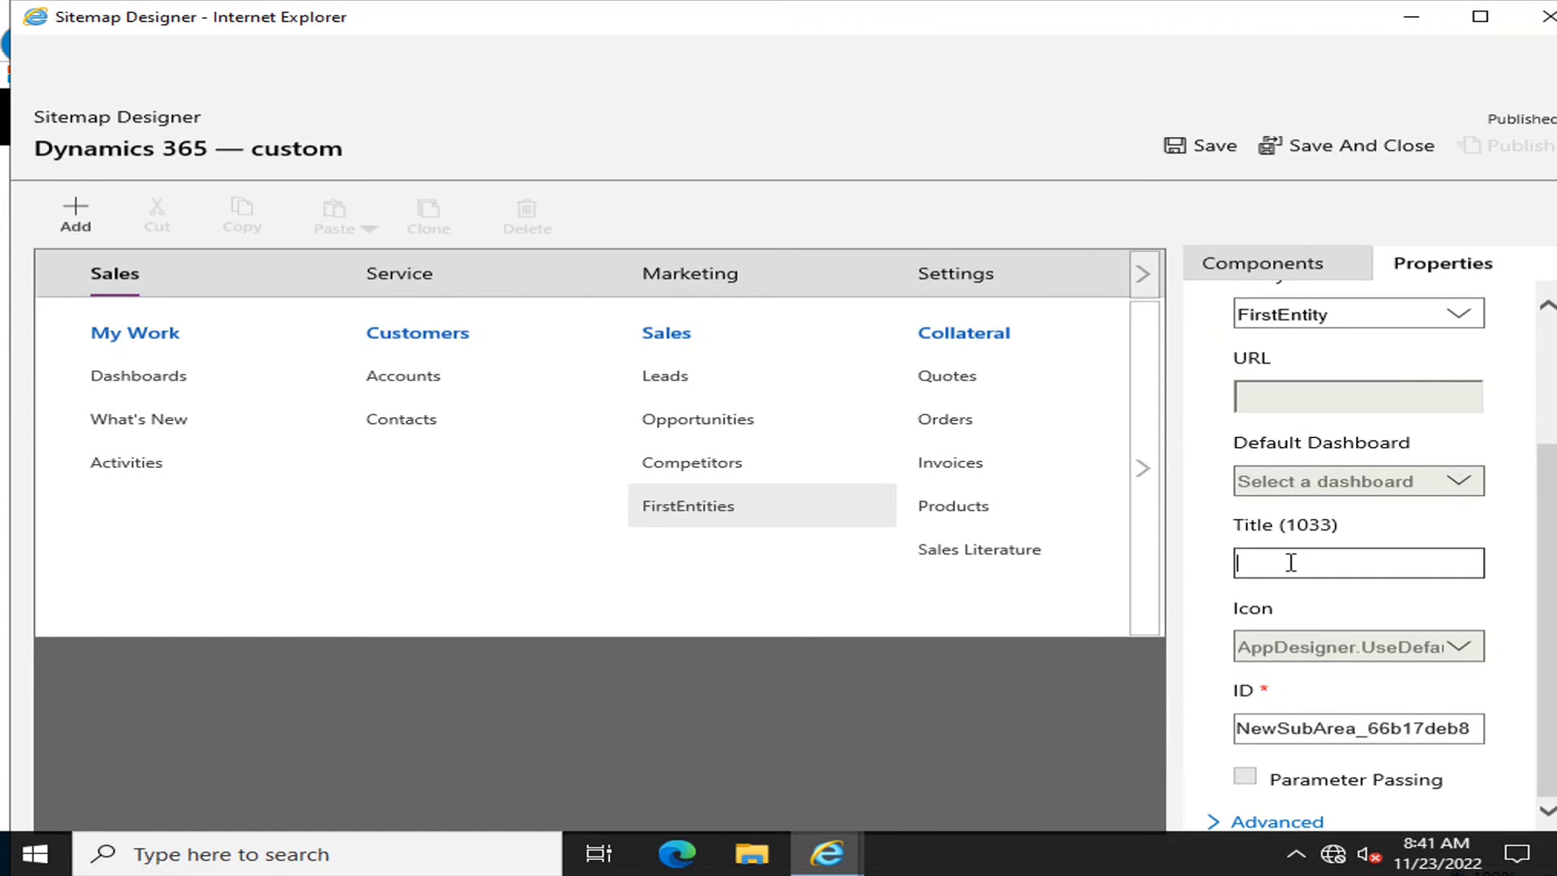
{"action": "type", "text": "FirstEntity"}
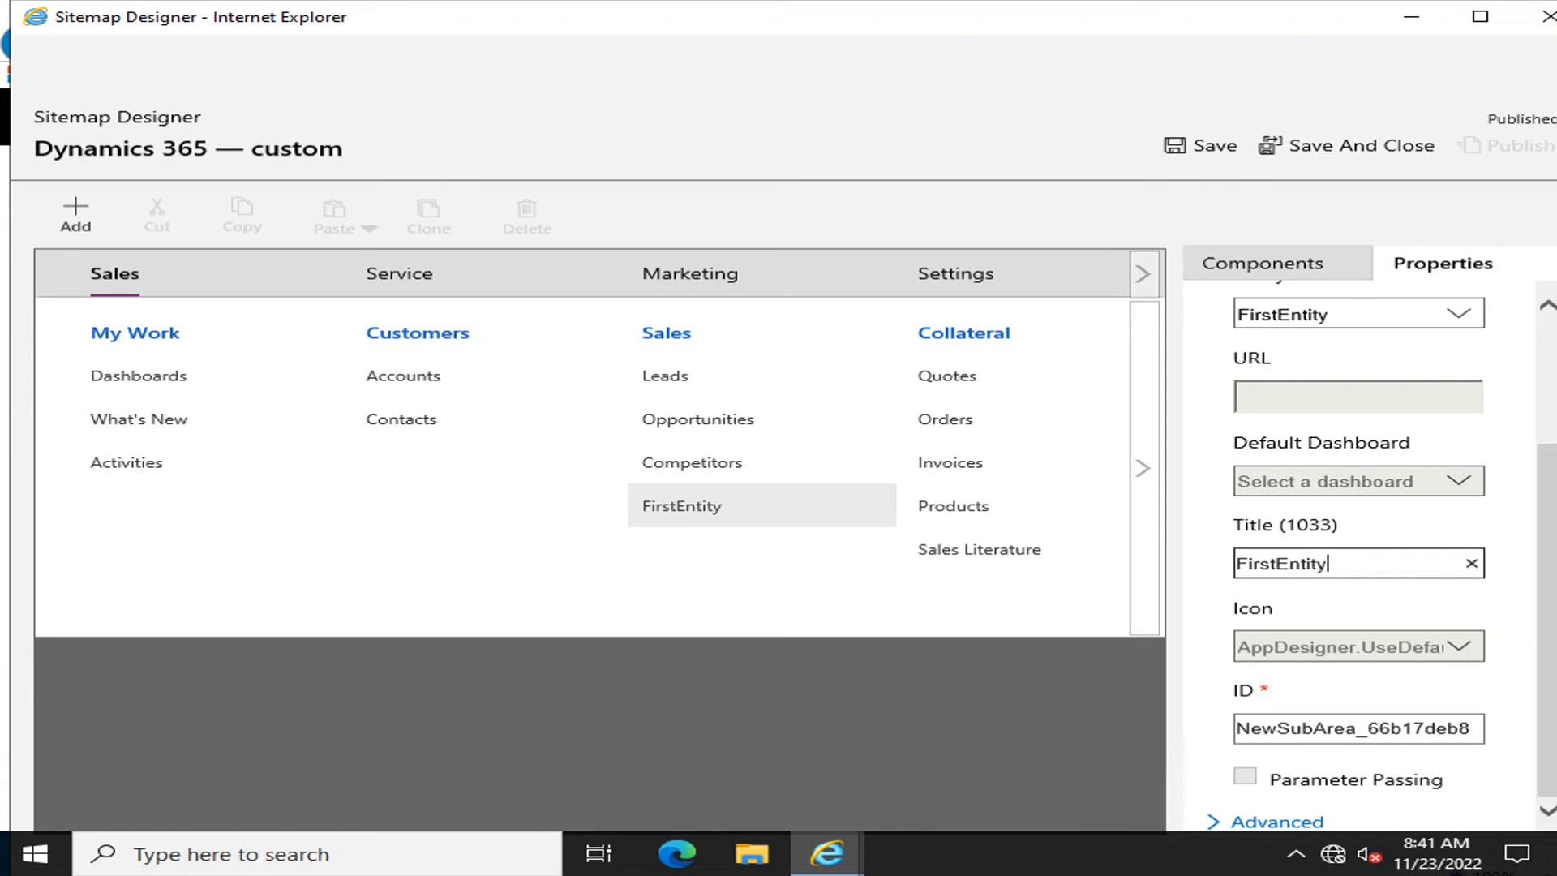
{"action": "left_click", "coordinate": [1541, 790]}
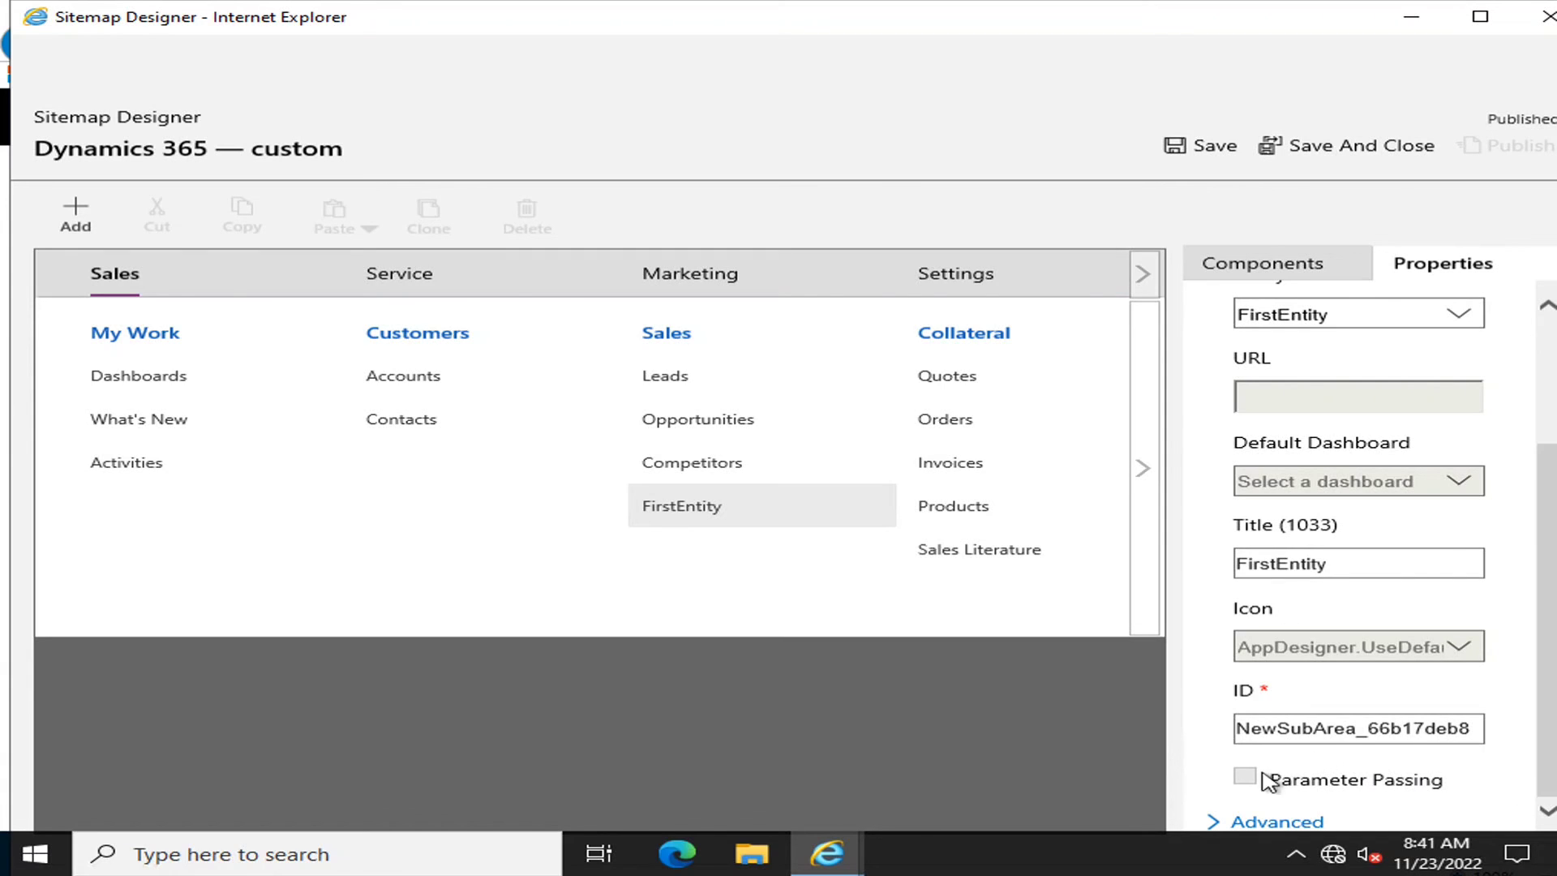
Expand the subarea's advanced properties and review its additional titles, Outlook shortcut choices and SKUs.
{"action": "left_click", "coordinate": [1250, 819]}
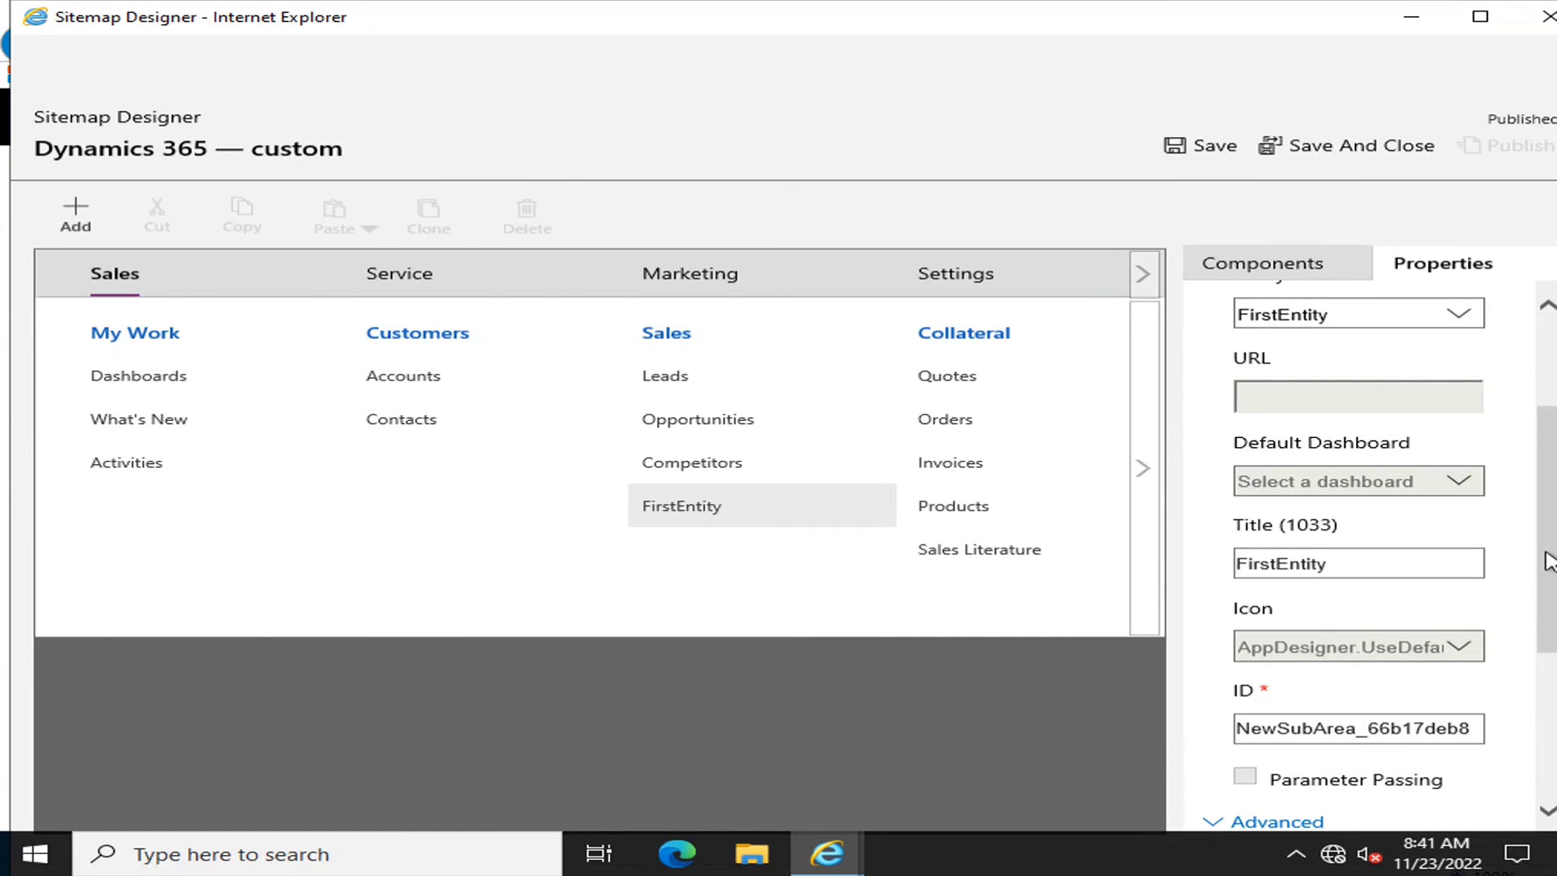
{"action": "left_click_drag", "start_coordinate": [1549, 614], "coordinate": [1550, 760]}
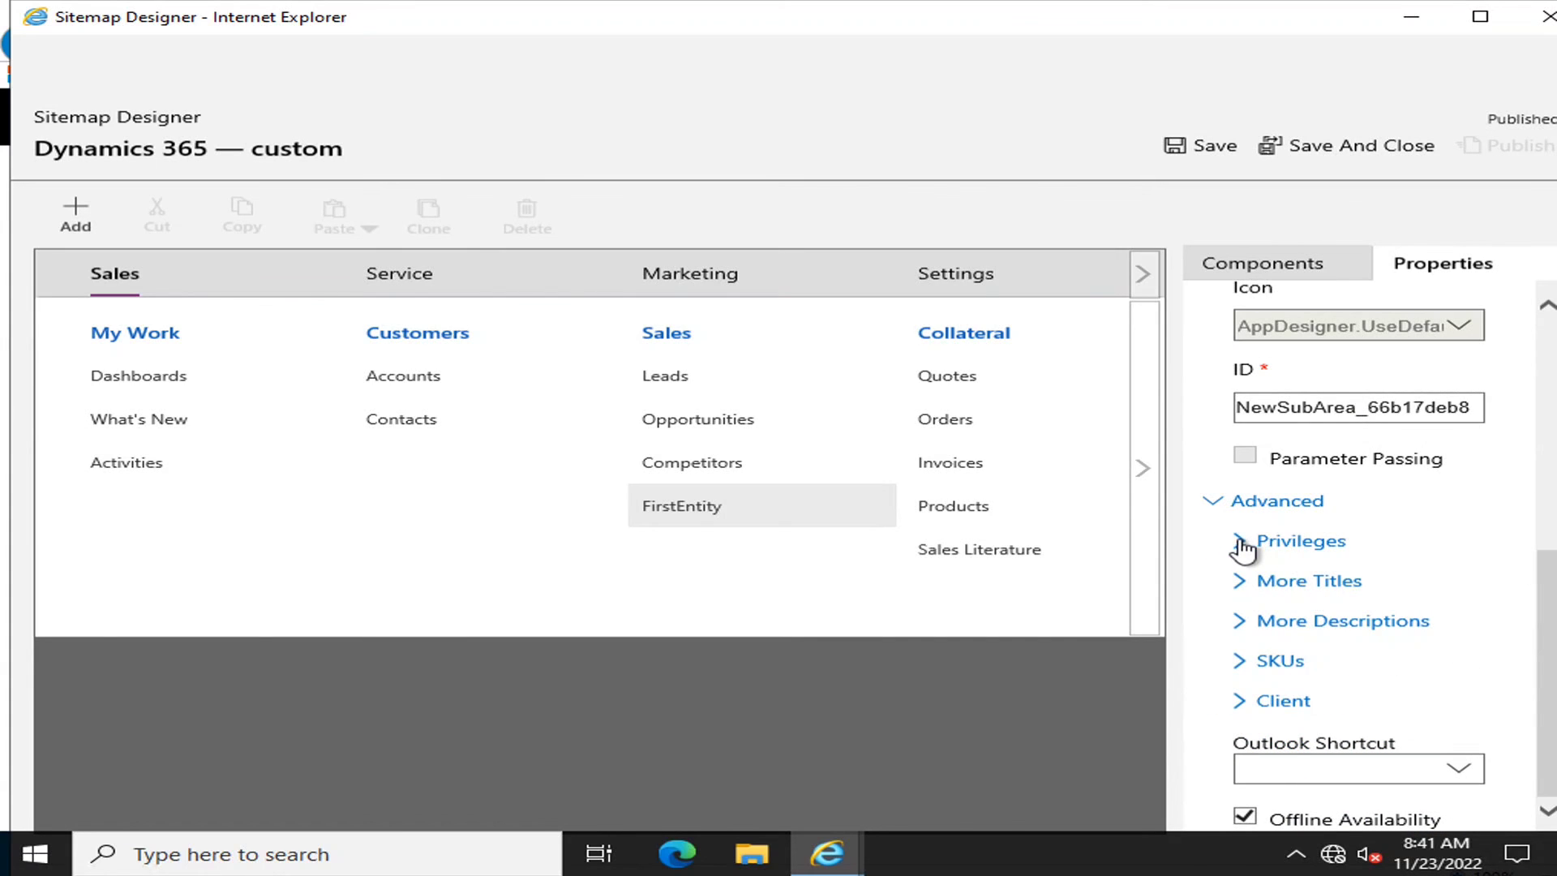
{"action": "left_click", "coordinate": [1238, 582]}
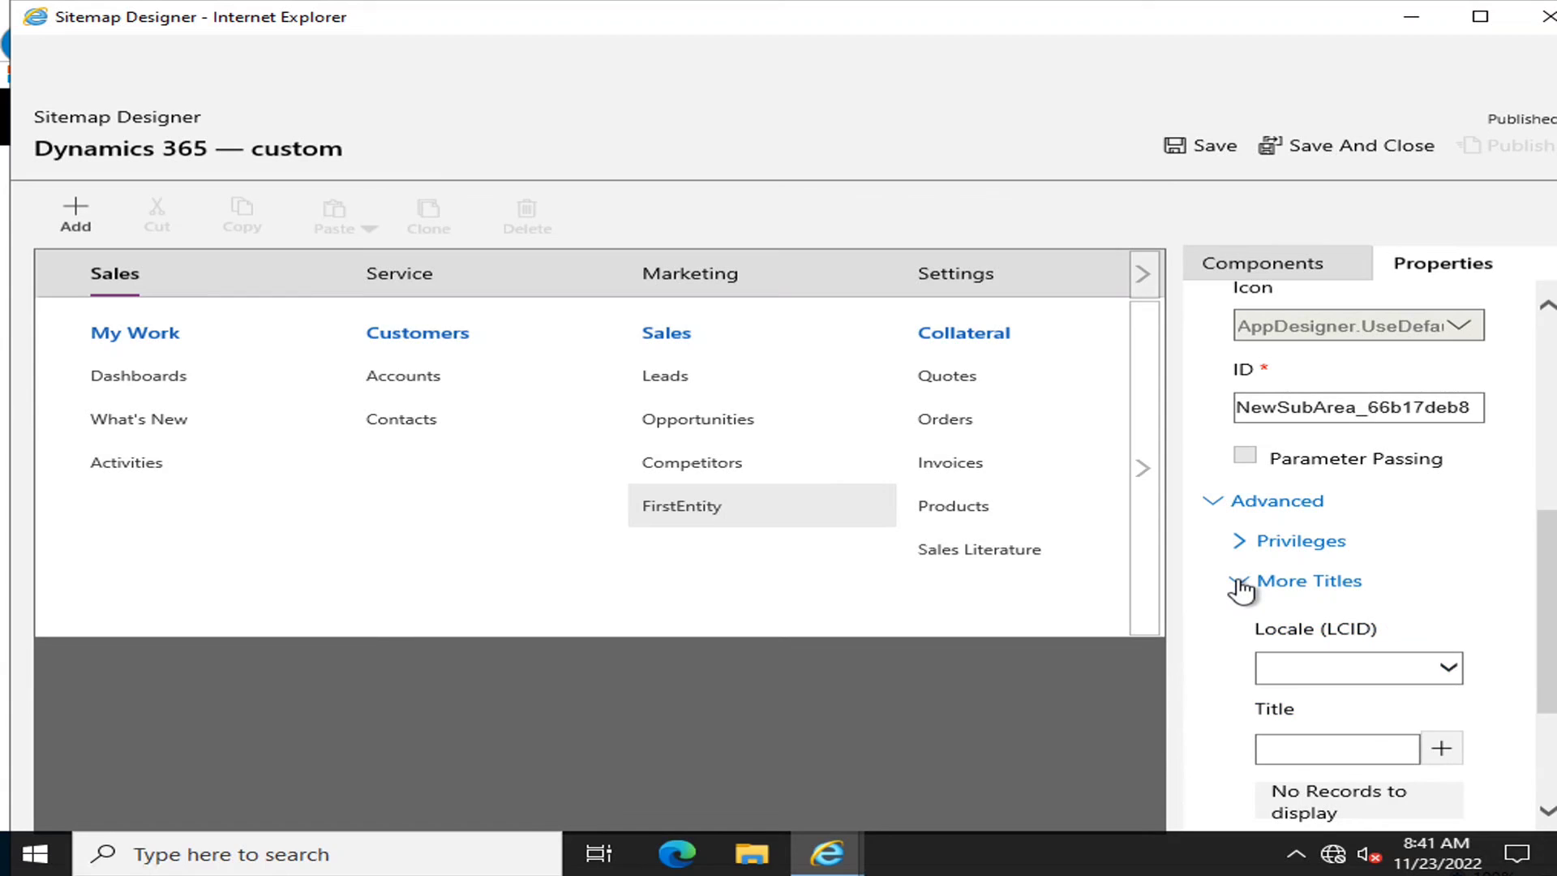
{"action": "left_click", "coordinate": [1238, 581]}
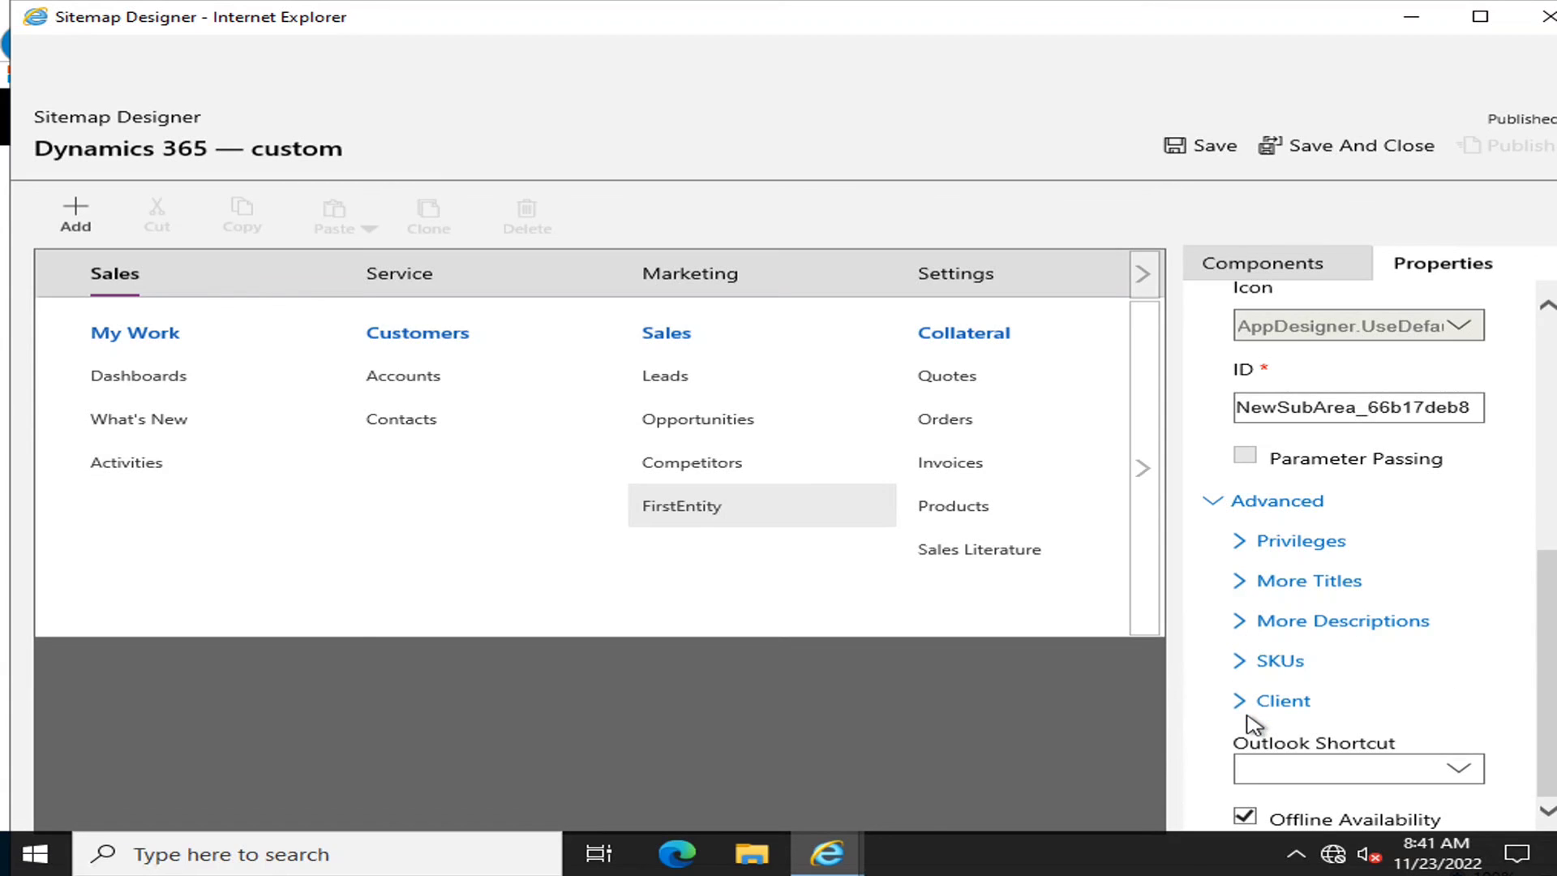
{"action": "left_click", "coordinate": [1464, 770]}
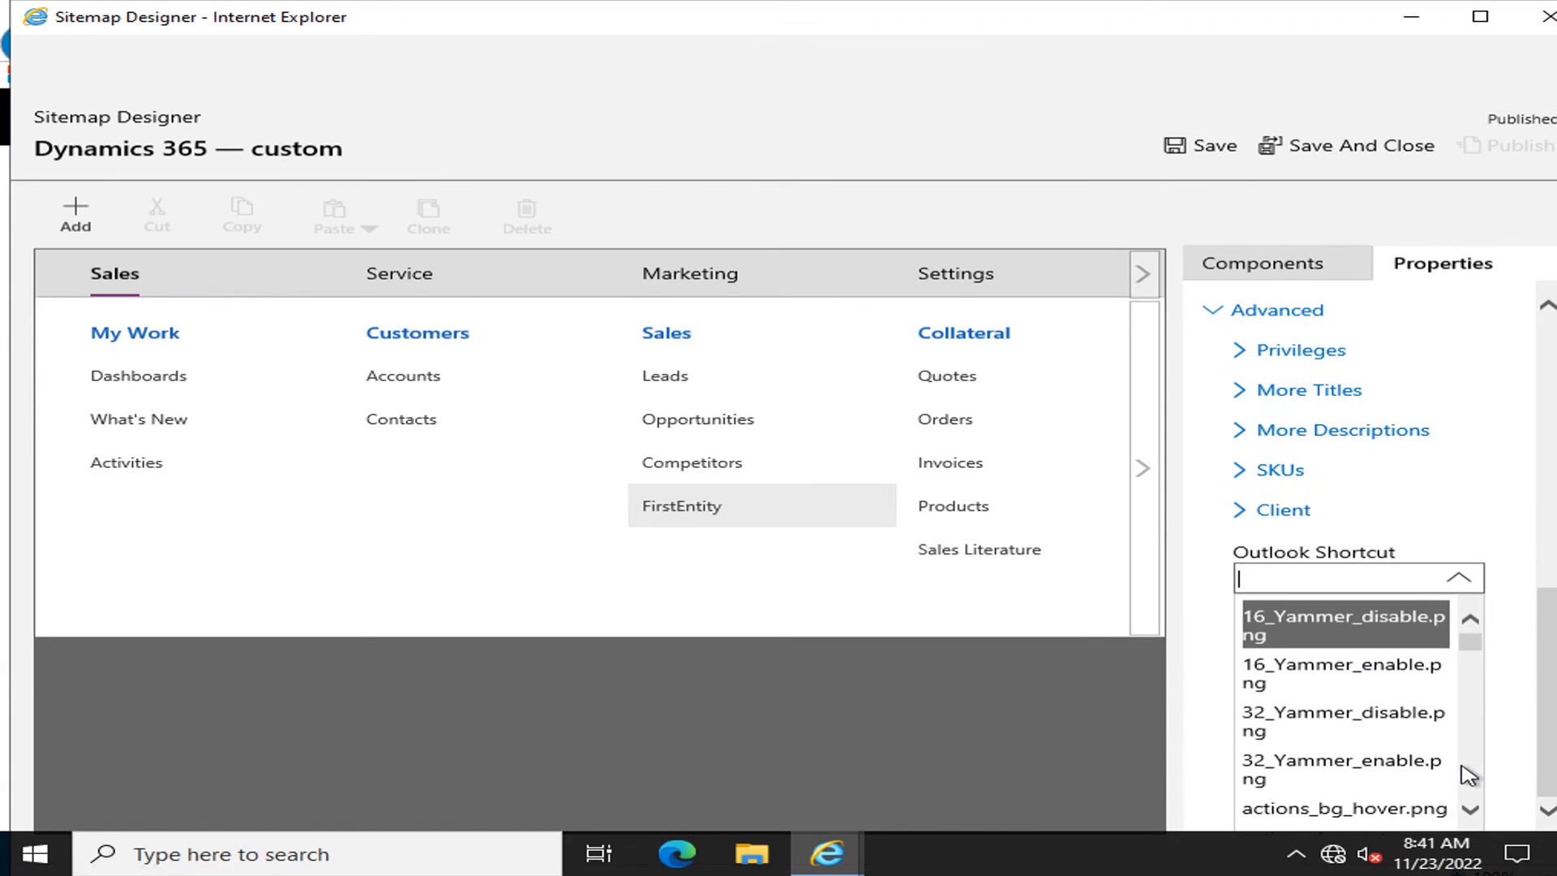
{"action": "left_click", "coordinate": [1461, 476]}
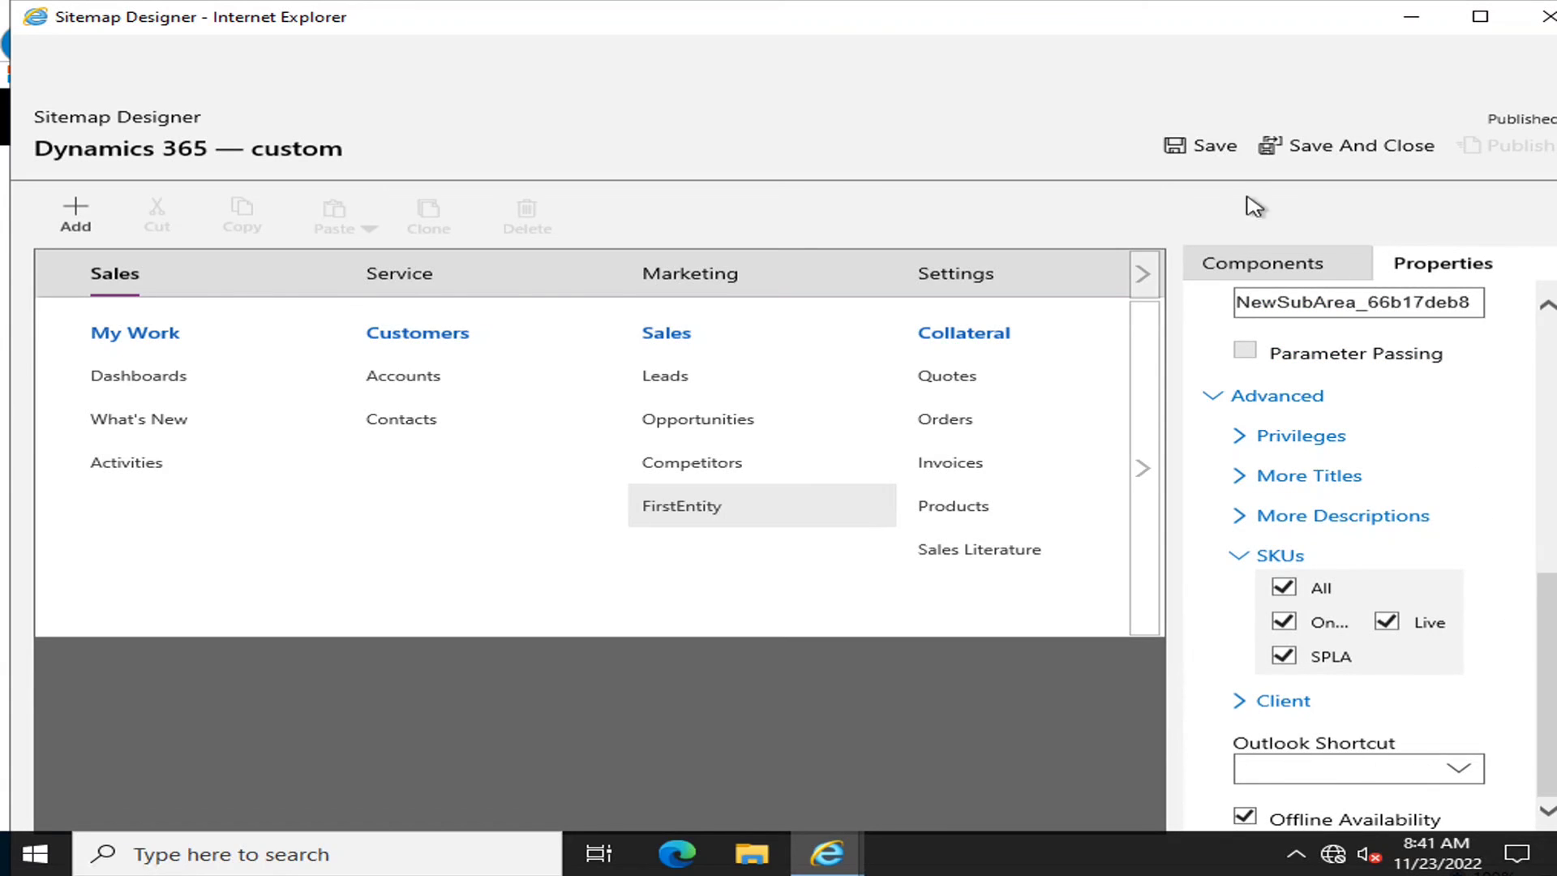
Save and publish the site map, close the designer, and save and close the Default Solution window.
{"action": "left_click", "coordinate": [1208, 146]}
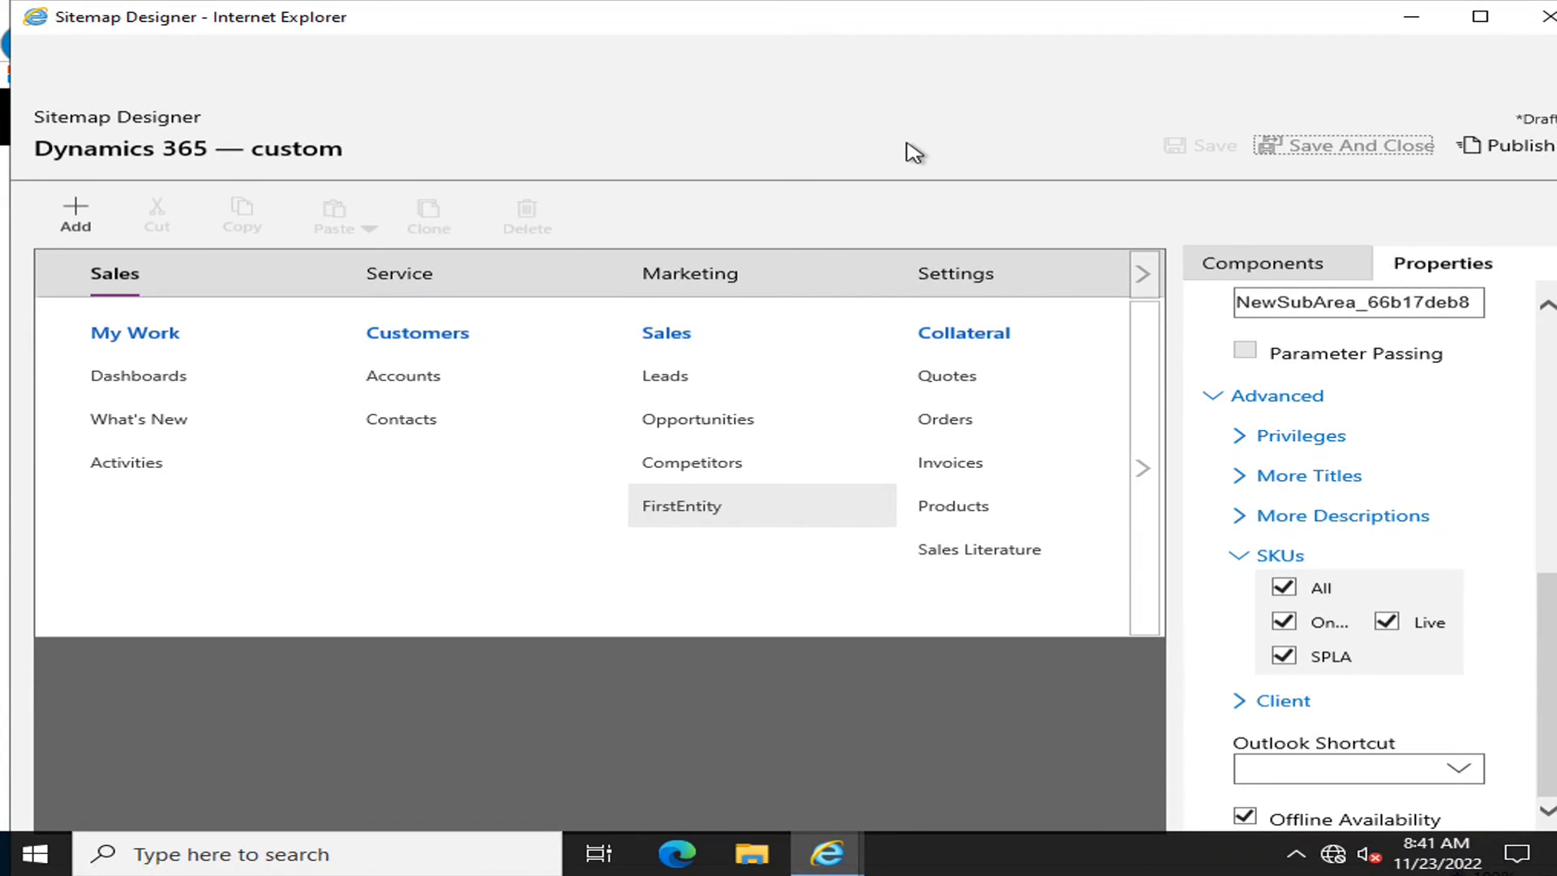
{"action": "left_click", "coordinate": [1508, 147]}
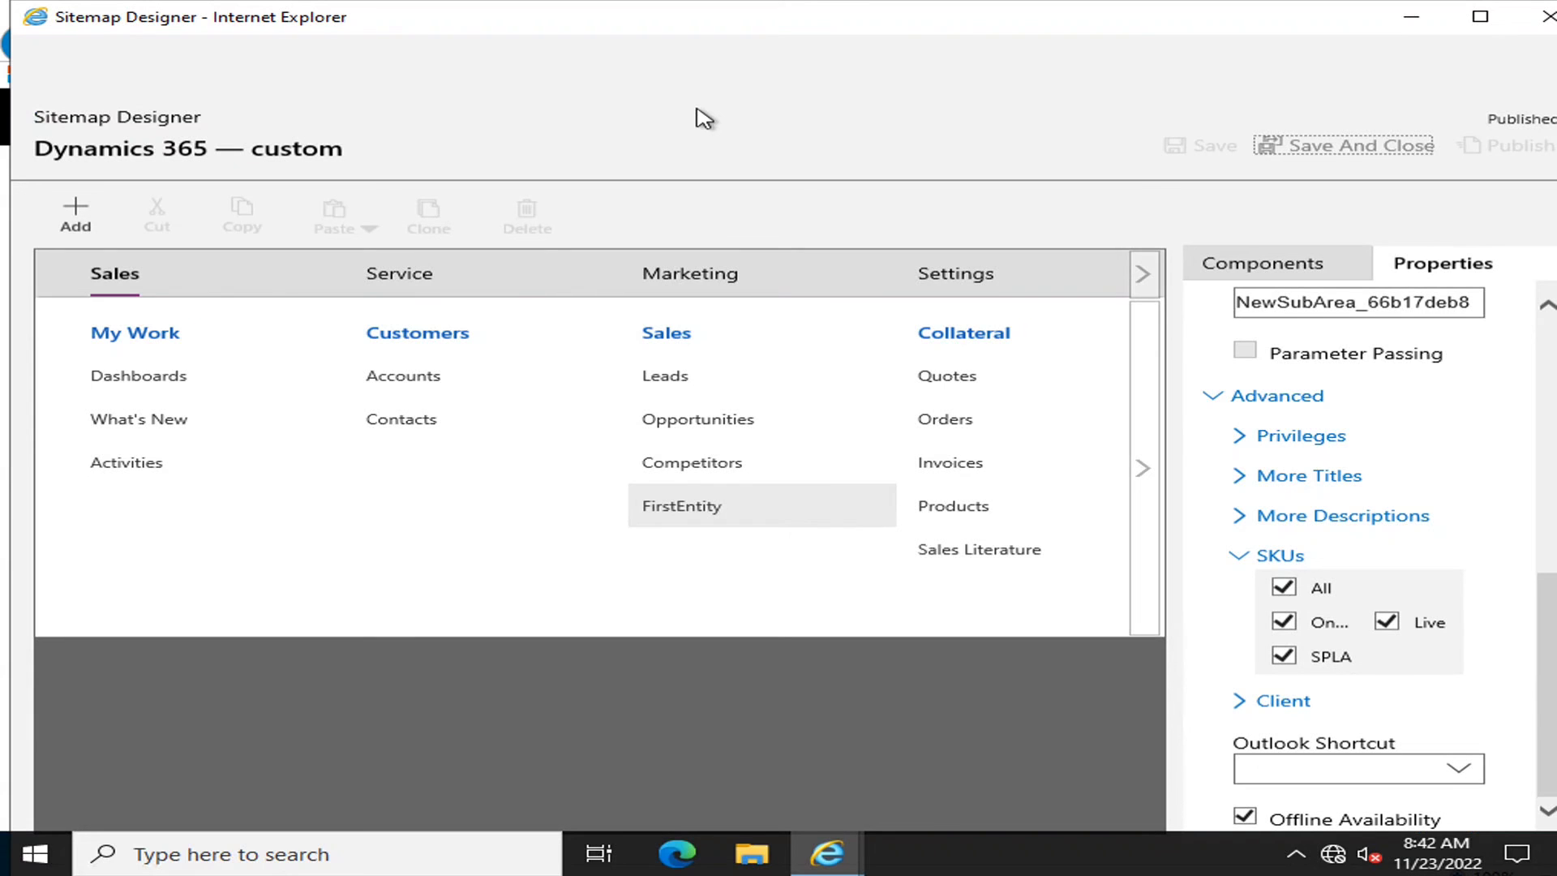
{"action": "left_click", "coordinate": [1344, 146]}
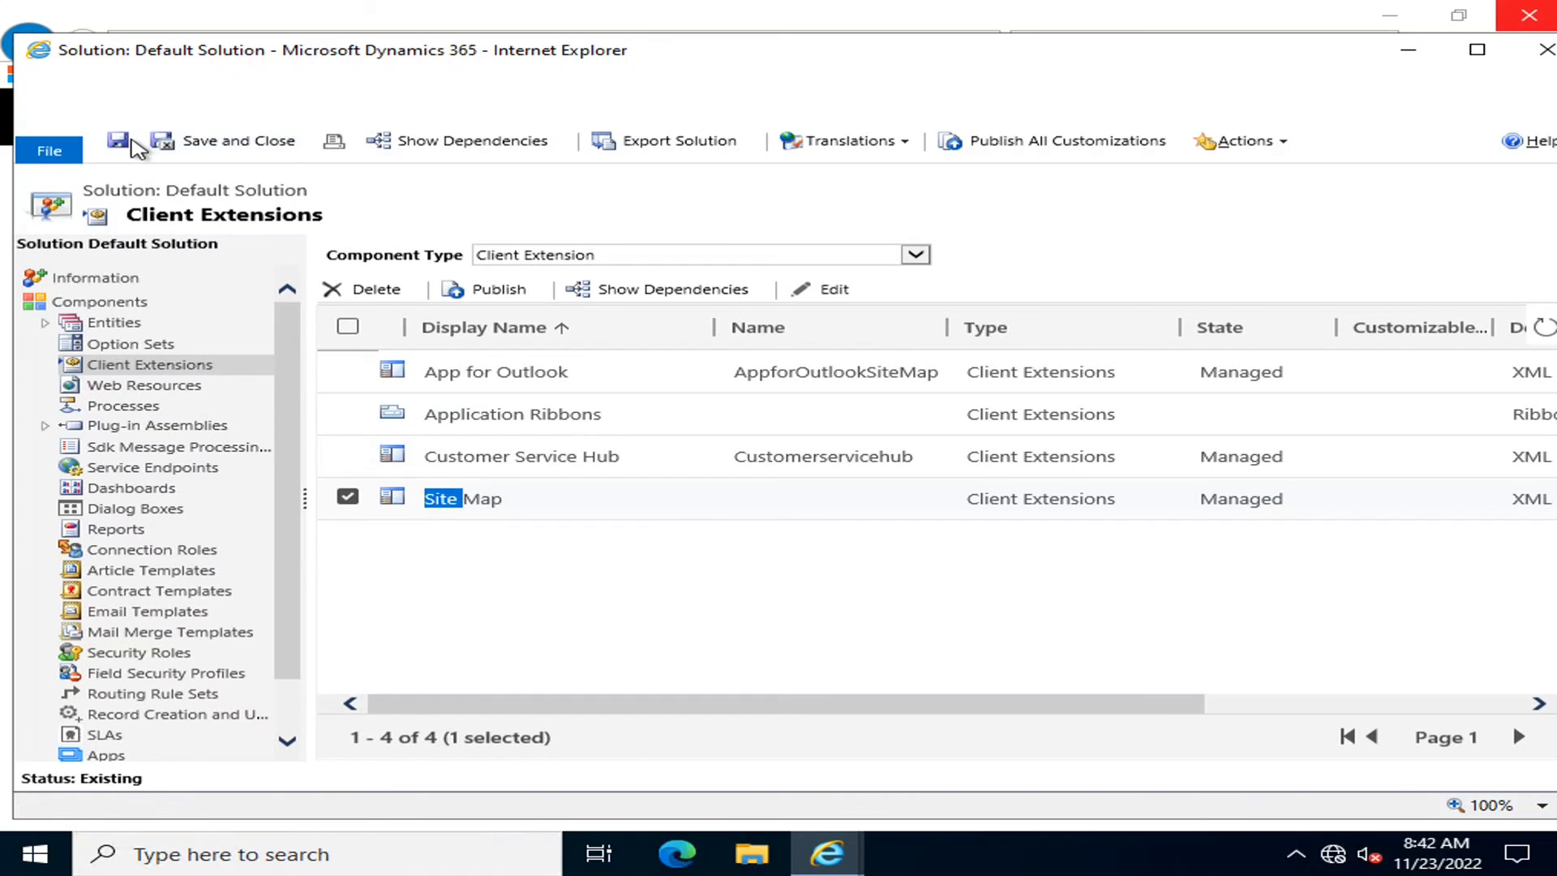
{"action": "left_click", "coordinate": [186, 143]}
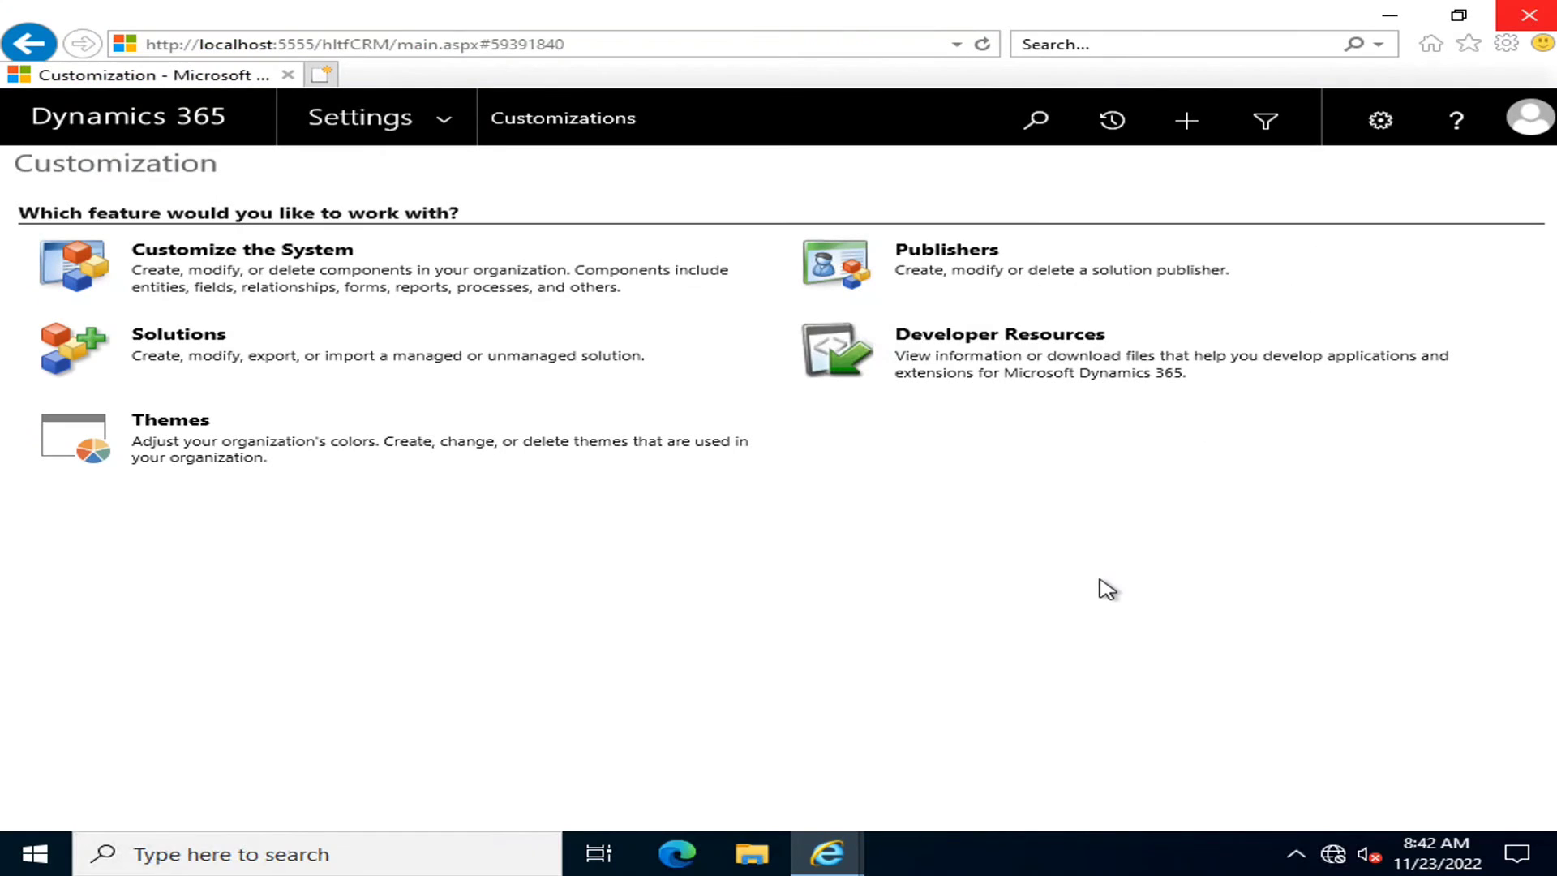
Reload the Customization page and open FirstEntity from the Sales area's navigation.
{"action": "left_click", "coordinate": [982, 45]}
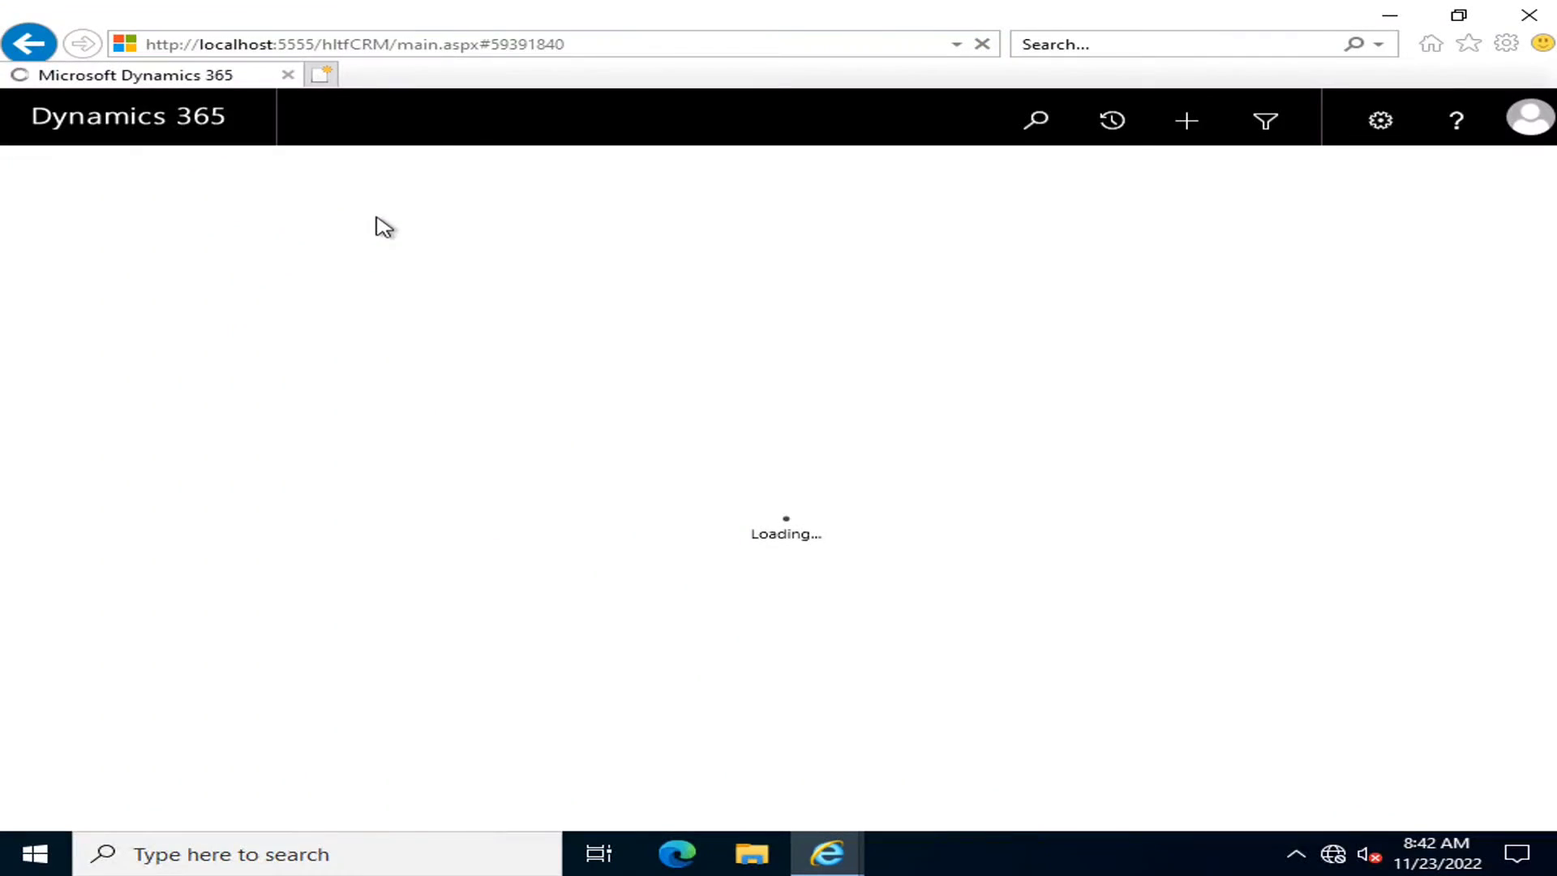
{"action": "left_click", "coordinate": [442, 125]}
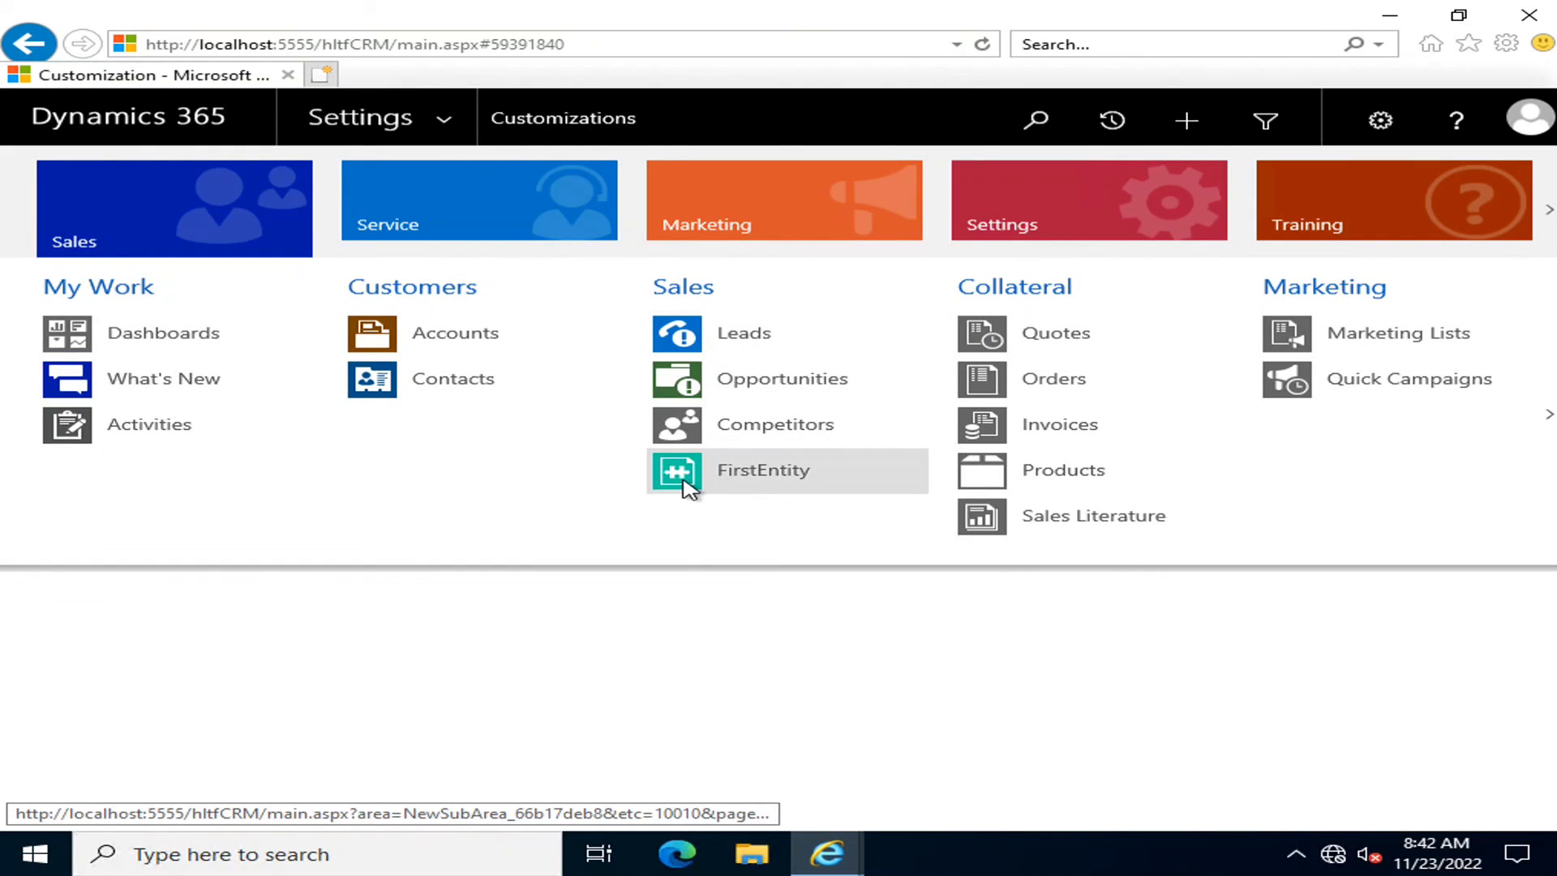
{"action": "left_click", "coordinate": [746, 484]}
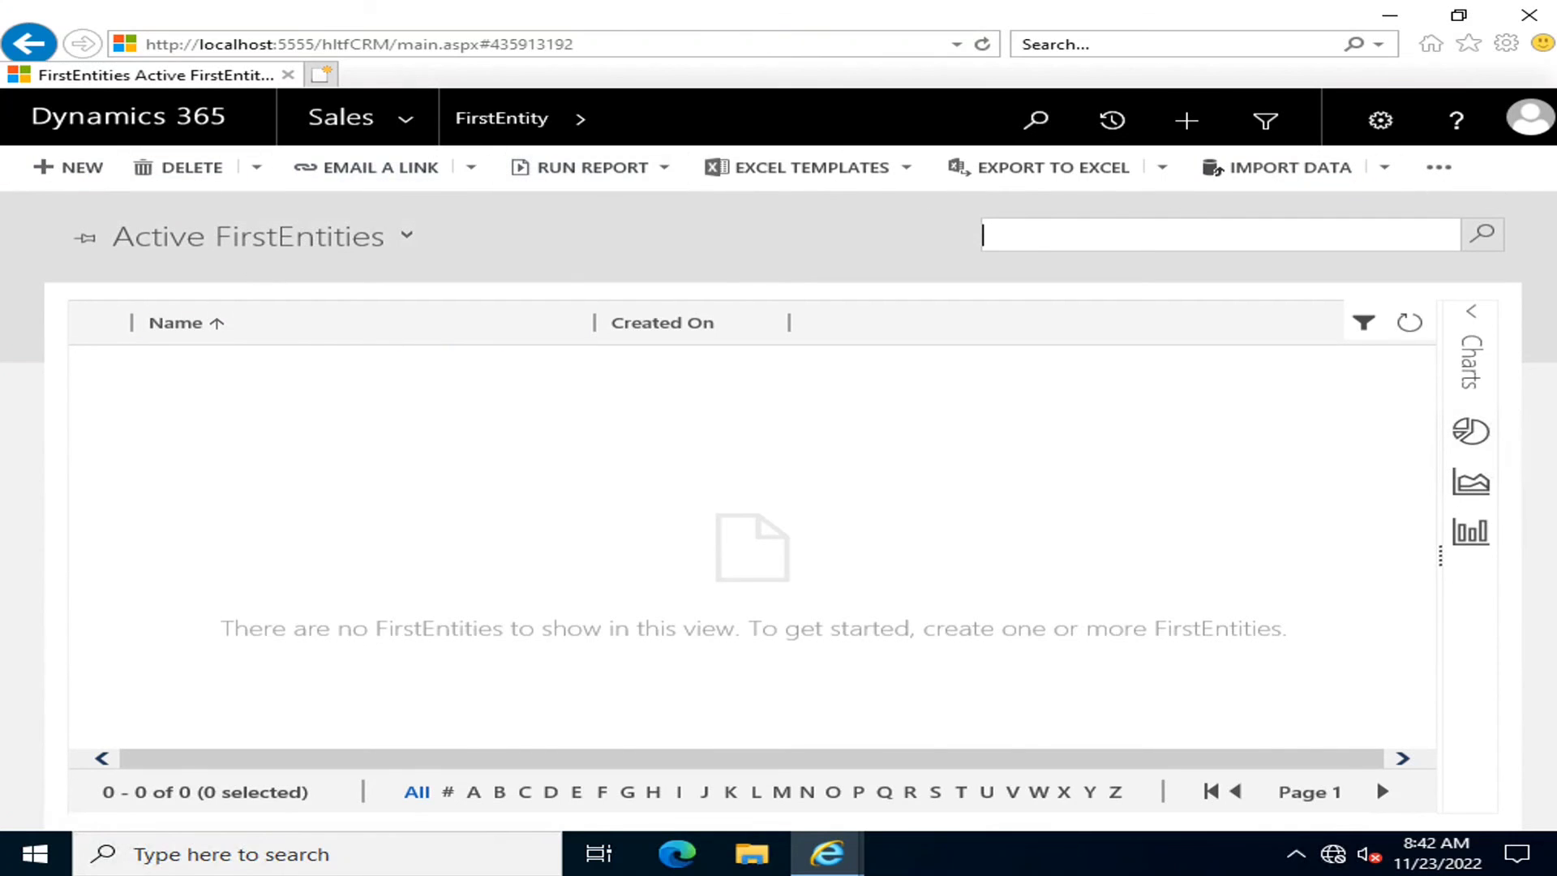
Review the additional commands and the chart pane of the Active FirstEntities view.
{"action": "left_click", "coordinate": [1439, 167]}
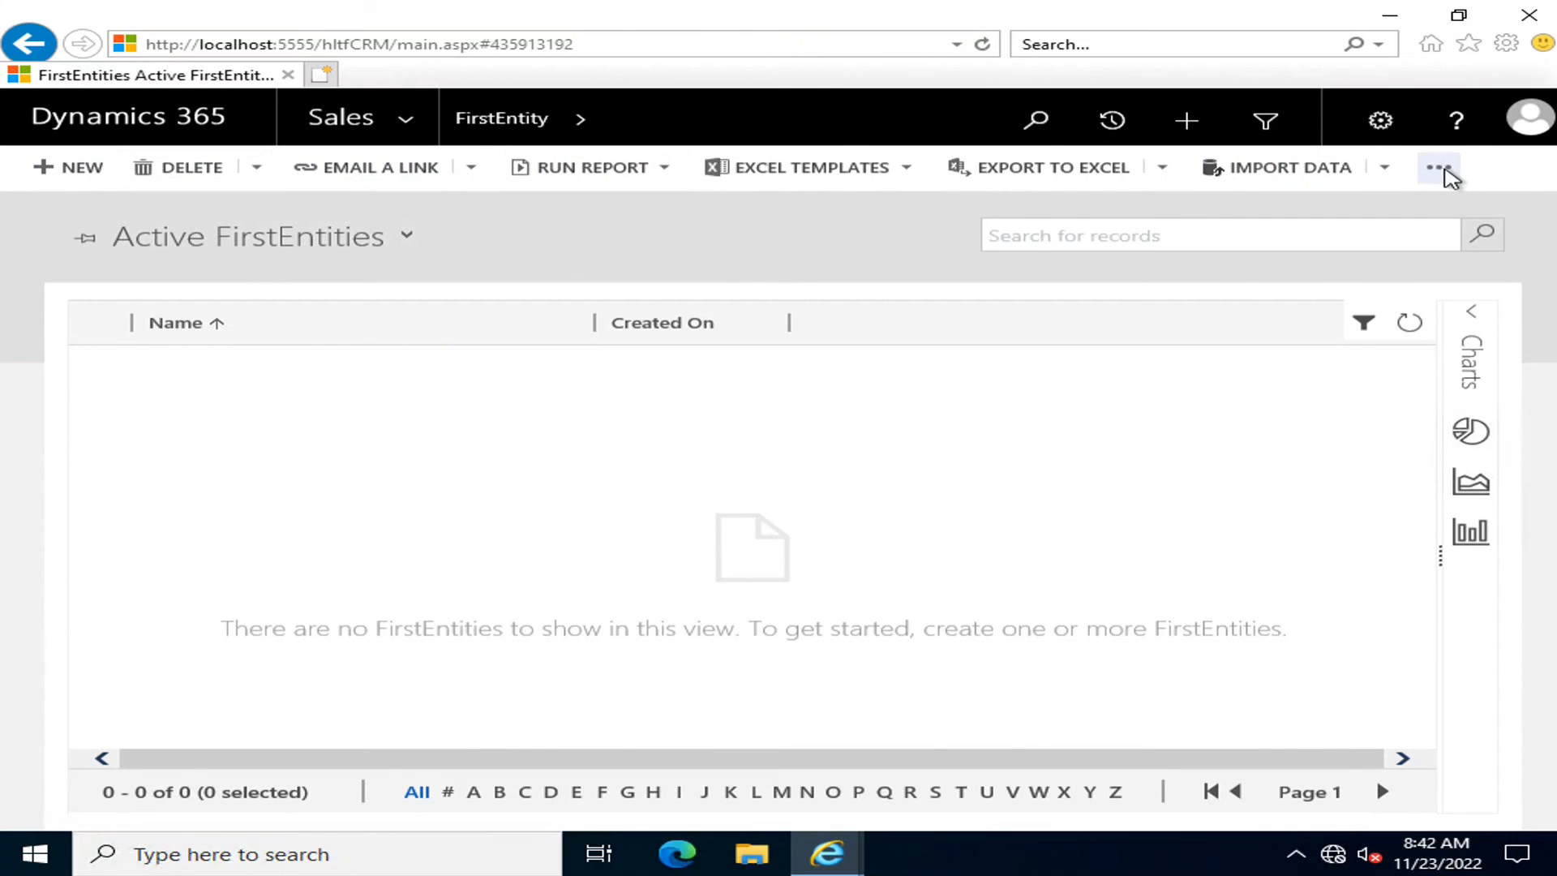
{"action": "left_click", "coordinate": [1289, 518]}
{"action": "left_click", "coordinate": [1437, 168]}
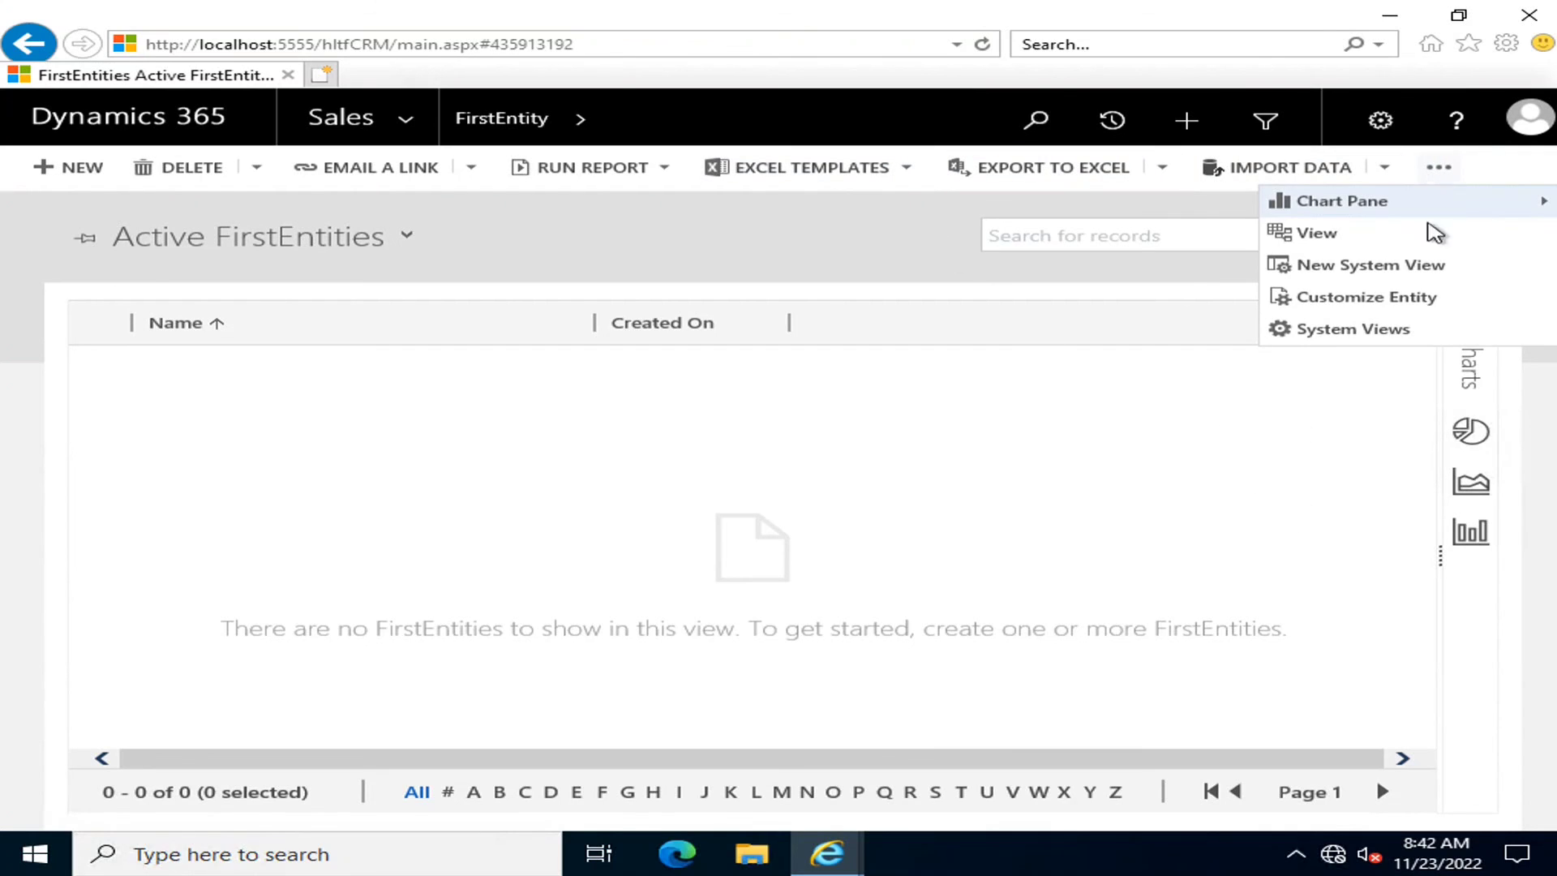
{"action": "left_click", "coordinate": [1330, 487]}
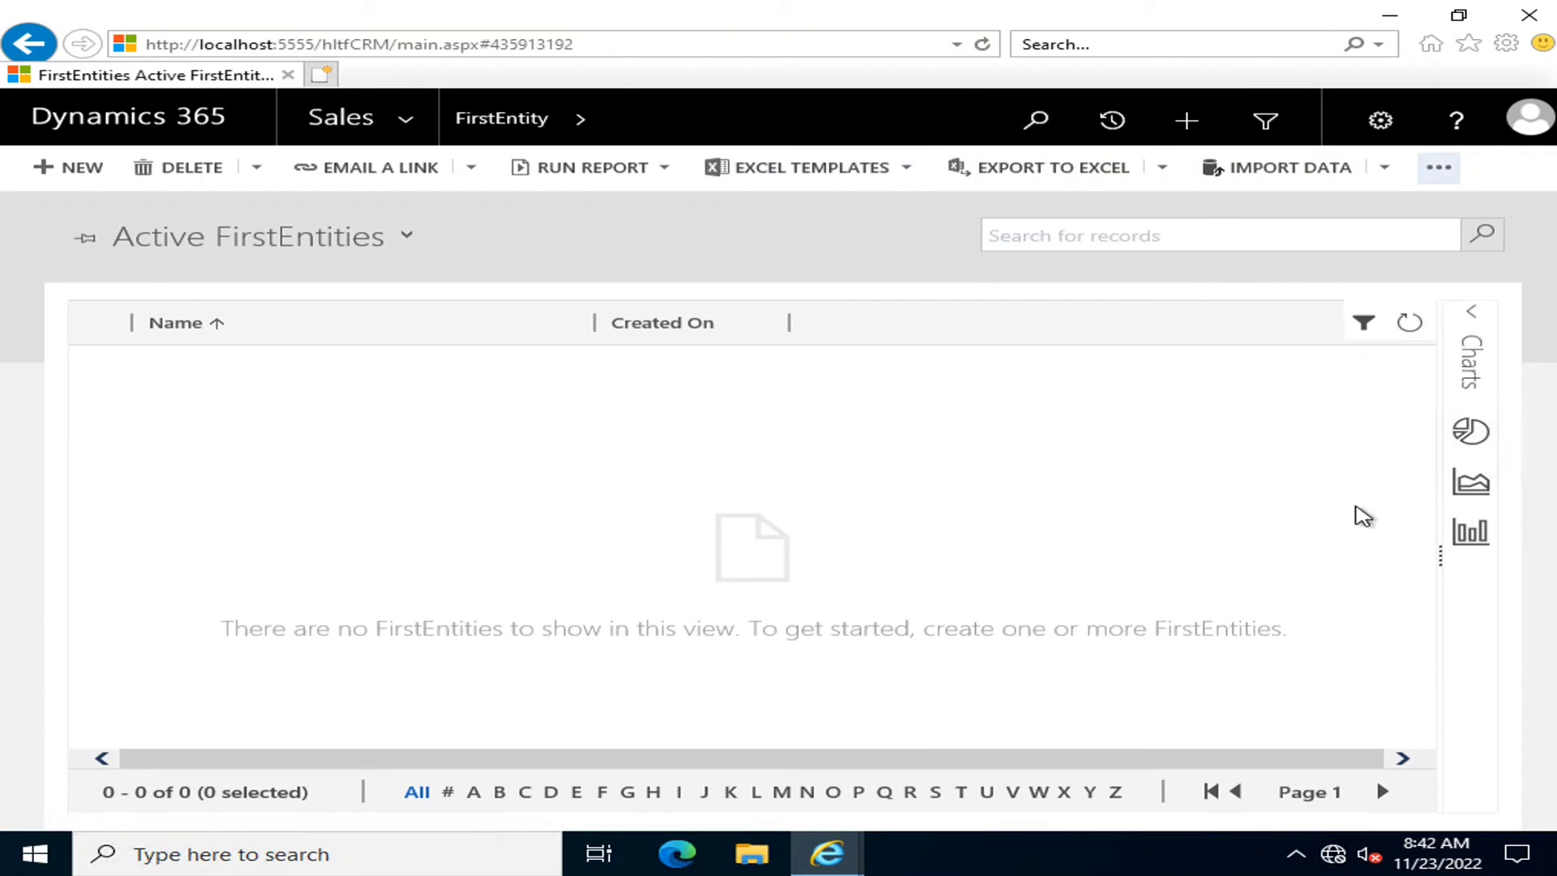
{"action": "left_click", "coordinate": [1476, 335]}
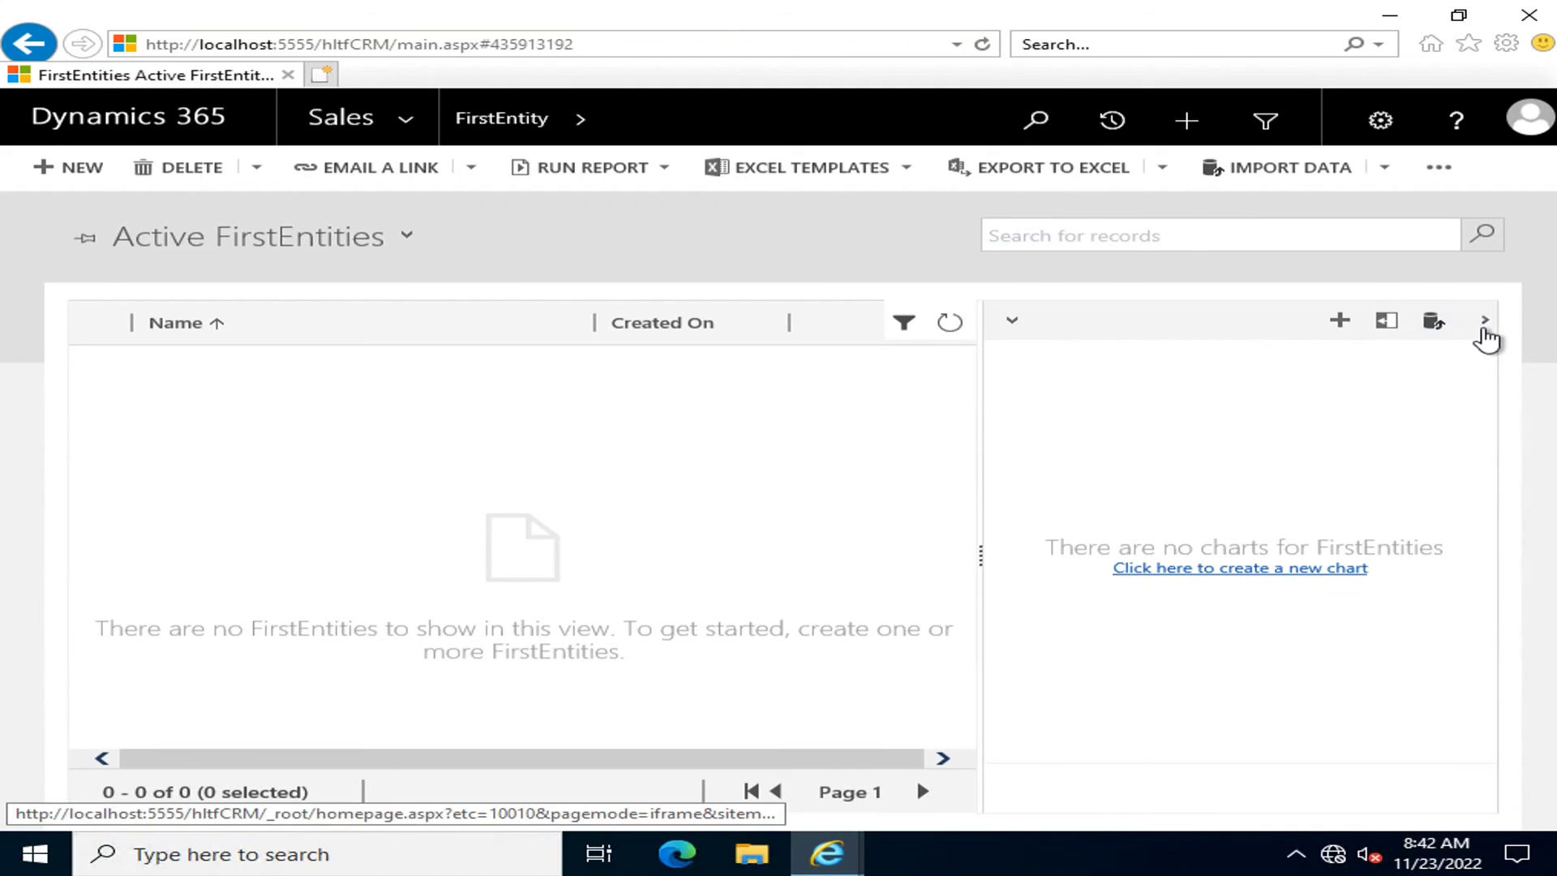
{"action": "left_click", "coordinate": [1485, 328]}
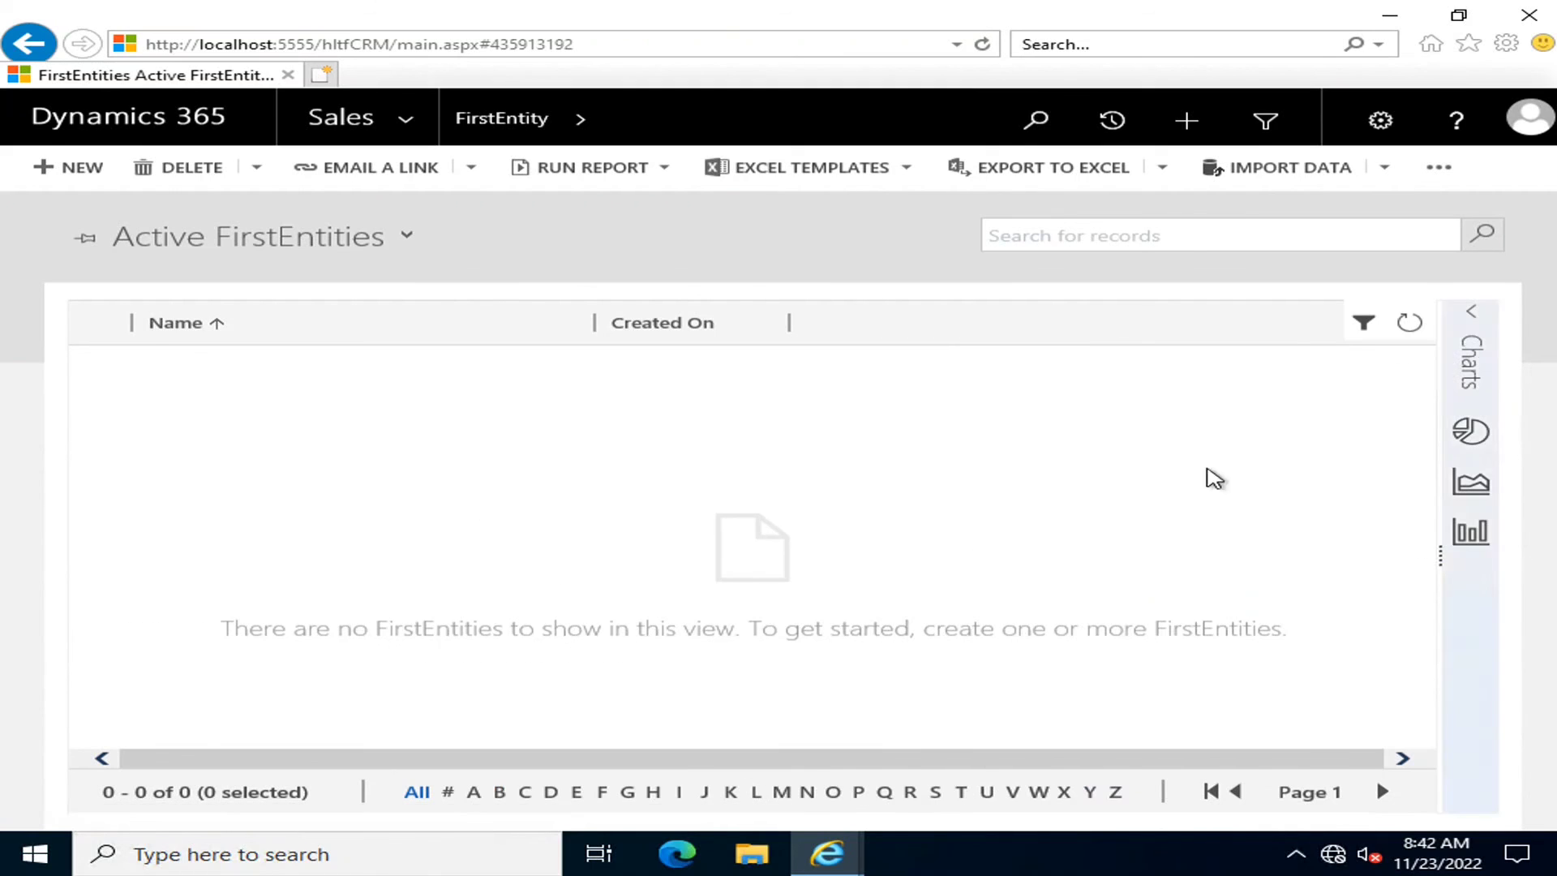
Try to save a new FirstEntity record with its Name left empty, and return to the Active FirstEntities view.
{"action": "left_click", "coordinate": [74, 172]}
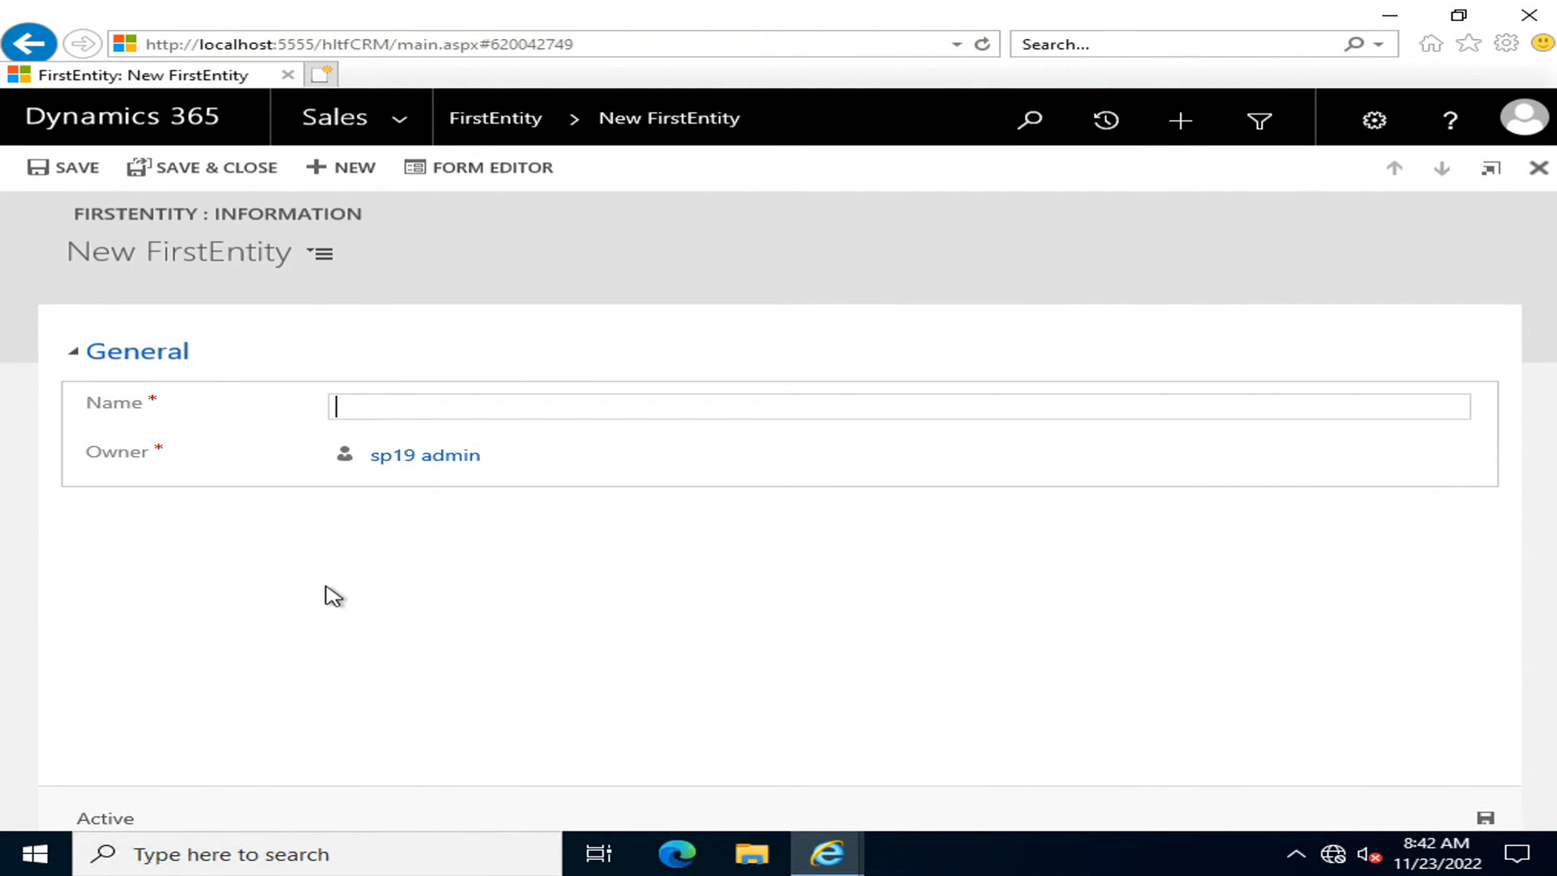
{"action": "left_click", "coordinate": [203, 170]}
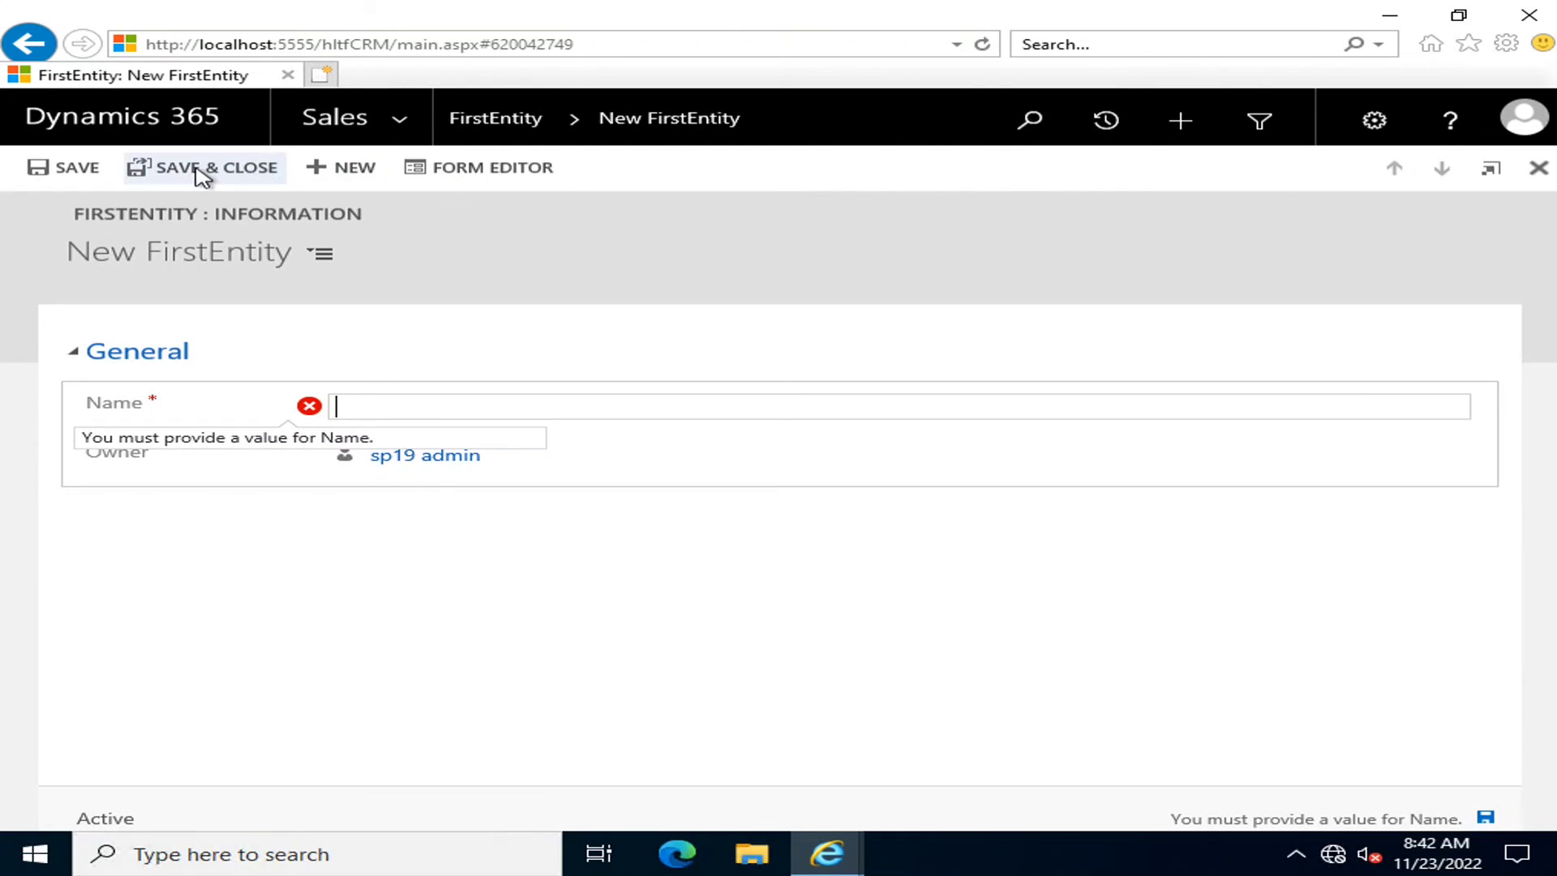
{"action": "left_click", "coordinate": [519, 120]}
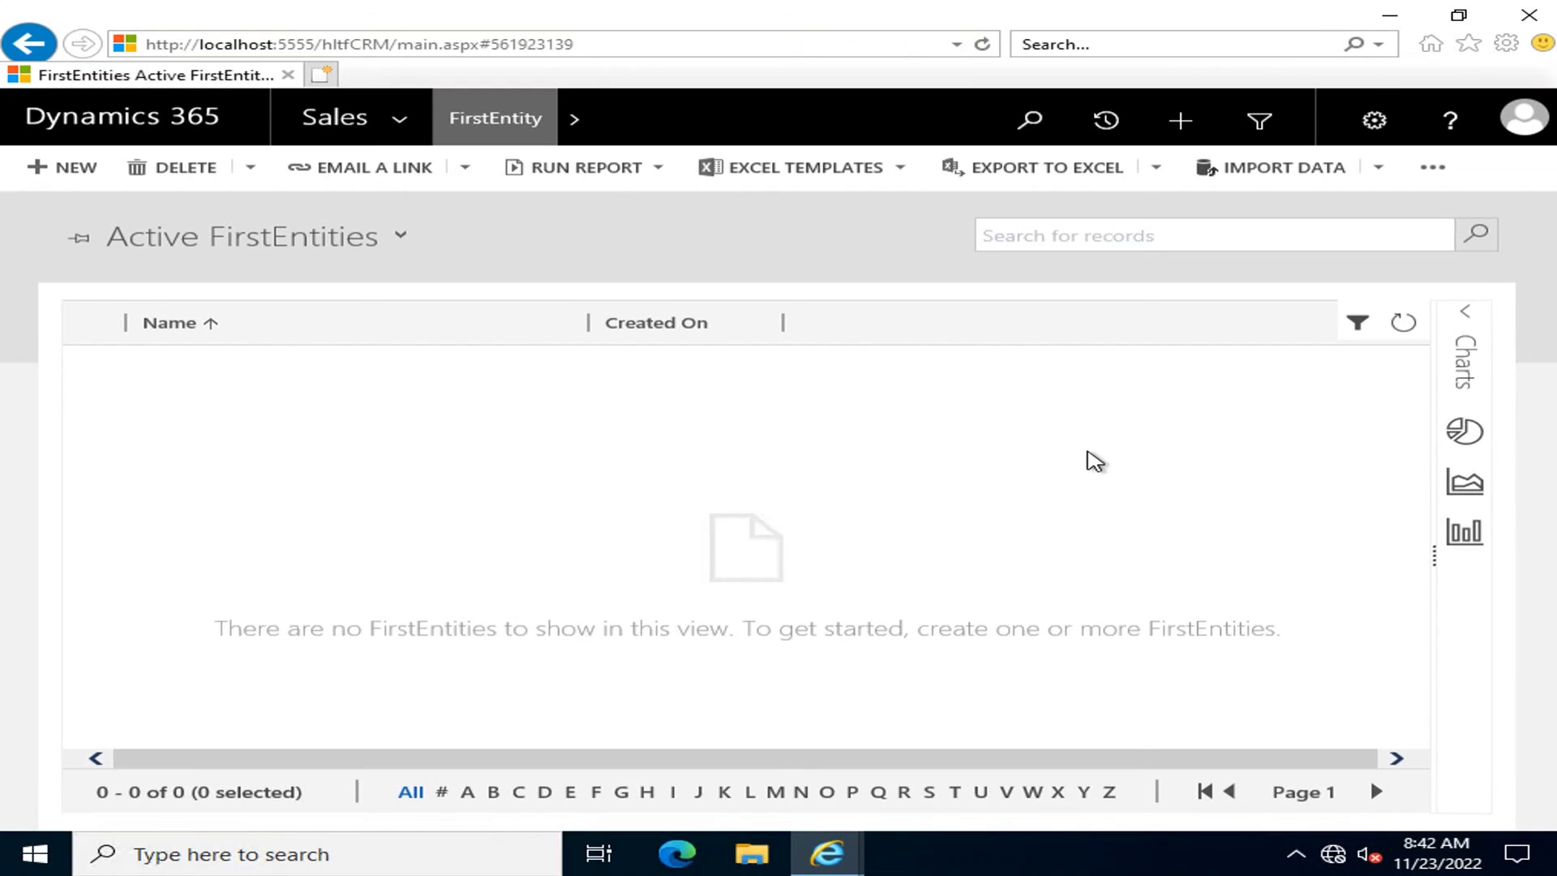